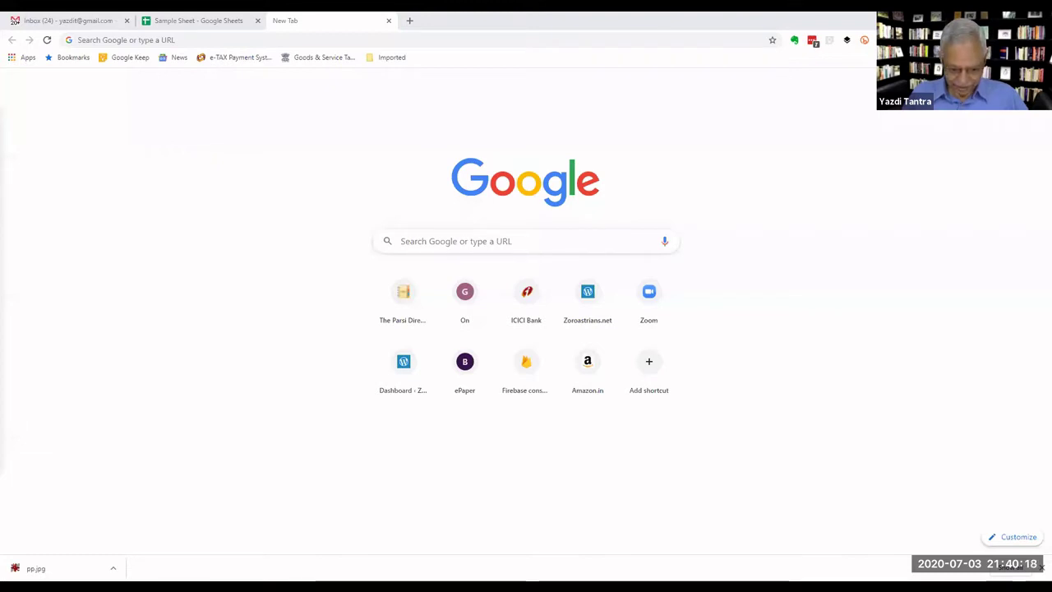
Enter sheets.google.com in the new tab's address bar, correcting the mistyped letters.
{"action": "left_click", "coordinate": [198, 39]}
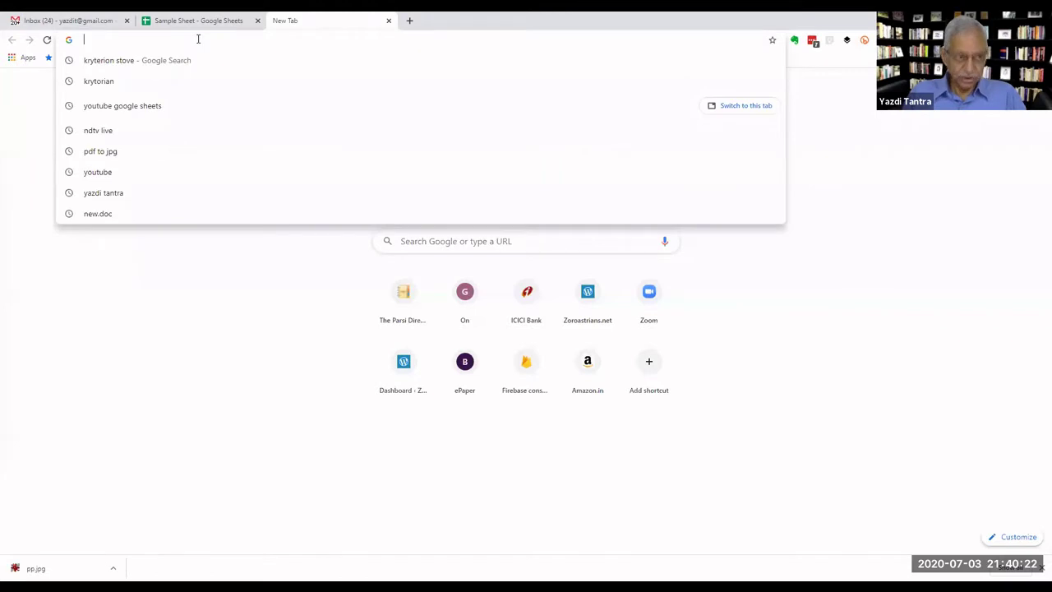
{"action": "type", "text": "do"}
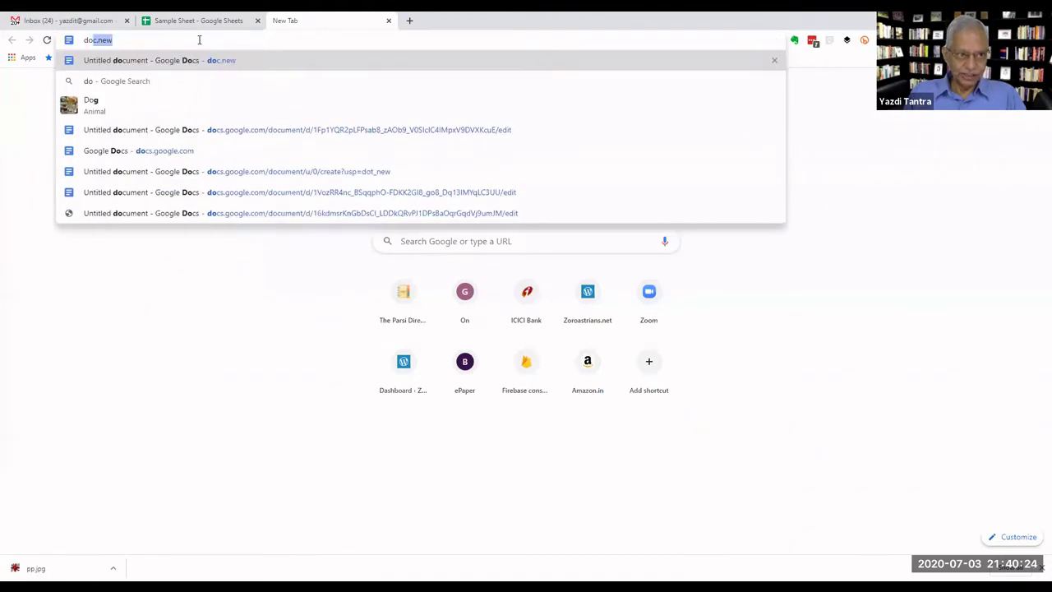
{"action": "key", "text": "BackSpace"}
{"action": "key", "text": "BackSpace"}
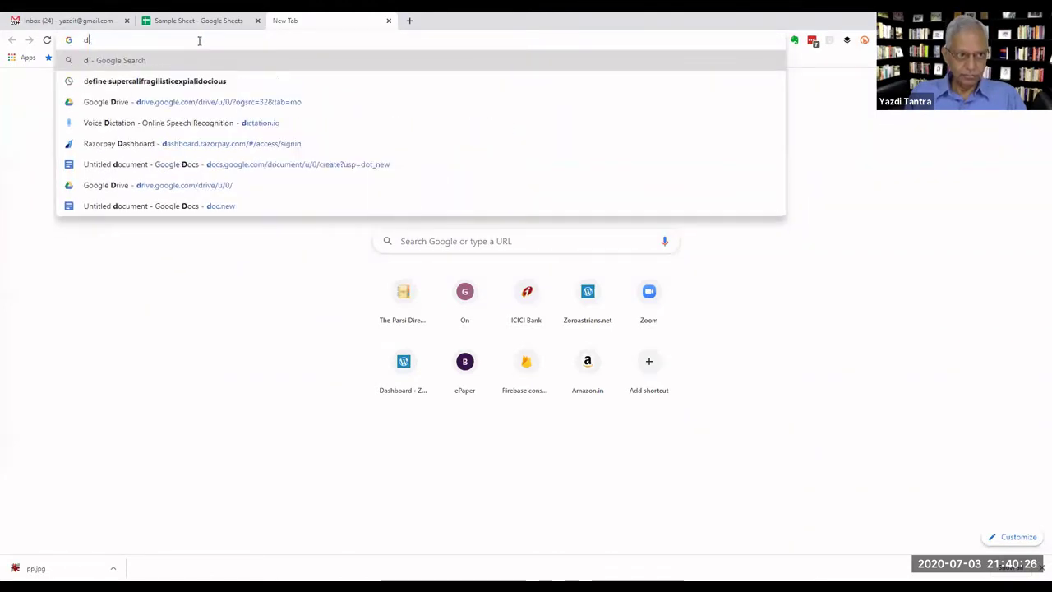
{"action": "key", "text": "BackSpace"}
{"action": "type", "text": "sh"}
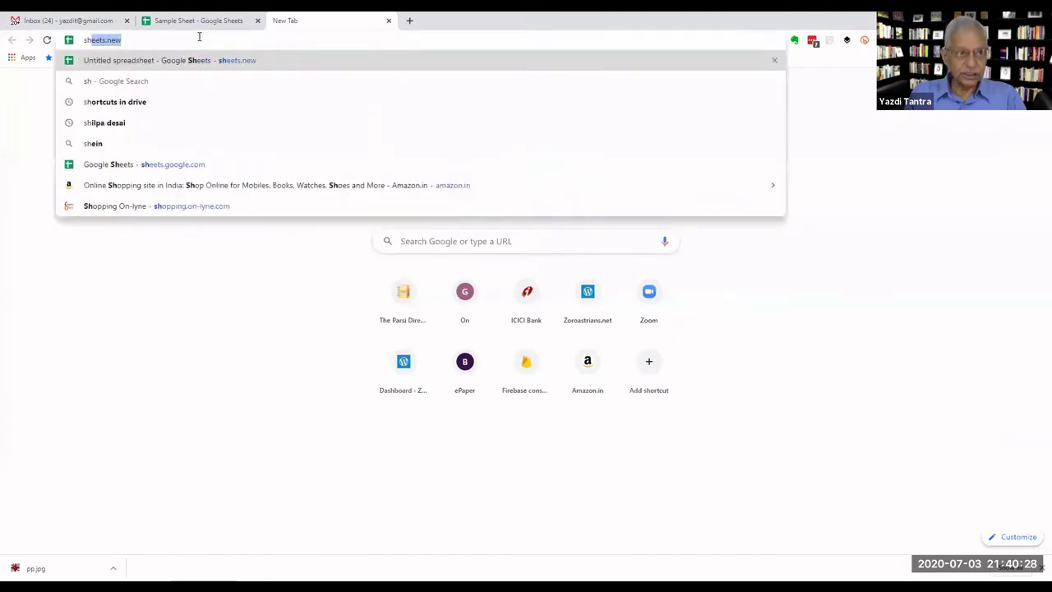
{"action": "type", "text": "eets."}
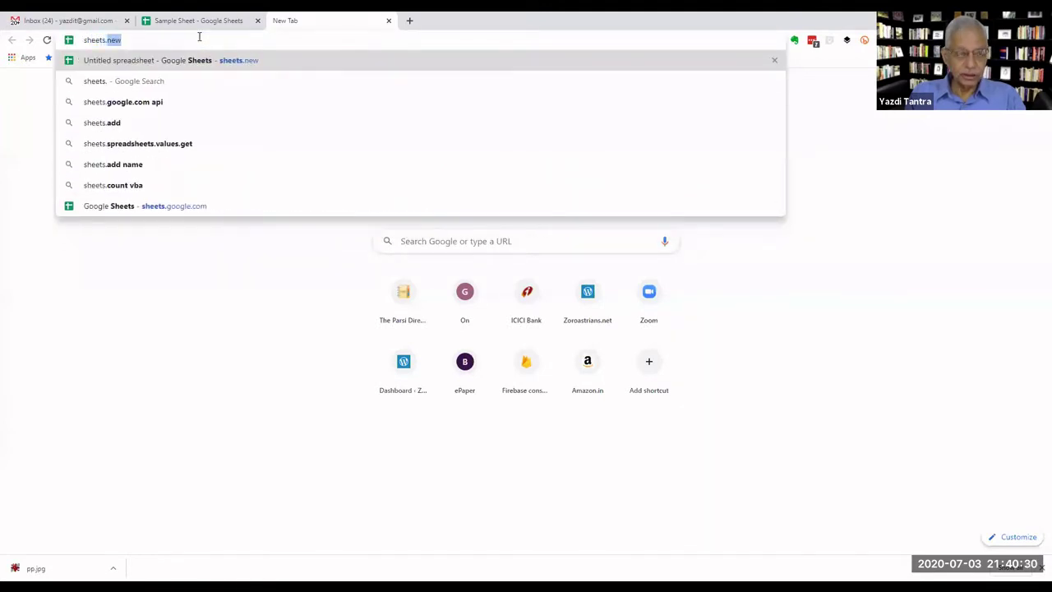
{"action": "type", "text": "google"}
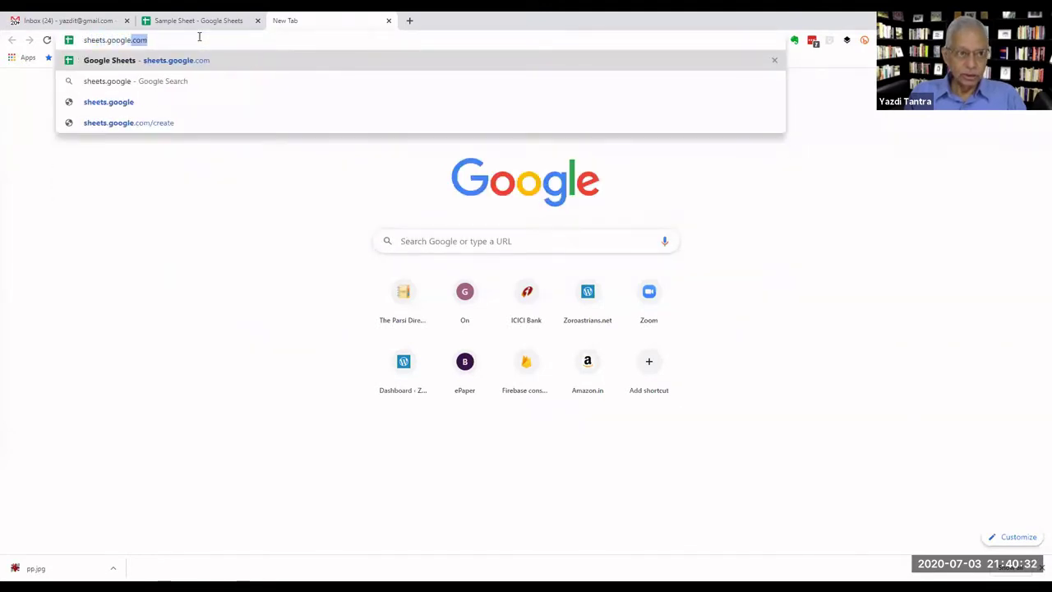
{"action": "type", "text": ".com"}
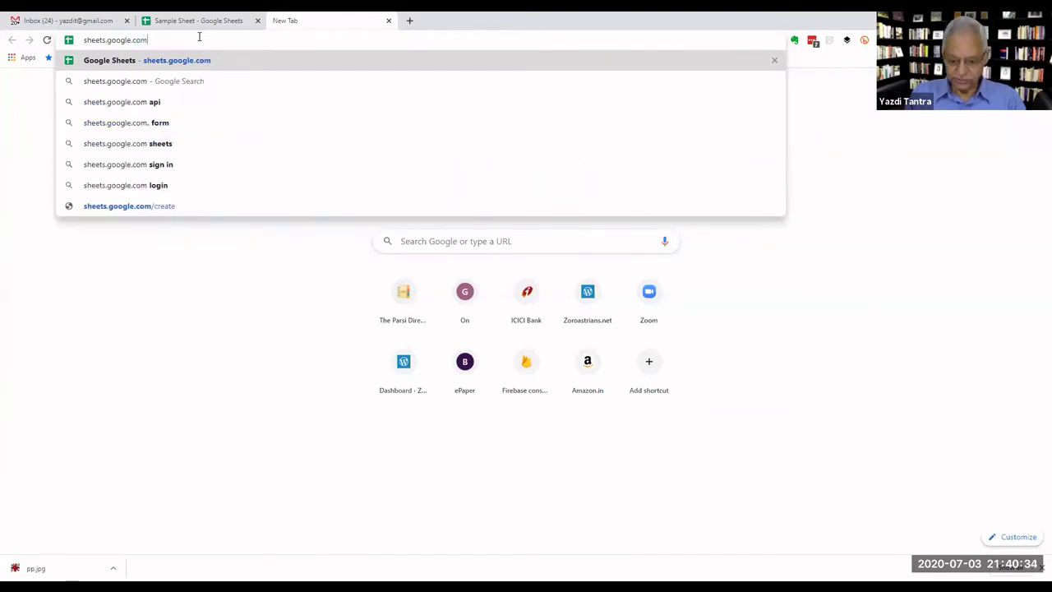
Load the Sheets home page, open the template gallery and browse through its templates.
{"action": "key", "text": "Return"}
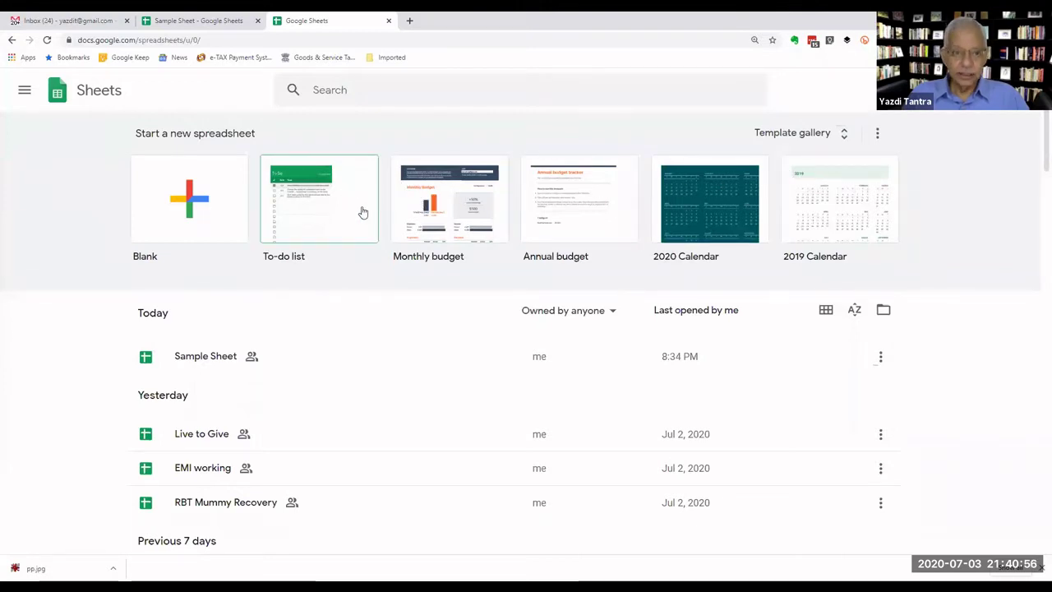
{"action": "left_click", "coordinate": [834, 141]}
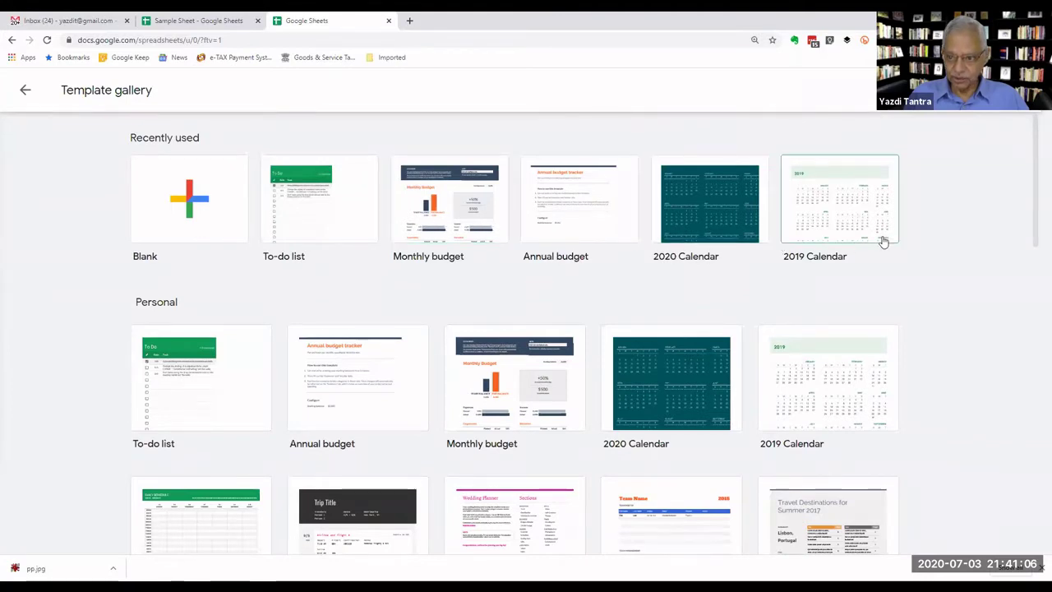
{"action": "scroll", "coordinate": [630, 294], "scroll_direction": "down", "scroll_amount": 2}
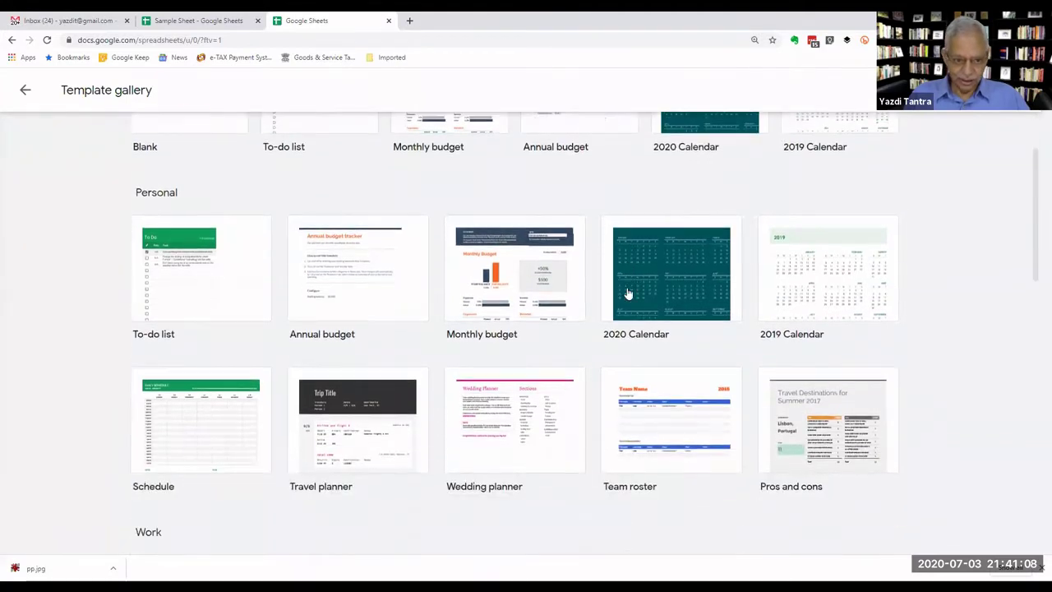
{"action": "scroll", "coordinate": [627, 293], "scroll_direction": "down", "scroll_amount": 2}
{"action": "scroll", "coordinate": [627, 294], "scroll_direction": "down", "scroll_amount": 1}
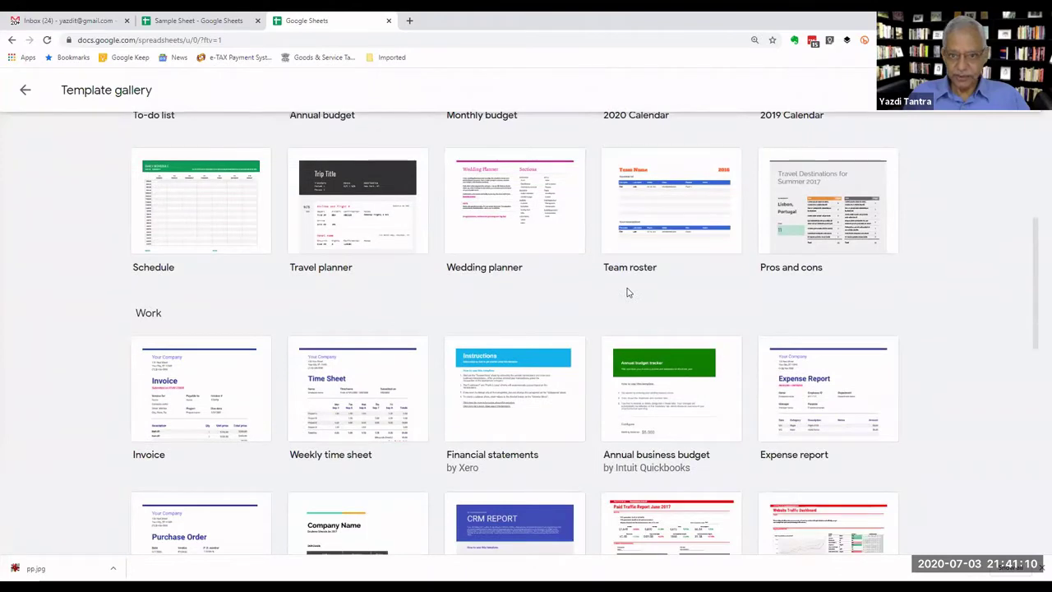
{"action": "scroll", "coordinate": [627, 292], "scroll_direction": "down", "scroll_amount": 1}
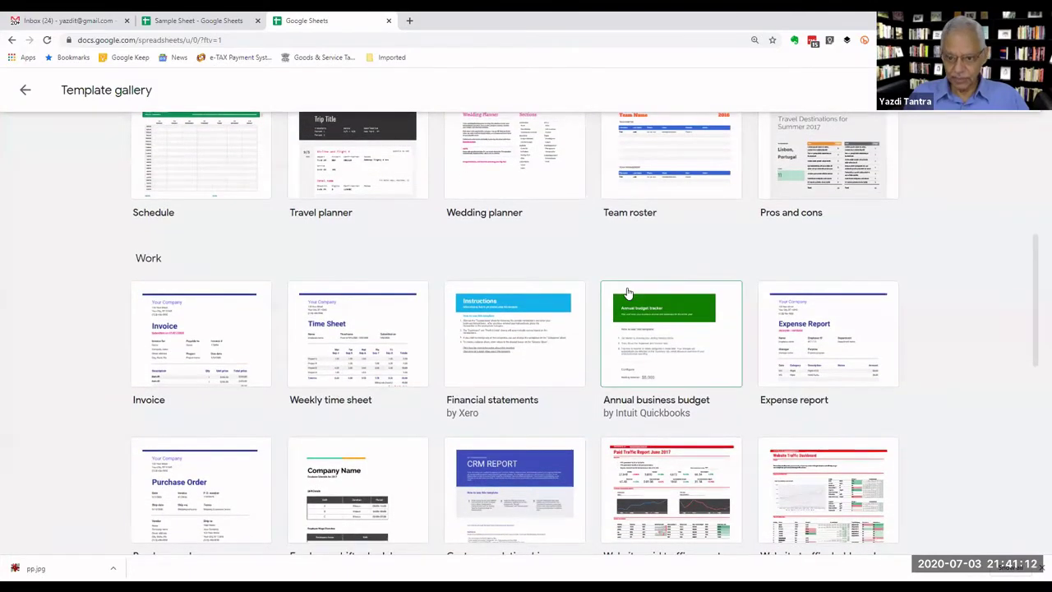
{"action": "scroll", "coordinate": [627, 292], "scroll_direction": "down", "scroll_amount": 1}
{"action": "scroll", "coordinate": [609, 288], "scroll_direction": "down", "scroll_amount": 2}
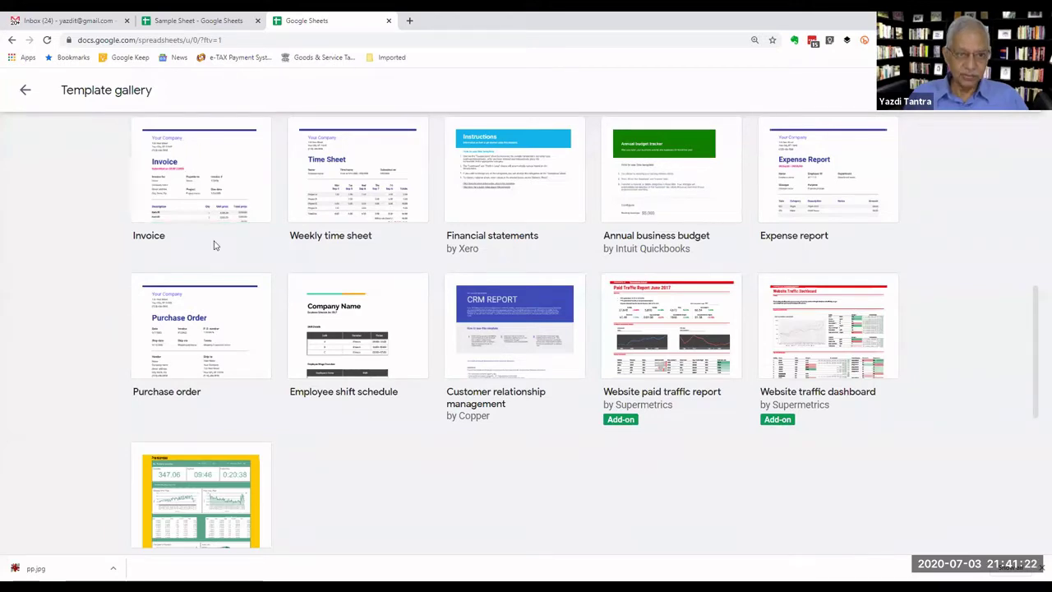
{"action": "scroll", "coordinate": [213, 245], "scroll_direction": "down", "scroll_amount": 2}
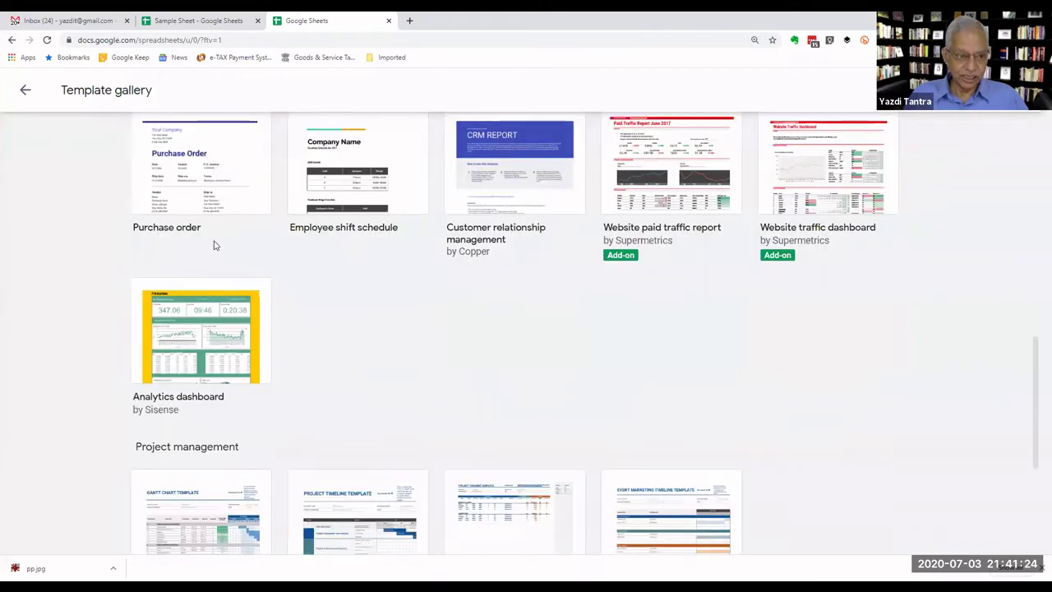
{"action": "scroll", "coordinate": [213, 245], "scroll_direction": "down", "scroll_amount": 2}
{"action": "scroll", "coordinate": [213, 245], "scroll_direction": "down", "scroll_amount": 1}
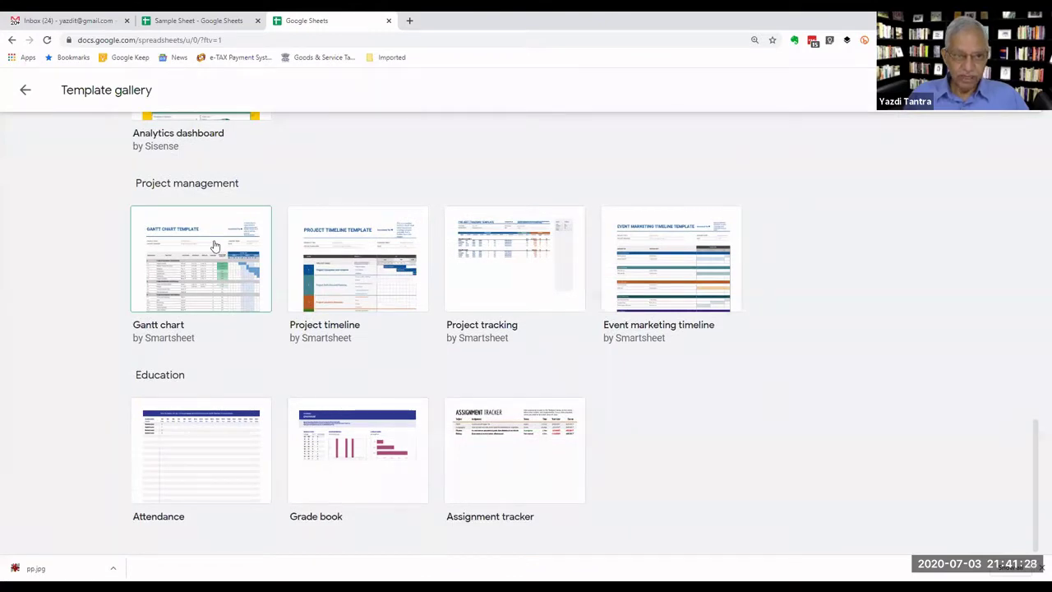
{"action": "scroll", "coordinate": [214, 245], "scroll_direction": "up", "scroll_amount": 4}
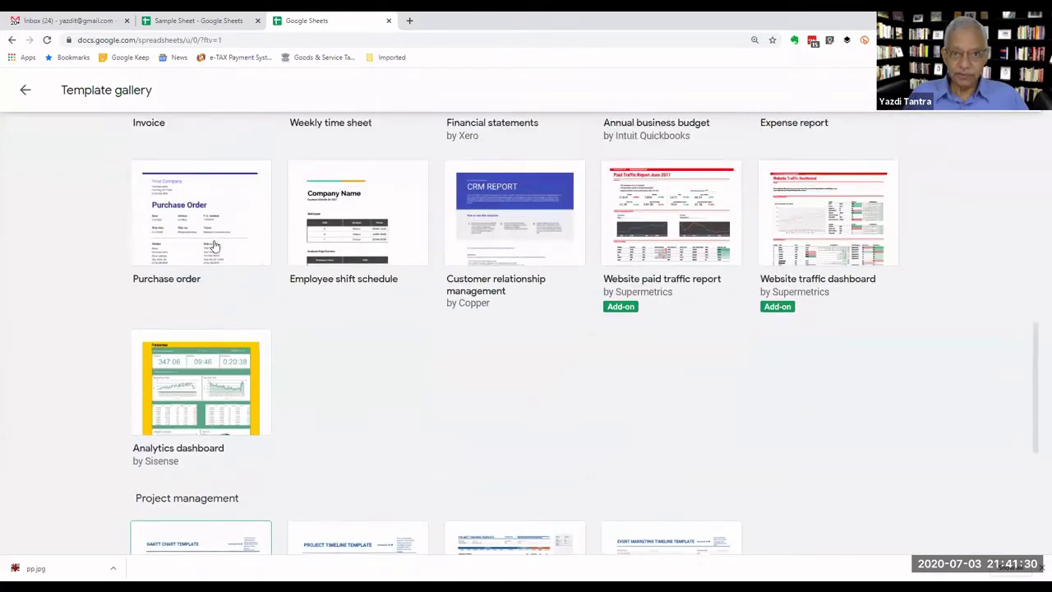
{"action": "scroll", "coordinate": [214, 245], "scroll_direction": "up", "scroll_amount": 2}
{"action": "scroll", "coordinate": [213, 245], "scroll_direction": "up", "scroll_amount": 3}
{"action": "scroll", "coordinate": [214, 245], "scroll_direction": "up", "scroll_amount": 3}
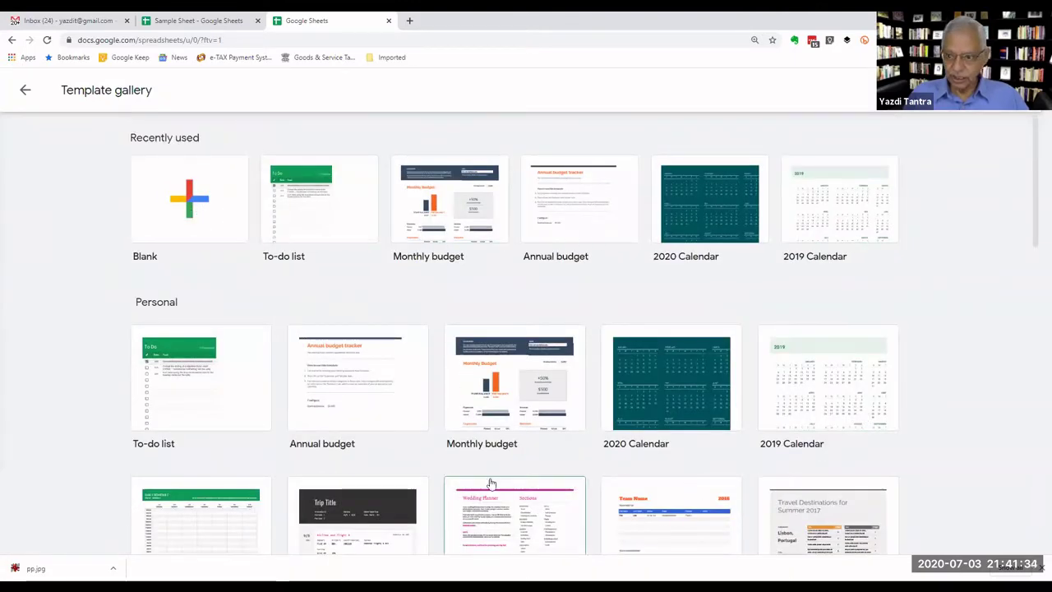
Create an Untitled spreadsheet from the Blank template, then close its tab.
{"action": "left_click", "coordinate": [192, 197]}
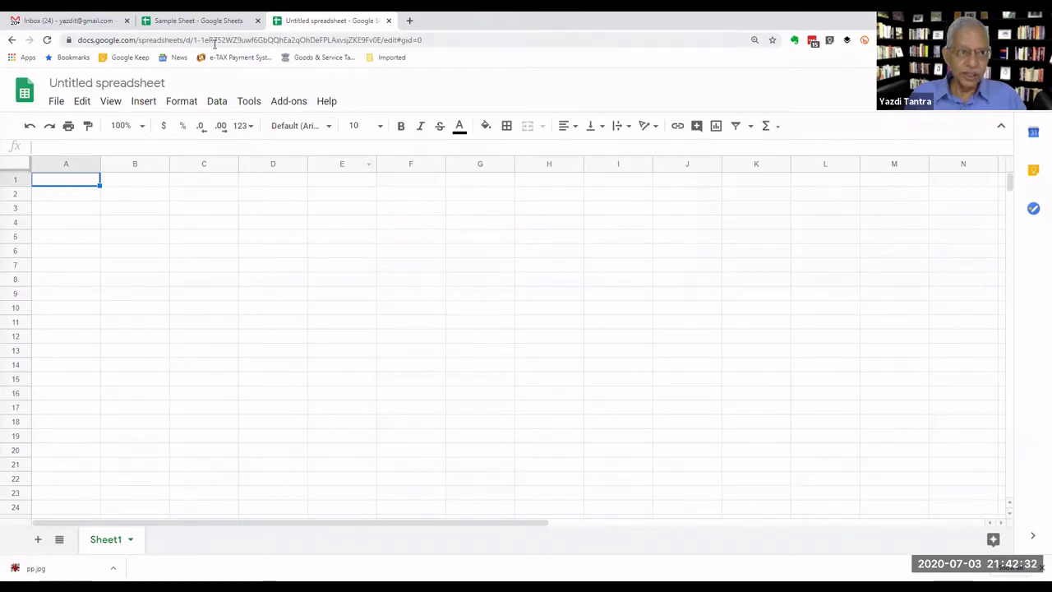
{"action": "left_click", "coordinate": [445, 44]}
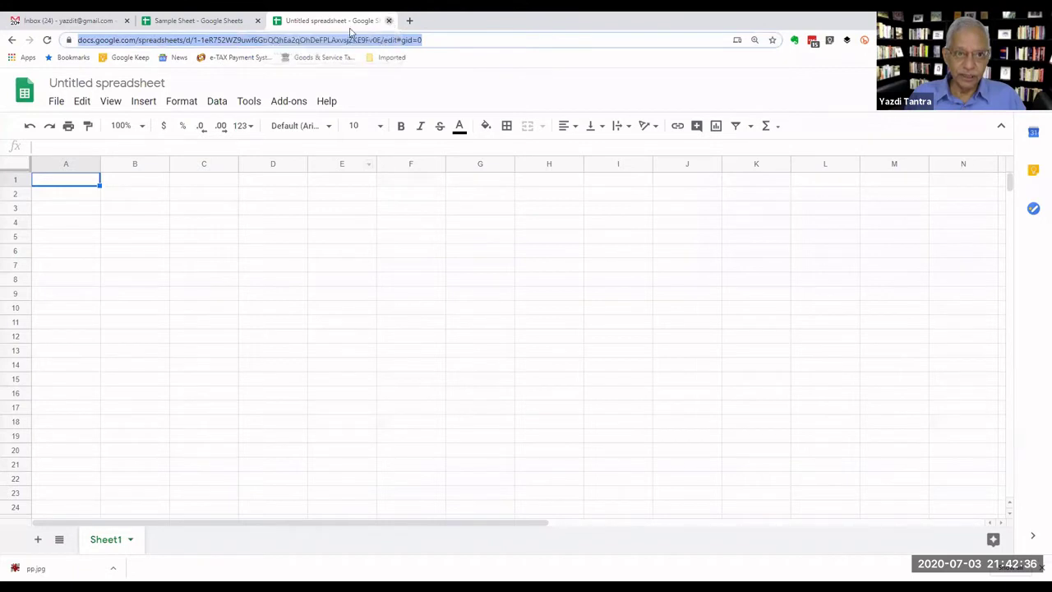
{"action": "left_click", "coordinate": [389, 20]}
In a fresh tab, enter sheets.new in the address bar.
{"action": "left_click", "coordinate": [279, 20]}
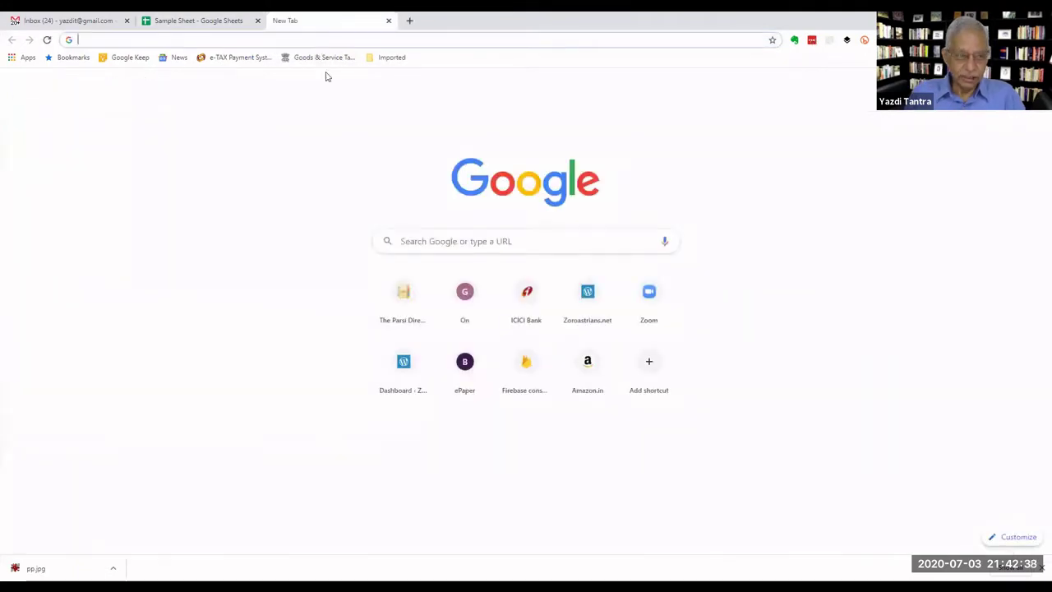
{"action": "type", "text": "she"}
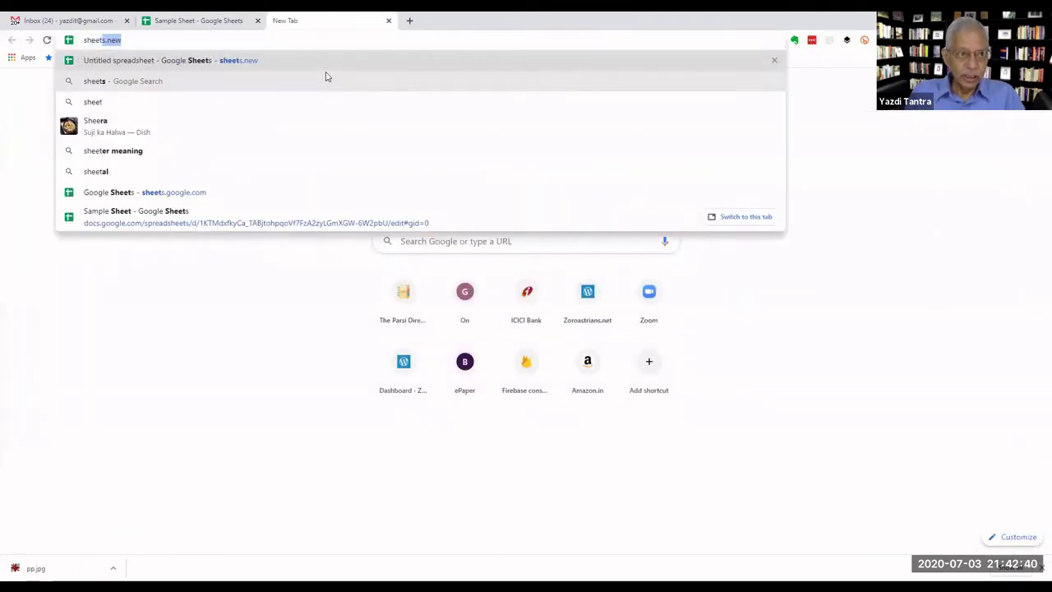
{"action": "type", "text": "ets.goo"}
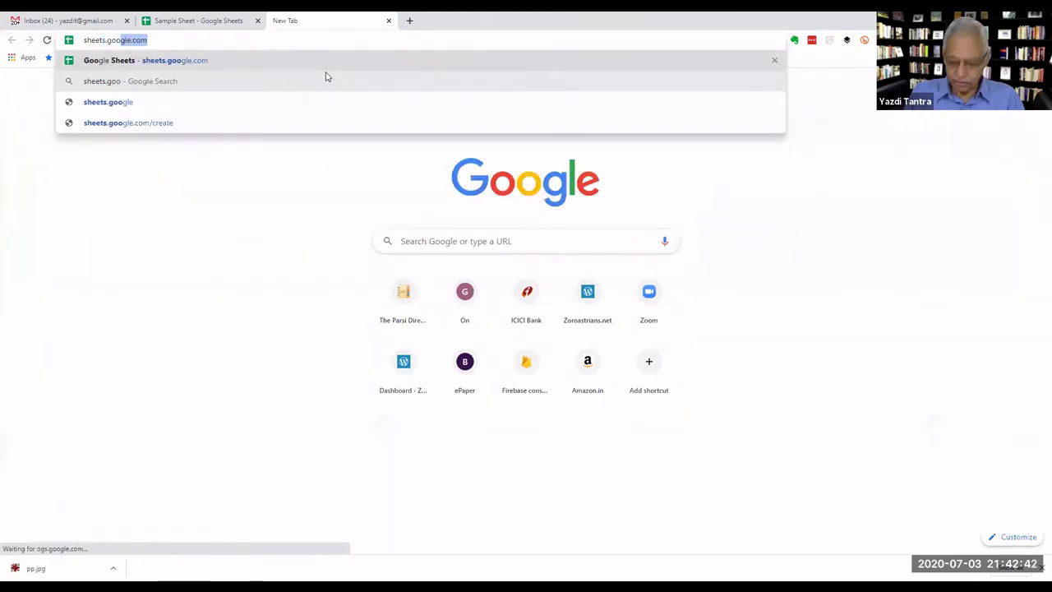
{"action": "key", "text": "Right"}
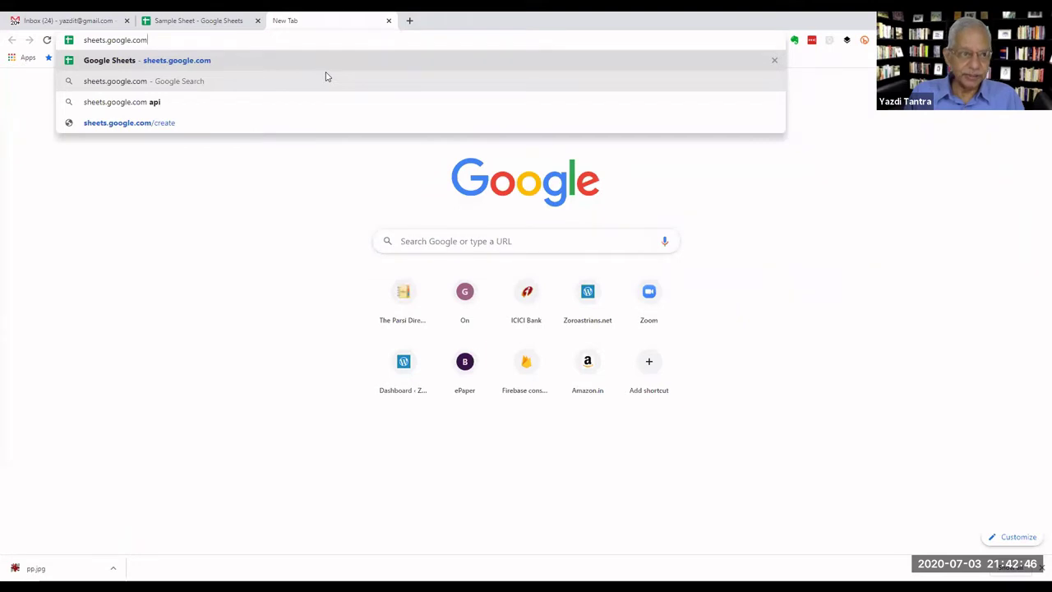
{"action": "key", "text": "BackSpace"}
{"action": "key", "text": "BackSpace"}
{"action": "key", "text": "BackSpace"}
{"action": "key", "text": "BackSpace"}
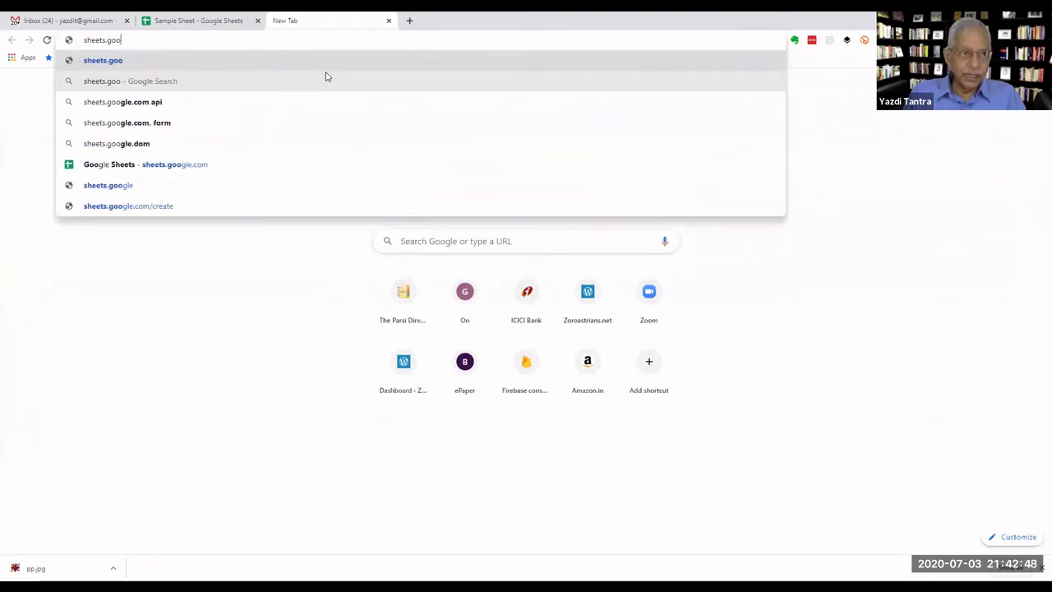
{"action": "key", "text": "BackSpace"}
{"action": "key", "text": "BackSpace"}
{"action": "key", "text": "BackSpace"}
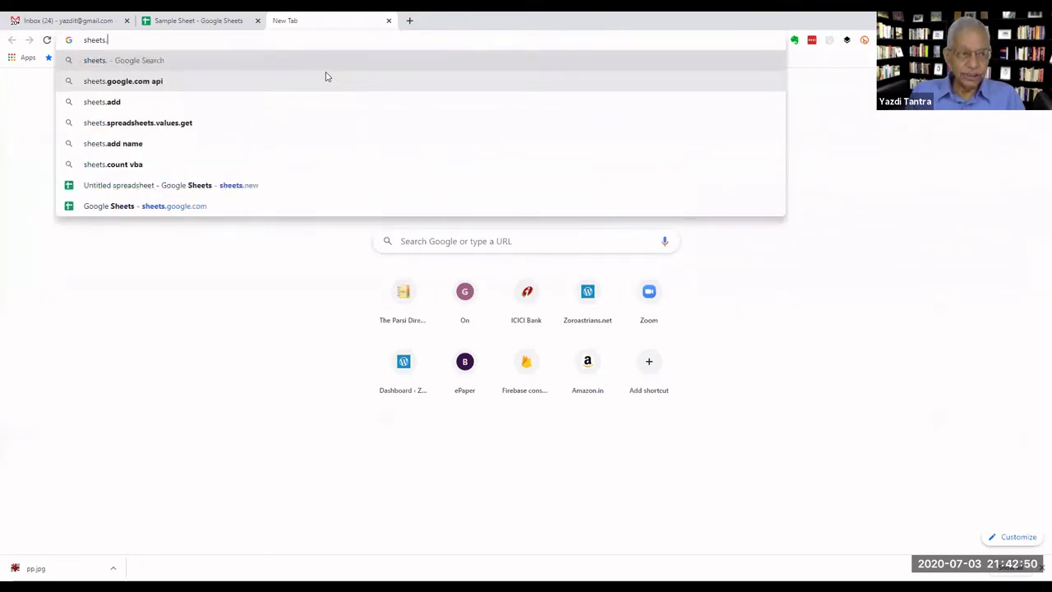
{"action": "type", "text": "new"}
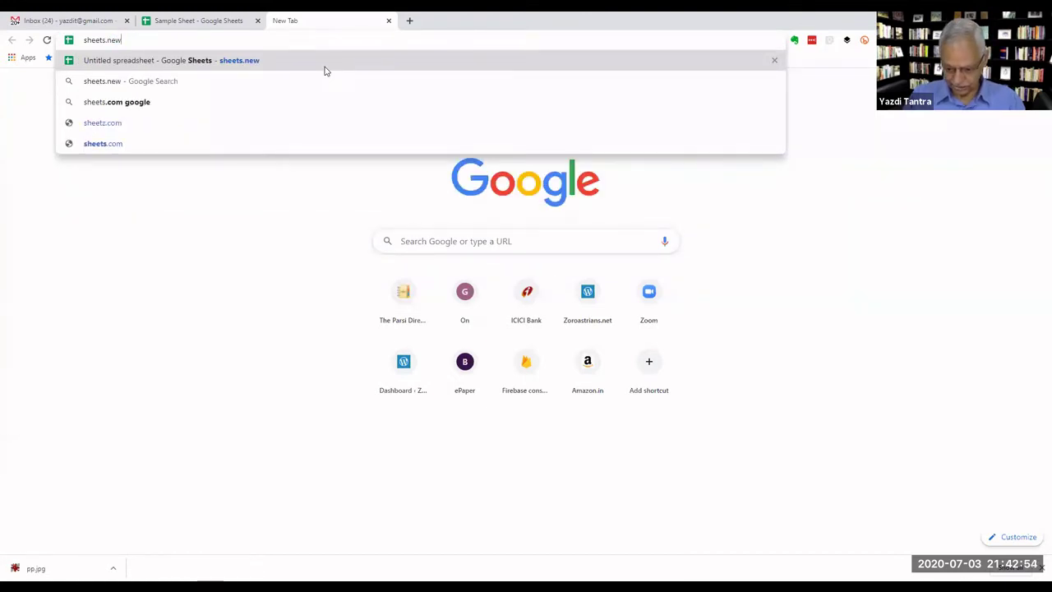
Load sheets.new to get a blank Untitled spreadsheet and select its web address.
{"action": "key", "text": "Return"}
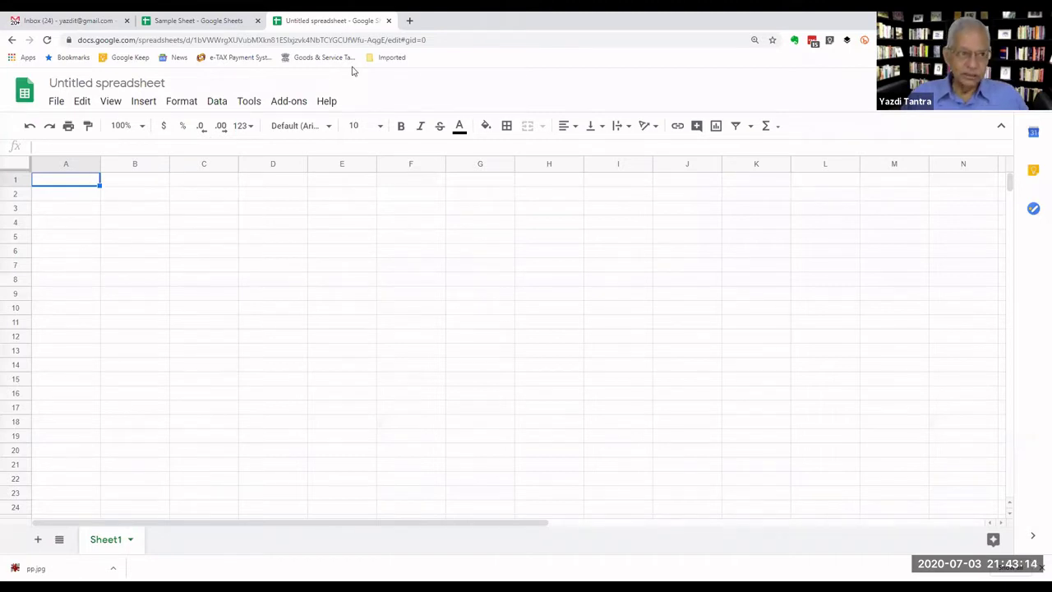
{"action": "left_click", "coordinate": [438, 39]}
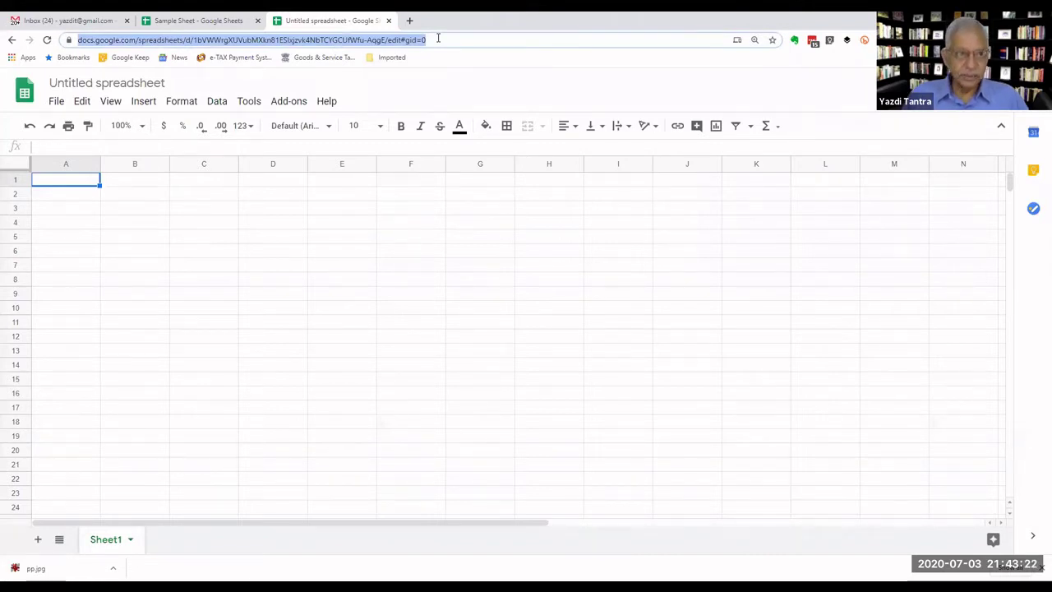
Go to Google Drive, look at the New menu, dismiss it, and close the Drive tab.
{"action": "type", "text": "dr"}
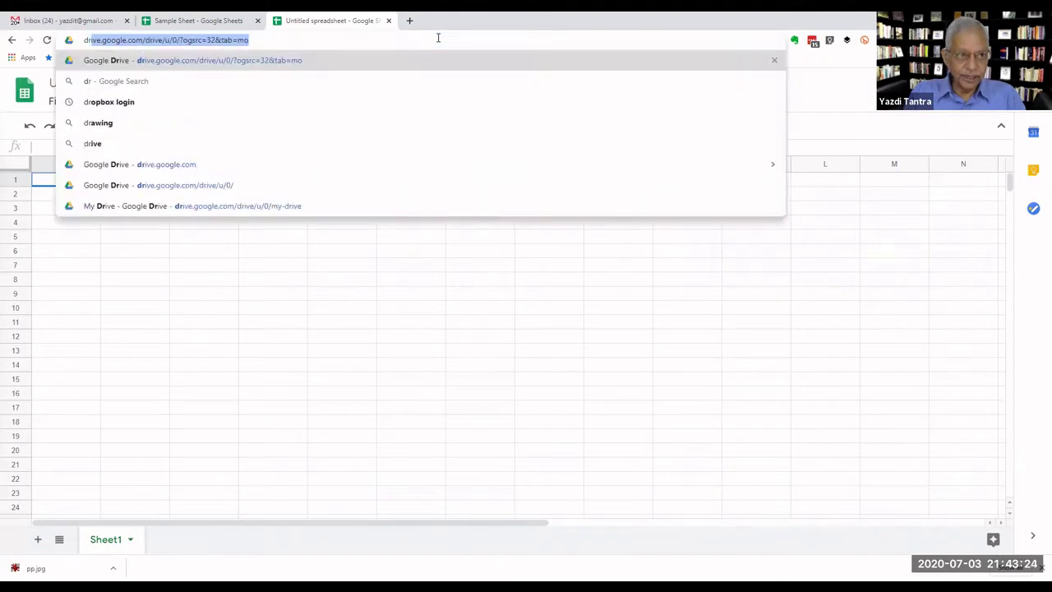
{"action": "type", "text": "i"}
{"action": "key", "text": "Return"}
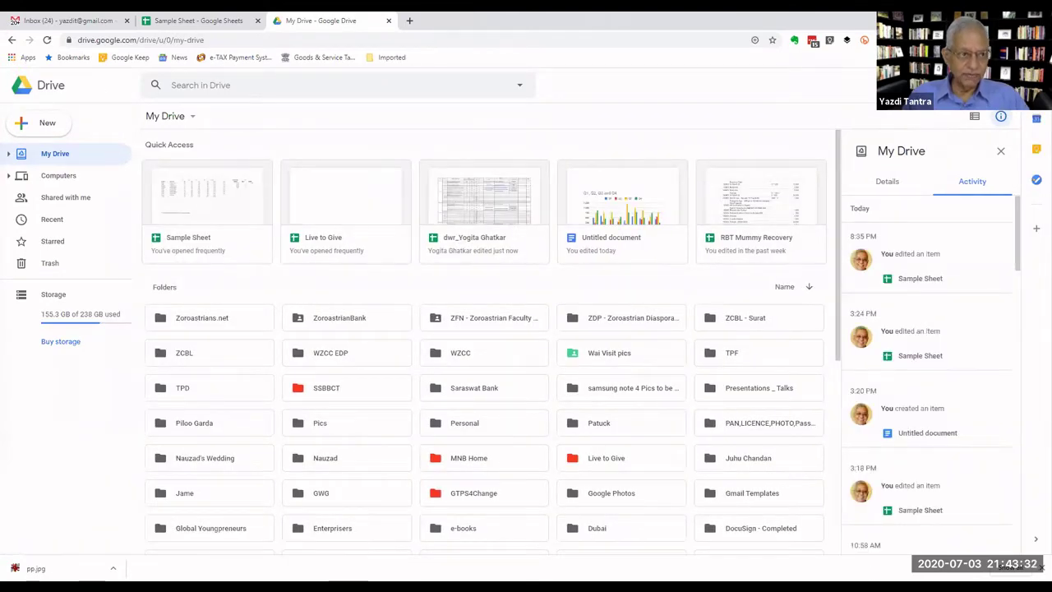
{"action": "left_click", "coordinate": [50, 125]}
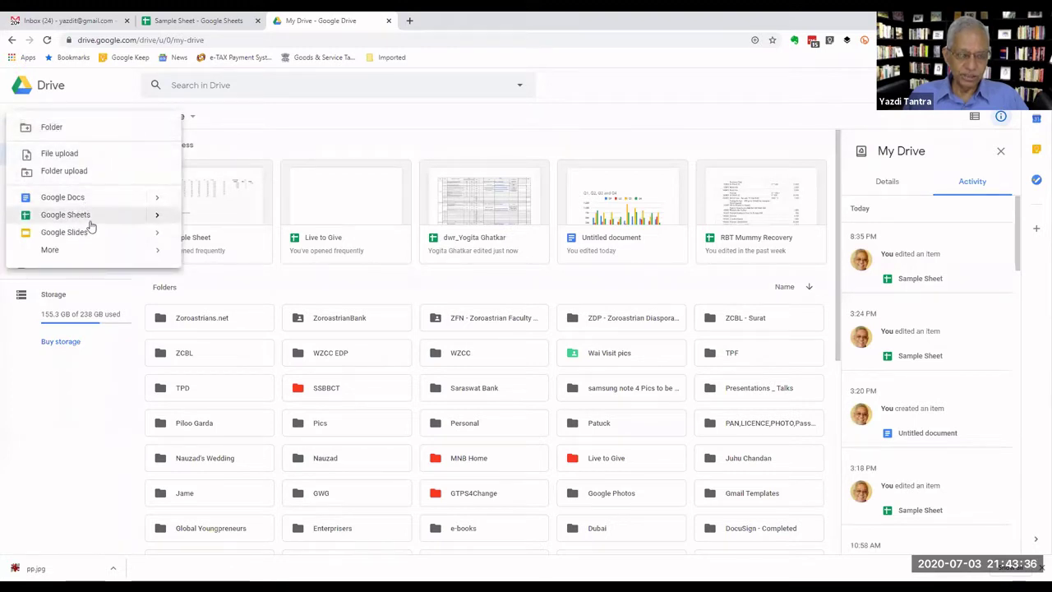
{"action": "mouse_move", "coordinate": [159, 215]}
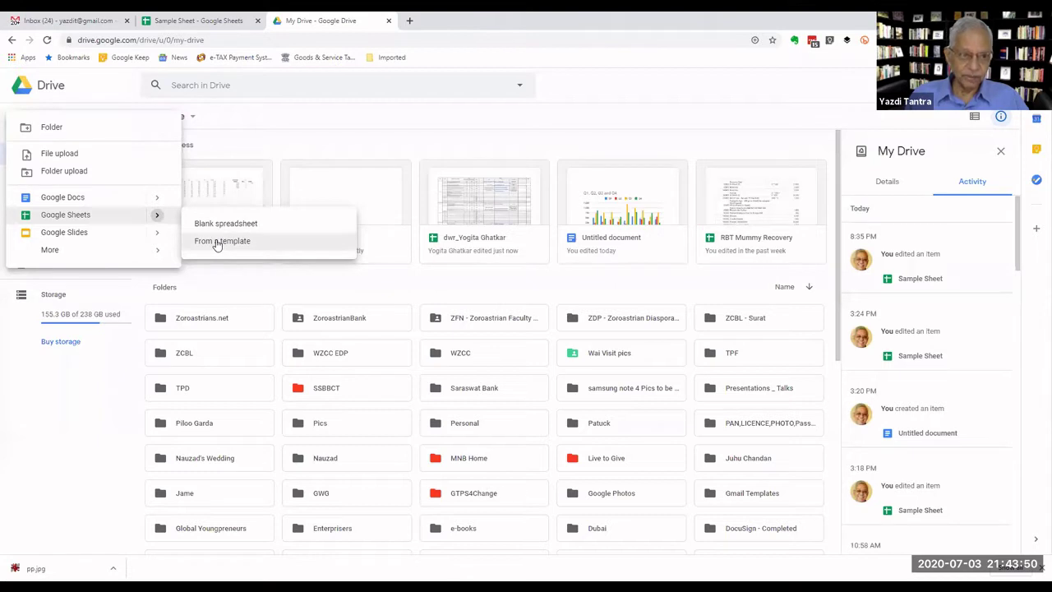
{"action": "left_click", "coordinate": [359, 86]}
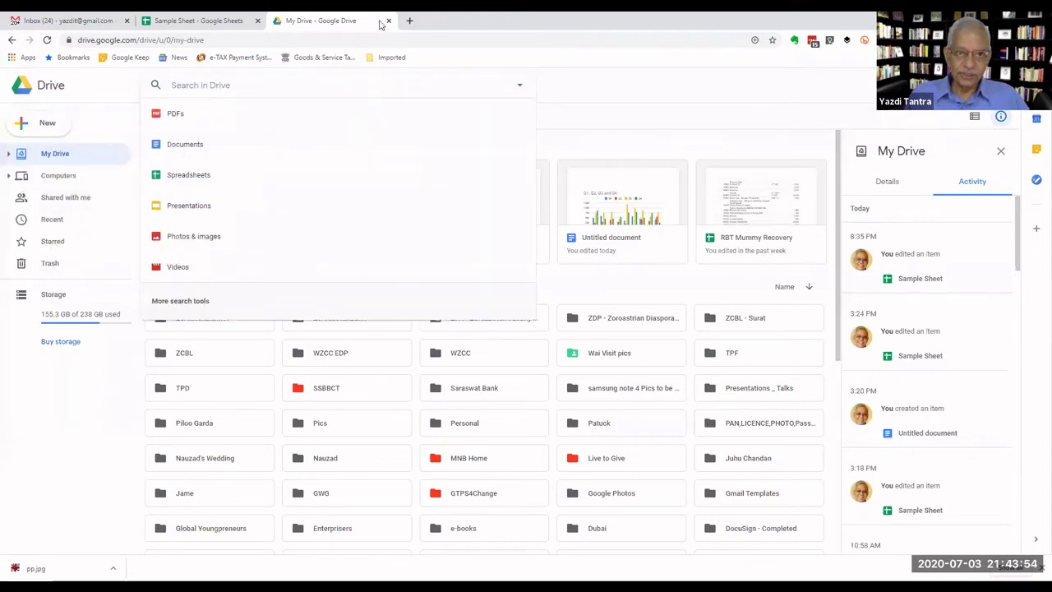
{"action": "left_click", "coordinate": [391, 22]}
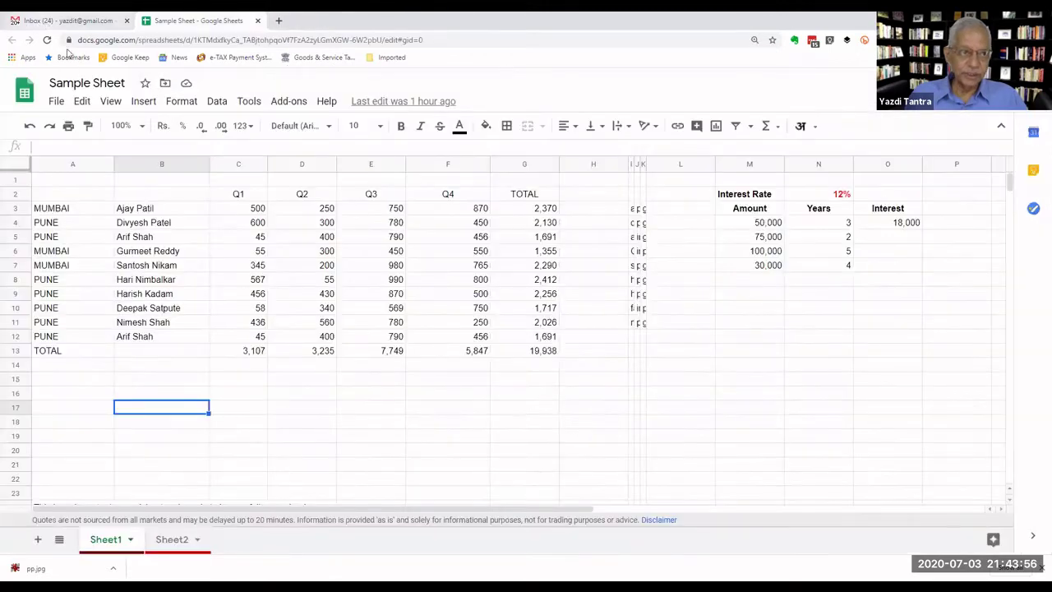
From Gmail's Google apps grid, launch Sheets, create a blank spreadsheet, then close that tab.
{"action": "left_click", "coordinate": [72, 21]}
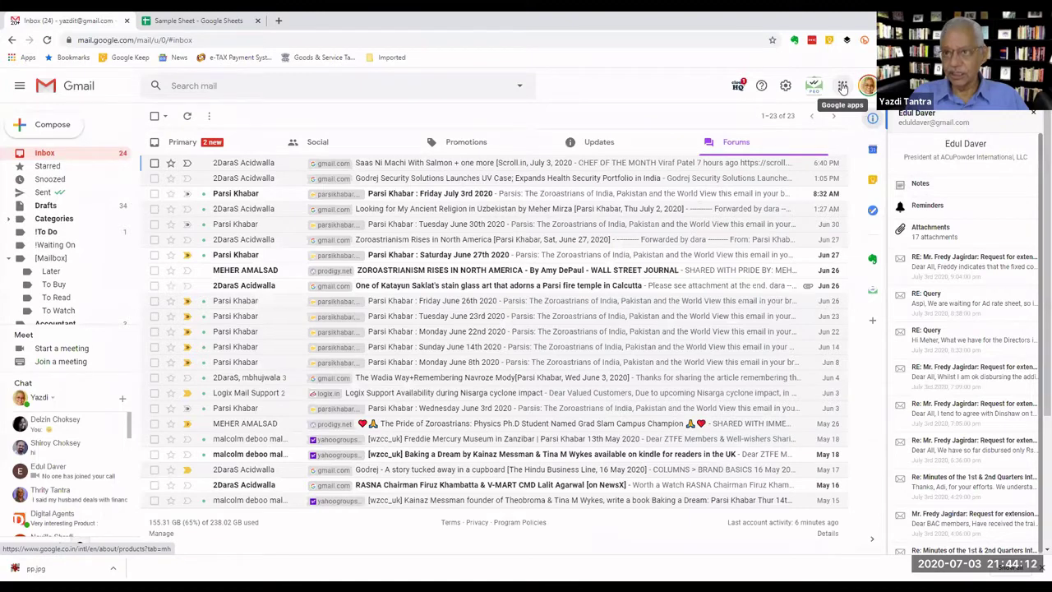
{"action": "left_click", "coordinate": [842, 87]}
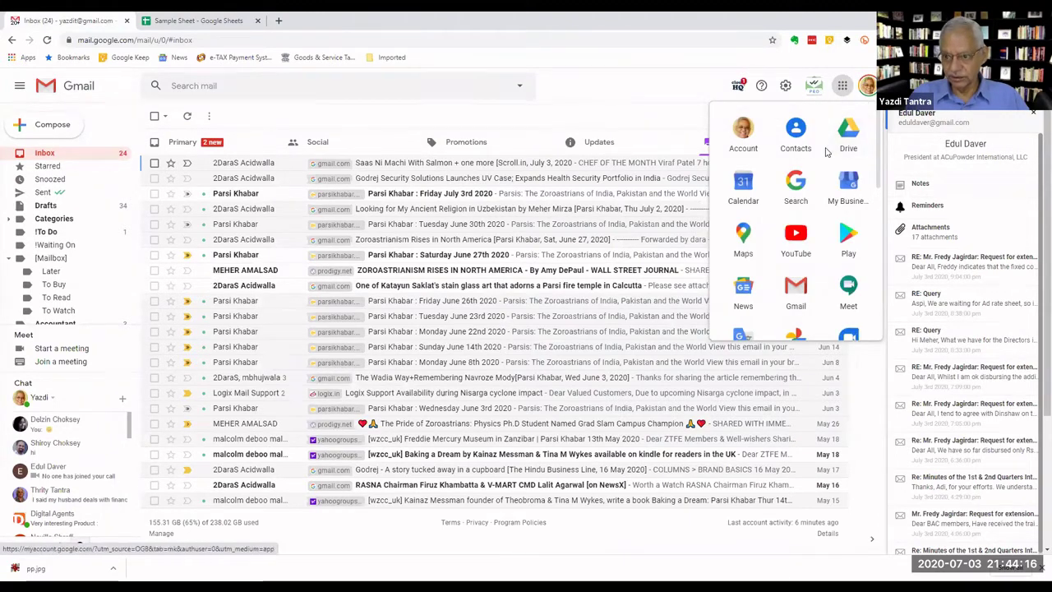
{"action": "scroll", "coordinate": [826, 157], "scroll_direction": "down", "scroll_amount": 2}
{"action": "scroll", "coordinate": [820, 189], "scroll_direction": "down", "scroll_amount": 1}
{"action": "scroll", "coordinate": [817, 214], "scroll_direction": "down", "scroll_amount": 1}
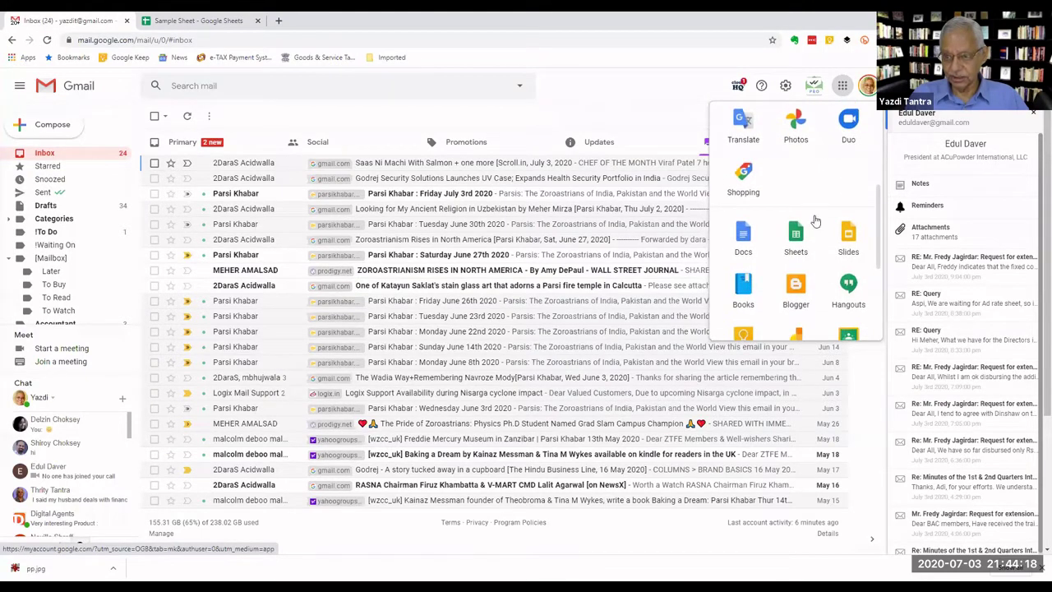
{"action": "left_click", "coordinate": [795, 237]}
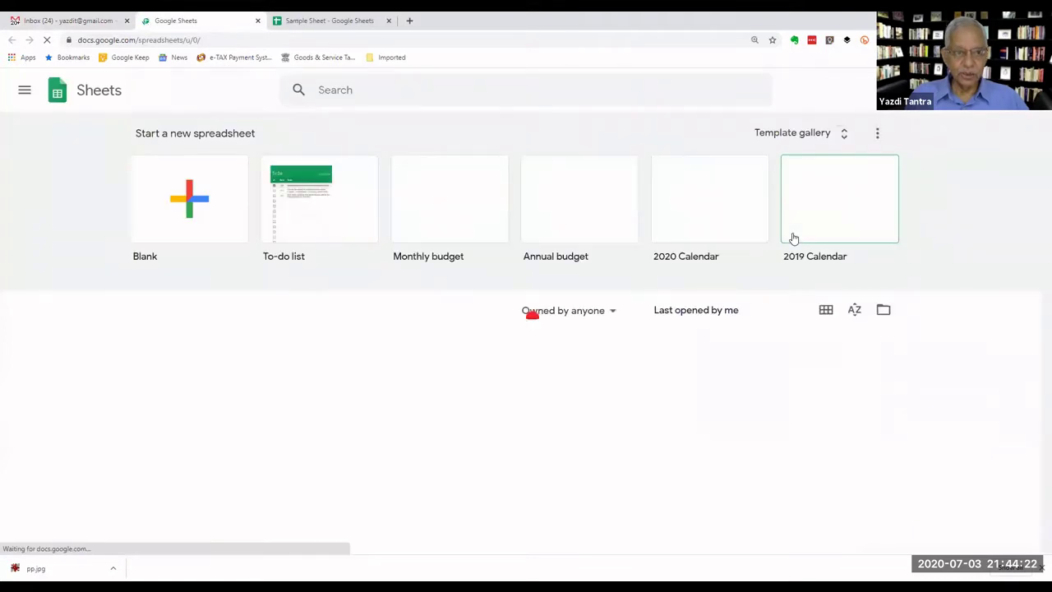
{"action": "left_click", "coordinate": [211, 202]}
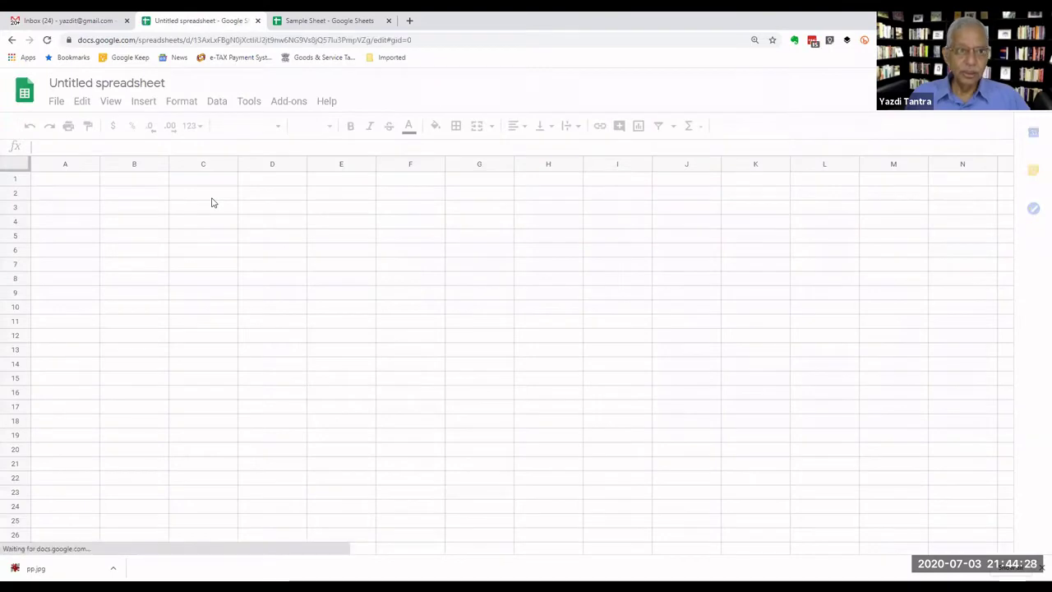
{"action": "left_click", "coordinate": [258, 20]}
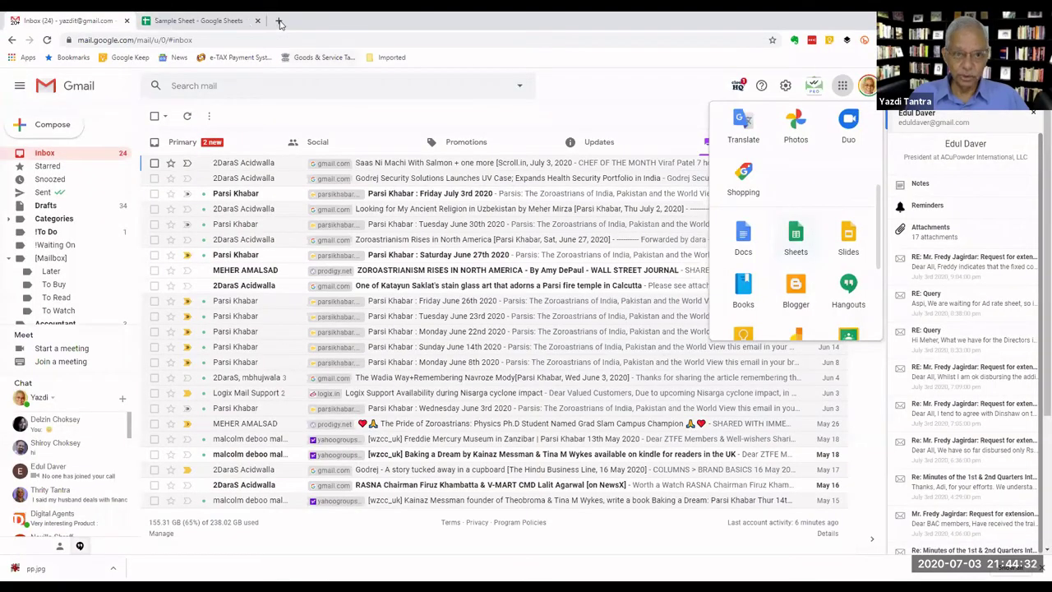
Open a new tab and load sheets.new for another blank Untitled spreadsheet.
{"action": "left_click", "coordinate": [279, 20]}
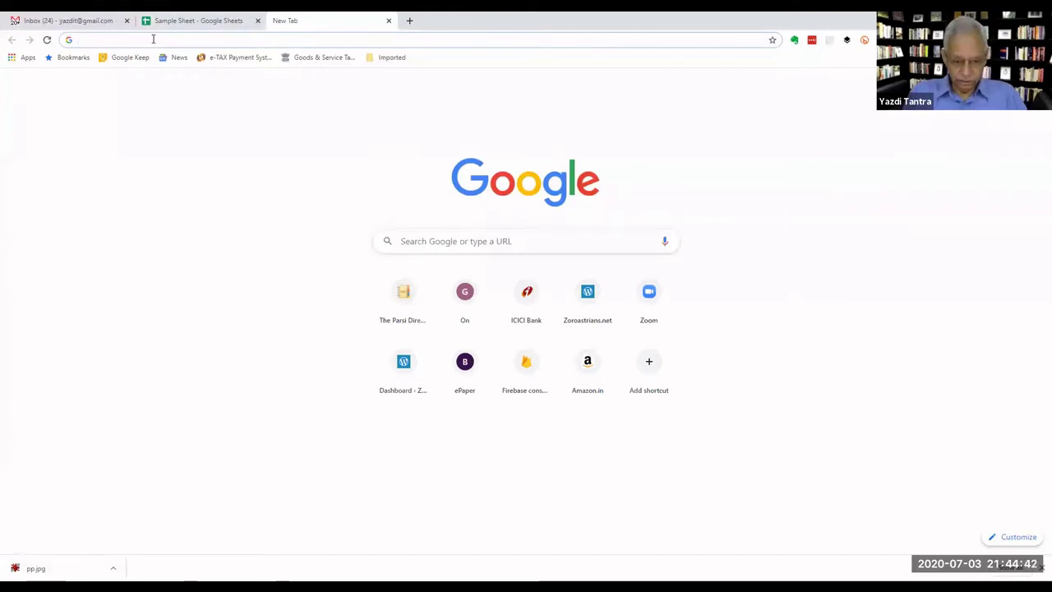
{"action": "type", "text": "sh"}
{"action": "key", "text": "Return"}
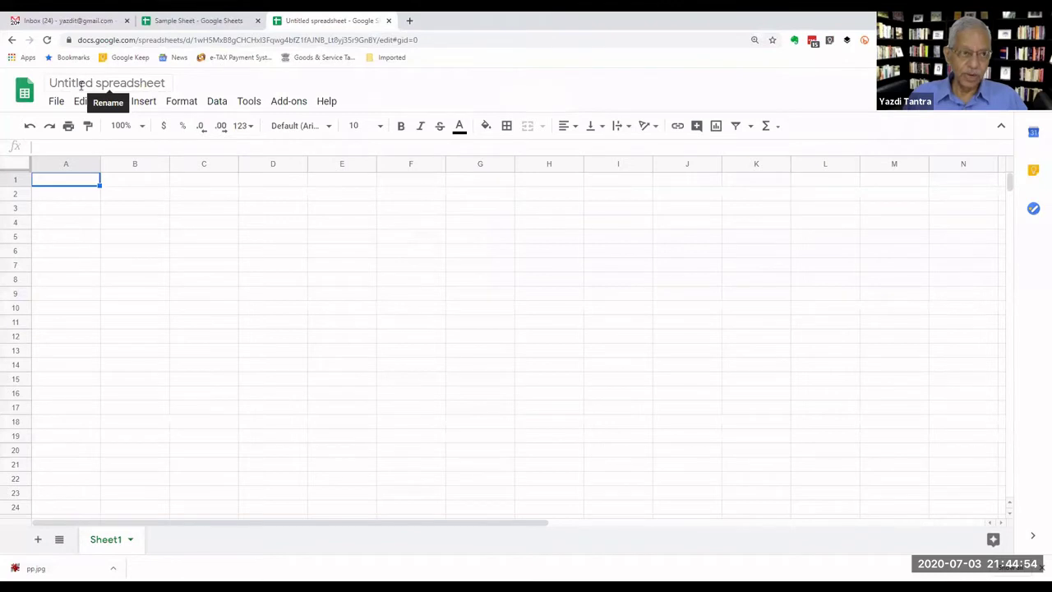
Rename the Untitled spreadsheet to 'Test Sheet'.
{"action": "left_click", "coordinate": [81, 84]}
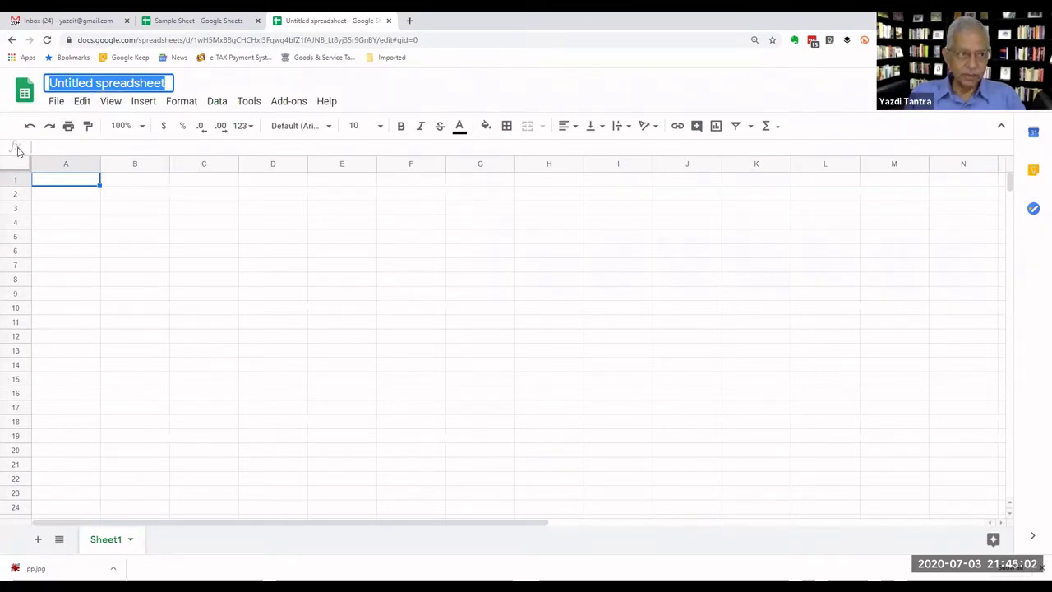
{"action": "type", "text": "Test S"}
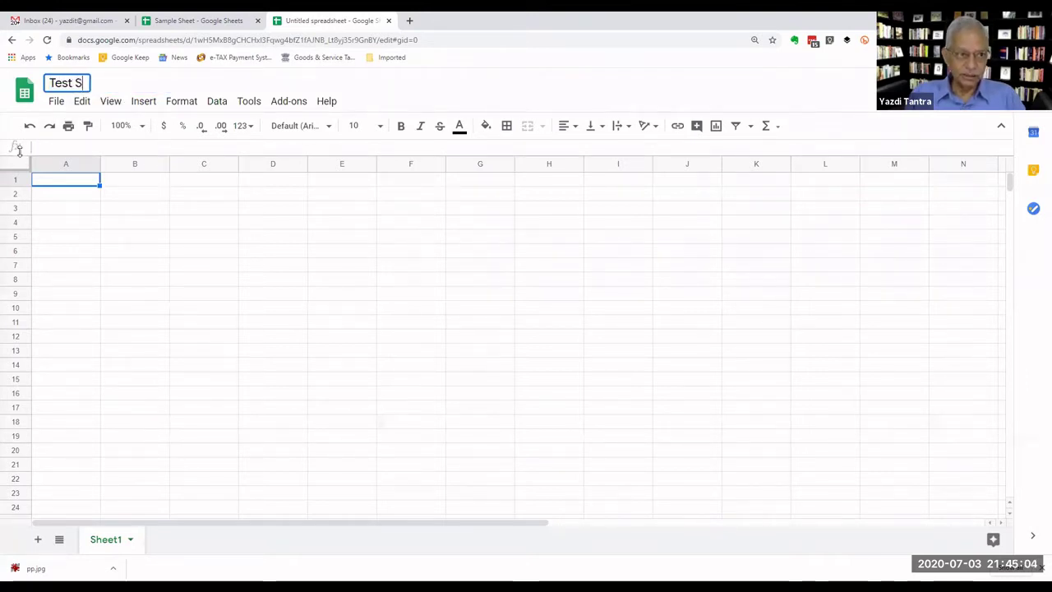
{"action": "type", "text": "heet"}
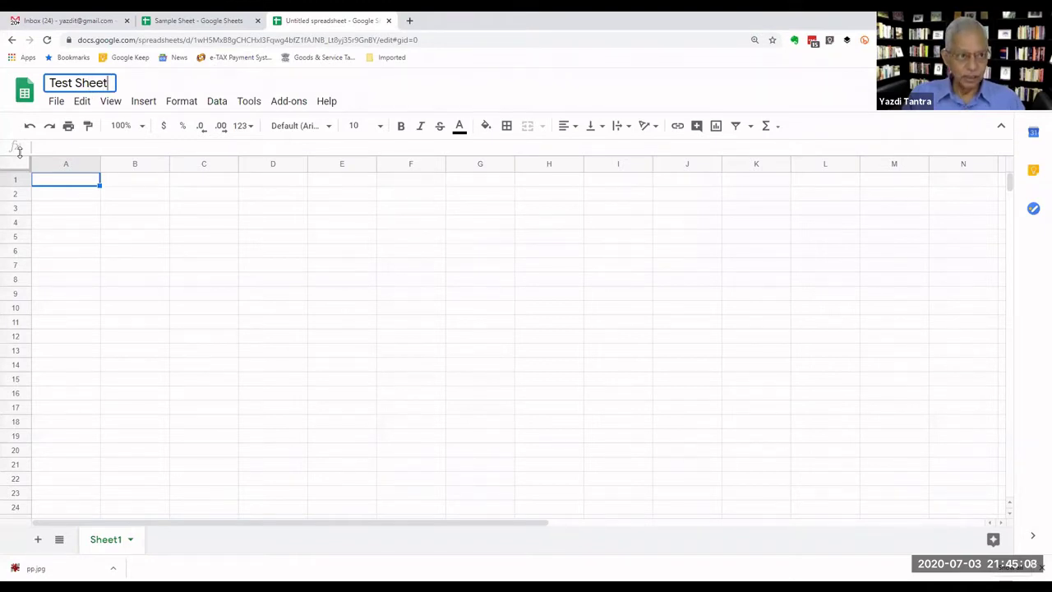
{"action": "key", "text": "Return"}
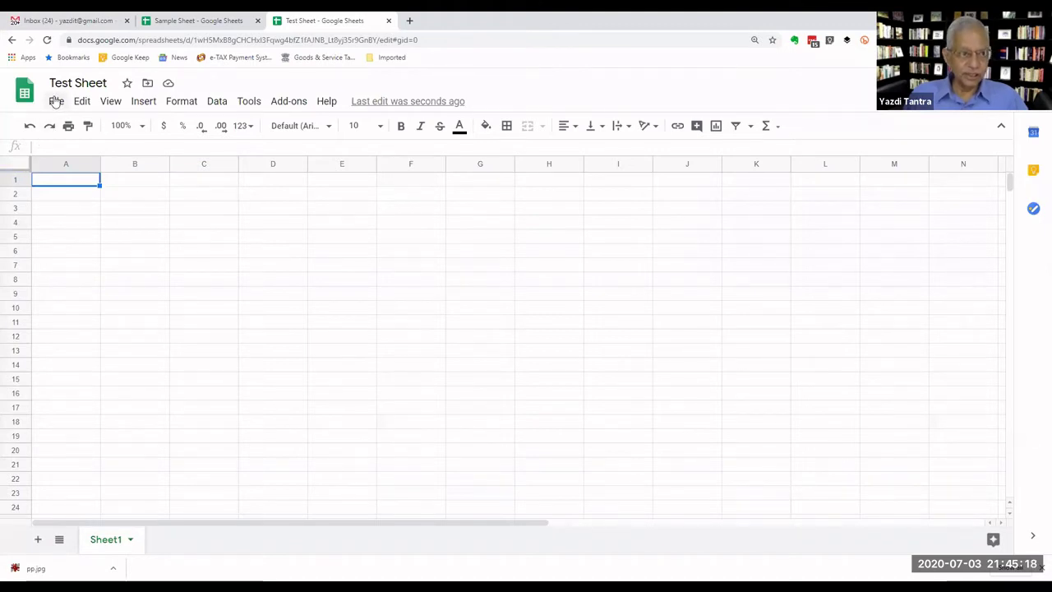
Browse the File menu, then check the document status confirming all changes are saved to Drive.
{"action": "left_click", "coordinate": [56, 100]}
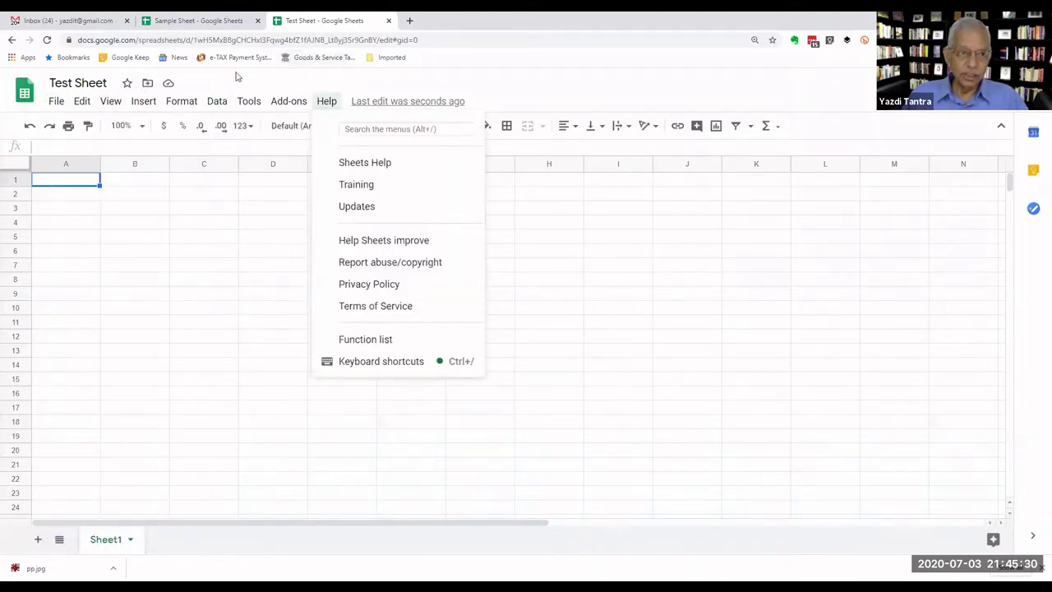
{"action": "left_click", "coordinate": [54, 182]}
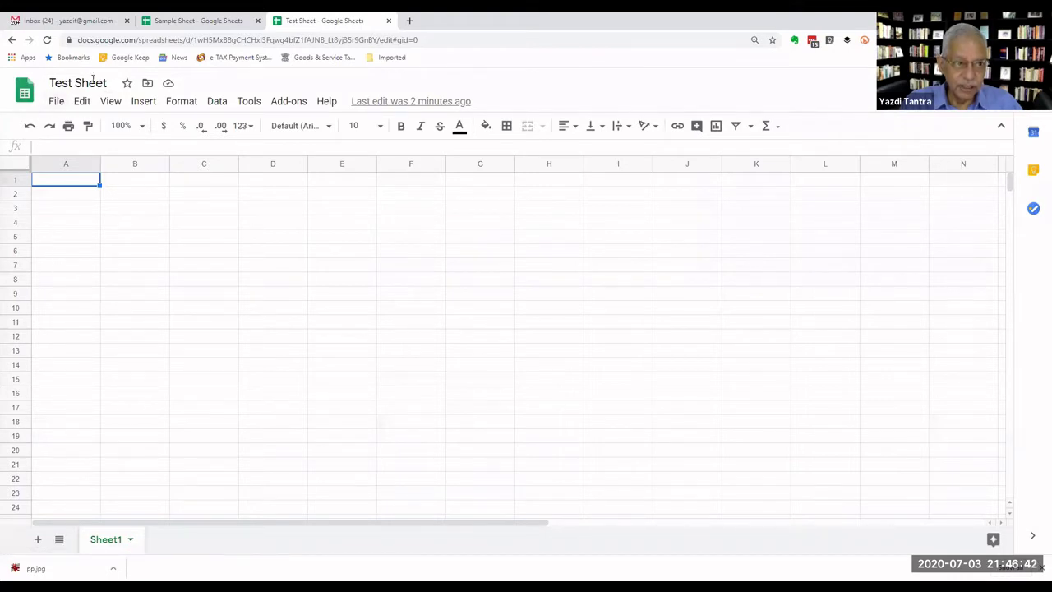
{"action": "left_click", "coordinate": [168, 84]}
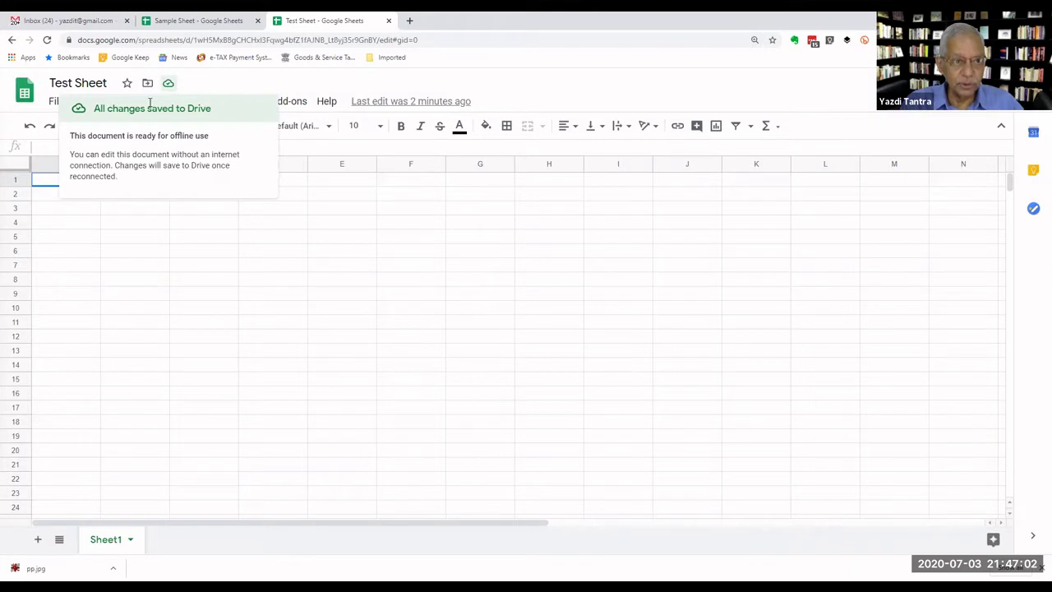
Dismiss the save-status popup and enter 6 in cell B2.
{"action": "left_click", "coordinate": [207, 279]}
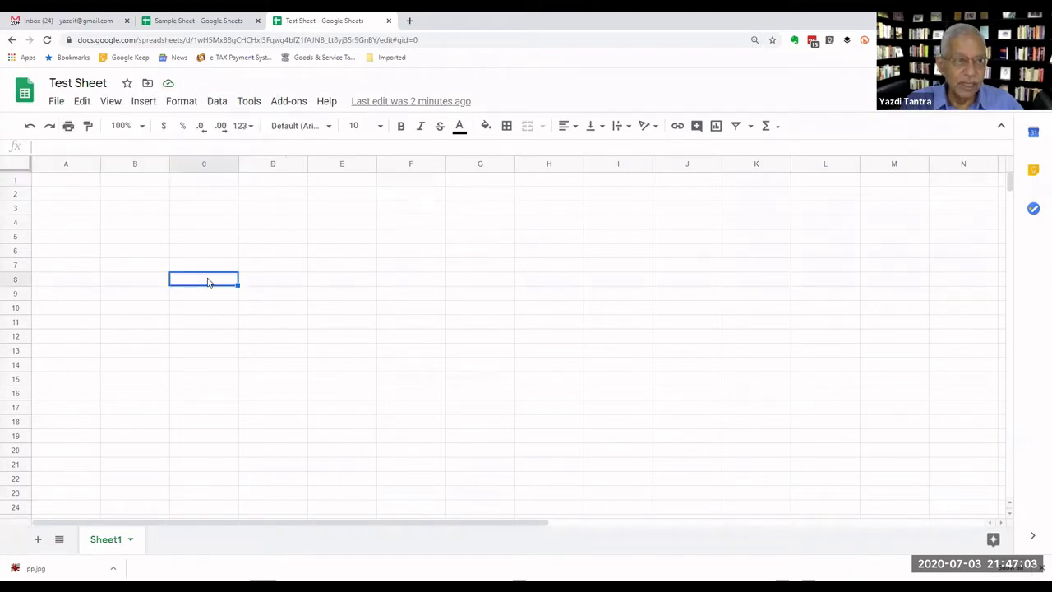
{"action": "left_click", "coordinate": [135, 197]}
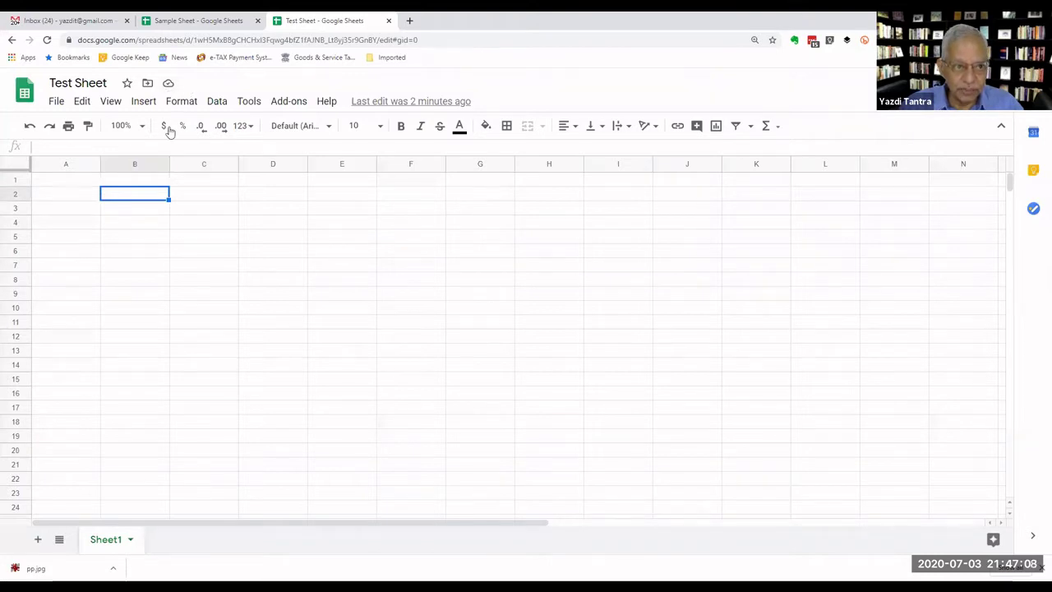
{"action": "type", "text": "6"}
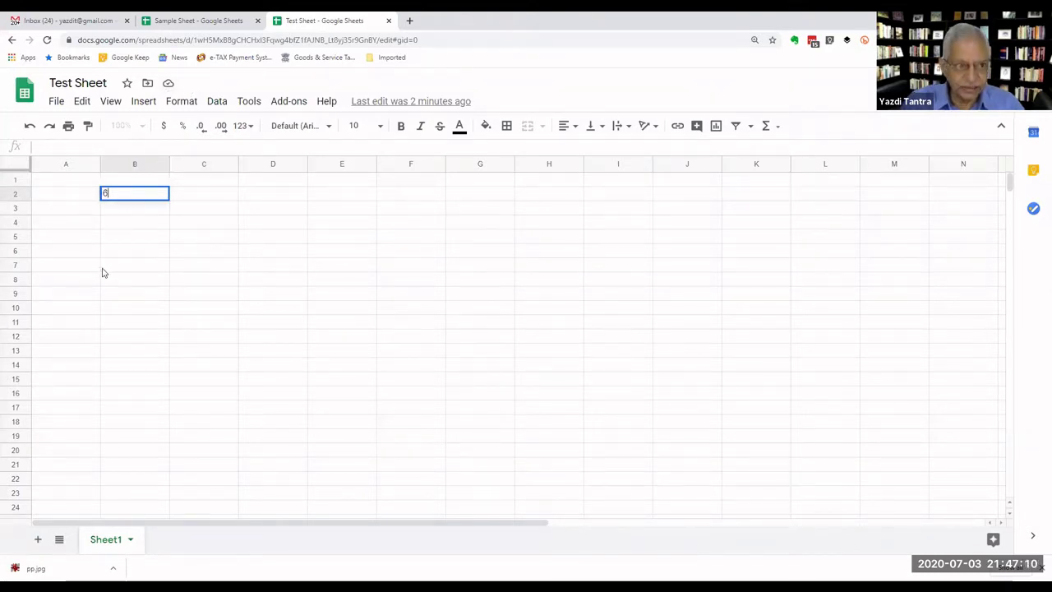
{"action": "key", "text": "Return"}
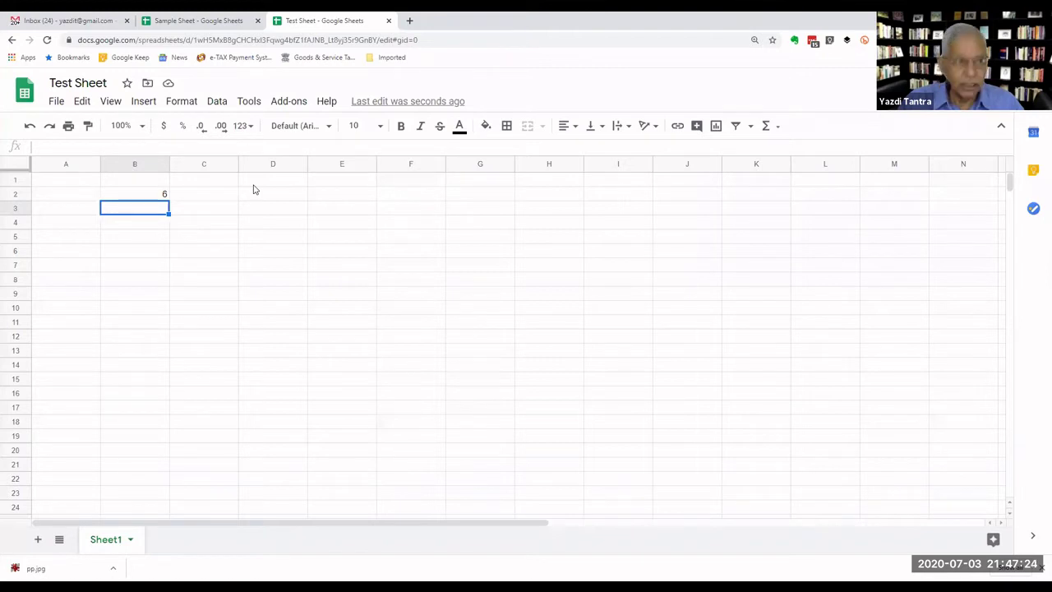
Clear the 6 from B2 and return to cell A1.
{"action": "key", "text": "Up"}
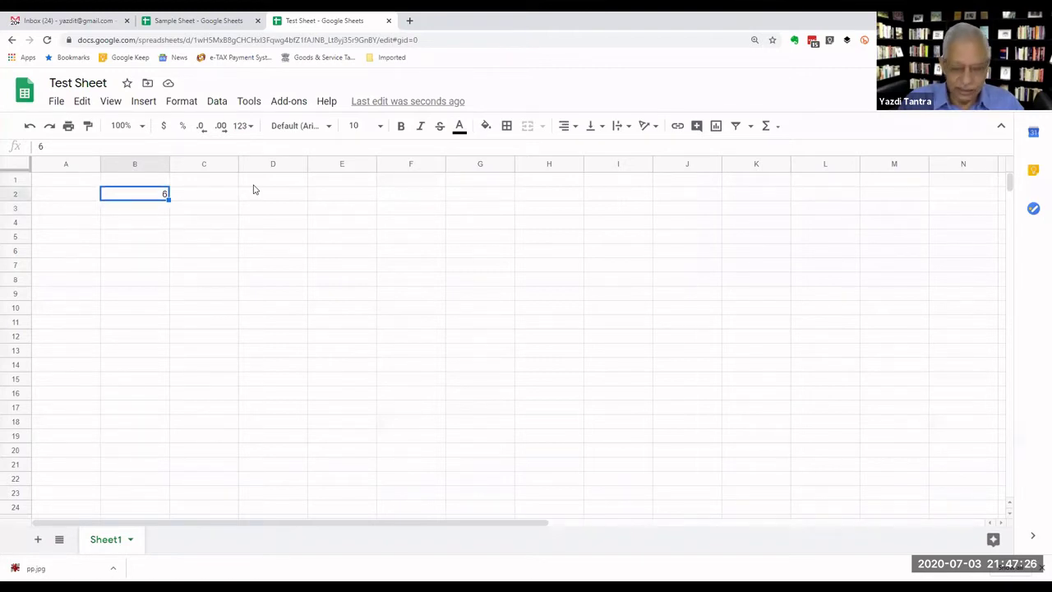
{"action": "key", "text": "Delete"}
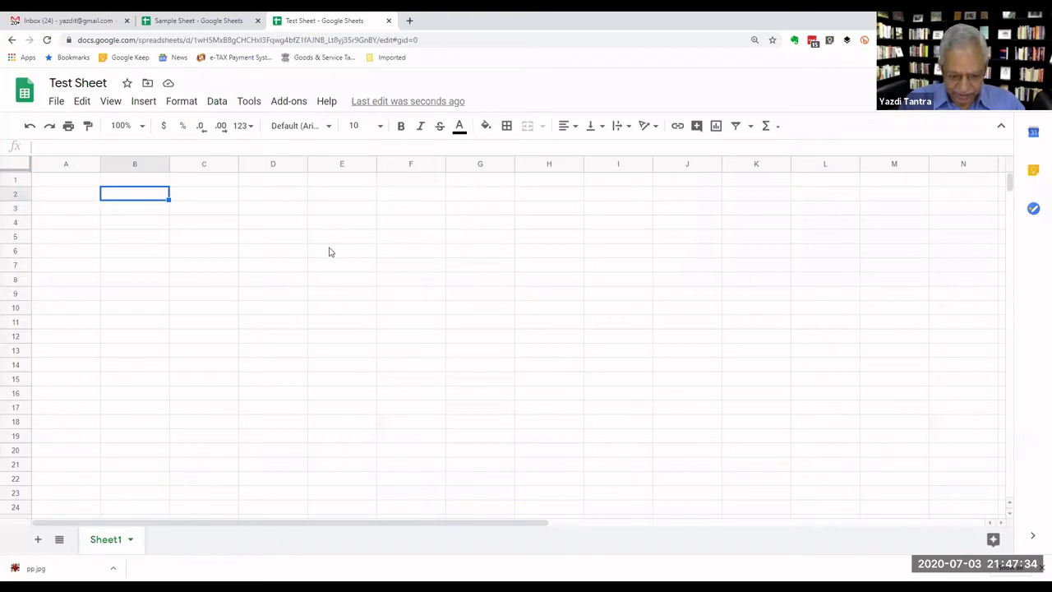
{"action": "left_click", "coordinate": [65, 185]}
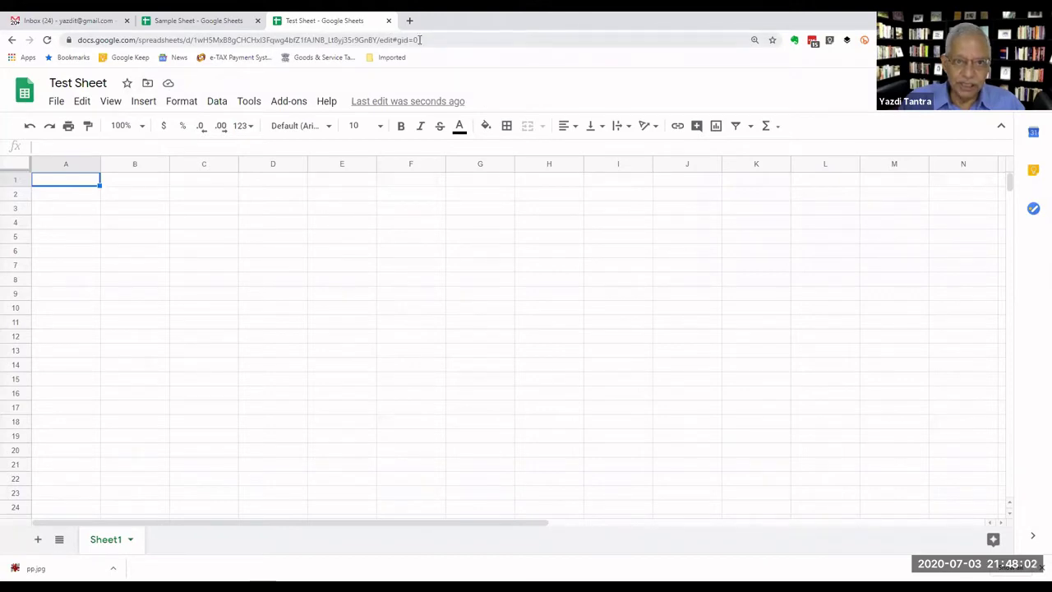
Close the Test Sheet tab and open Google Drive in a new tab.
{"action": "middle_click", "coordinate": [271, 25]}
{"action": "key", "text": "ctrl+t"}
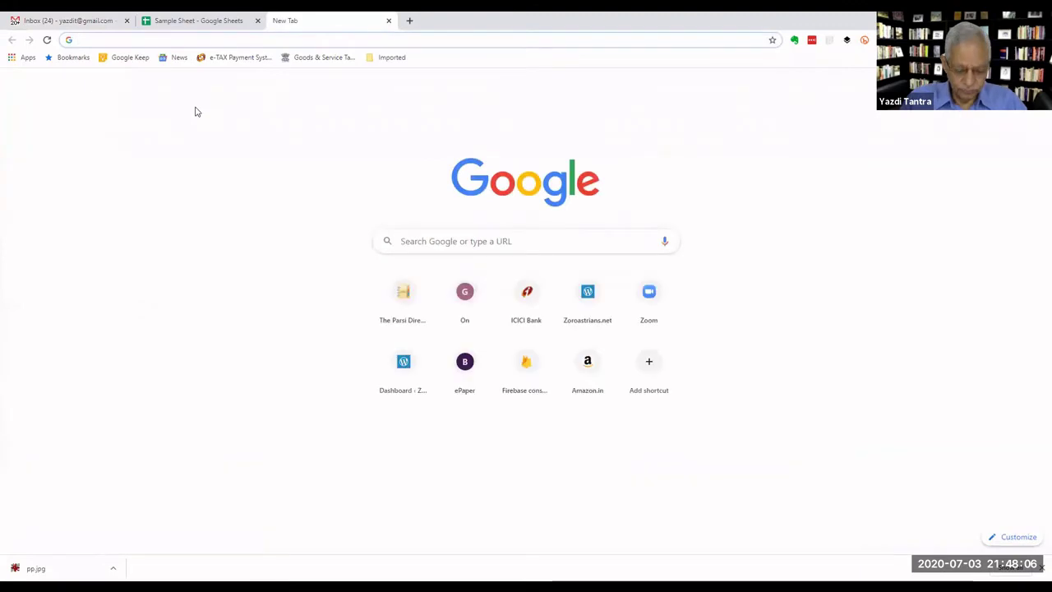
{"action": "type", "text": "driv"}
{"action": "key", "text": "Return"}
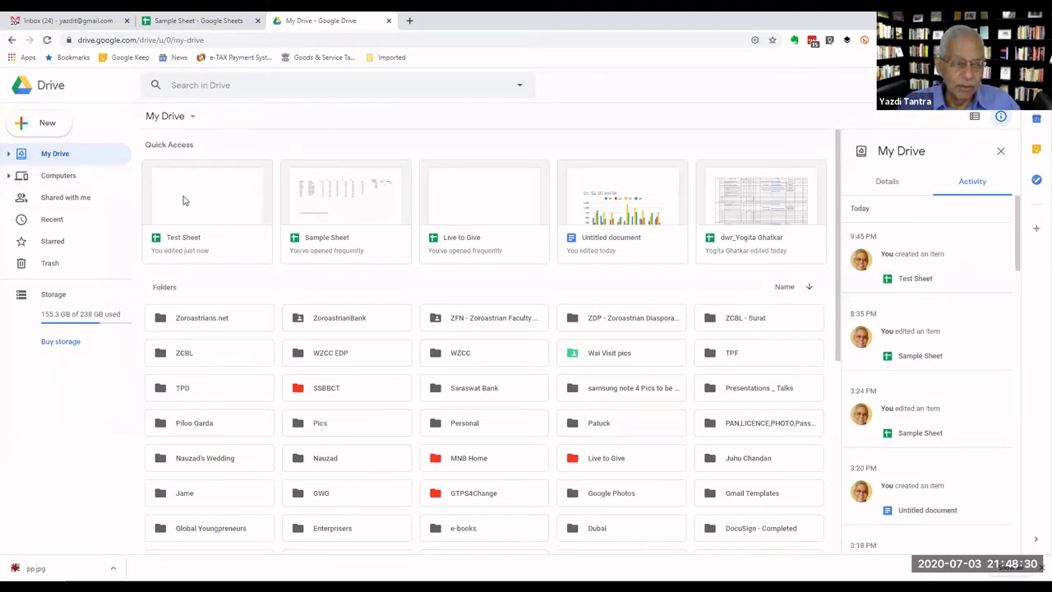
{"action": "left_click", "coordinate": [59, 129]}
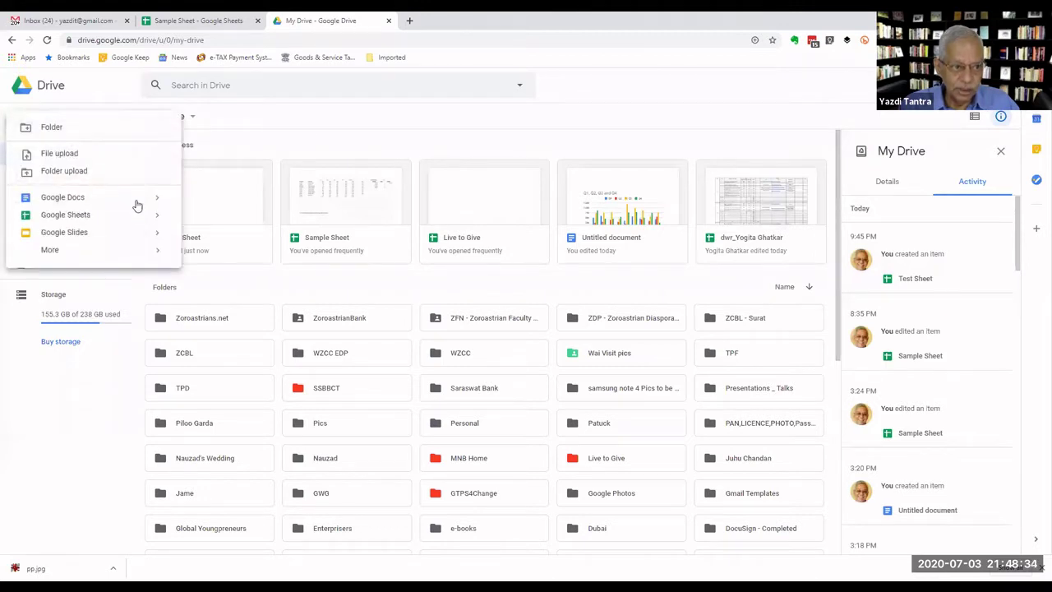
{"action": "mouse_move", "coordinate": [152, 216]}
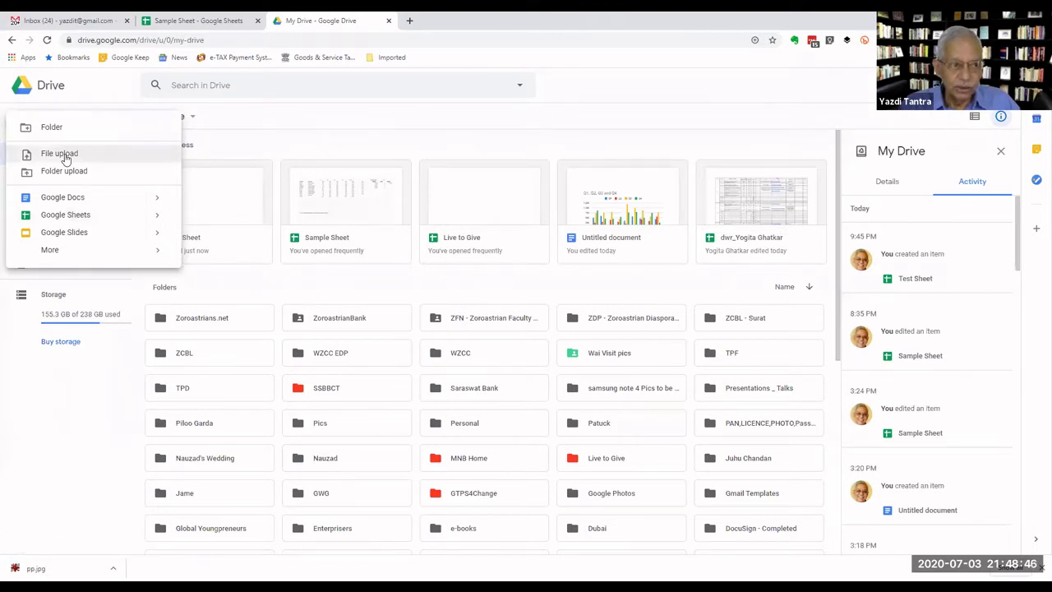
{"action": "left_click", "coordinate": [374, 121]}
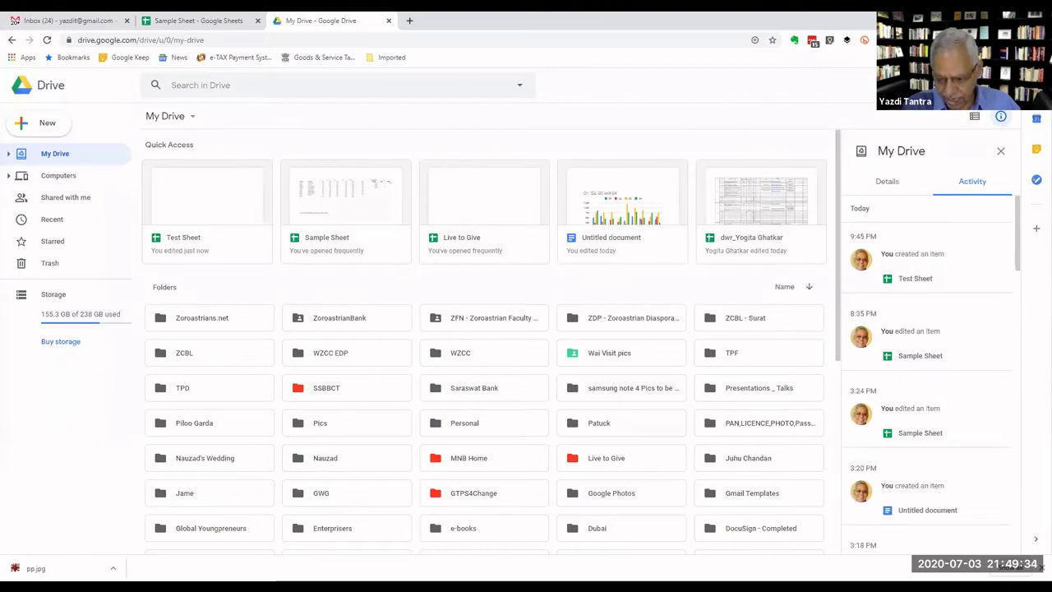
Open Drive's settings window from the gear menu, then close it without changes.
{"action": "left_click", "coordinate": [963, 85]}
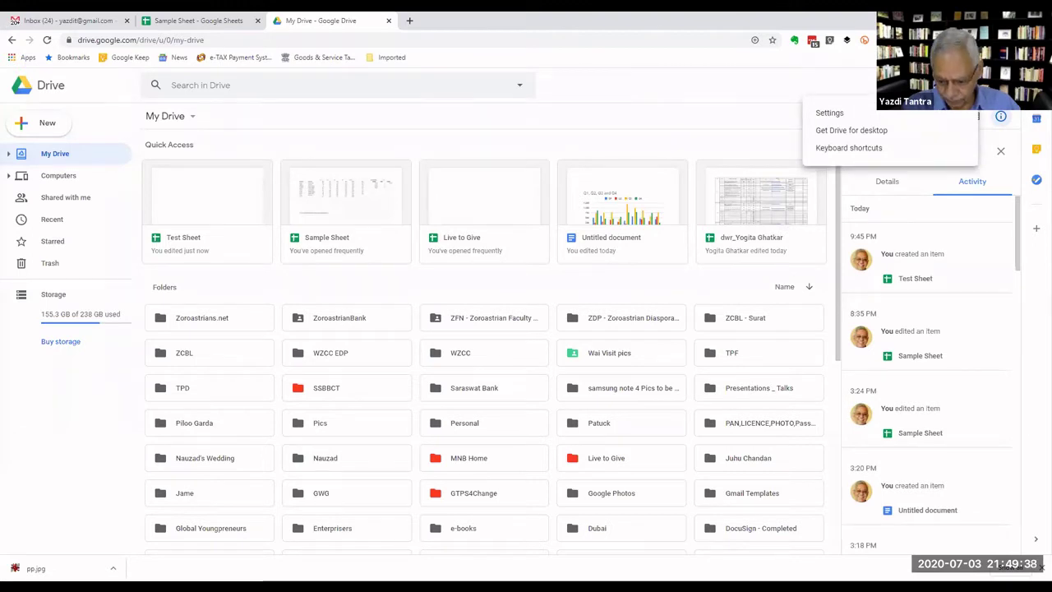
{"action": "left_click", "coordinate": [829, 115]}
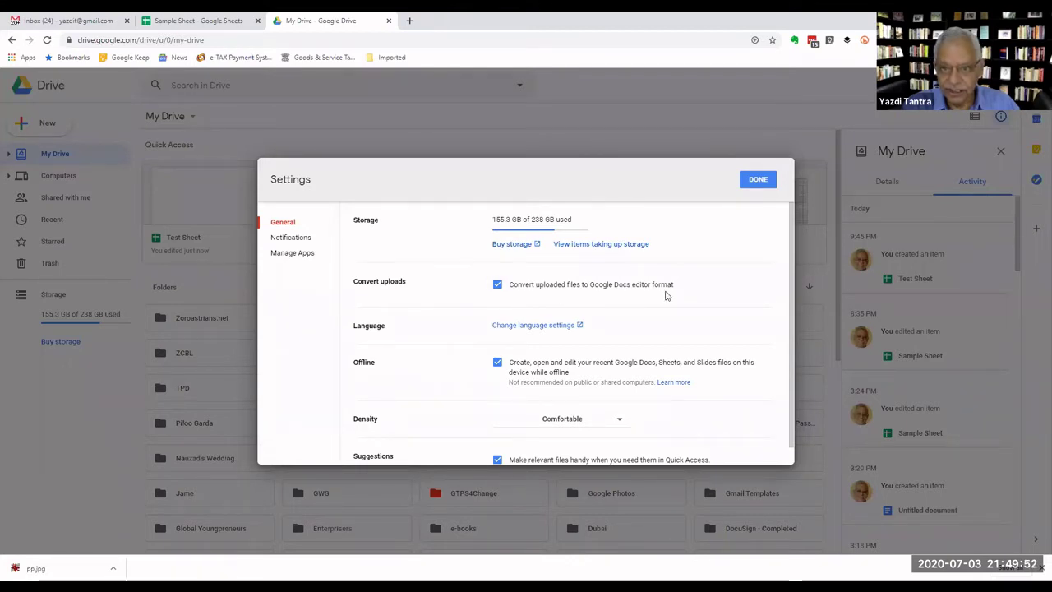
{"action": "left_click", "coordinate": [746, 184]}
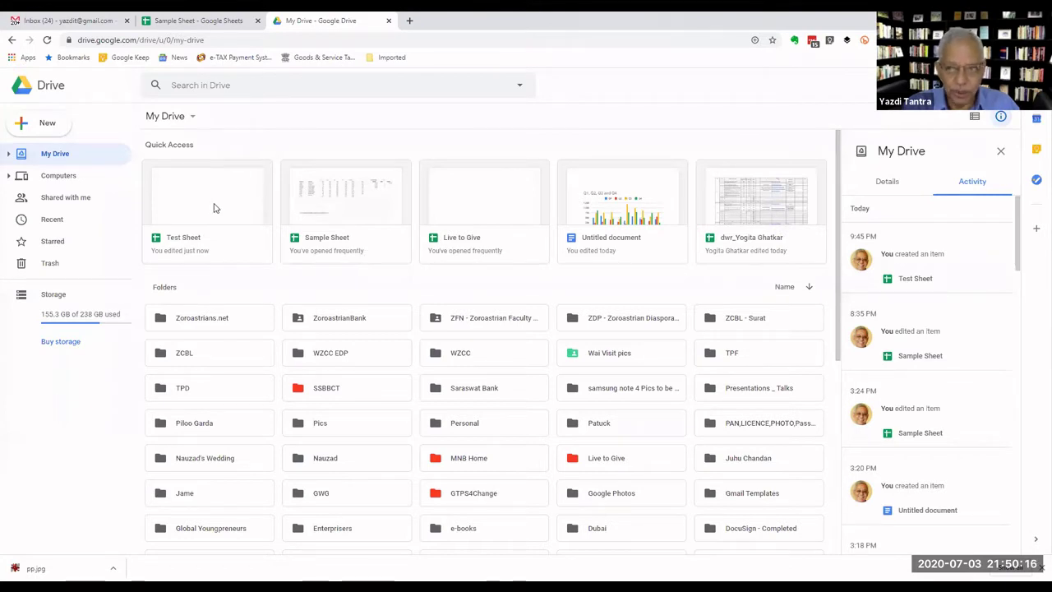
{"action": "left_click", "coordinate": [962, 85]}
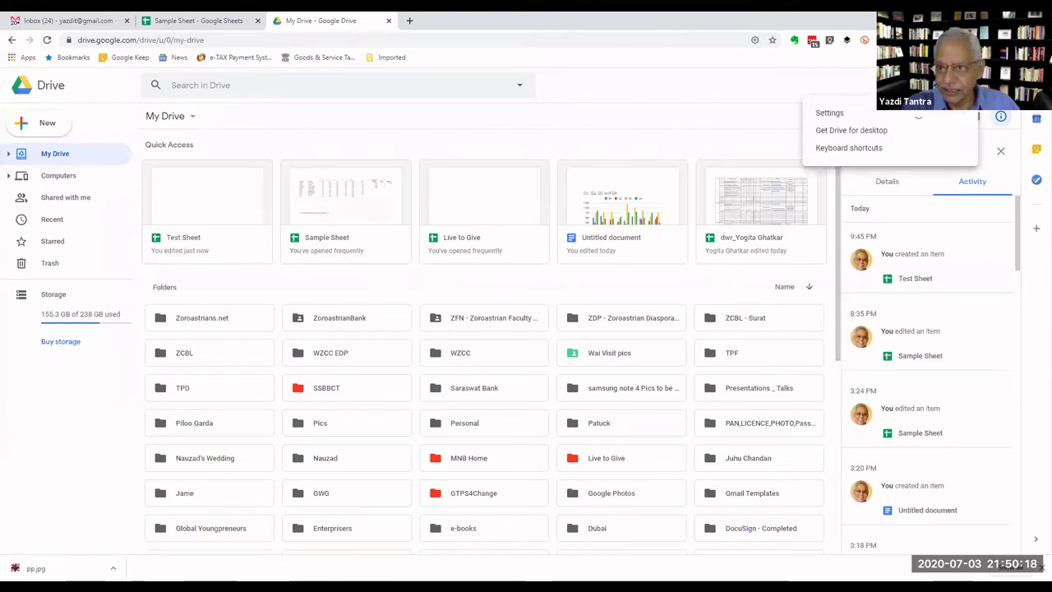
{"action": "left_click", "coordinate": [832, 112]}
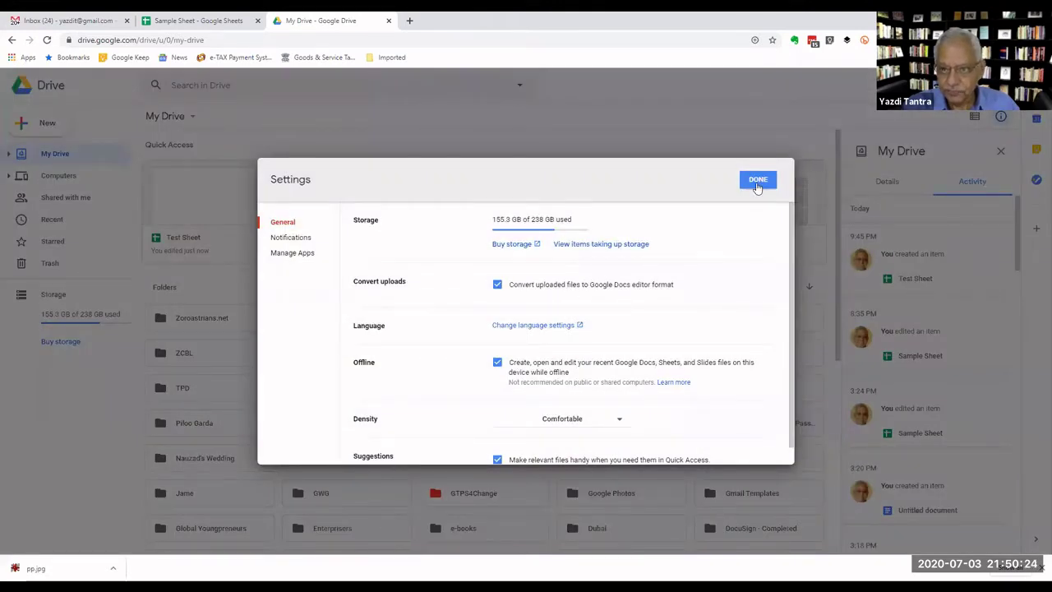
{"action": "left_click", "coordinate": [756, 186]}
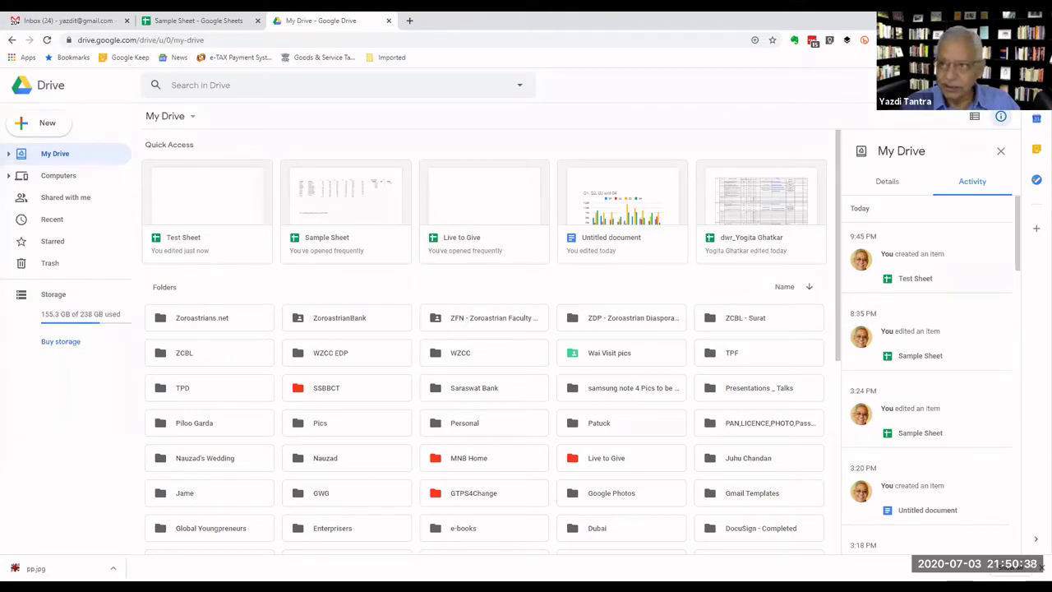
Open the Drive settings window again and close it without changes.
{"action": "left_click", "coordinate": [962, 85]}
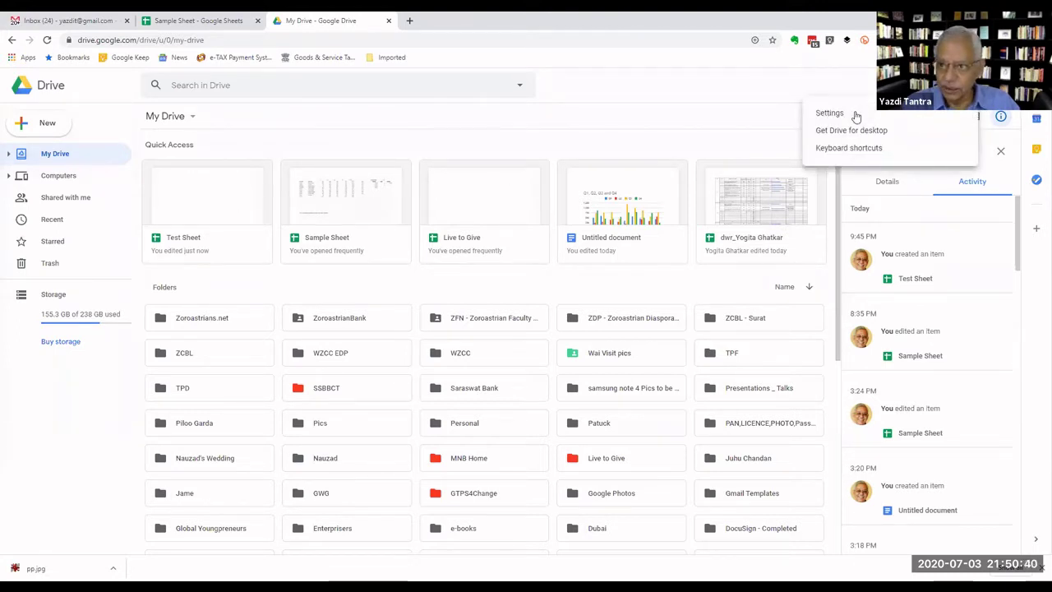
{"action": "left_click", "coordinate": [827, 113]}
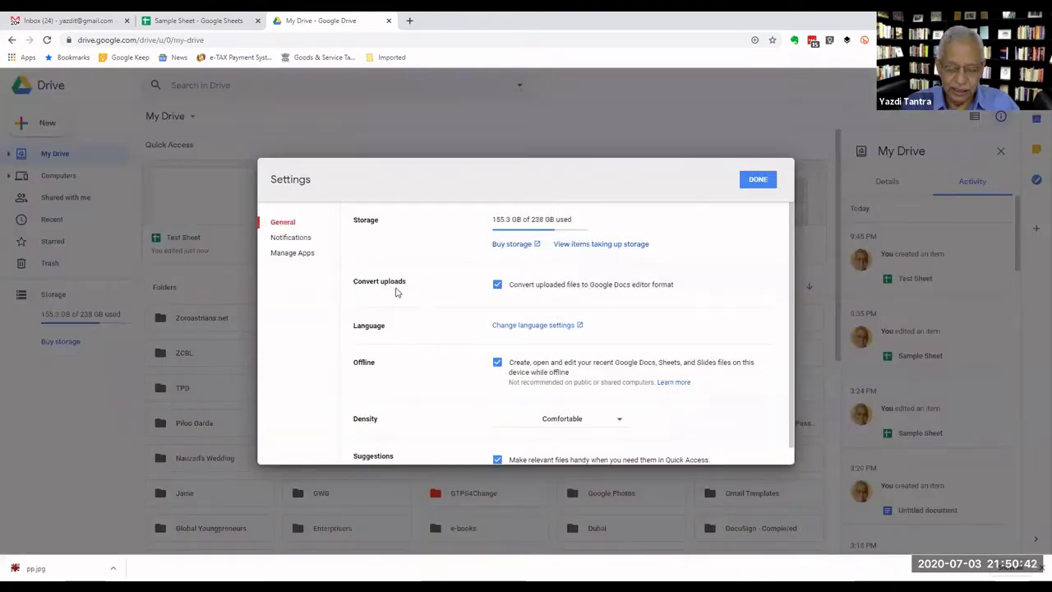
{"action": "left_click", "coordinate": [755, 180]}
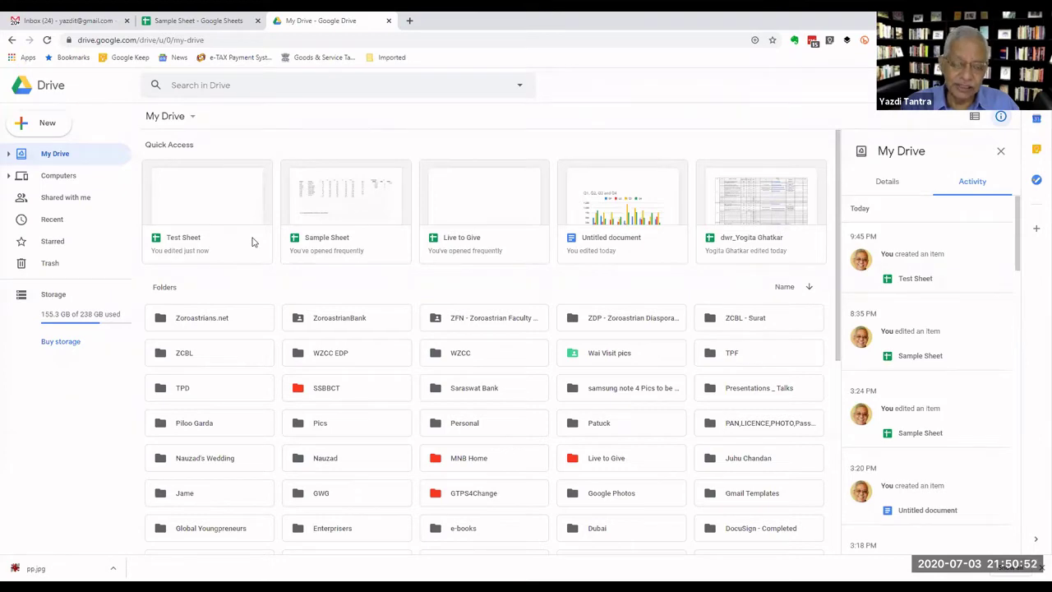
Scroll My Drive down to the Files section and start a file-type search.
{"action": "scroll", "coordinate": [279, 258], "scroll_direction": "down", "scroll_amount": 4}
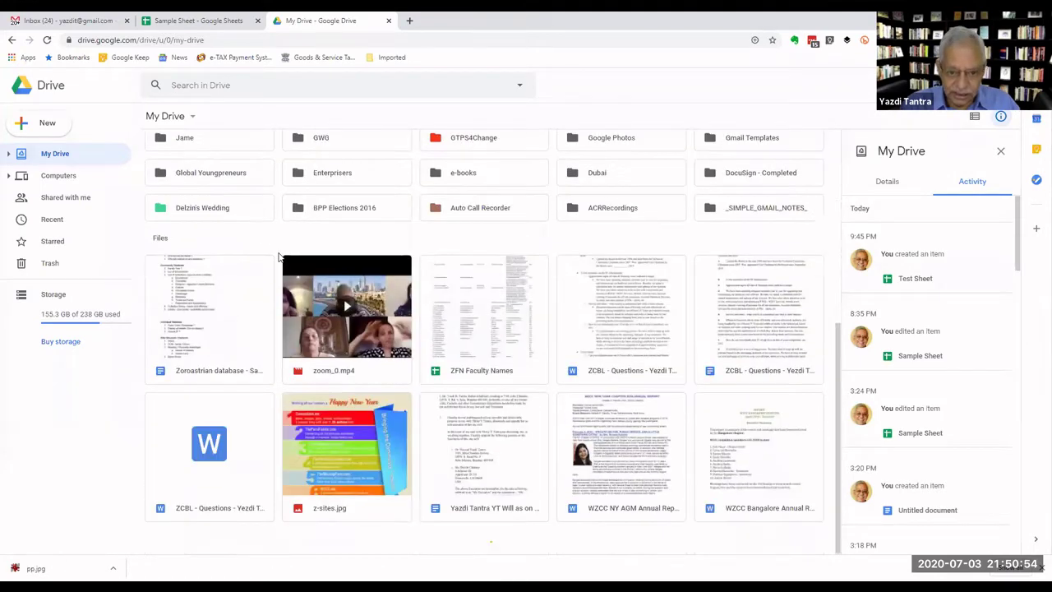
{"action": "scroll", "coordinate": [279, 257], "scroll_direction": "down", "scroll_amount": 3}
{"action": "scroll", "coordinate": [280, 258], "scroll_direction": "down", "scroll_amount": 3}
{"action": "scroll", "coordinate": [279, 257], "scroll_direction": "down", "scroll_amount": 3}
{"action": "scroll", "coordinate": [279, 257], "scroll_direction": "down", "scroll_amount": 3}
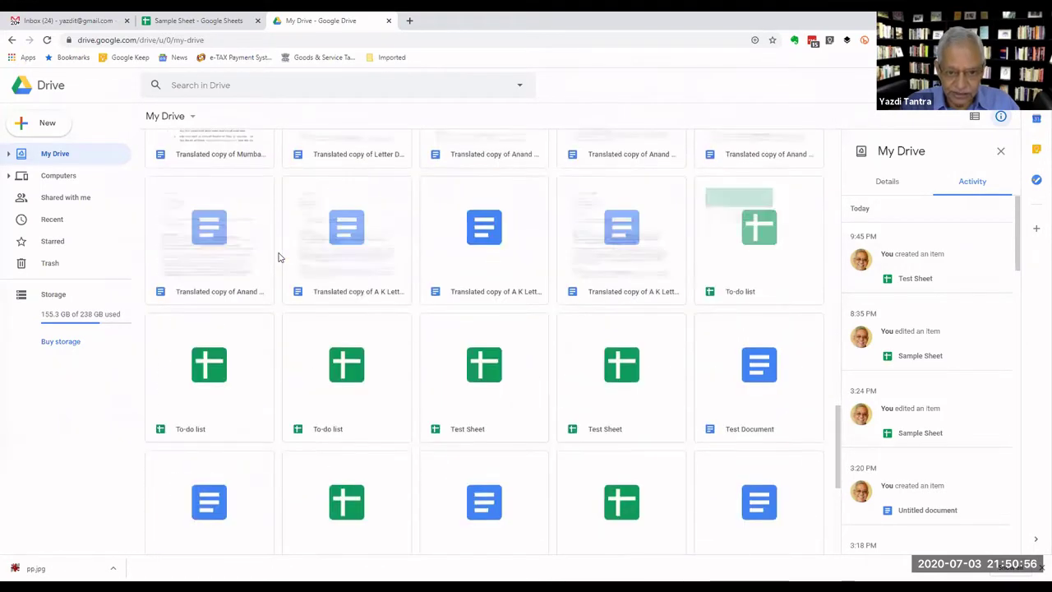
{"action": "scroll", "coordinate": [280, 257], "scroll_direction": "down", "scroll_amount": 2}
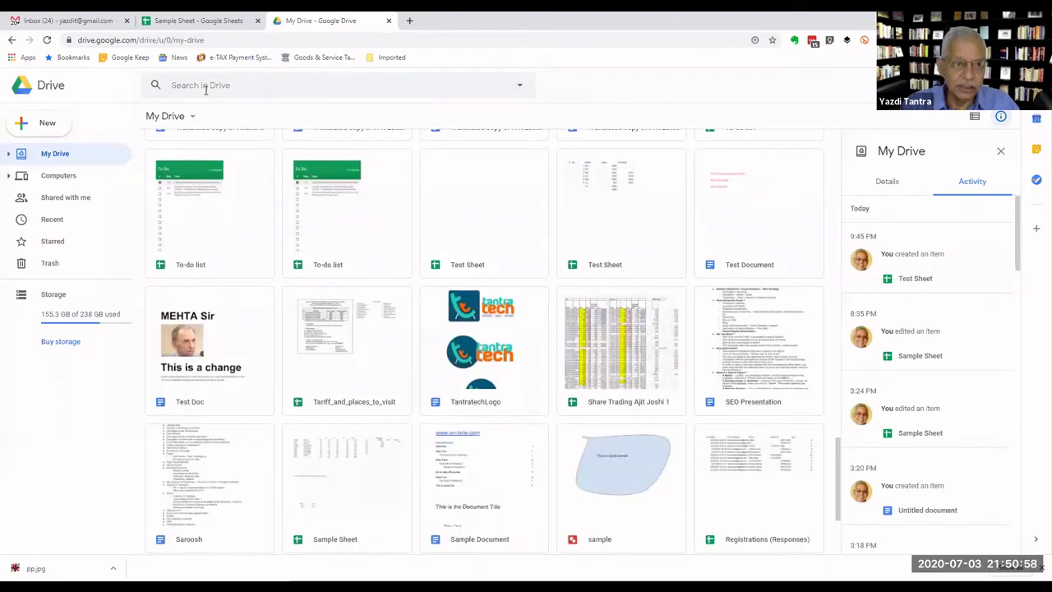
{"action": "left_click", "coordinate": [205, 89]}
Filter the Drive search to Spreadsheets and scroll through the results.
{"action": "left_click", "coordinate": [184, 175]}
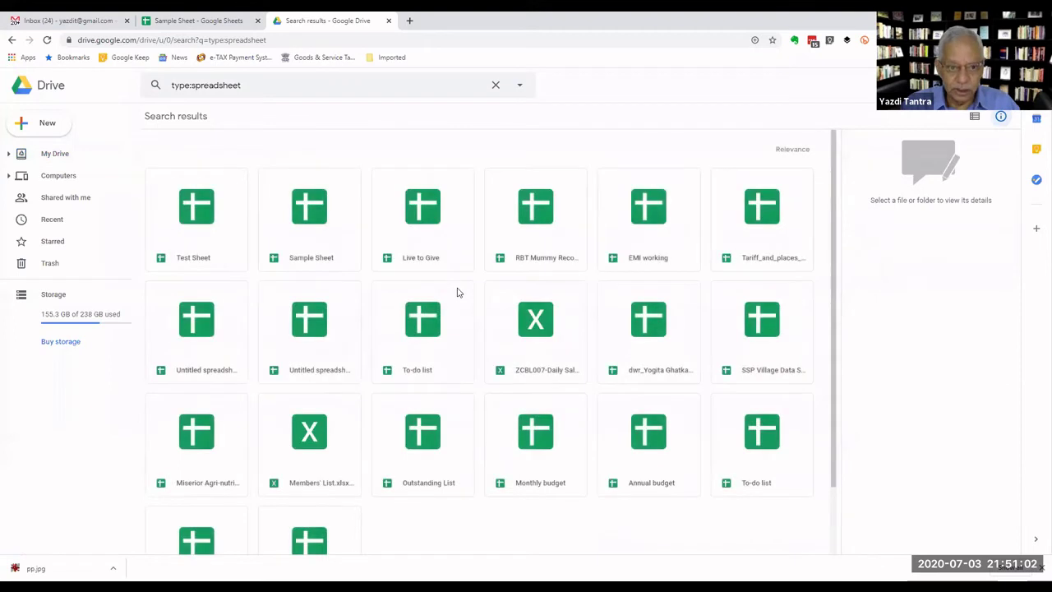
{"action": "scroll", "coordinate": [458, 292], "scroll_direction": "down", "scroll_amount": 2}
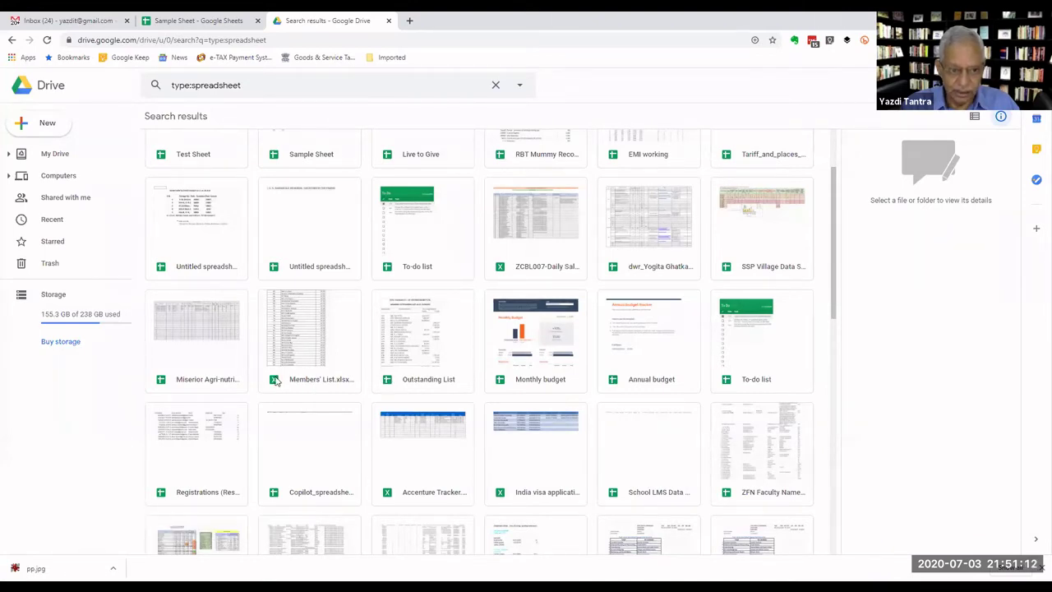
Preview Members' List.xlsx, select a couple of member names, and show the Open with app choices.
{"action": "double_click", "coordinate": [302, 345]}
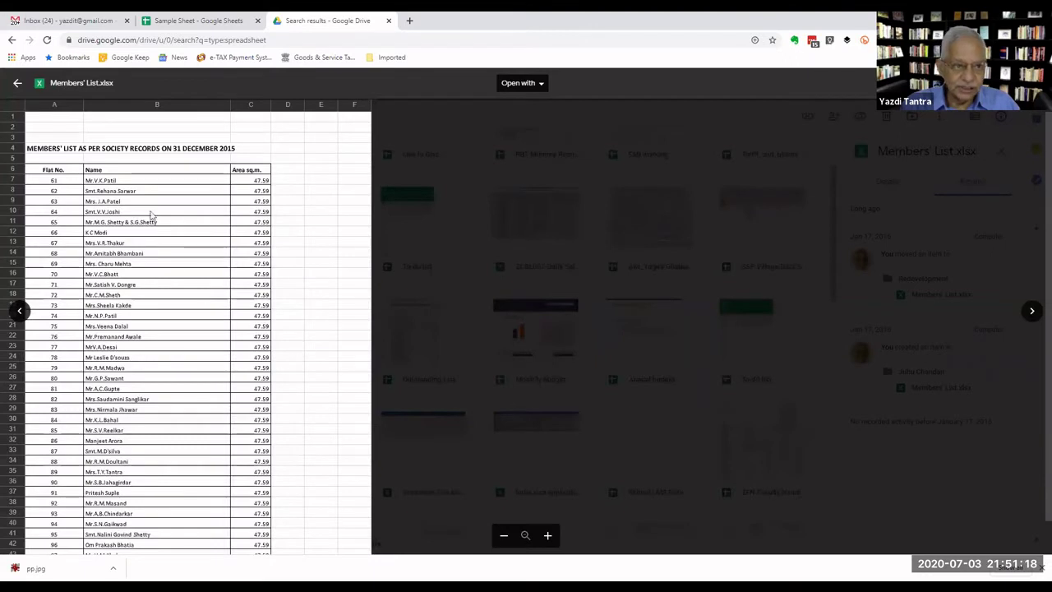
{"action": "left_click", "coordinate": [154, 215]}
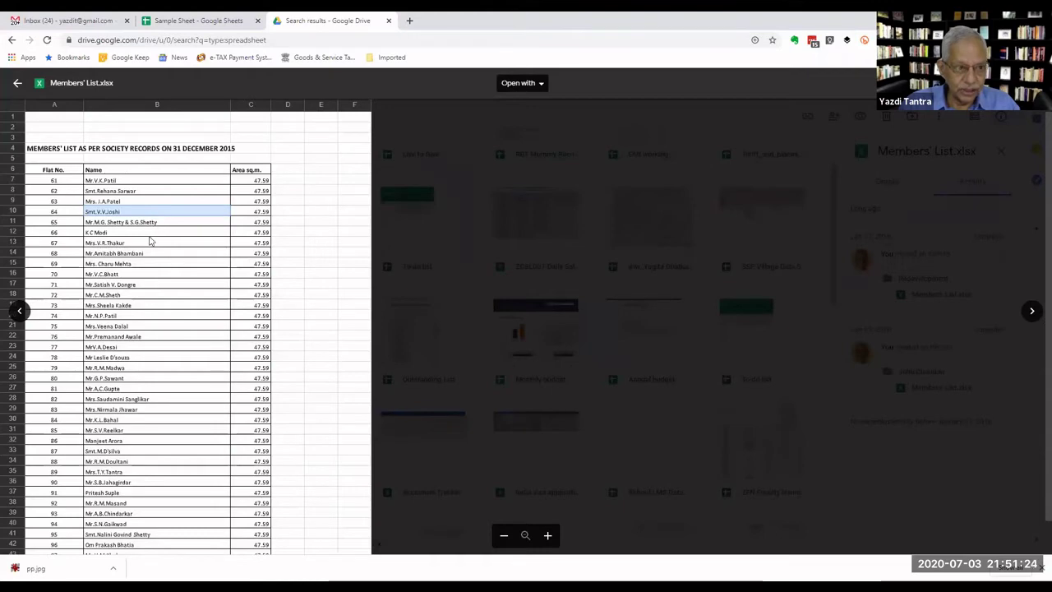
{"action": "left_click", "coordinate": [150, 236]}
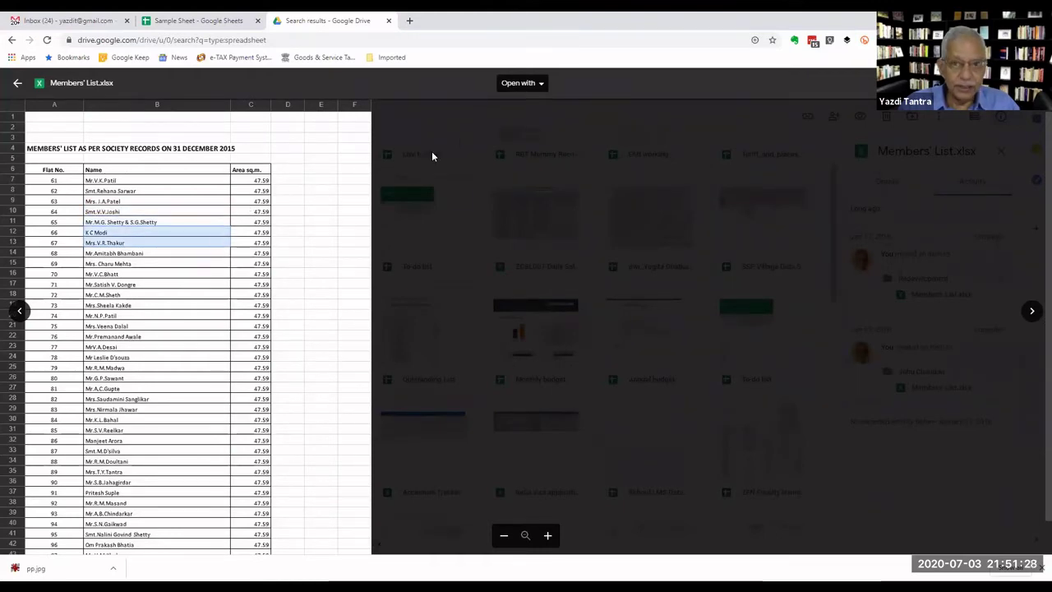
{"action": "left_click", "coordinate": [541, 87]}
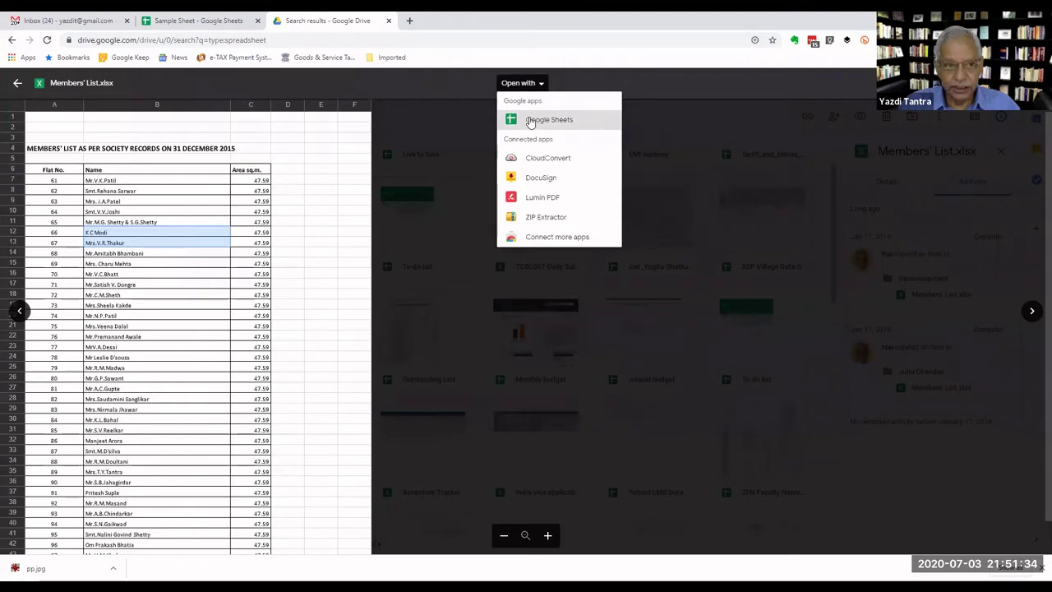
Open Members' List in Google Sheets, delete the A4 title, then undo the deletion.
{"action": "left_click", "coordinate": [530, 121]}
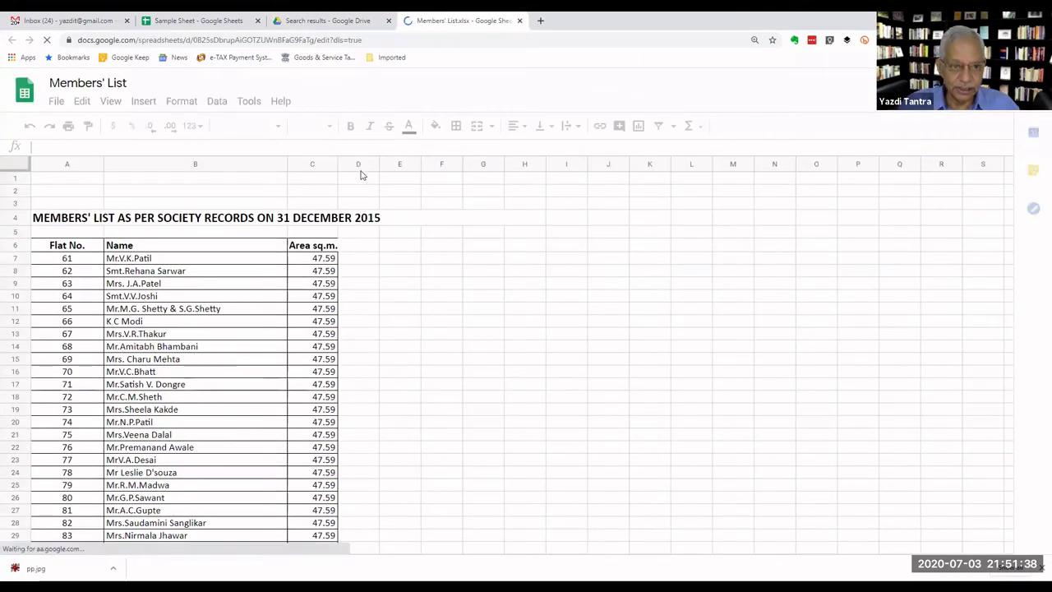
{"action": "left_click", "coordinate": [207, 223]}
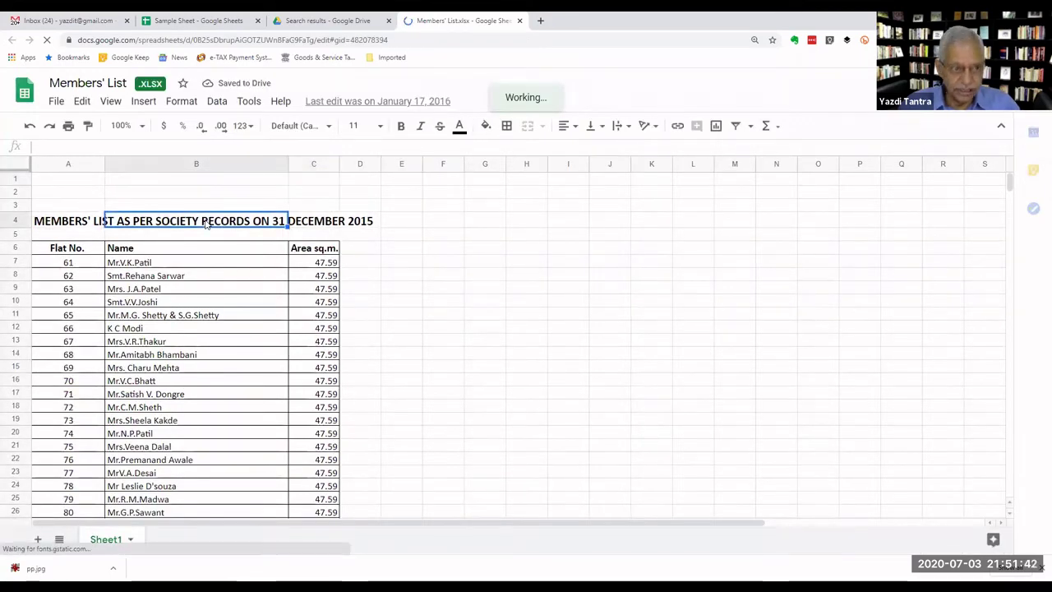
{"action": "left_click", "coordinate": [63, 228]}
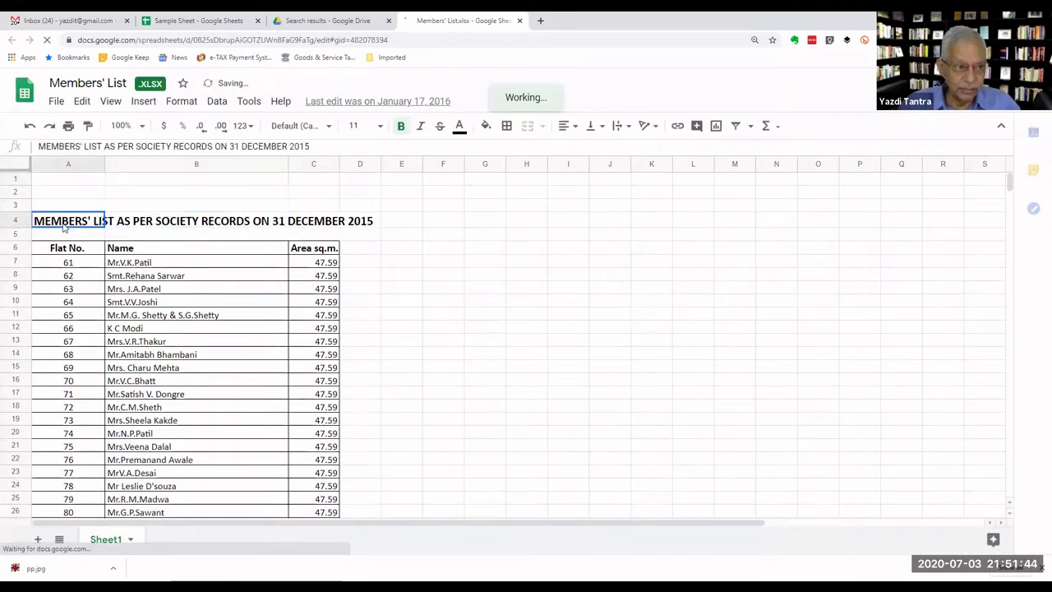
{"action": "key", "text": "Delete"}
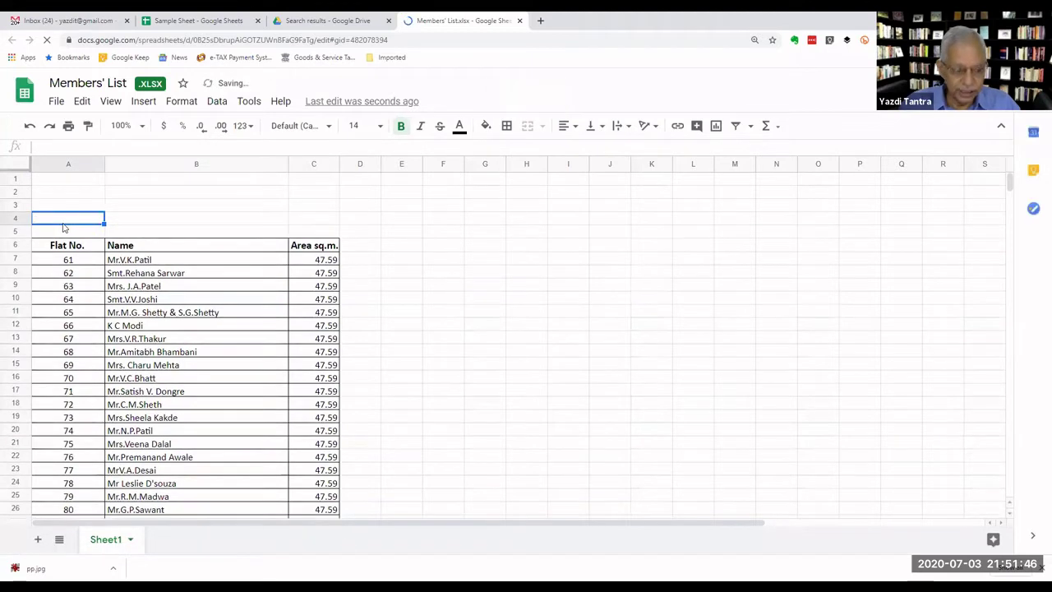
{"action": "key", "text": "ctrl+z"}
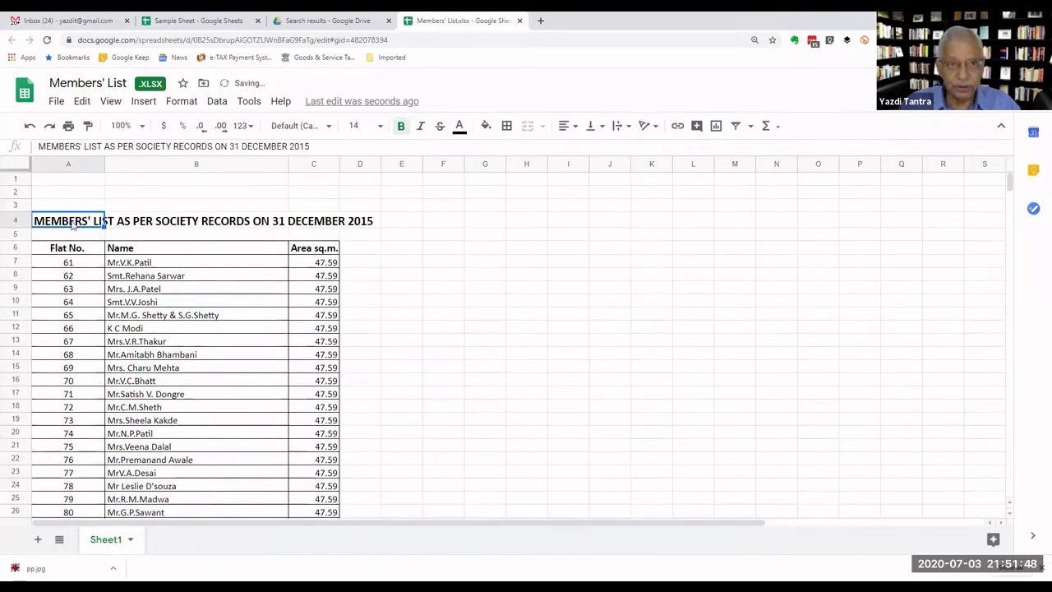
Close the Members' List and Drive search tabs and open a new tab.
{"action": "left_click", "coordinate": [519, 21]}
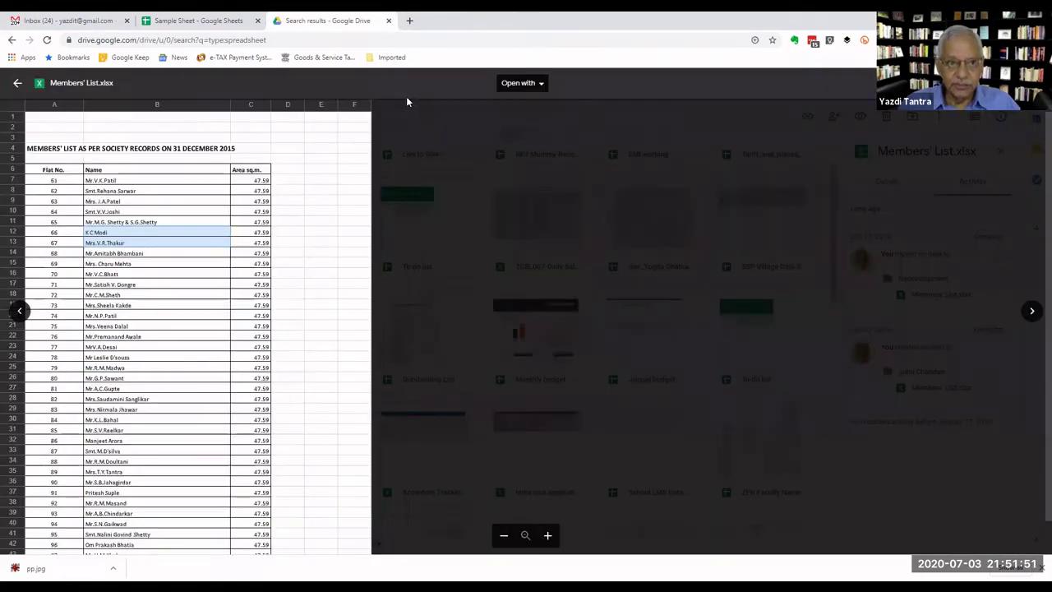
{"action": "left_click", "coordinate": [388, 21]}
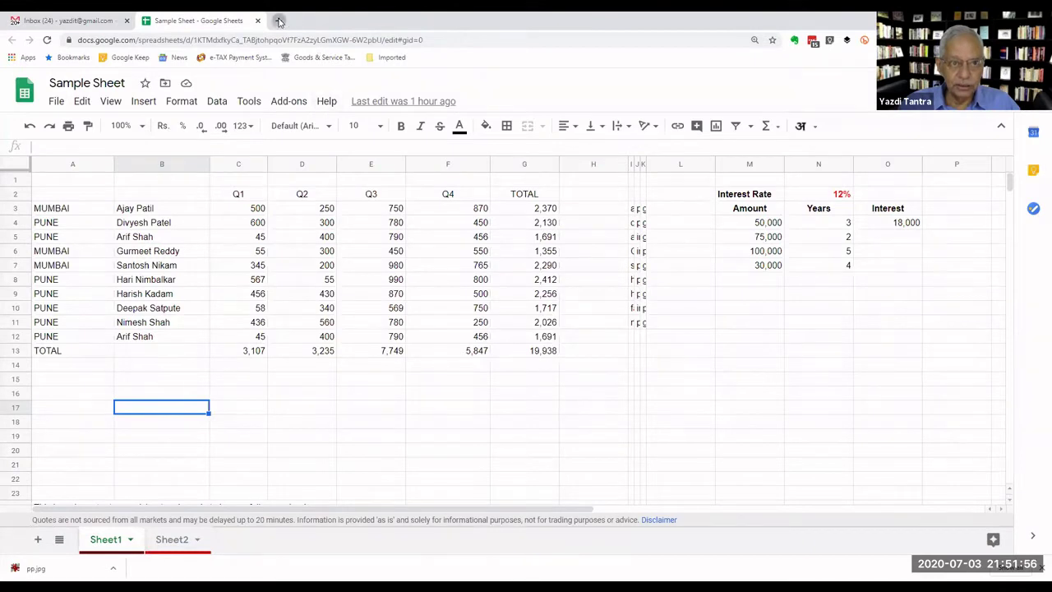
{"action": "left_click", "coordinate": [278, 21]}
Go to Google Drive and open Test Sheet from Quick Access.
{"action": "type", "text": "dri"}
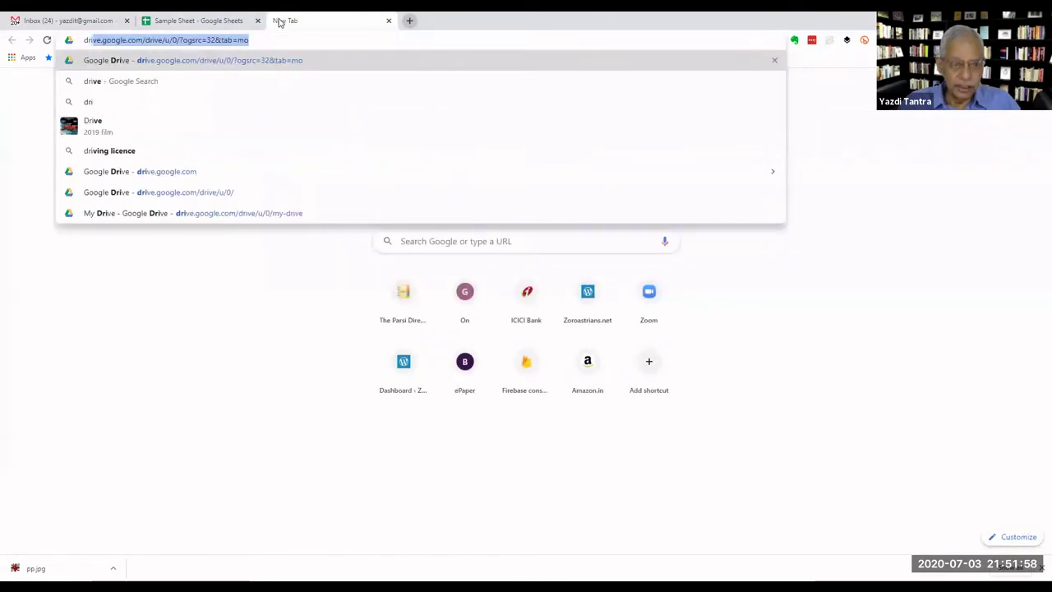
{"action": "key", "text": "Return"}
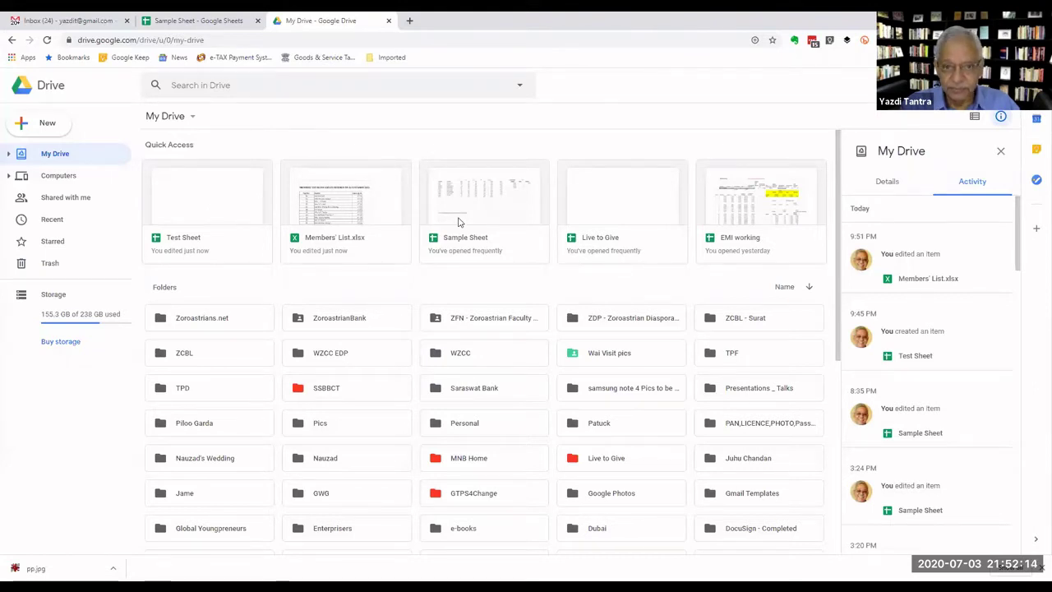
{"action": "left_click", "coordinate": [201, 251]}
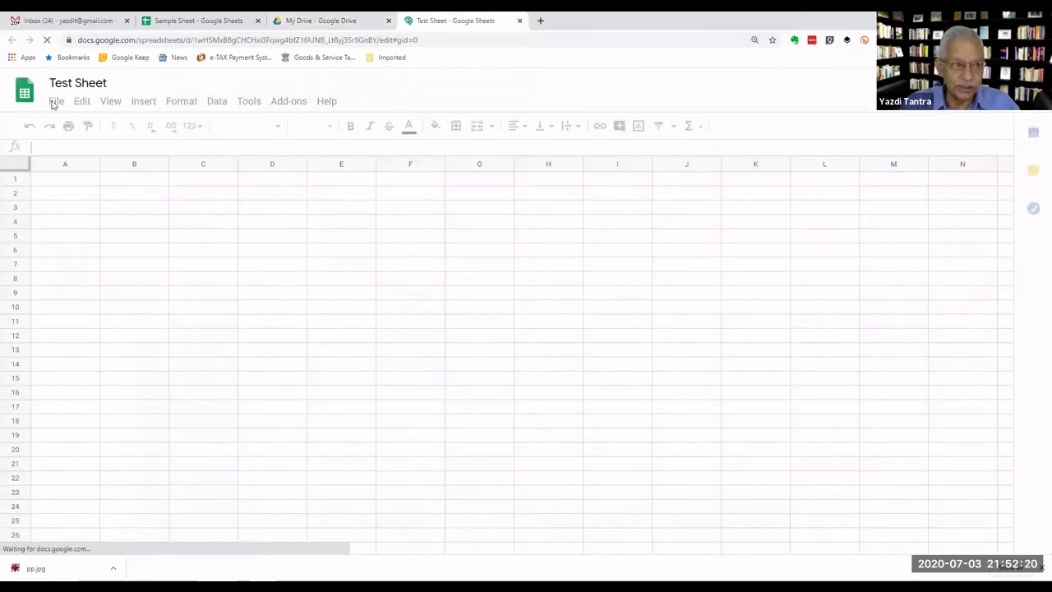
{"action": "left_click", "coordinate": [57, 102]}
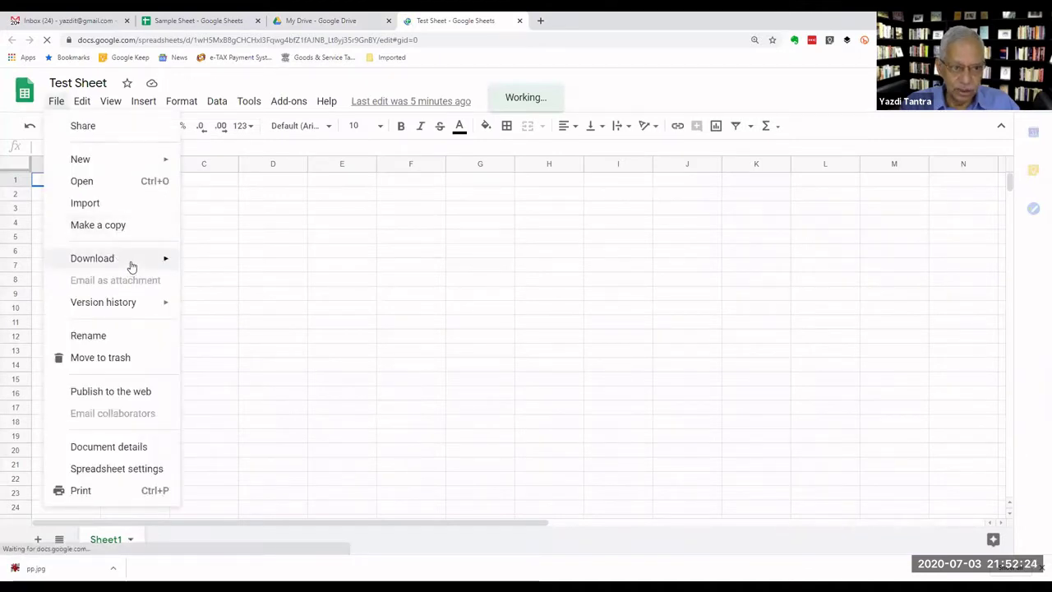
{"action": "mouse_move", "coordinate": [131, 267]}
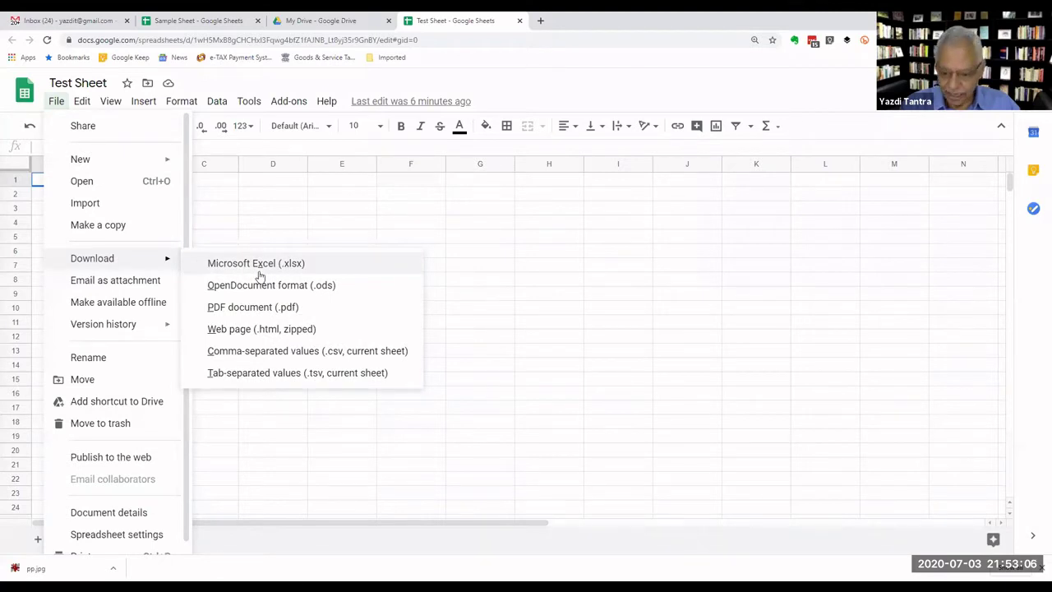
{"action": "left_click", "coordinate": [257, 210]}
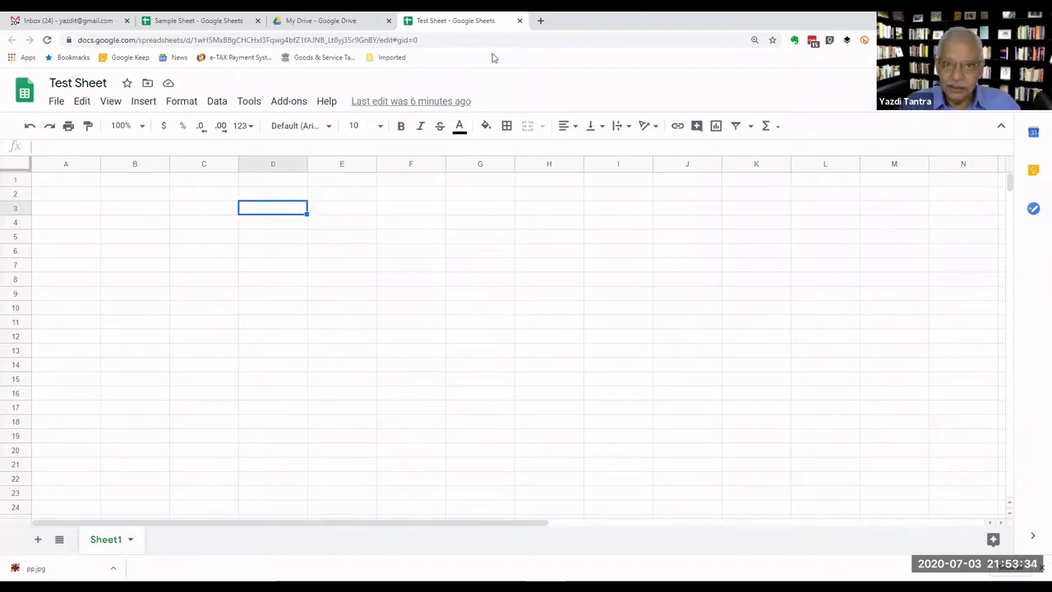
Close Test Sheet and open Sample Sheet from Drive's Quick Access.
{"action": "left_click", "coordinate": [520, 22]}
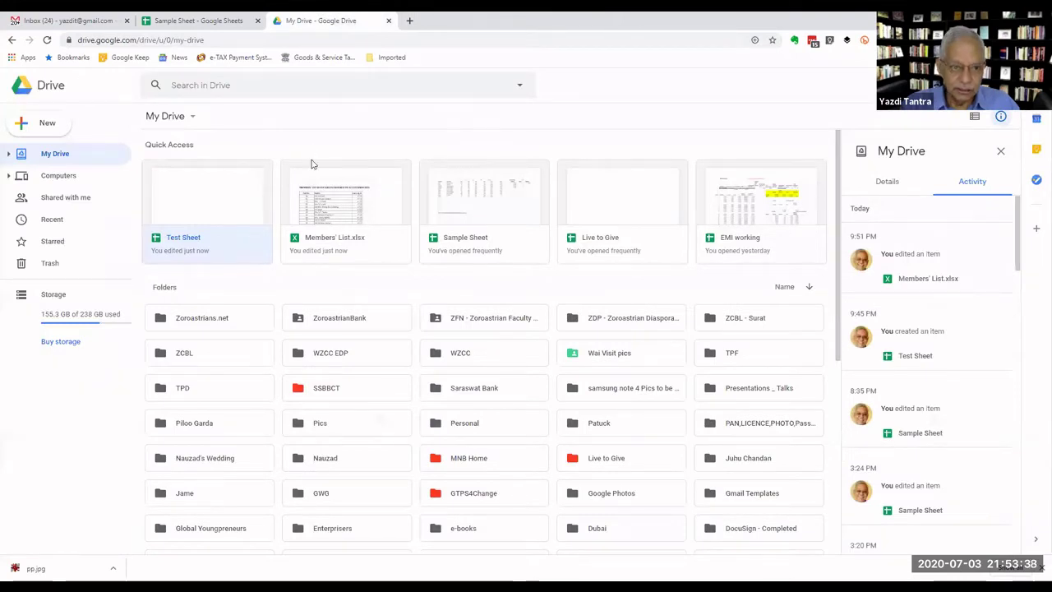
{"action": "double_click", "coordinate": [494, 216]}
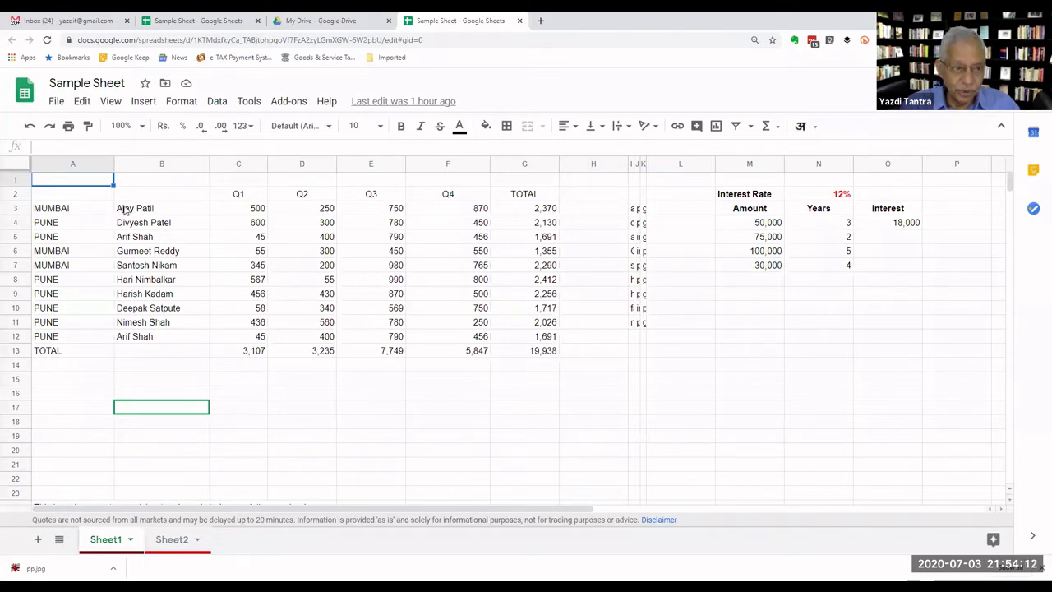
{"action": "left_click", "coordinate": [51, 210]}
{"action": "left_click", "coordinate": [139, 212]}
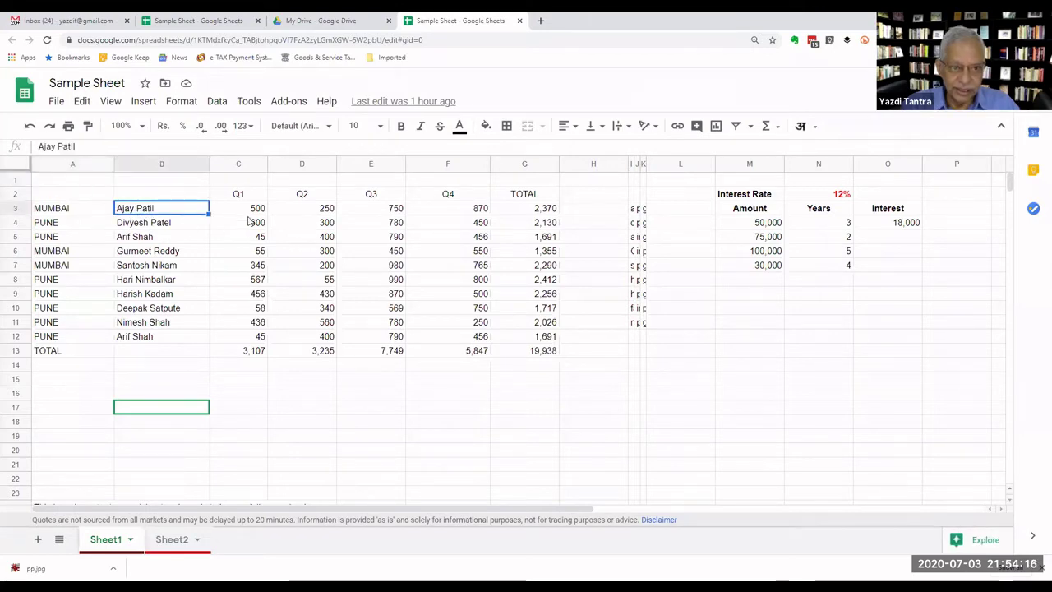
{"action": "left_click", "coordinate": [249, 212]}
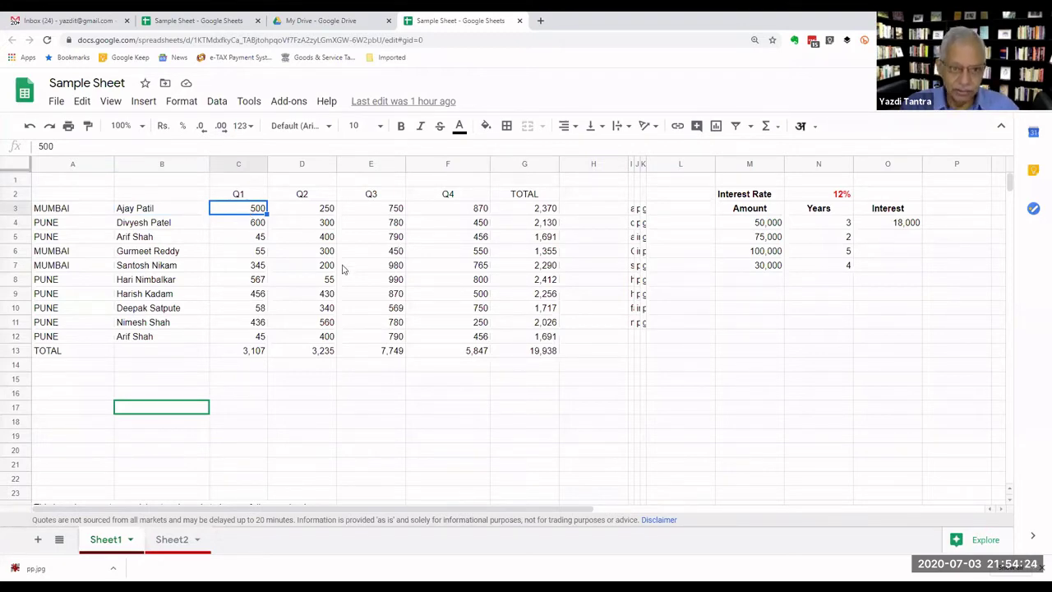
{"action": "left_click", "coordinate": [242, 195]}
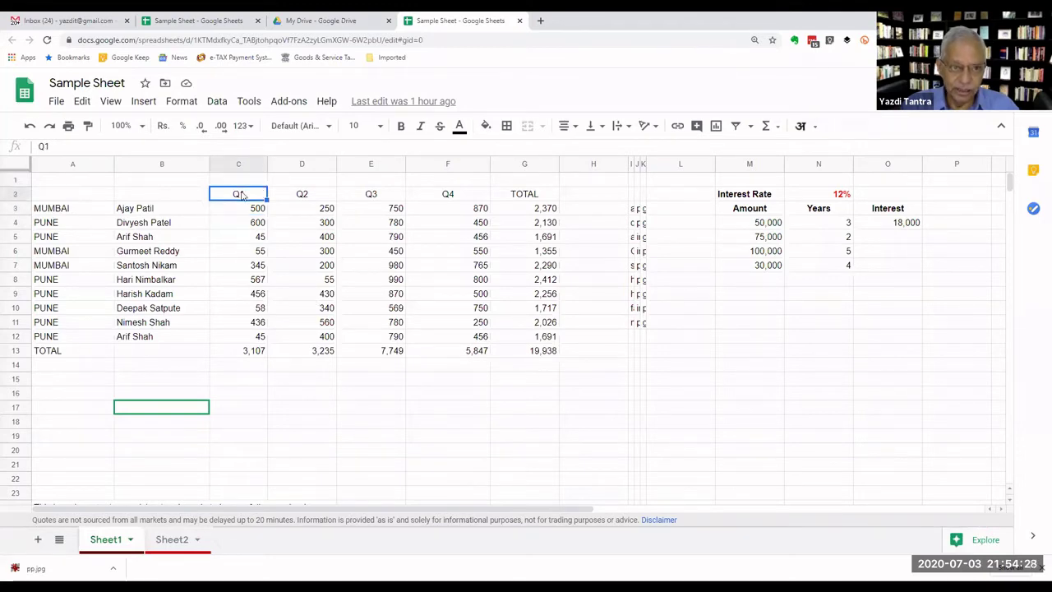
{"action": "left_click", "coordinate": [239, 210]}
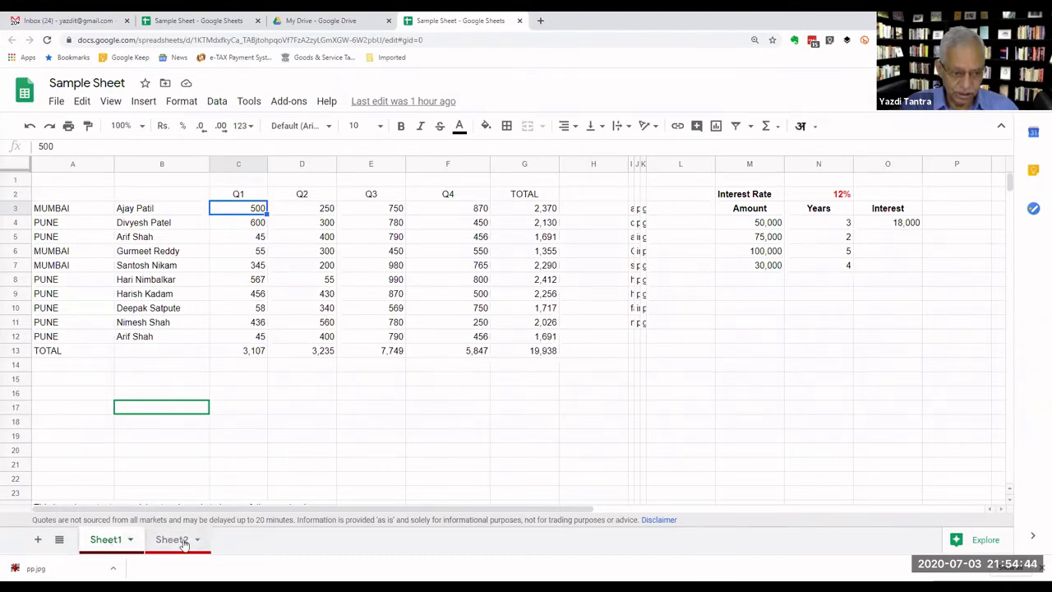
Add a new sheet, move it after Sheet2, and rename it Sheet3.
{"action": "left_click", "coordinate": [38, 539]}
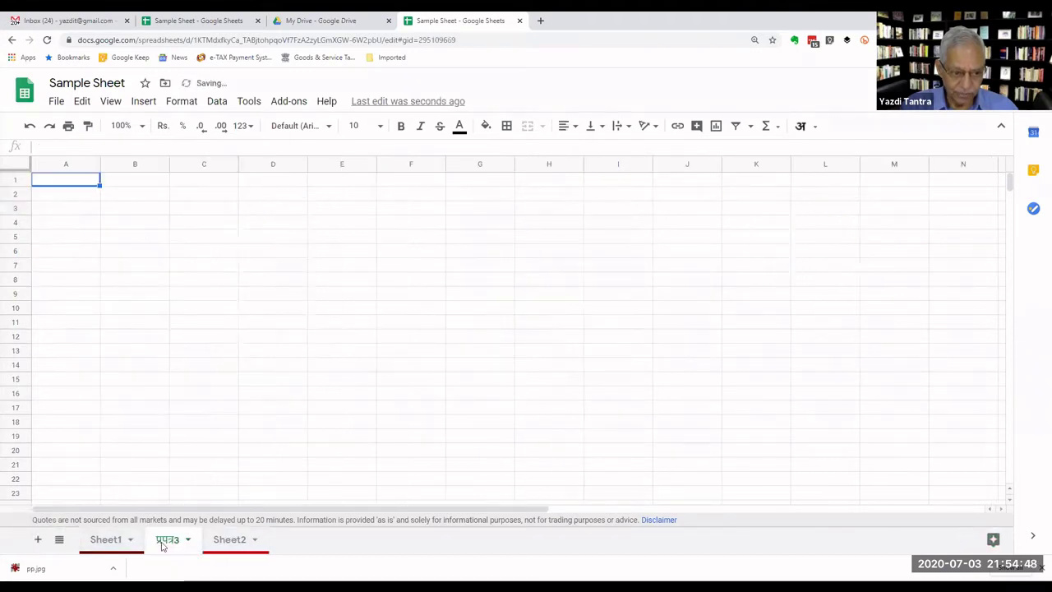
{"action": "left_click_drag", "start_coordinate": [162, 545], "coordinate": [236, 548]}
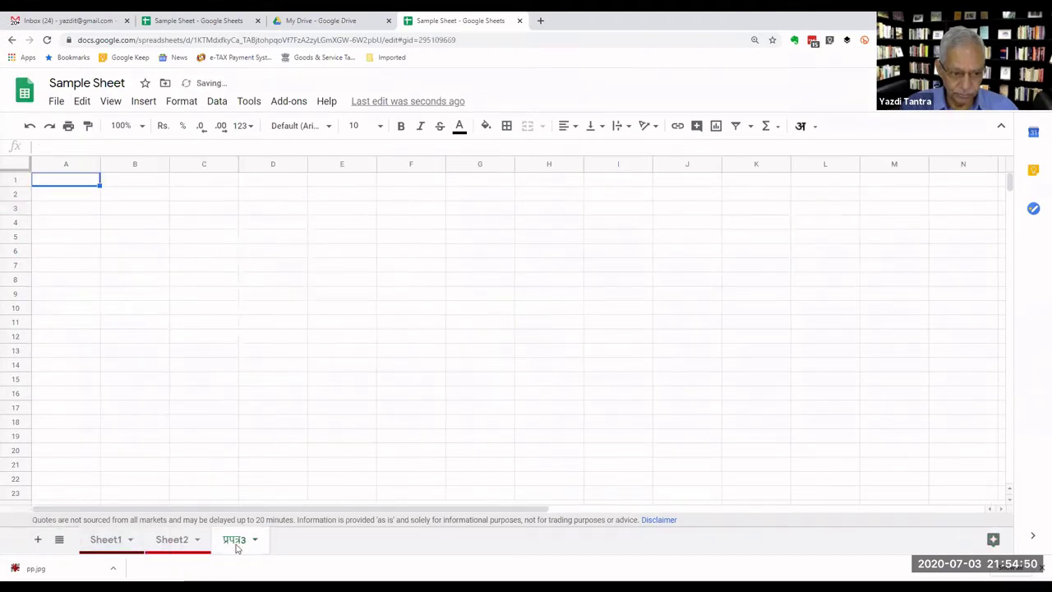
{"action": "double_click", "coordinate": [236, 546]}
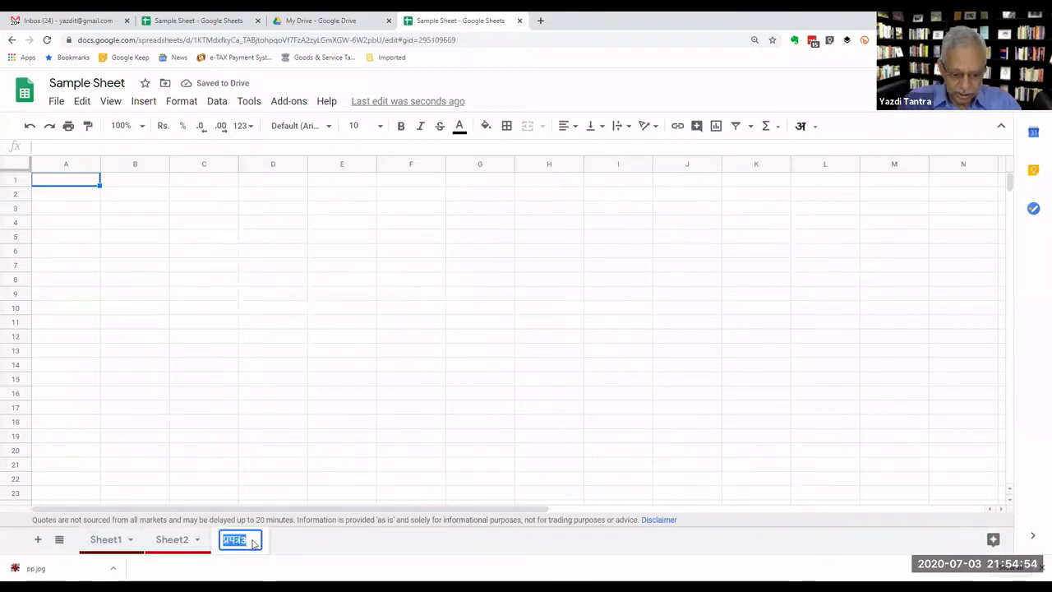
{"action": "type", "text": "Sheet "}
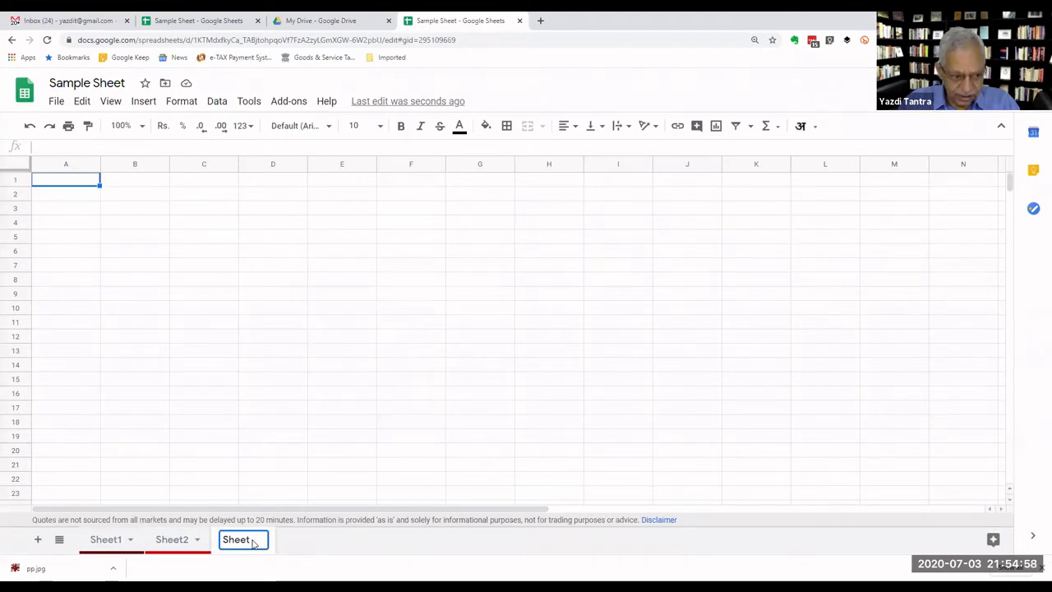
{"action": "type", "text": "3"}
{"action": "key", "text": "Return"}
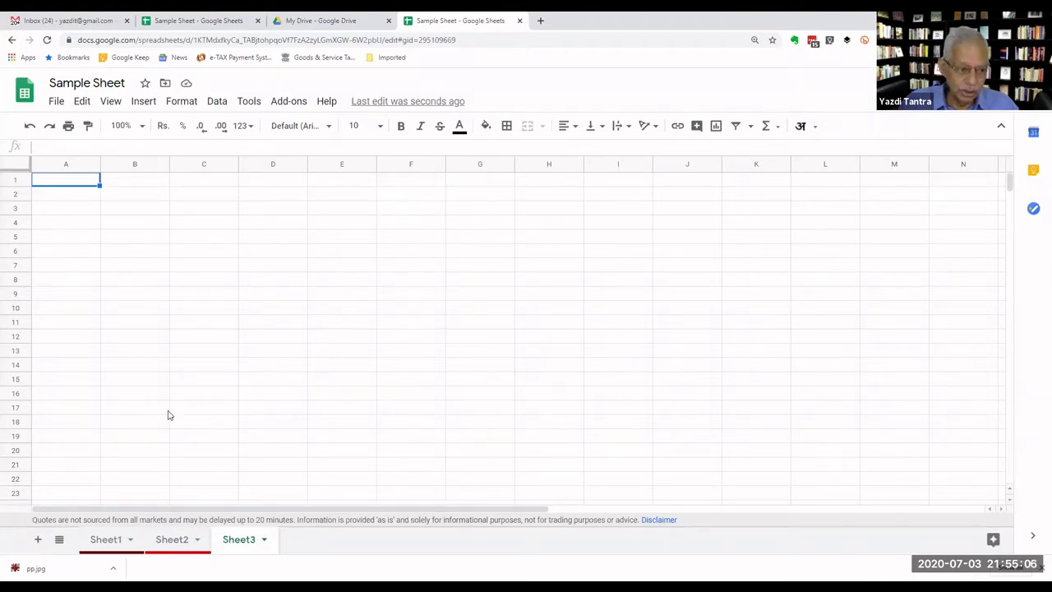
{"action": "left_click", "coordinate": [106, 543]}
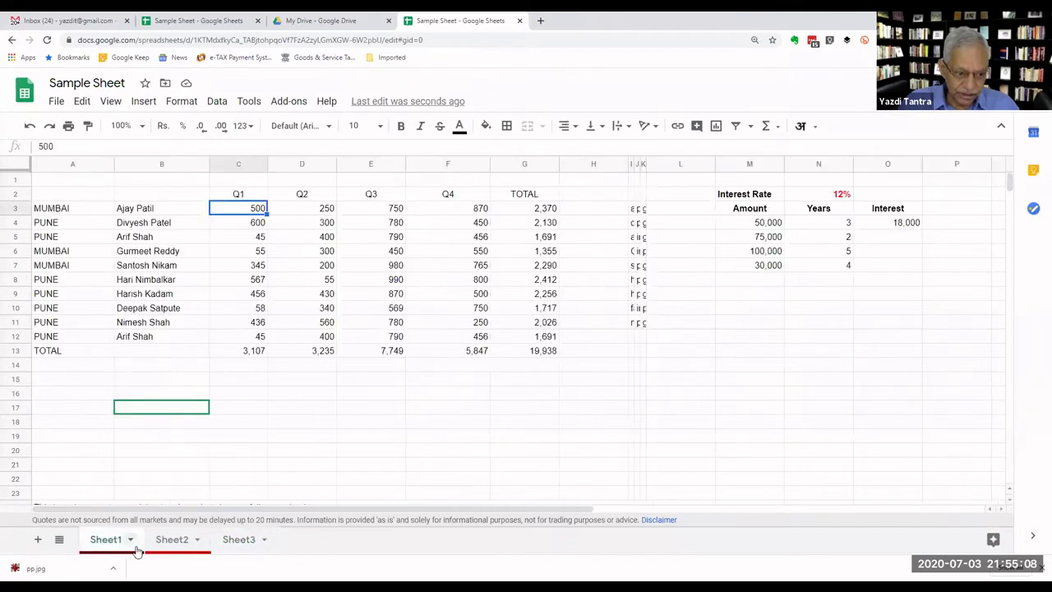
{"action": "left_click", "coordinate": [188, 541]}
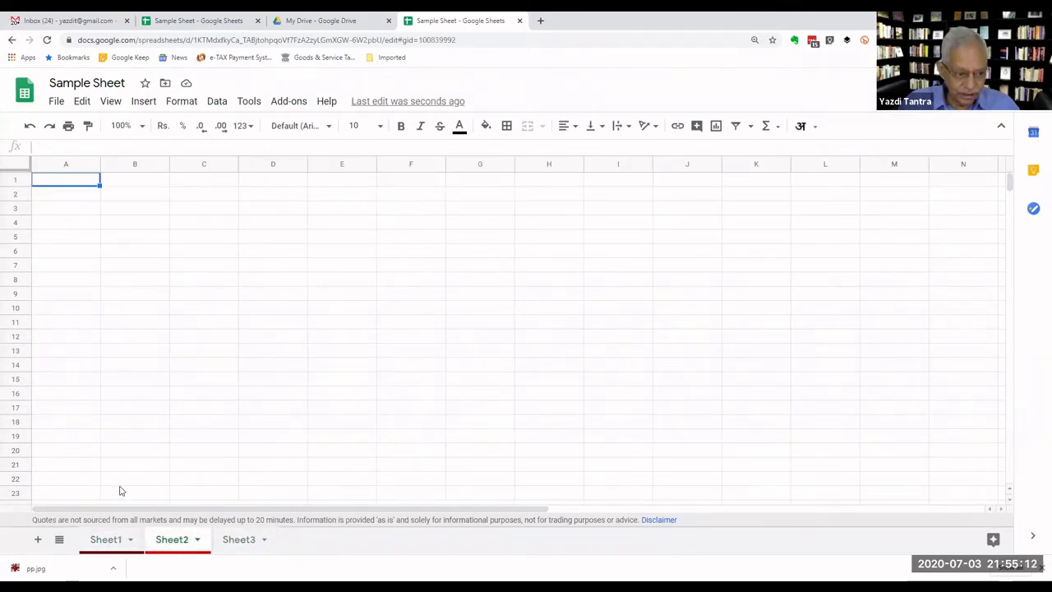
{"action": "left_click", "coordinate": [105, 542]}
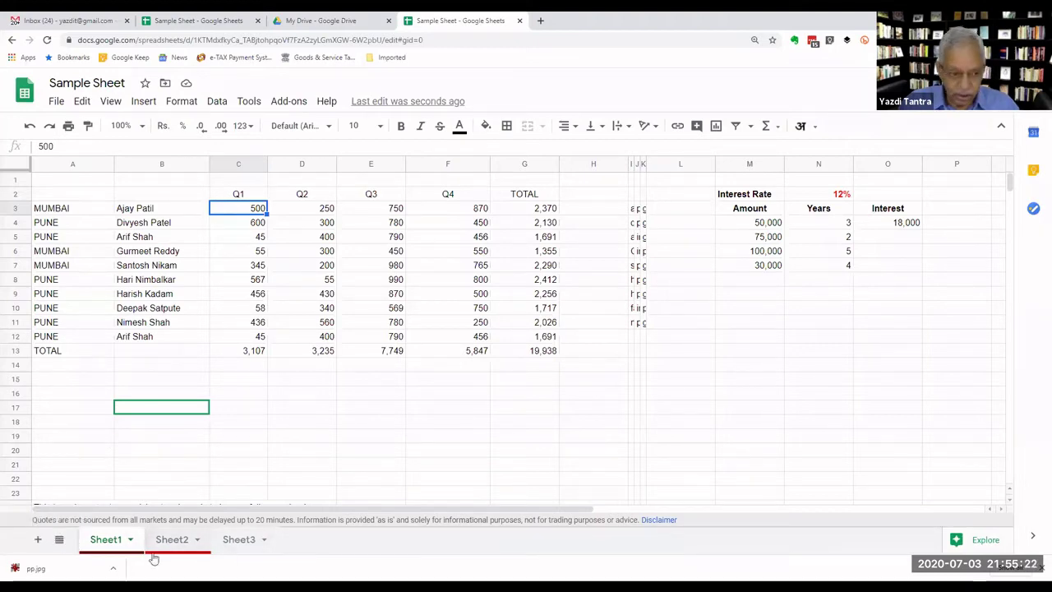
{"action": "left_click", "coordinate": [59, 542]}
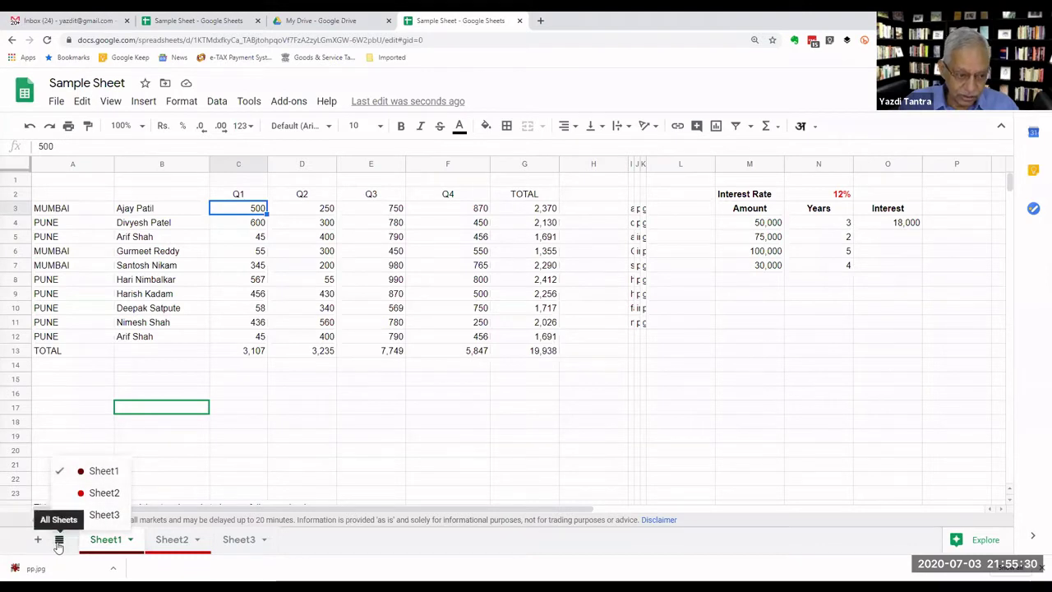
{"action": "left_click", "coordinate": [58, 542]}
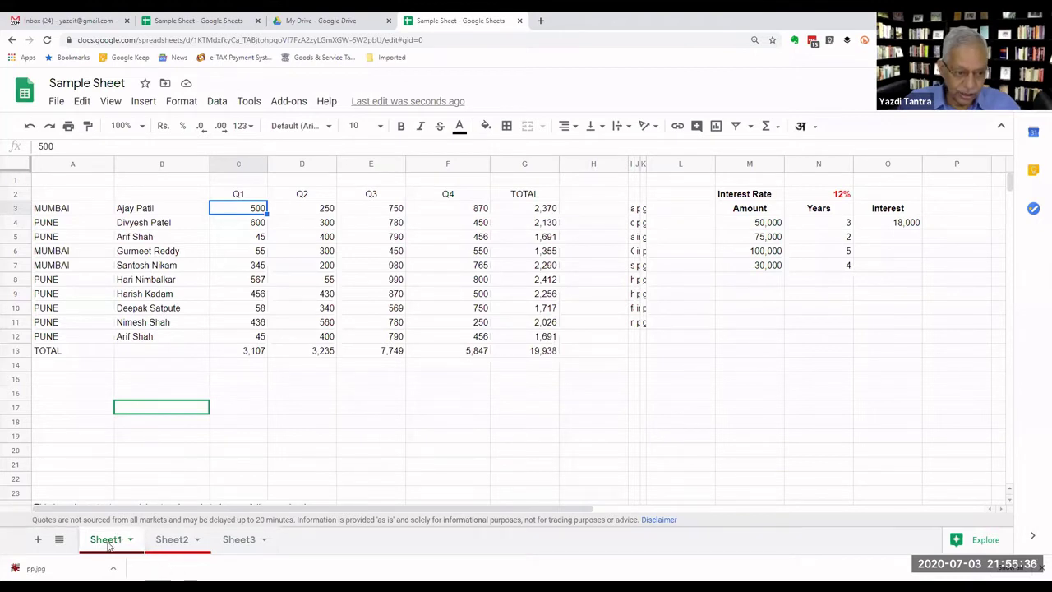
Colour the Sheet1 tab red.
{"action": "right_click", "coordinate": [110, 546]}
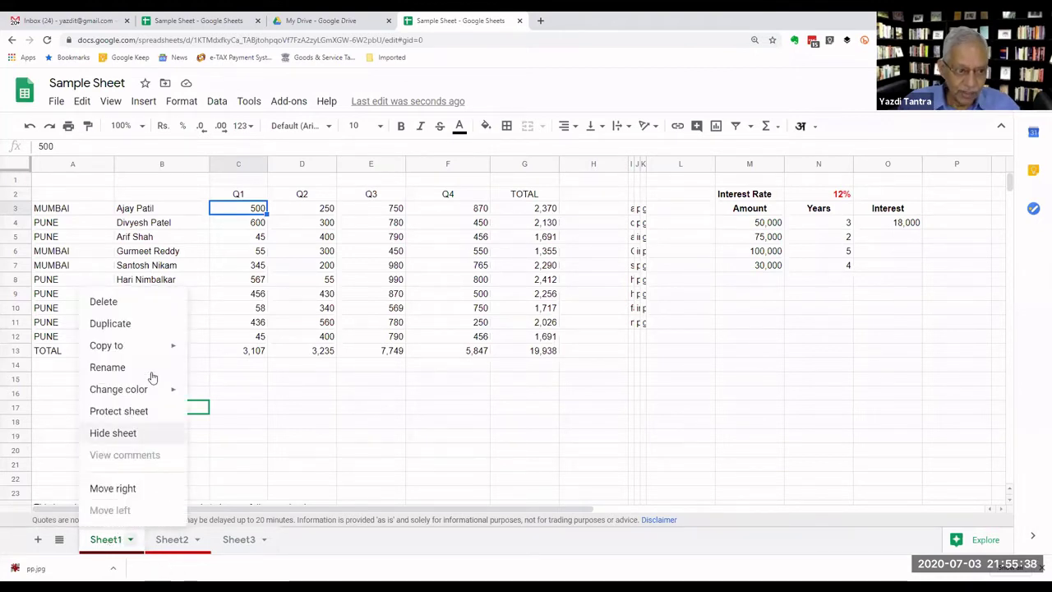
{"action": "mouse_move", "coordinate": [153, 389]}
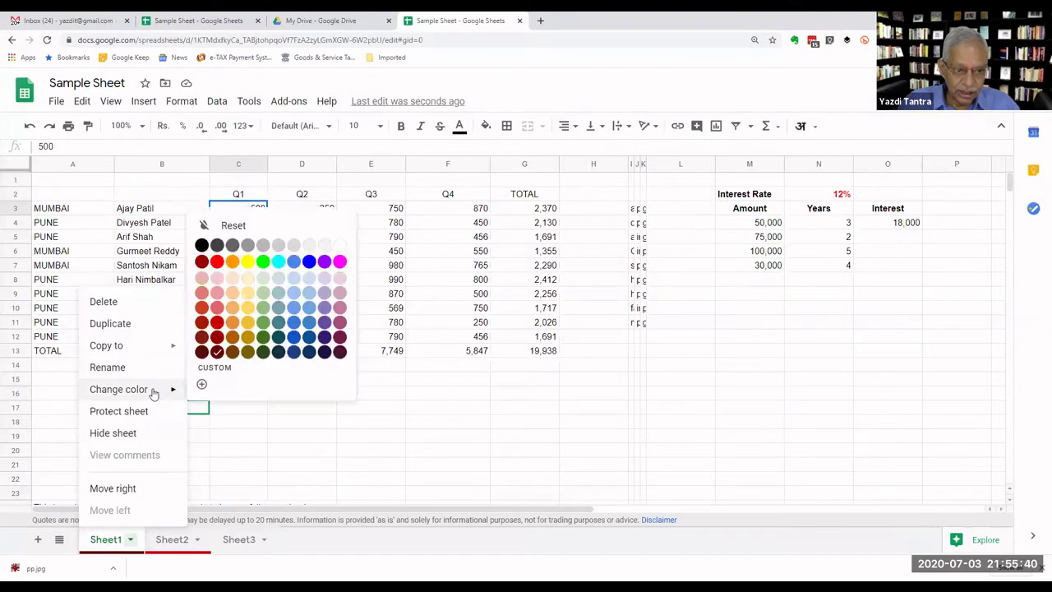
{"action": "left_click", "coordinate": [217, 261]}
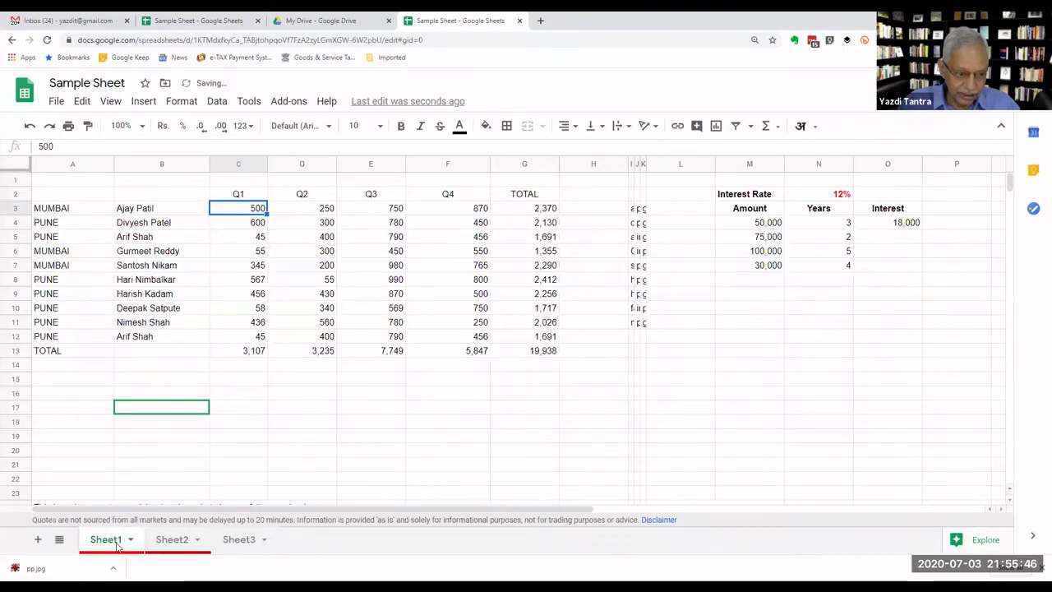
Colour the Sheet2 tab green and return to Sheet1's data.
{"action": "left_click", "coordinate": [175, 541]}
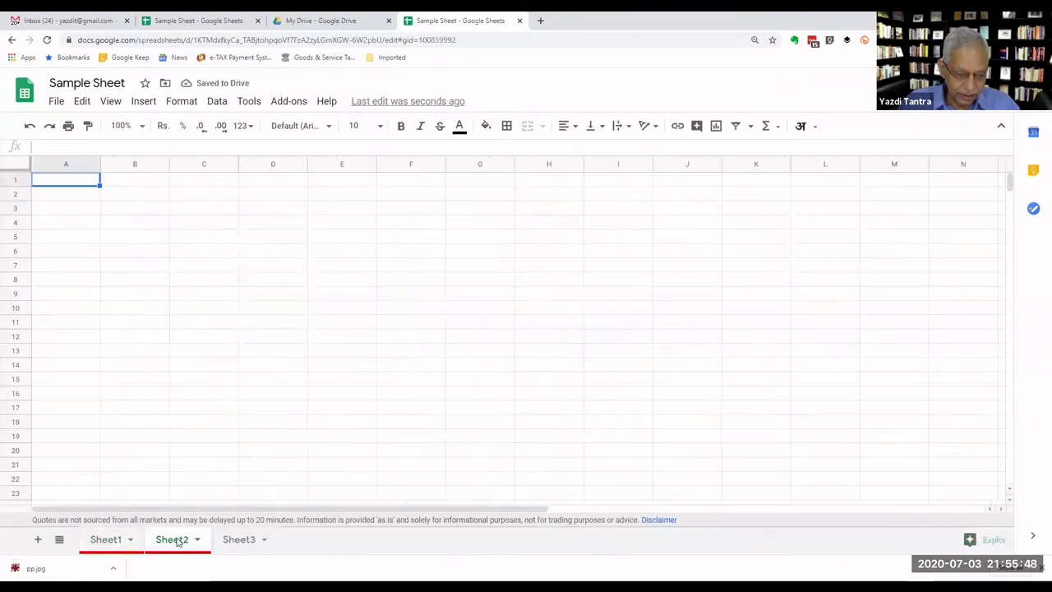
{"action": "left_click", "coordinate": [197, 539]}
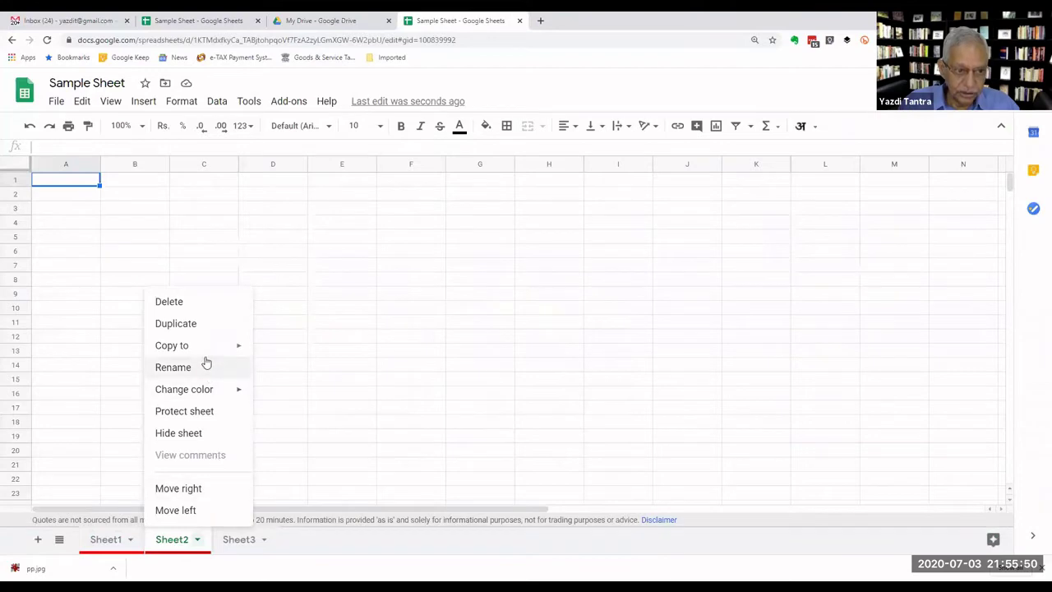
{"action": "mouse_move", "coordinate": [220, 389]}
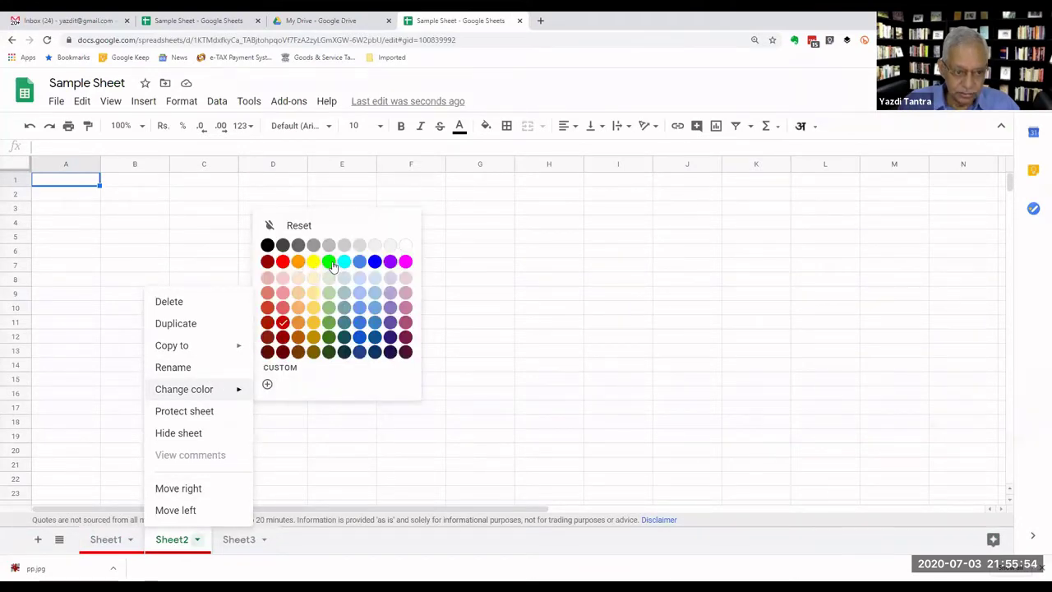
{"action": "left_click", "coordinate": [329, 261]}
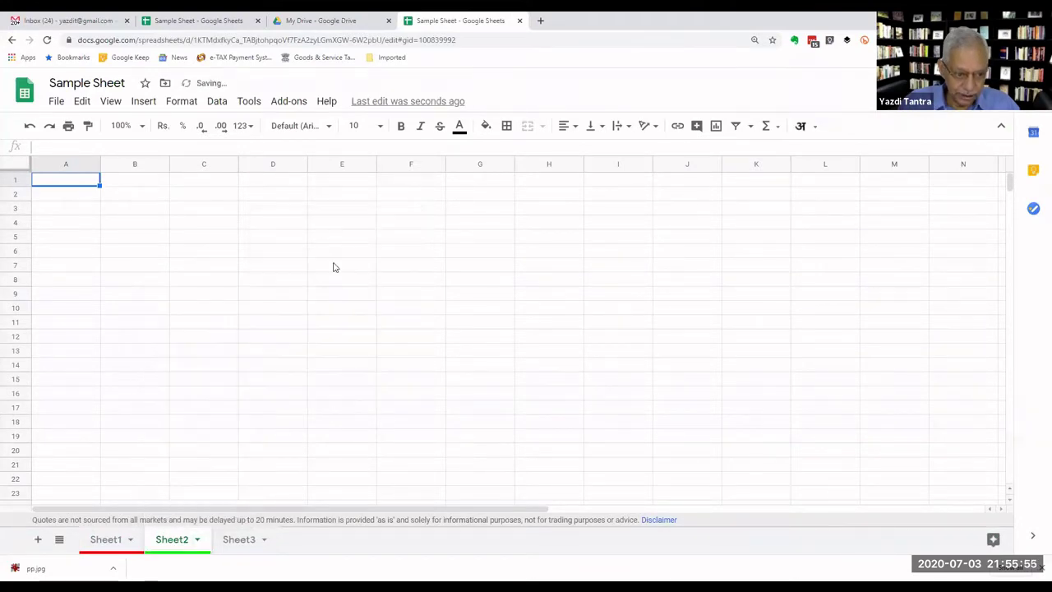
{"action": "left_click", "coordinate": [97, 542]}
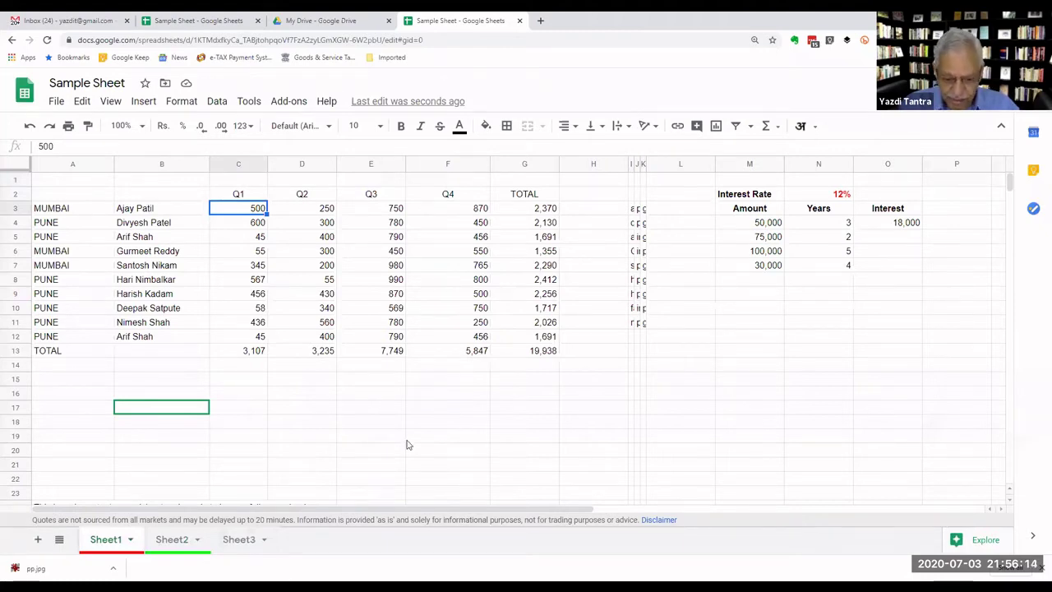
Rename Sheet1 to Summary and Sheet2 to Details.
{"action": "double_click", "coordinate": [96, 542]}
{"action": "type", "text": "S"}
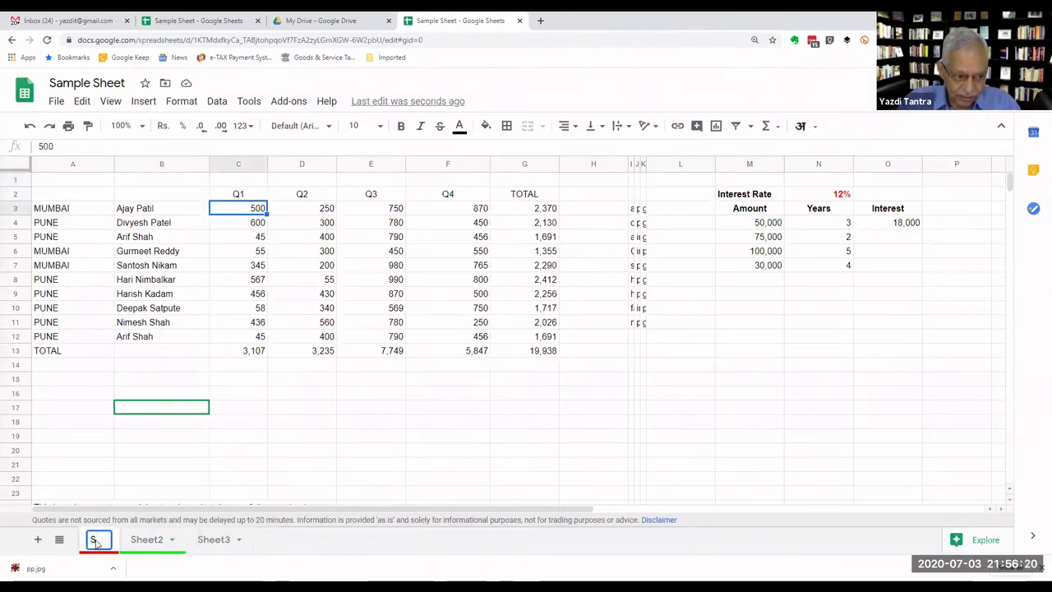
{"action": "type", "text": "ummary"}
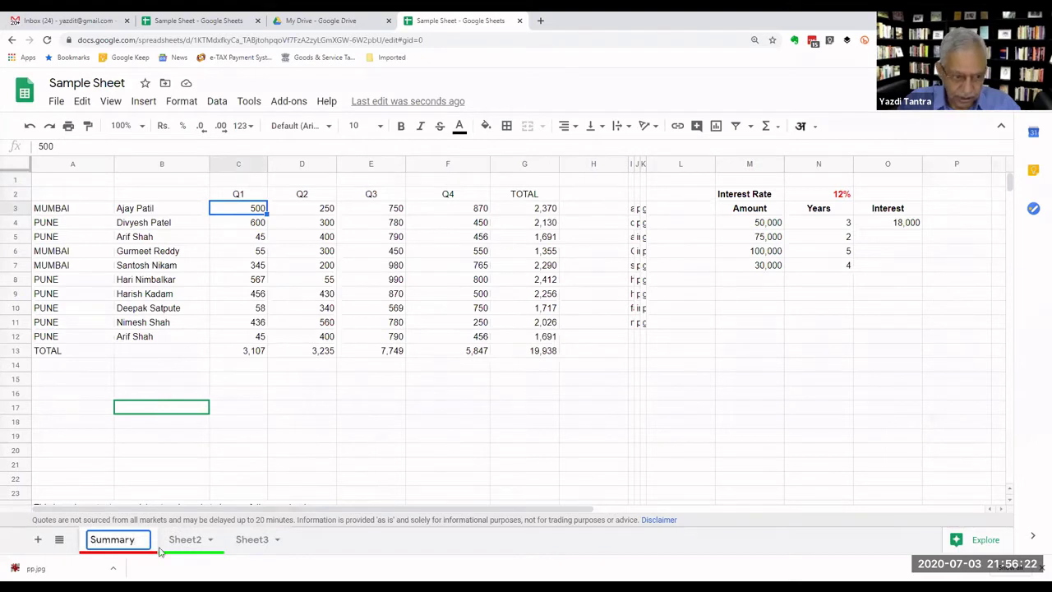
{"action": "double_click", "coordinate": [189, 542]}
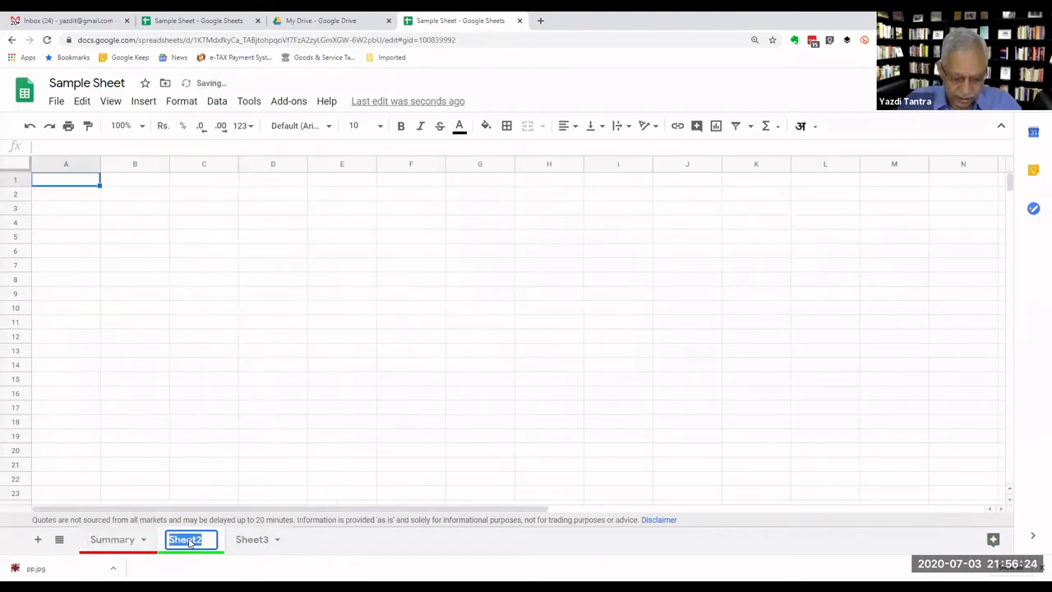
{"action": "type", "text": "Detai"}
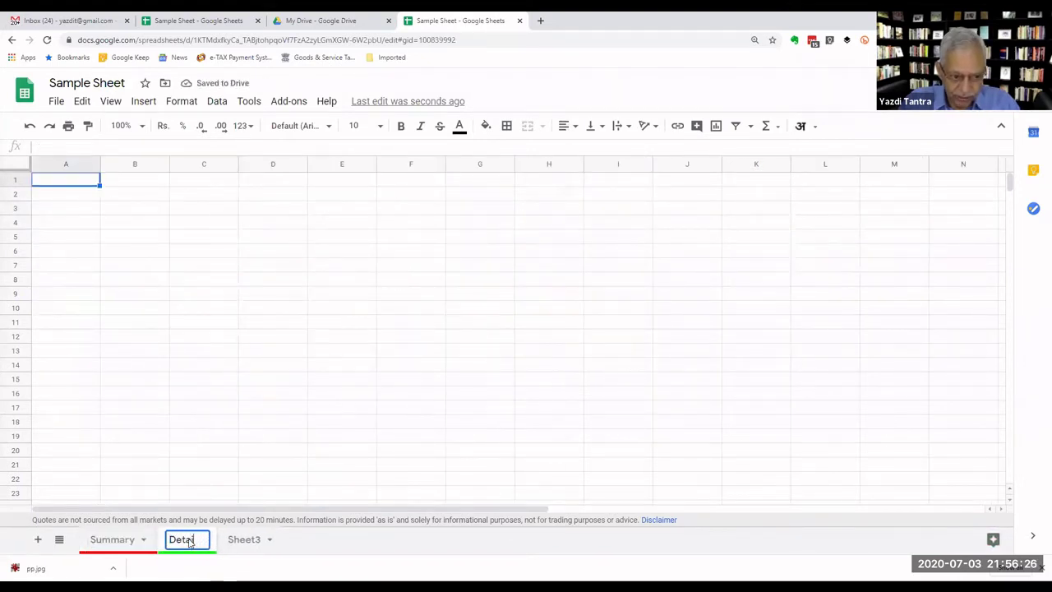
{"action": "type", "text": "ls"}
{"action": "key", "text": "Return"}
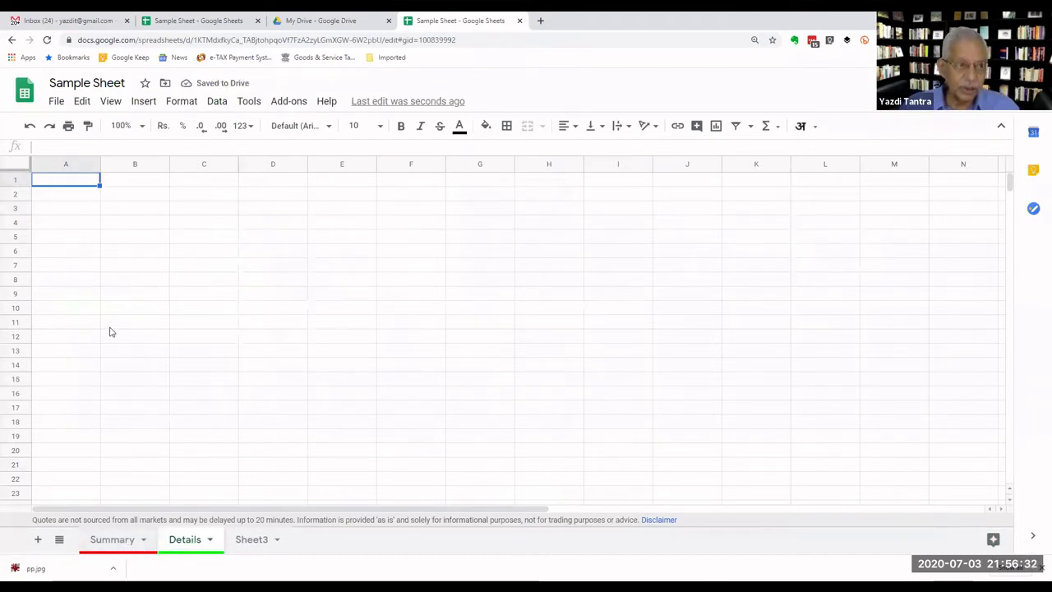
Return to the Summary sheet and click through cells A16, D17, B20 and B17.
{"action": "left_click", "coordinate": [114, 548]}
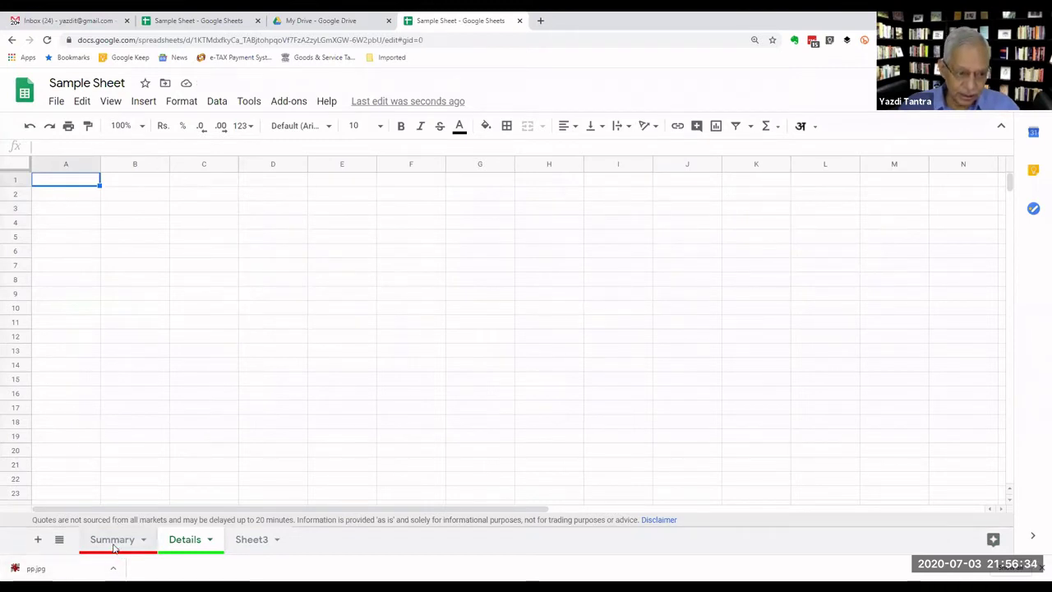
{"action": "left_click", "coordinate": [77, 400]}
{"action": "left_click", "coordinate": [284, 409]}
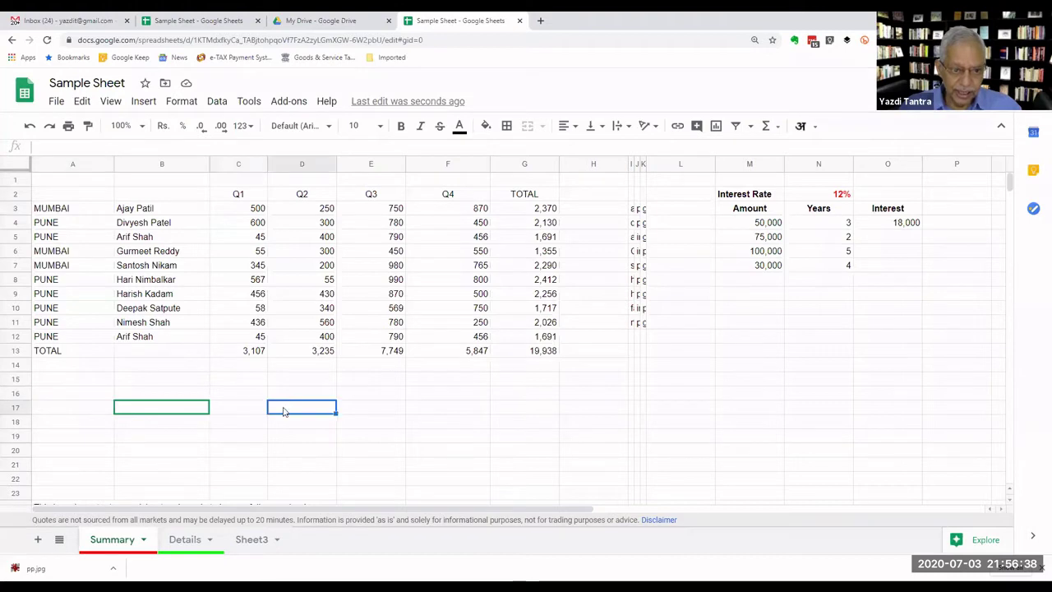
{"action": "left_click", "coordinate": [119, 448]}
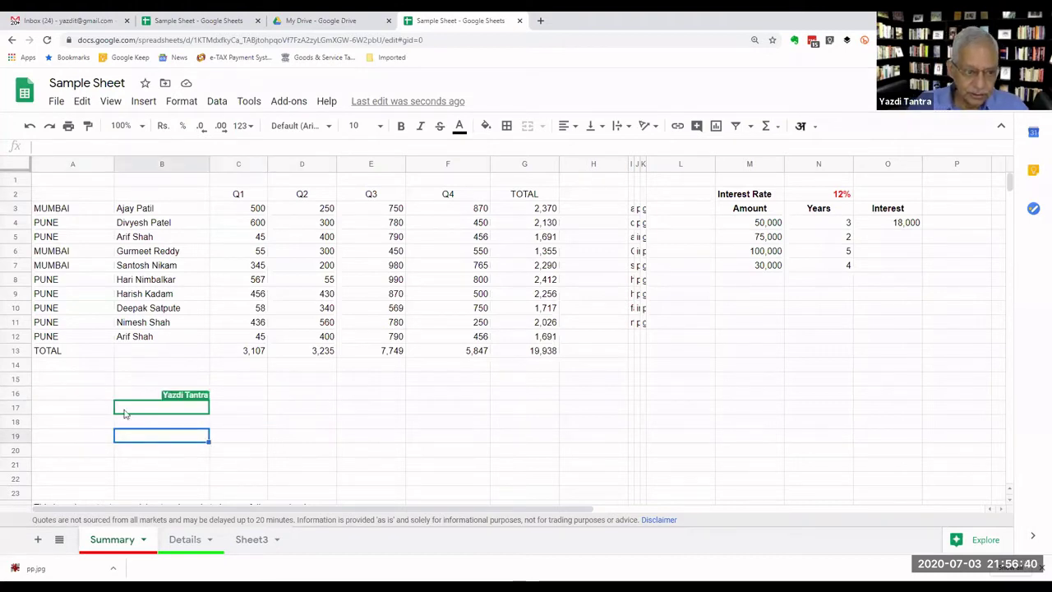
{"action": "left_click", "coordinate": [116, 409]}
{"action": "left_click", "coordinate": [52, 398]}
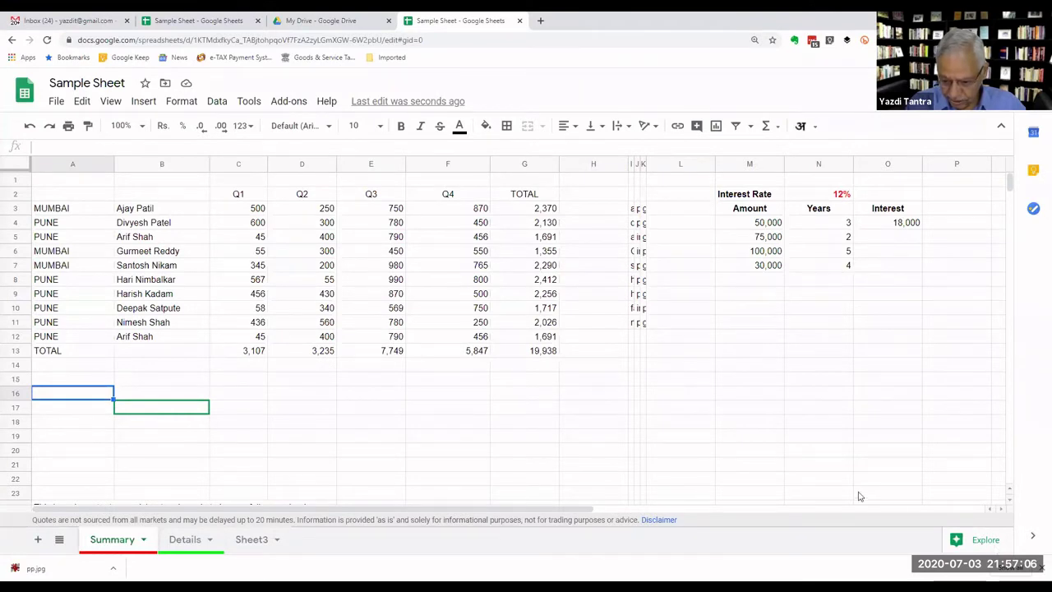
{"action": "scroll", "coordinate": [82, 405], "scroll_direction": "down", "scroll_amount": 3}
Scroll down the Summary sheet and jump to the last used cell with Ctrl+End.
{"action": "scroll", "coordinate": [82, 407], "scroll_direction": "down", "scroll_amount": 5}
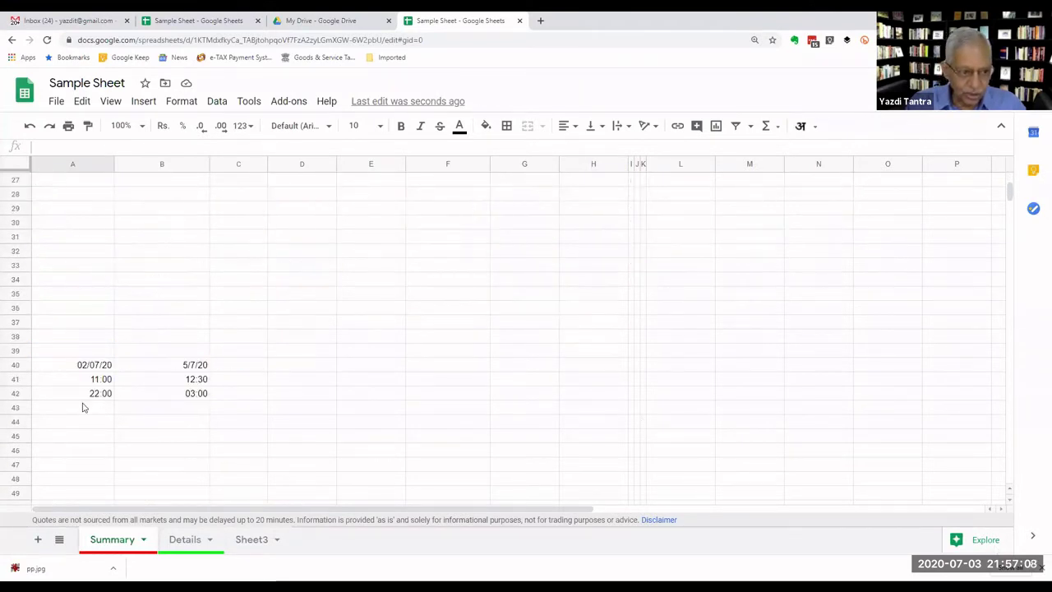
{"action": "scroll", "coordinate": [82, 407], "scroll_direction": "down", "scroll_amount": 10}
{"action": "scroll", "coordinate": [74, 345], "scroll_direction": "down", "scroll_amount": 15}
{"action": "scroll", "coordinate": [74, 345], "scroll_direction": "down", "scroll_amount": 10}
{"action": "scroll", "coordinate": [74, 345], "scroll_direction": "down", "scroll_amount": 10}
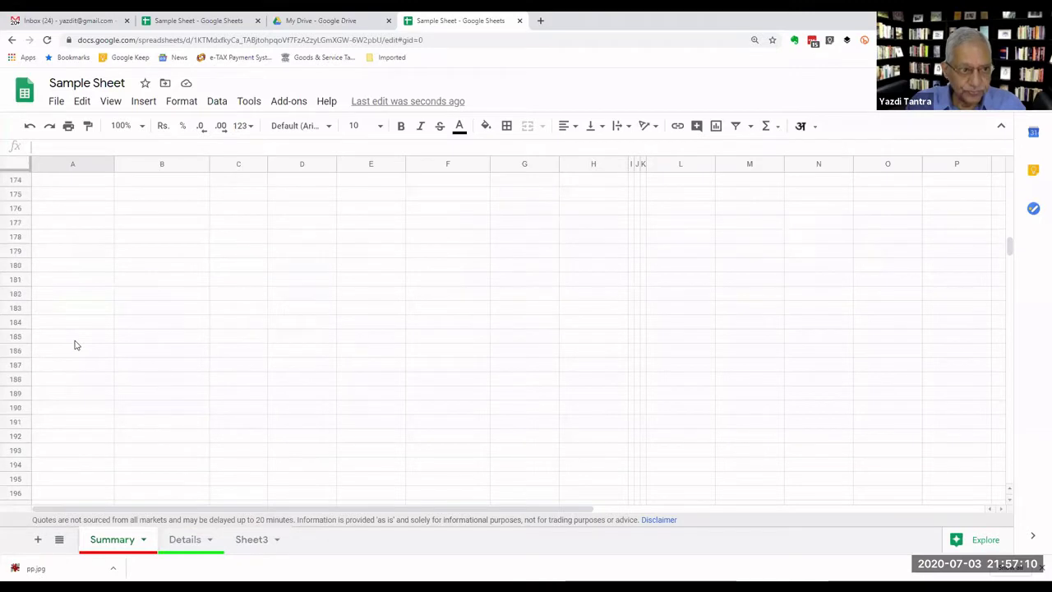
{"action": "scroll", "coordinate": [74, 346], "scroll_direction": "down", "scroll_amount": 10}
{"action": "scroll", "coordinate": [74, 345], "scroll_direction": "down", "scroll_amount": 5}
{"action": "scroll", "coordinate": [74, 345], "scroll_direction": "down", "scroll_amount": 5}
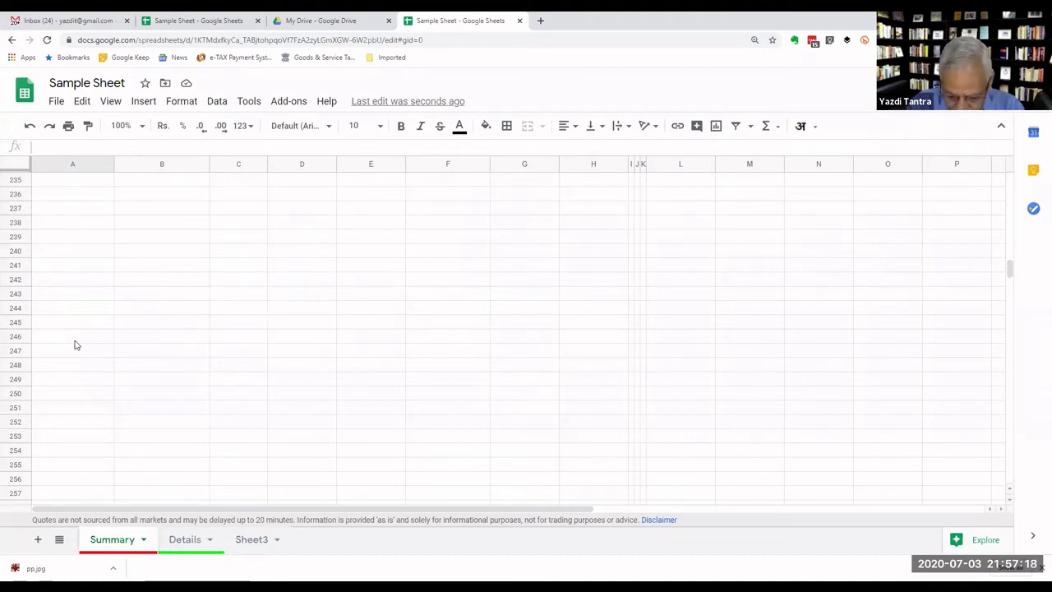
{"action": "key", "text": "ctrl+End"}
{"action": "key", "text": "Down"}
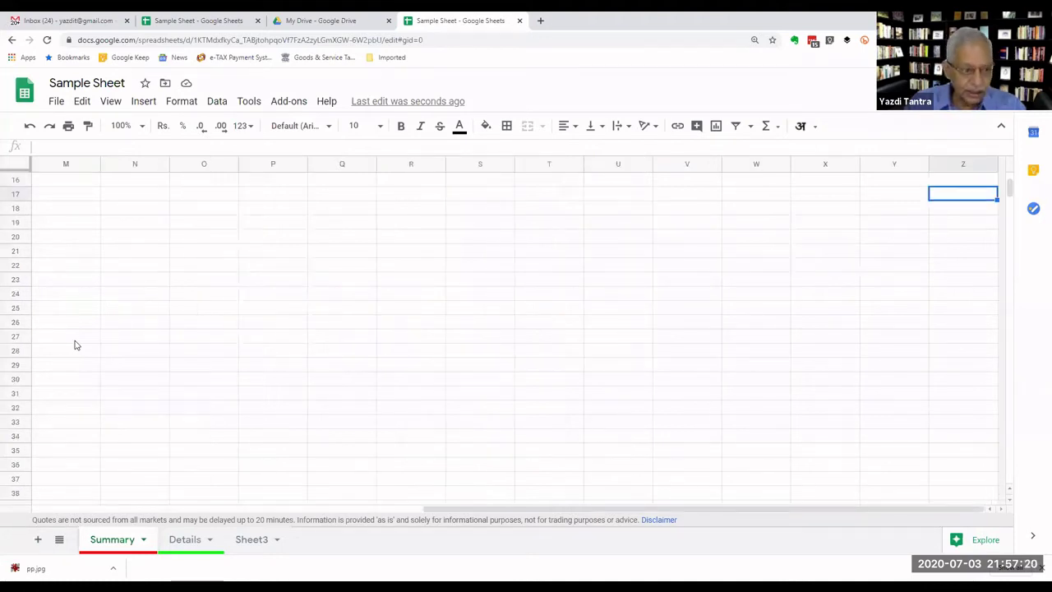
Starting from M27, page down until the final row 807 and the Add rows bar appear.
{"action": "left_click", "coordinate": [74, 341]}
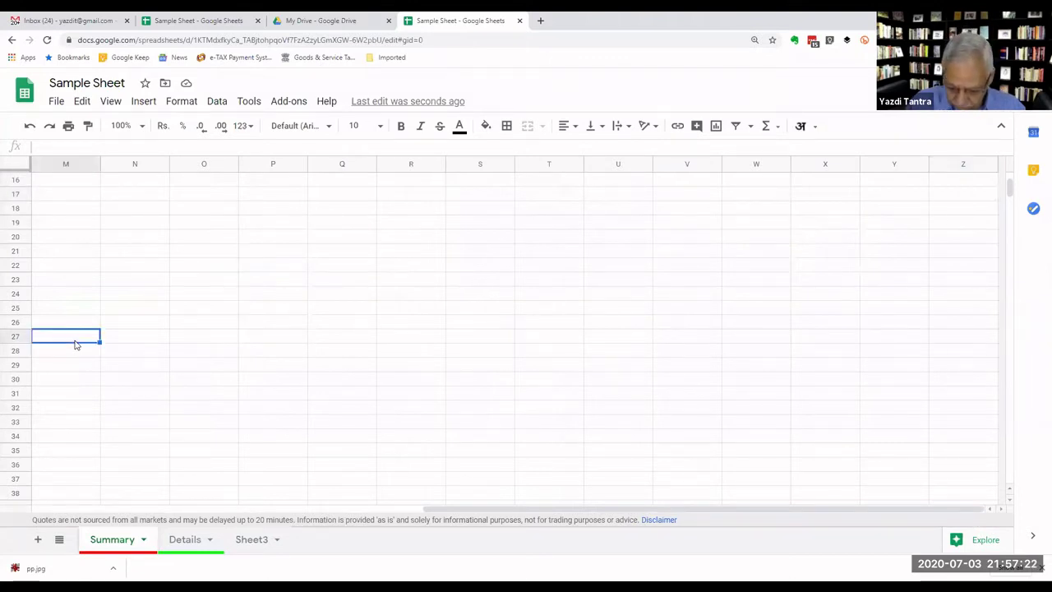
{"action": "key", "text": "ctrl+Right"}
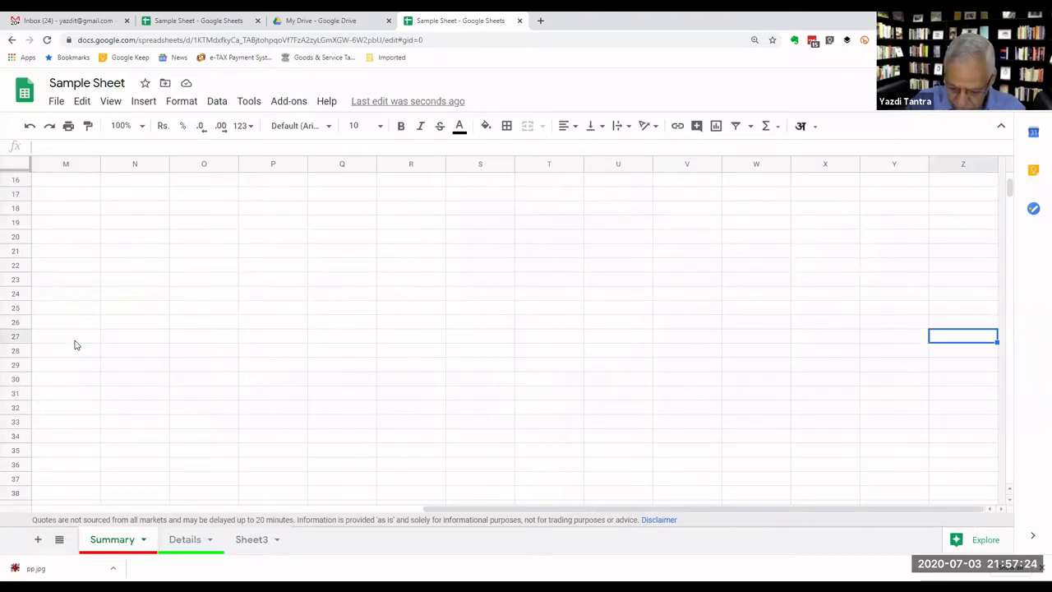
{"action": "key", "text": "Down"}
{"action": "left_click", "coordinate": [86, 341]}
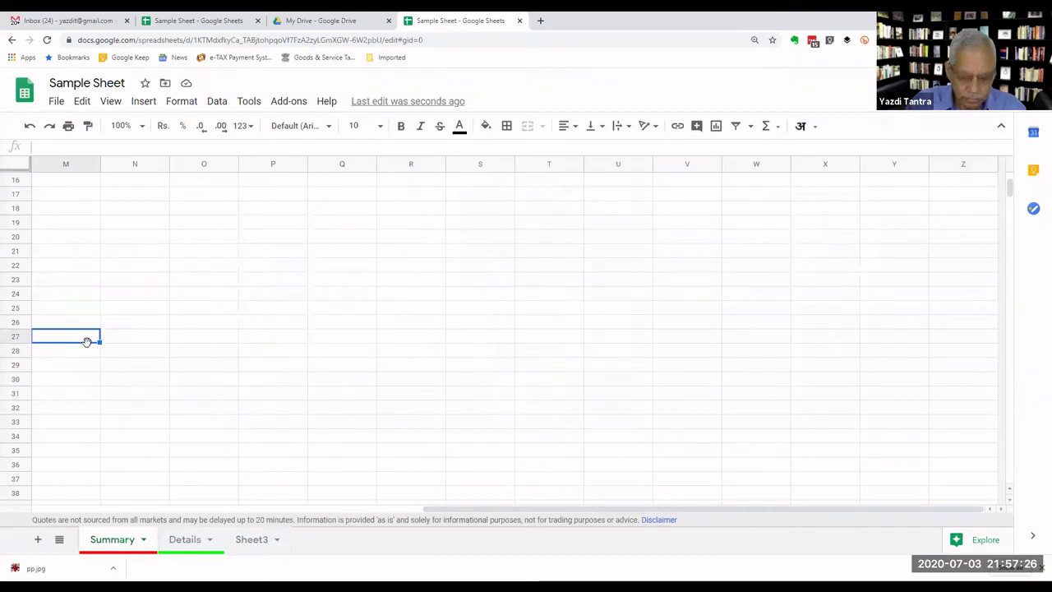
{"action": "key", "text": "Down"}
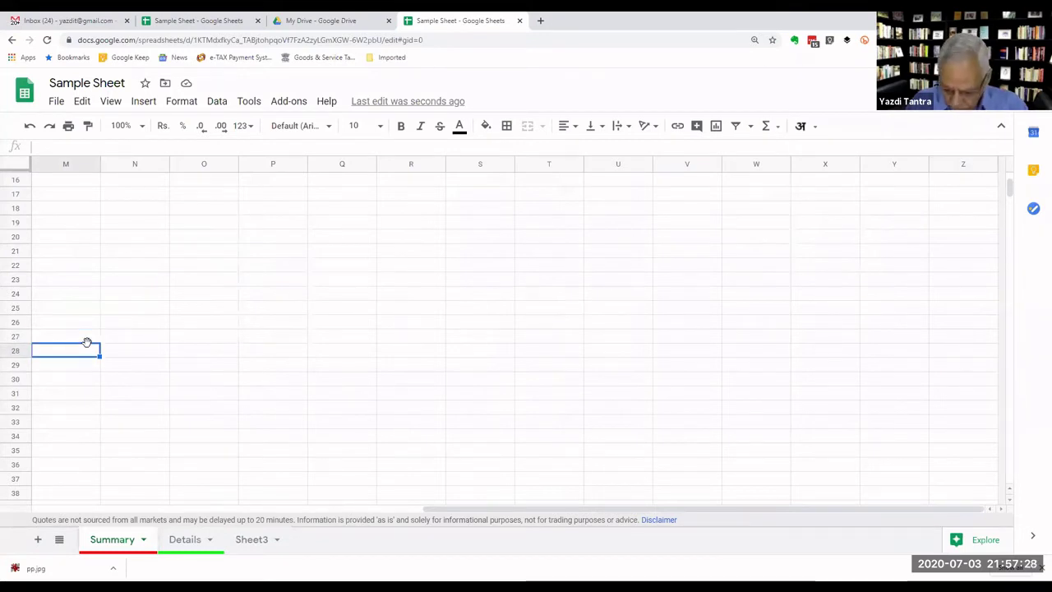
{"action": "key", "text": "Page_Down"}
{"action": "key", "text": "Page_Down"}
{"action": "key", "text": "Page_Down"}
{"action": "key", "text": "Page_Down"}
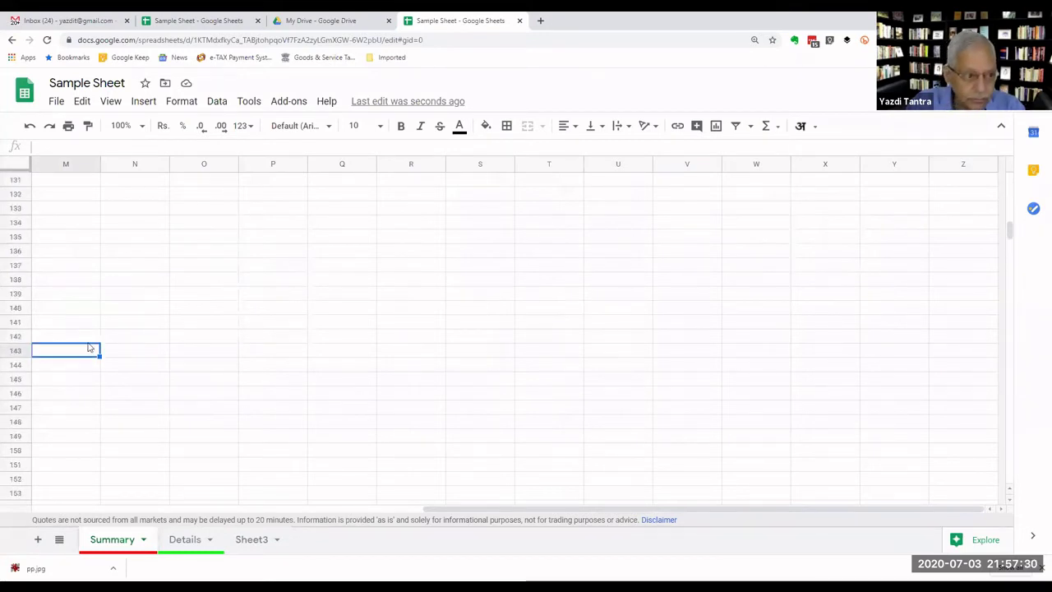
{"action": "key", "text": "Page_Down"}
{"action": "key", "text": "Page_Down"}
{"action": "key", "text": "Page_Down"}
{"action": "key", "text": "Page_Down"}
{"action": "key", "text": "Page_Down"}
{"action": "key", "text": "Page_Down"}
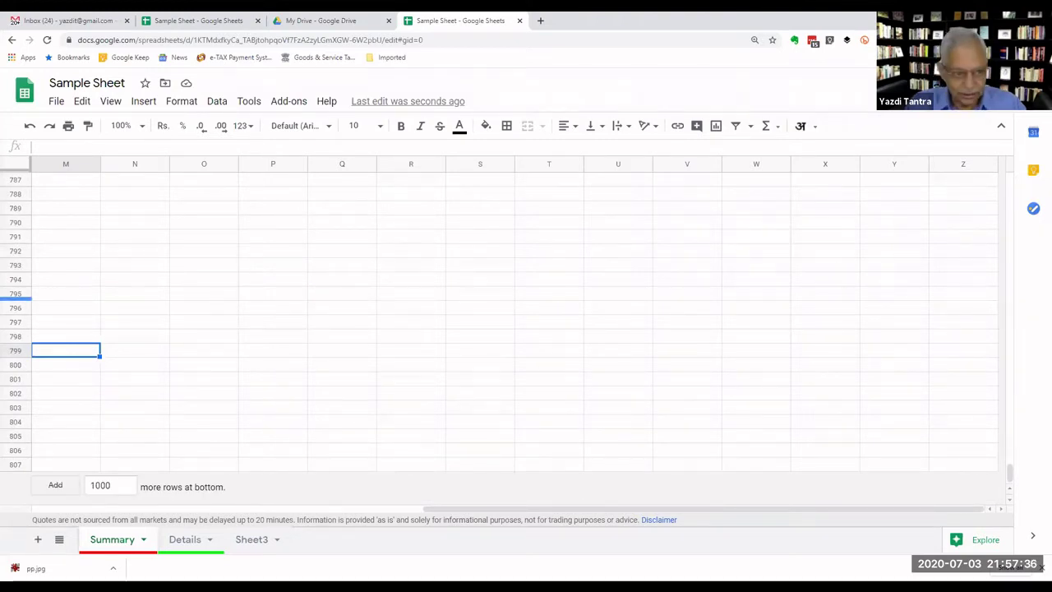
Append rows to the Summary sheet in repeated 1000-row batches.
{"action": "left_click", "coordinate": [70, 487]}
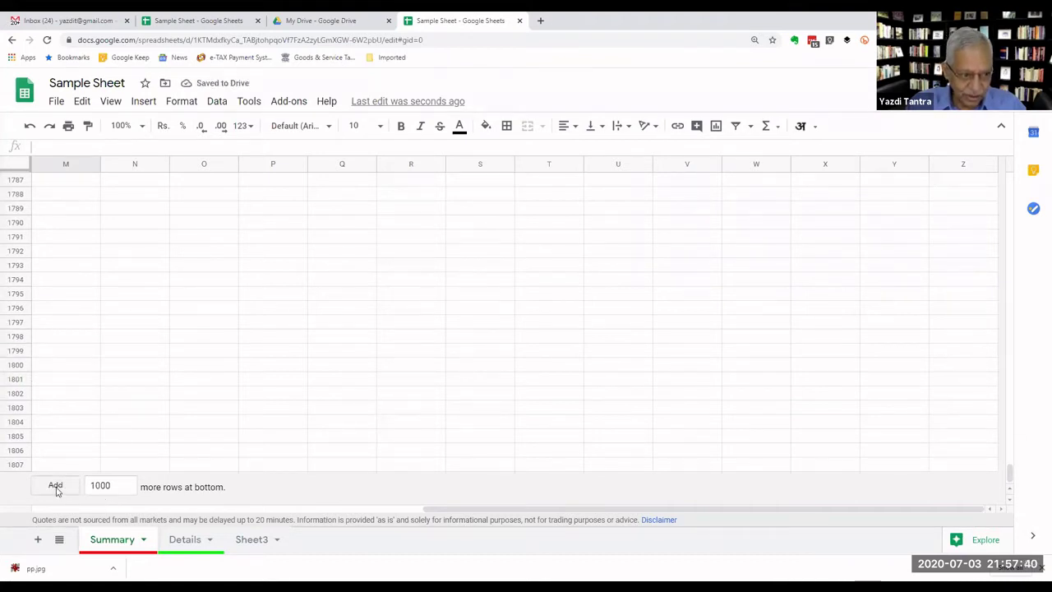
{"action": "left_click", "coordinate": [55, 488]}
{"action": "left_click", "coordinate": [55, 486]}
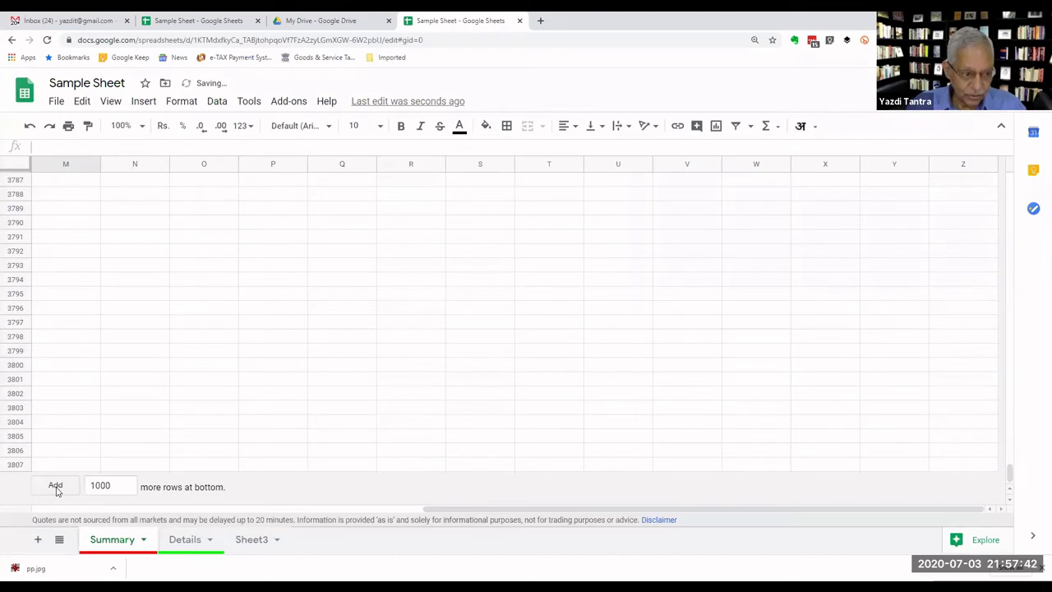
{"action": "left_click", "coordinate": [55, 486]}
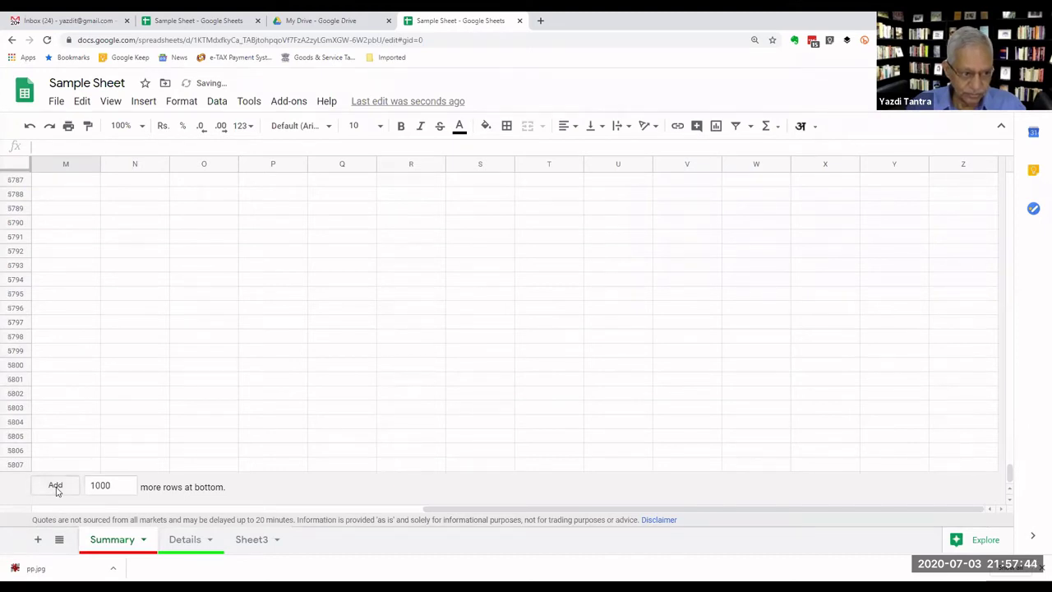
{"action": "double_click", "coordinate": [55, 487]}
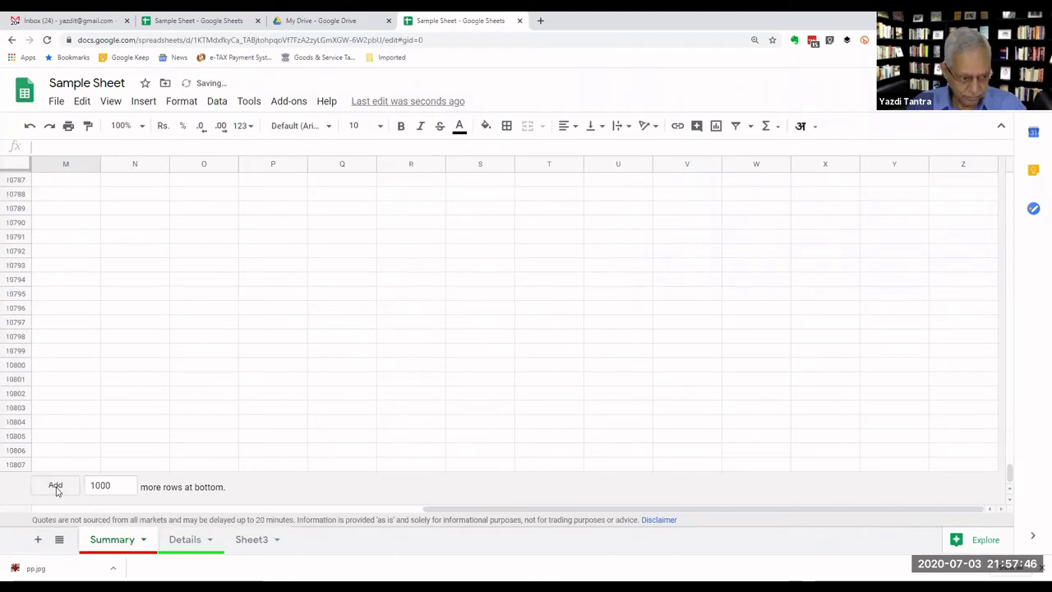
Change the row count to 10000 and append 10000 rows.
{"action": "triple_click", "coordinate": [55, 487]}
{"action": "left_click", "coordinate": [110, 485]}
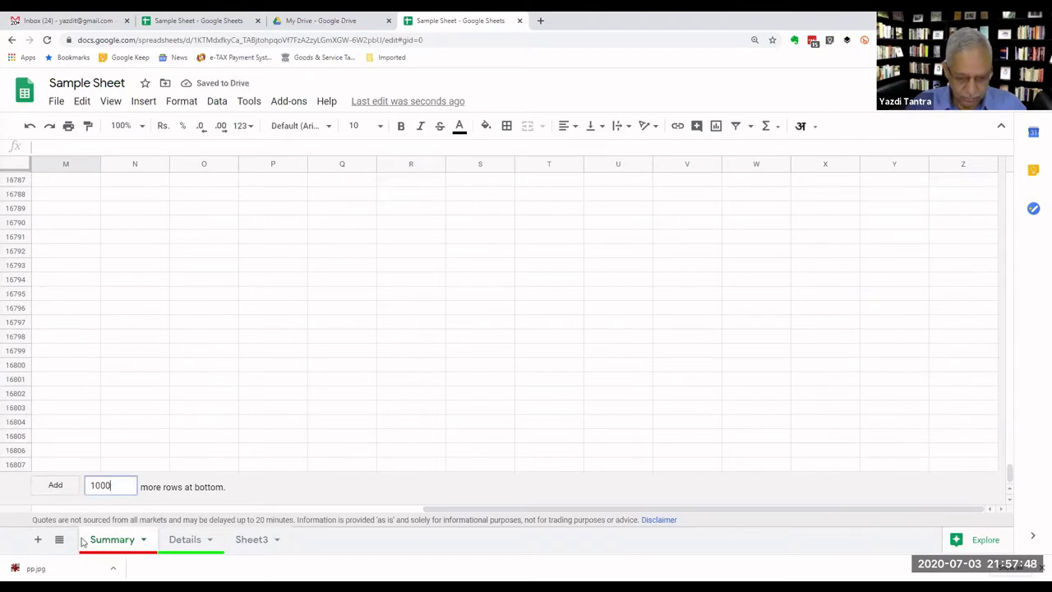
{"action": "type", "text": "0"}
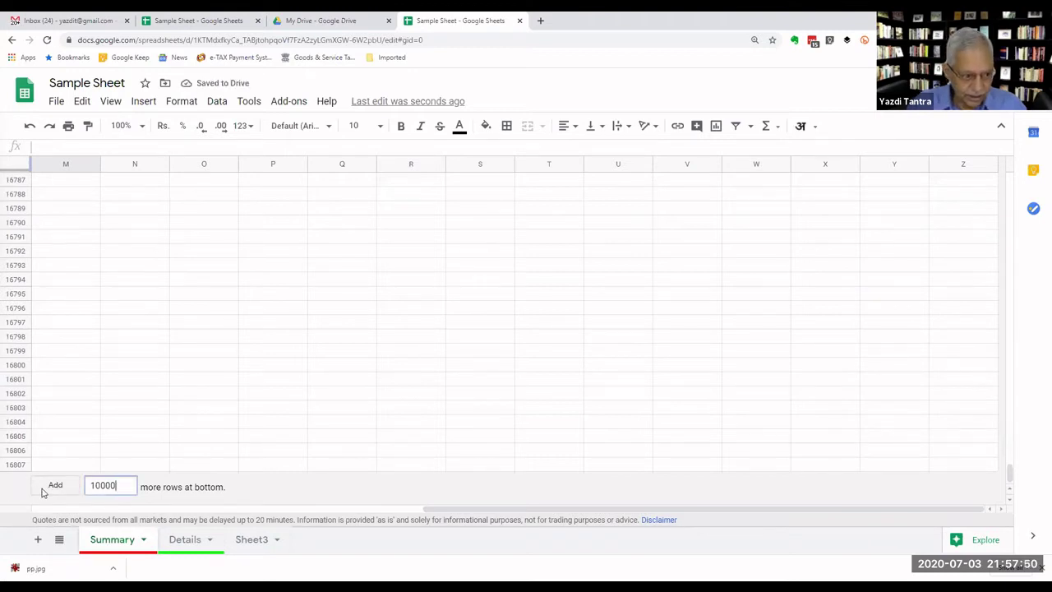
{"action": "left_click", "coordinate": [55, 487]}
{"action": "left_click", "coordinate": [54, 487]}
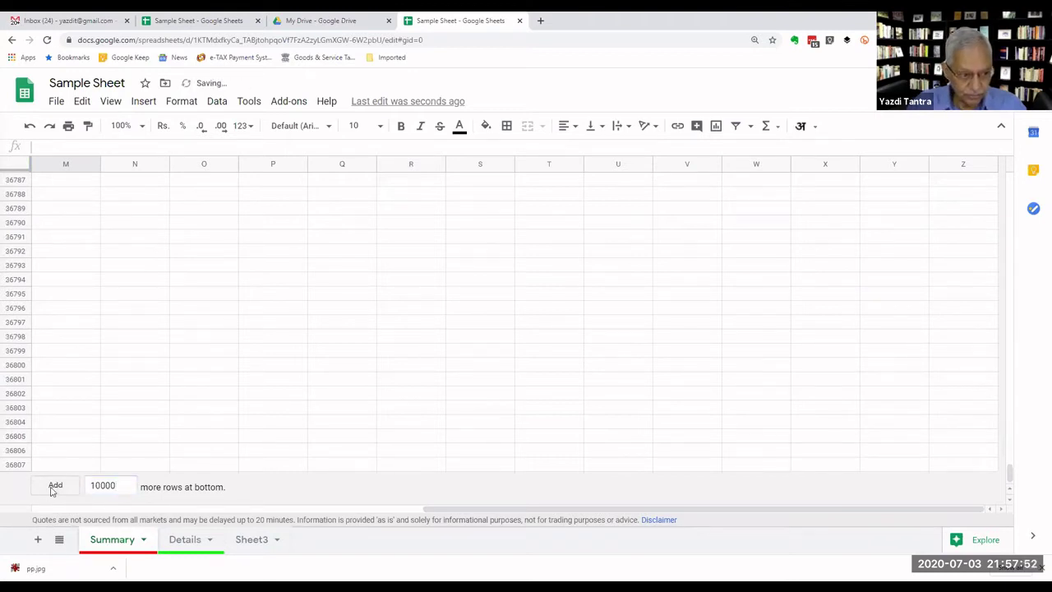
Change the row count to 100000 and append it, triggering the 5,000,000-cell limit warning.
{"action": "left_click", "coordinate": [108, 490]}
{"action": "type", "text": "0"}
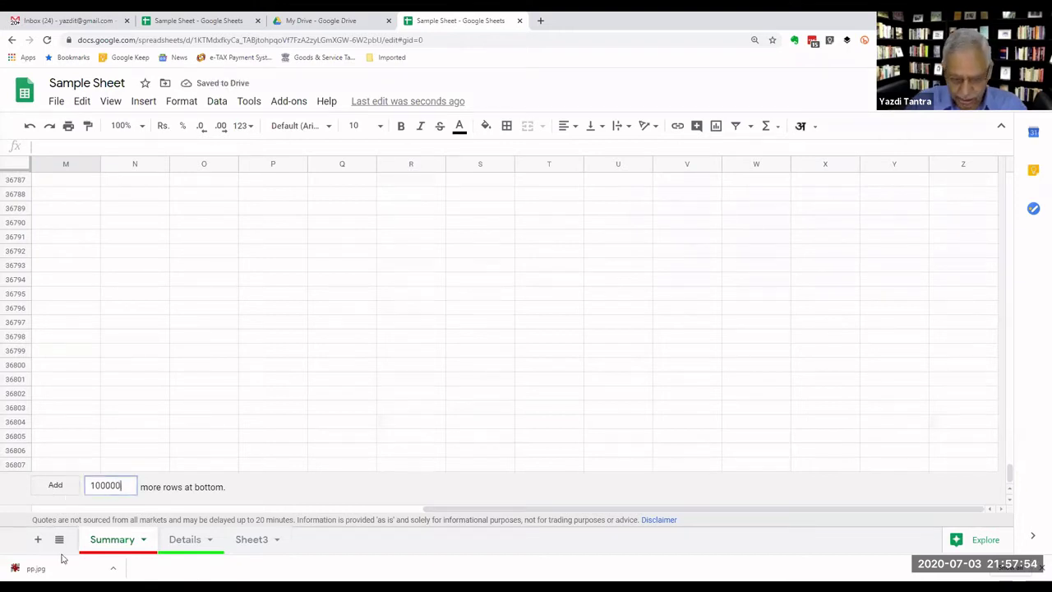
{"action": "left_click", "coordinate": [55, 486]}
{"action": "left_click", "coordinate": [55, 487]}
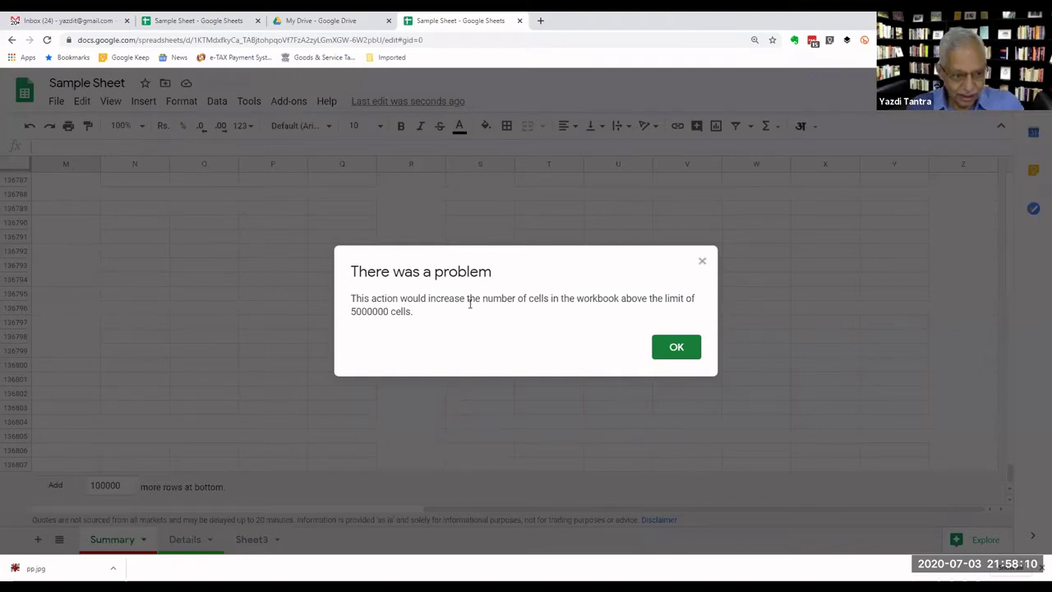
Dismiss the cell-limit error and clear the 100000 value from the add-rows field.
{"action": "left_click", "coordinate": [687, 346]}
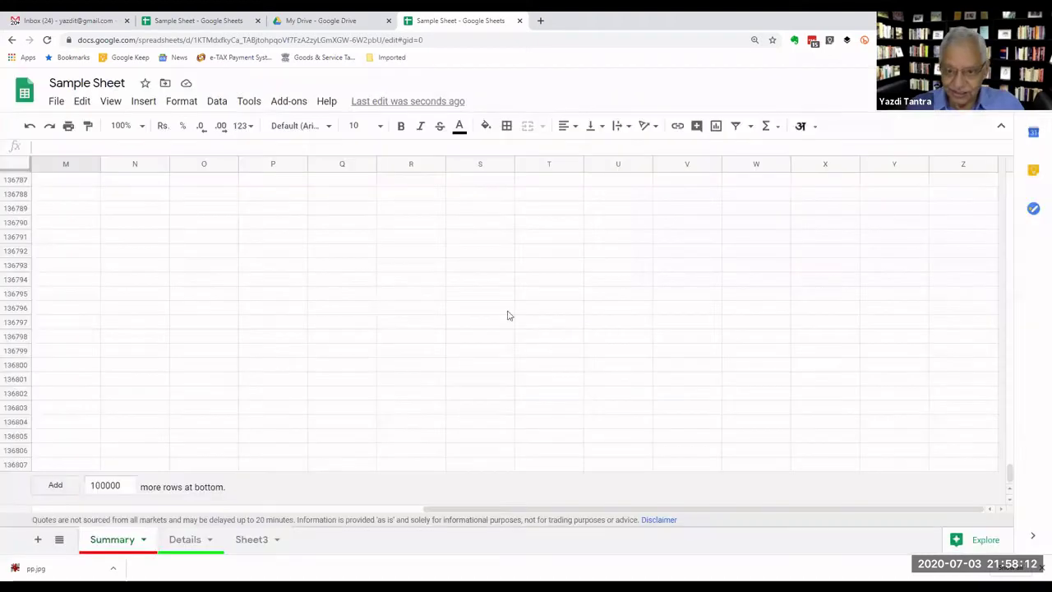
{"action": "left_click", "coordinate": [126, 483]}
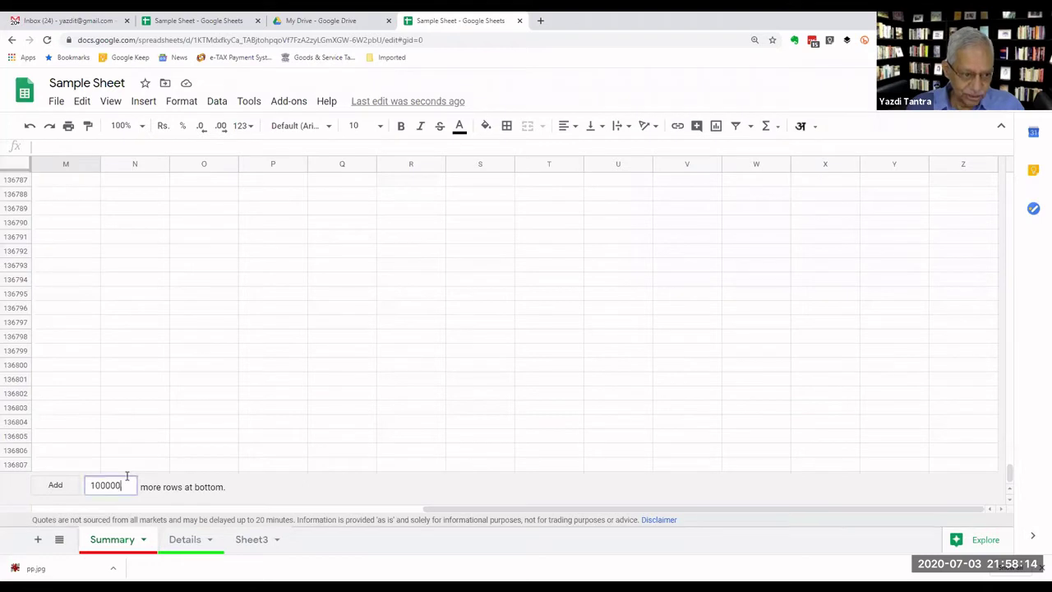
{"action": "double_click", "coordinate": [126, 483]}
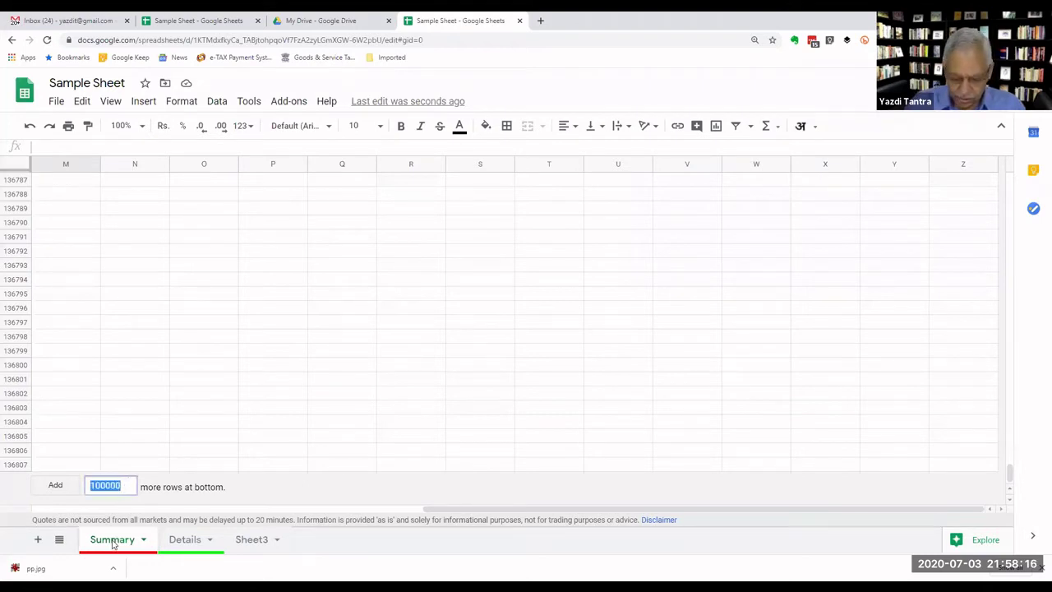
{"action": "key", "text": "BackSpace"}
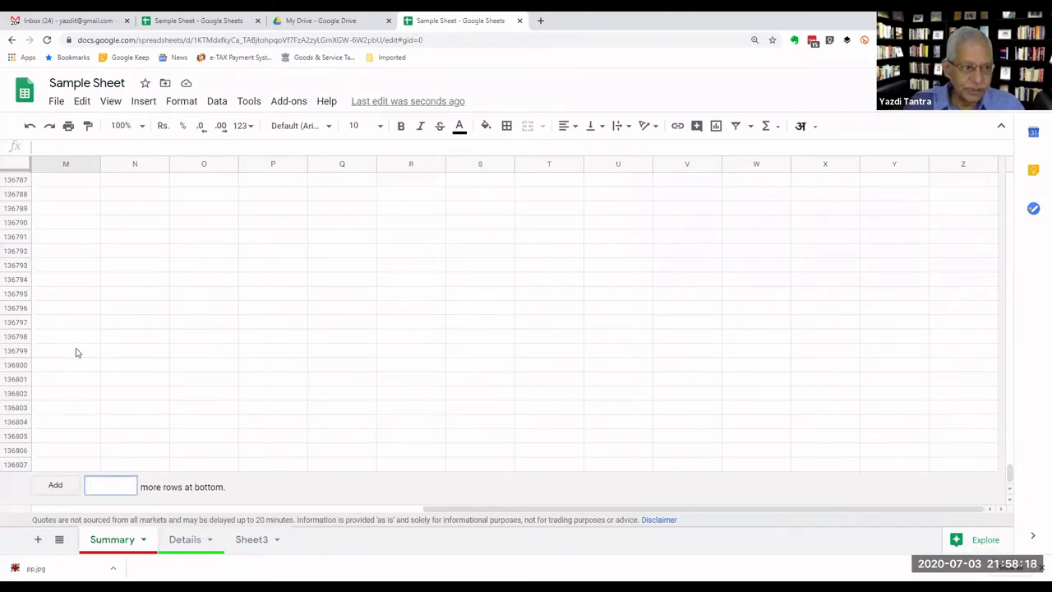
Jump back to A1, select A14, and close the duplicate Sample Sheet browser tab.
{"action": "left_click", "coordinate": [76, 351]}
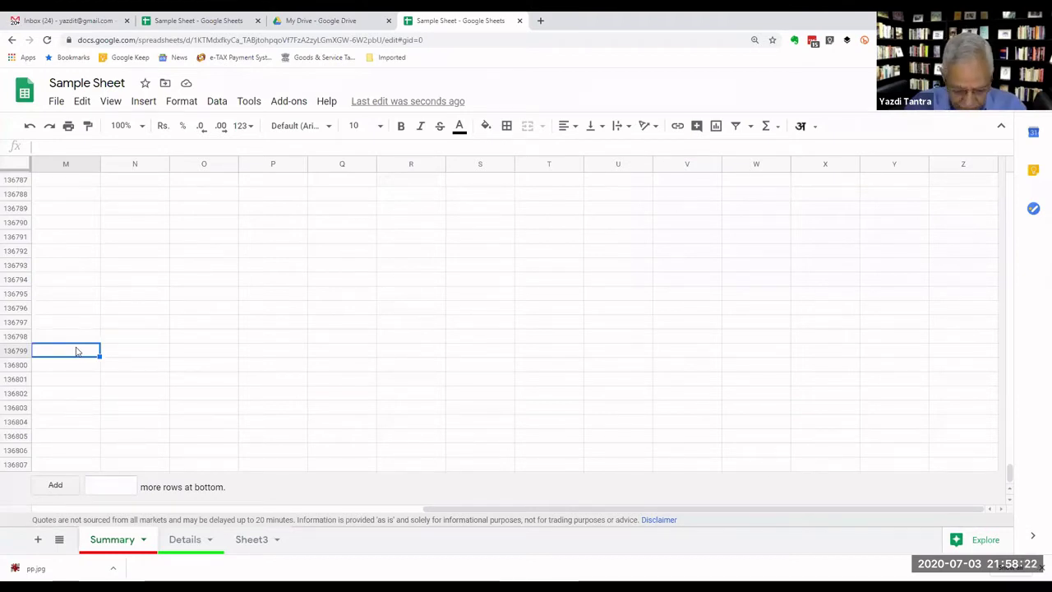
{"action": "key", "text": "ctrl+Home"}
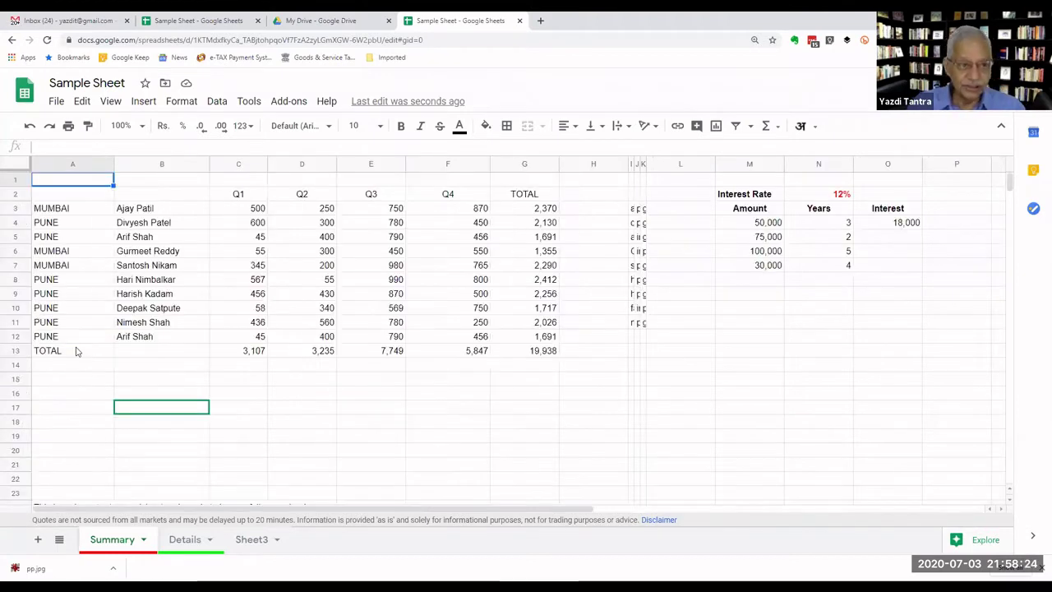
{"action": "left_click", "coordinate": [104, 361]}
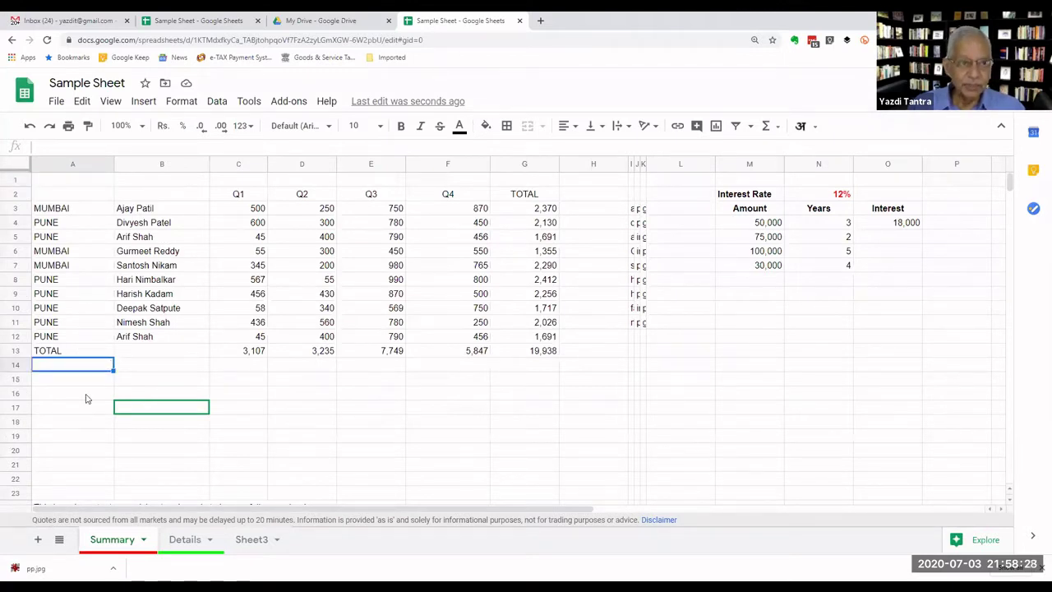
{"action": "left_click", "coordinate": [258, 21]}
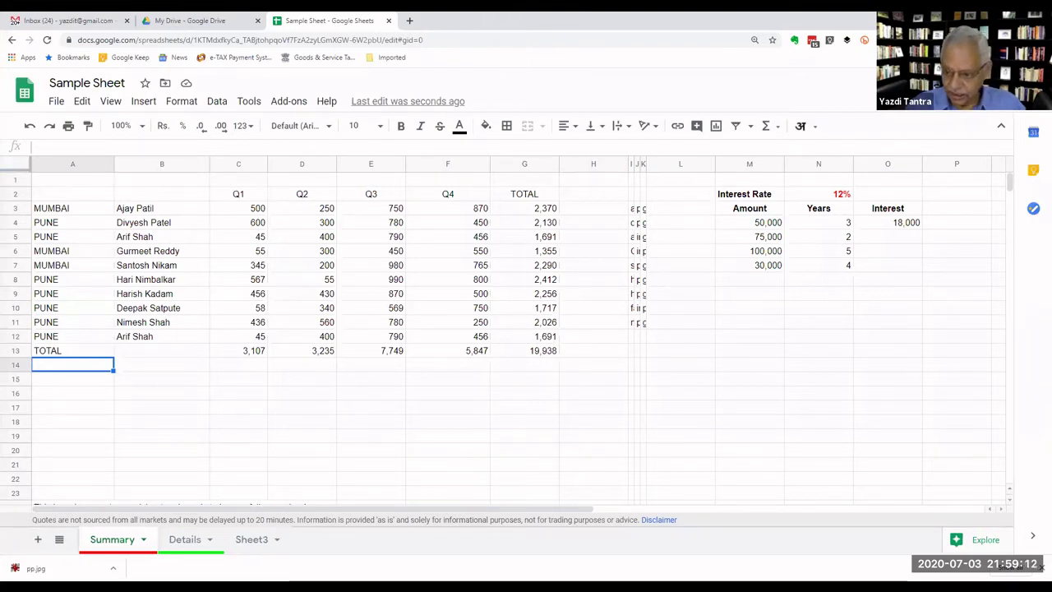
{"action": "left_click_drag", "start_coordinate": [554, 513], "coordinate": [935, 501]}
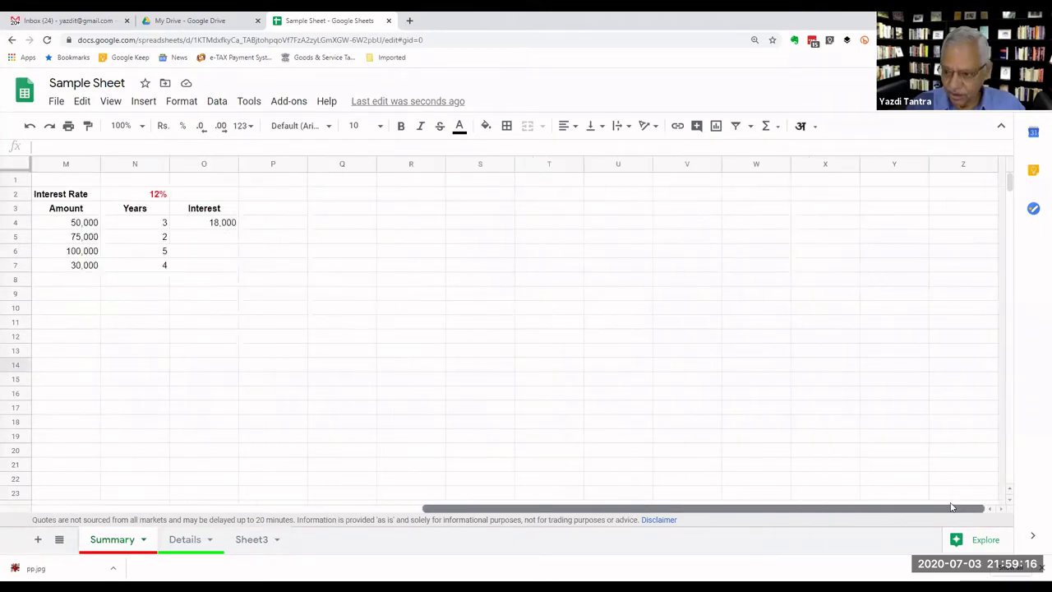
{"action": "left_click_drag", "start_coordinate": [936, 501], "coordinate": [411, 486]}
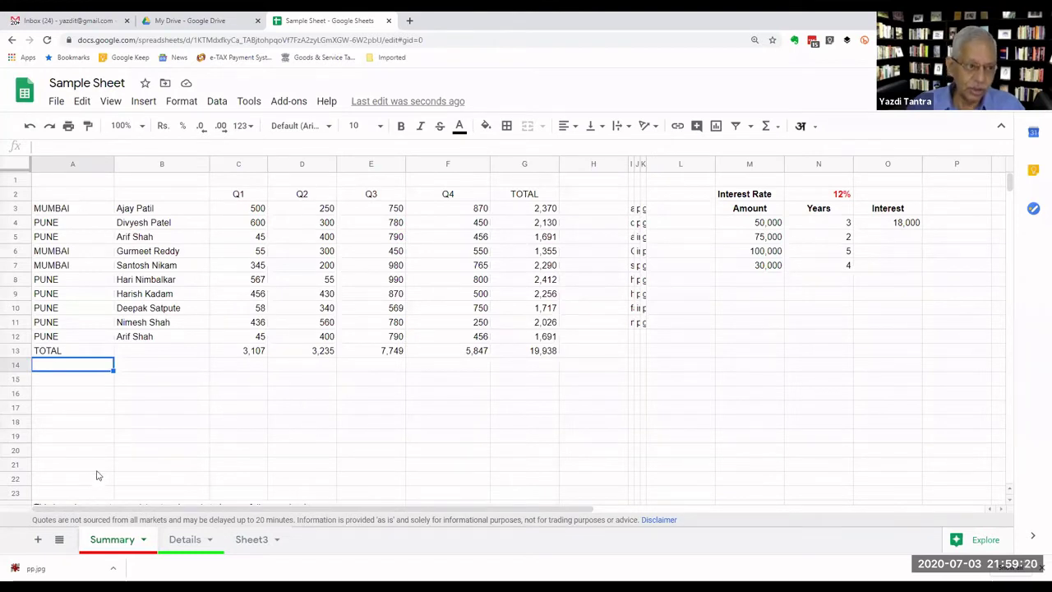
{"action": "left_click", "coordinate": [89, 181]}
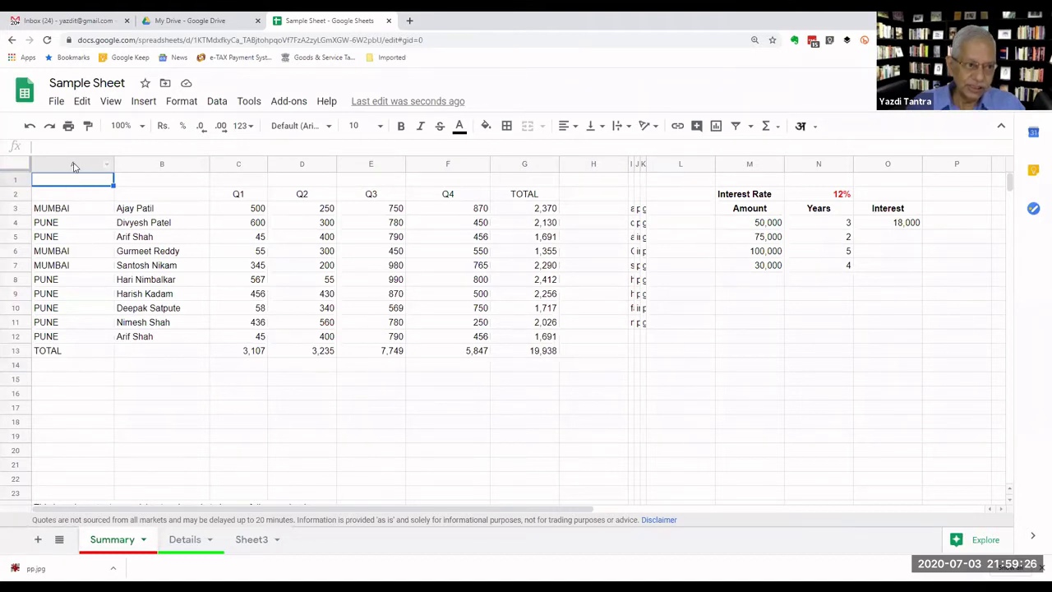
{"action": "left_click", "coordinate": [66, 309]}
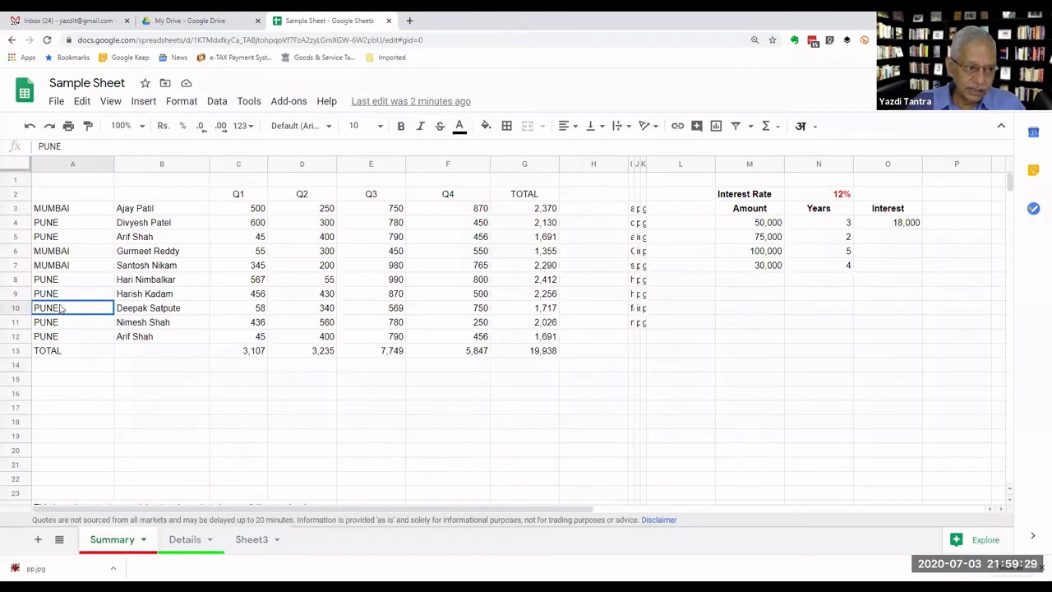
{"action": "left_click", "coordinate": [314, 314]}
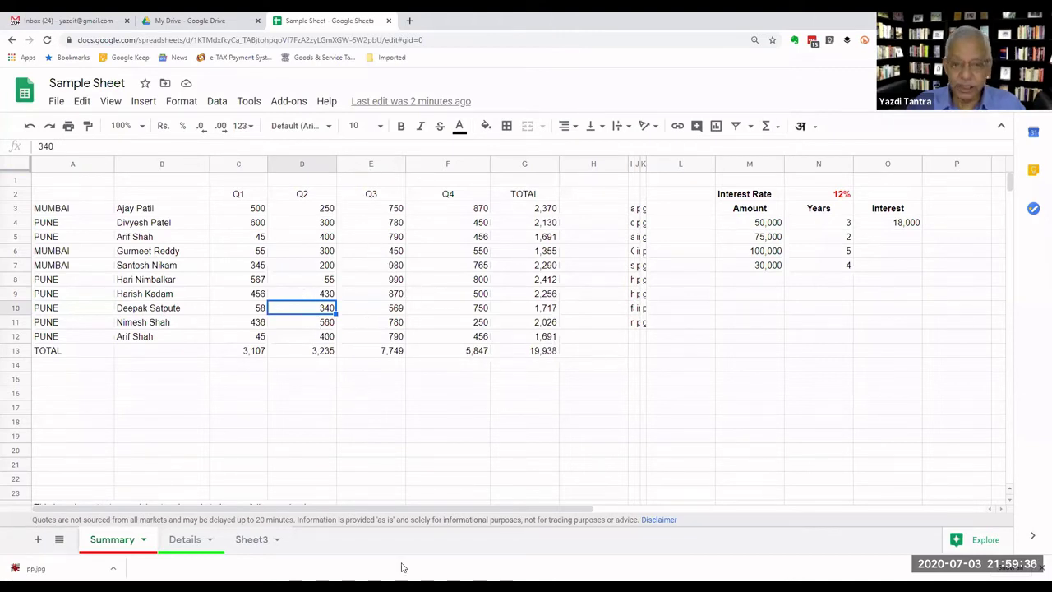
{"action": "left_click", "coordinate": [247, 396]}
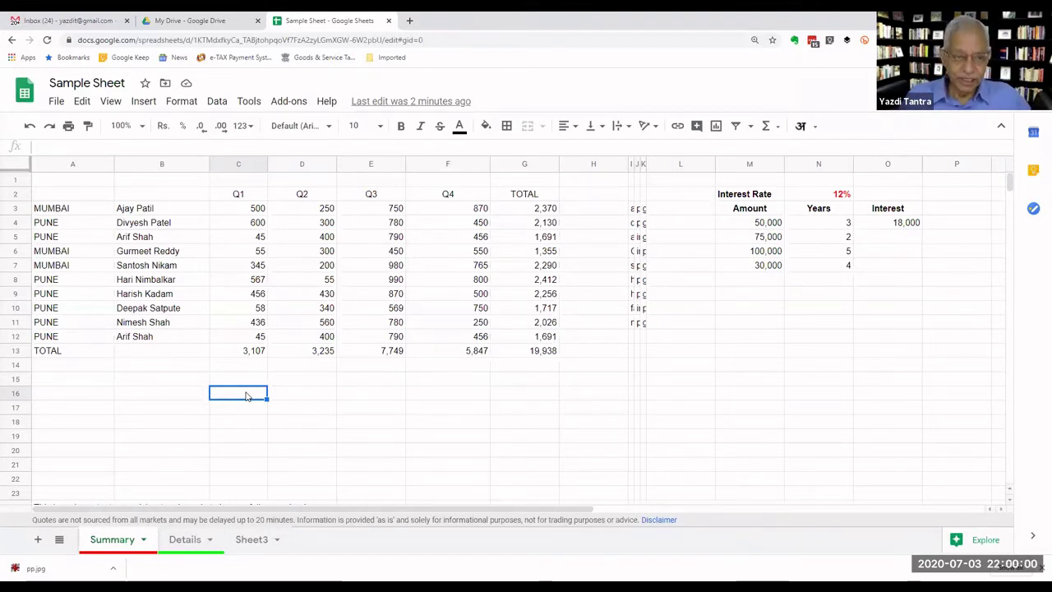
{"action": "left_click", "coordinate": [251, 212]}
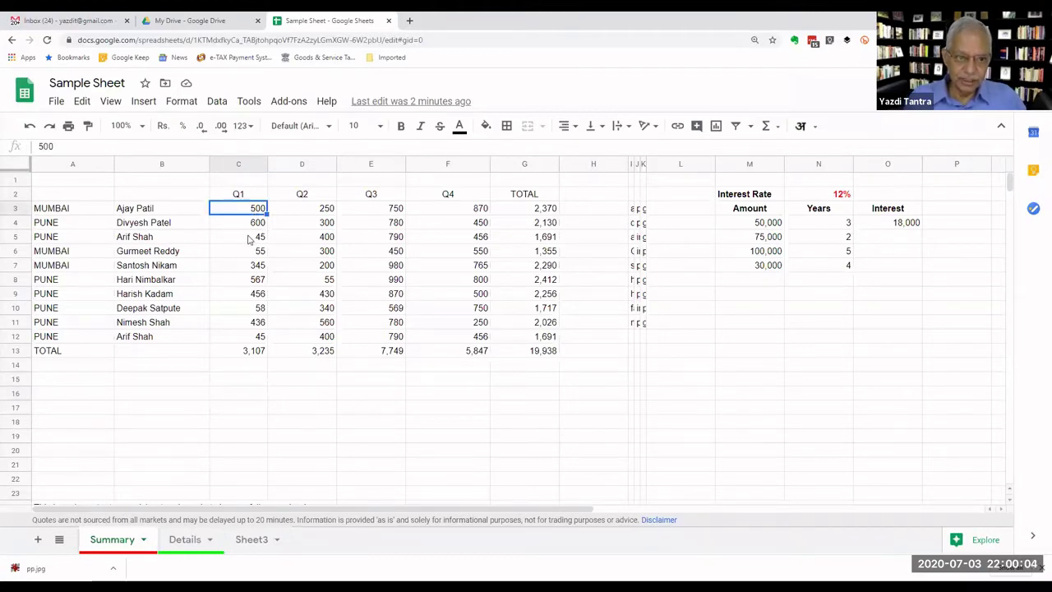
{"action": "key", "text": "Right"}
{"action": "key", "text": "Right"}
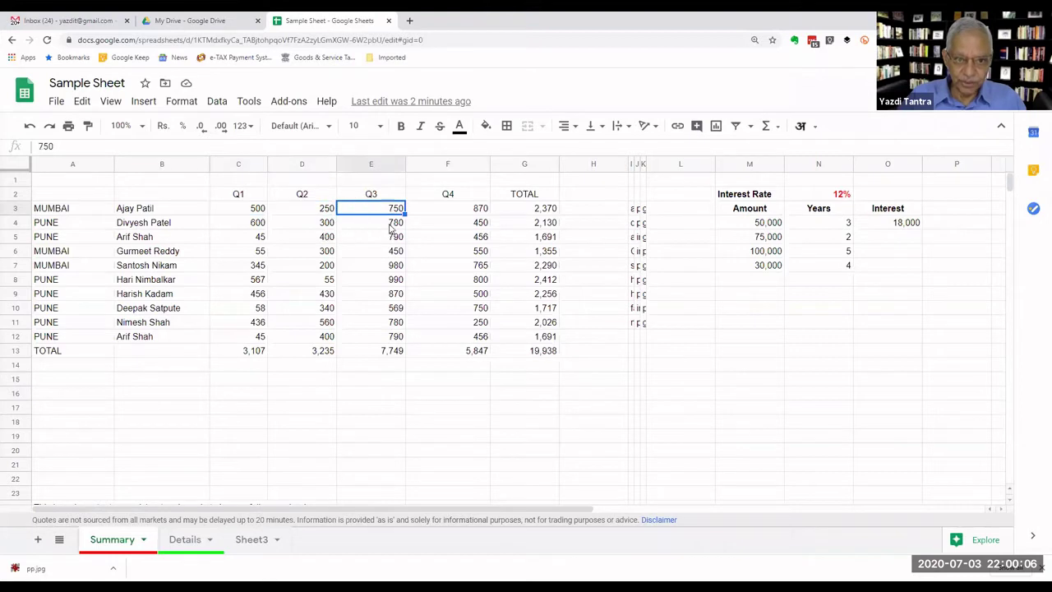
{"action": "key", "text": "Right"}
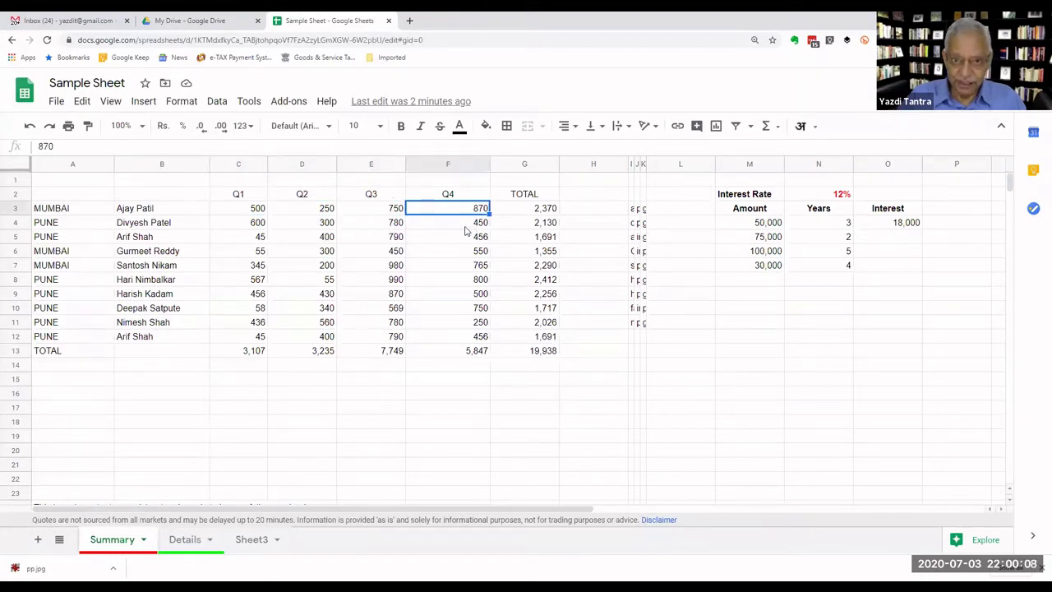
{"action": "key", "text": "Right"}
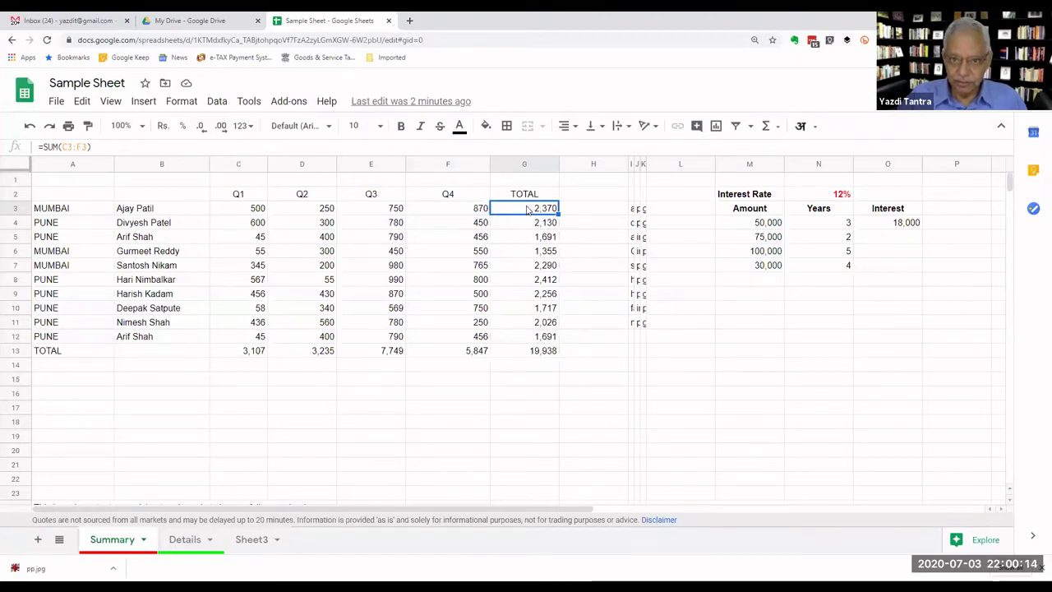
Check G3's =SUM(C3:F3) formula, then clear the row totals in G4 through G12.
{"action": "double_click", "coordinate": [527, 206]}
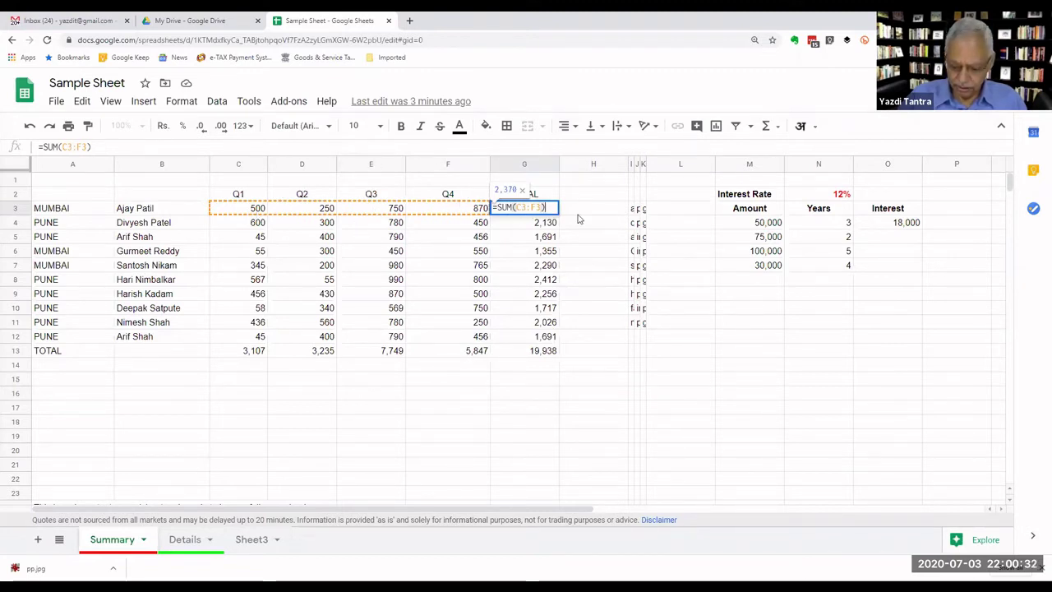
{"action": "key", "text": "Return"}
{"action": "left_click", "coordinate": [539, 210]}
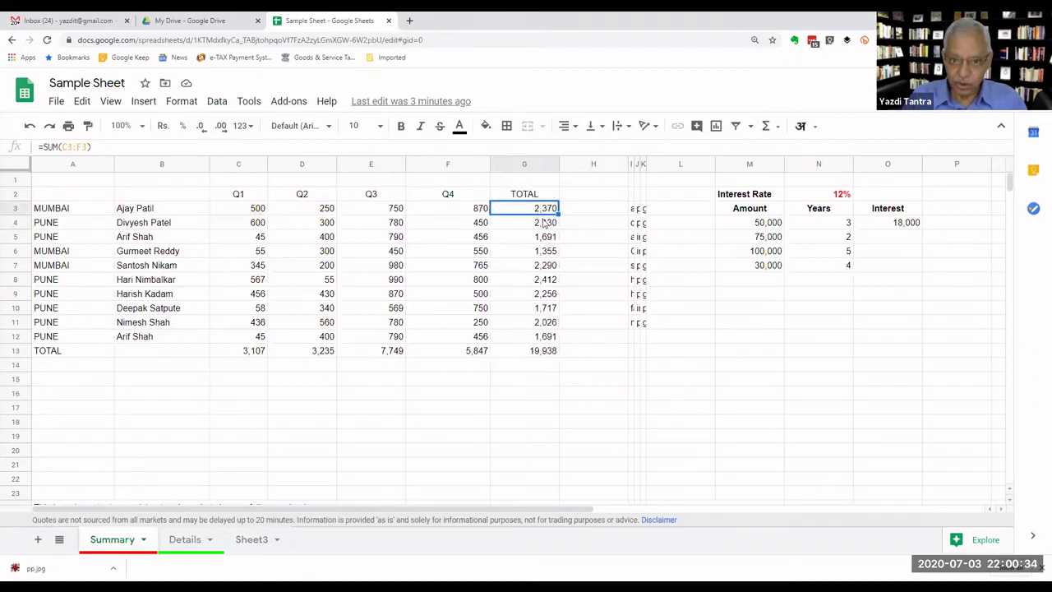
{"action": "left_click", "coordinate": [543, 224]}
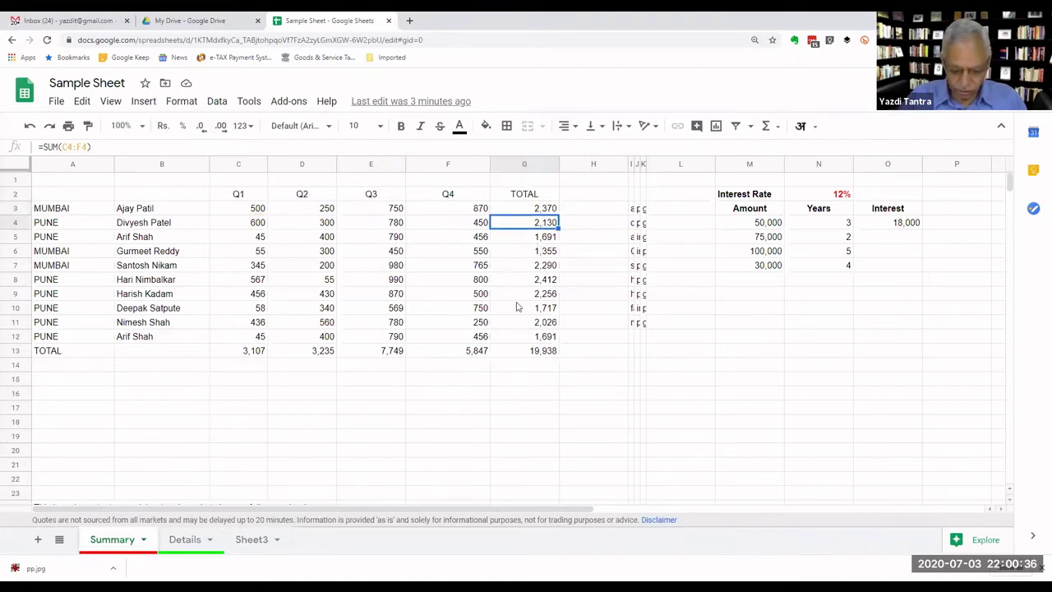
{"action": "key", "text": "shift+Down"}
{"action": "key", "text": "shift+Down"}
{"action": "key", "text": "shift+Down"}
{"action": "key", "text": "shift+Down"}
{"action": "key", "text": "shift+Down"}
{"action": "key", "text": "shift+Down"}
{"action": "key", "text": "shift+Down"}
{"action": "key", "text": "shift+Down"}
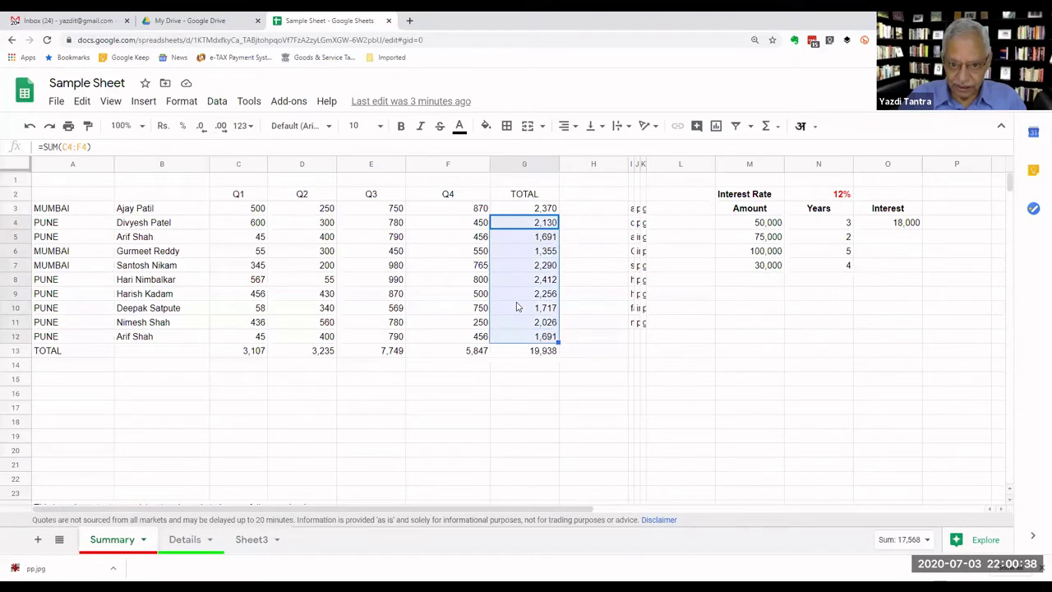
{"action": "key", "text": "Delete"}
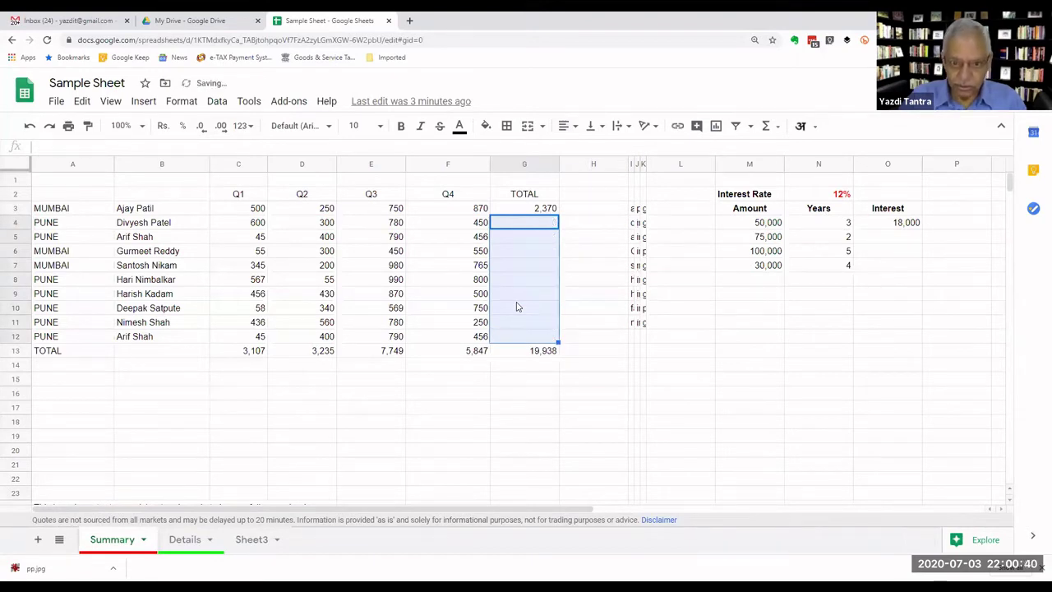
{"action": "left_click", "coordinate": [556, 210]}
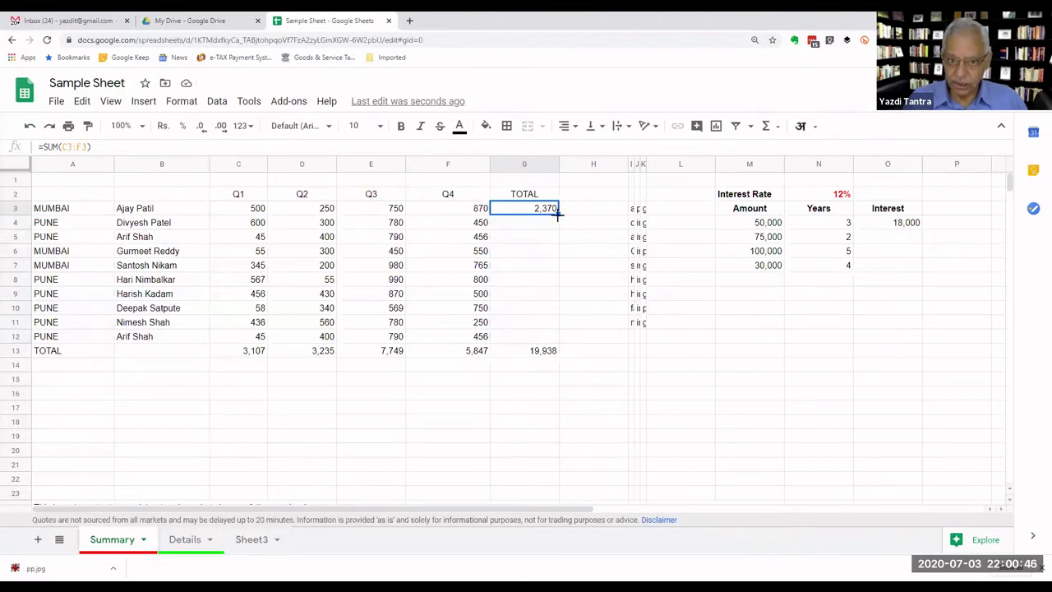
Fill G3's SUM formula down to G12 and verify G4's adjusted range.
{"action": "left_click_drag", "start_coordinate": [557, 214], "coordinate": [555, 339]}
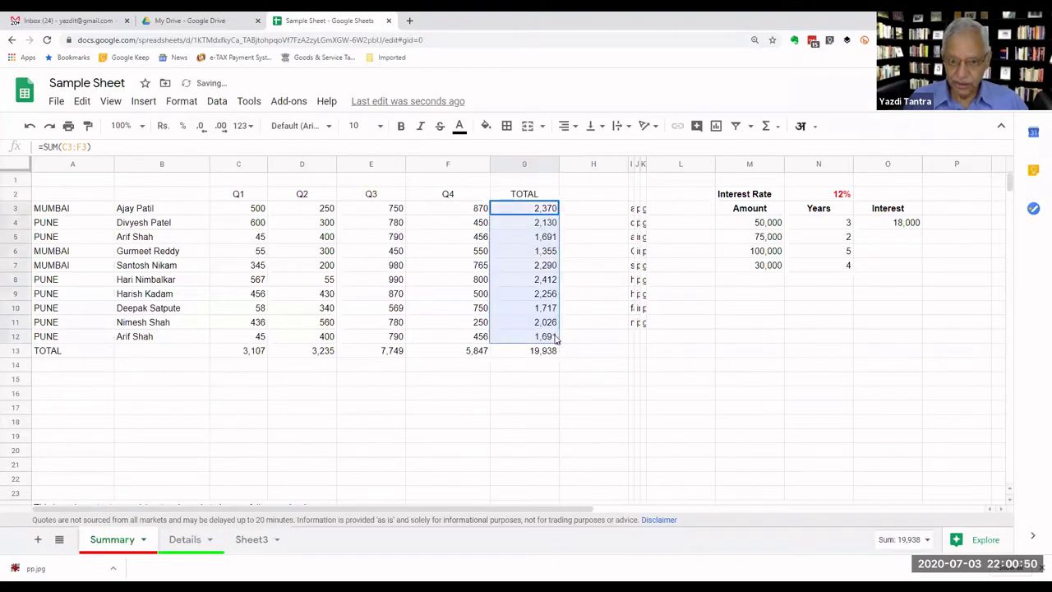
{"action": "left_click", "coordinate": [535, 211]}
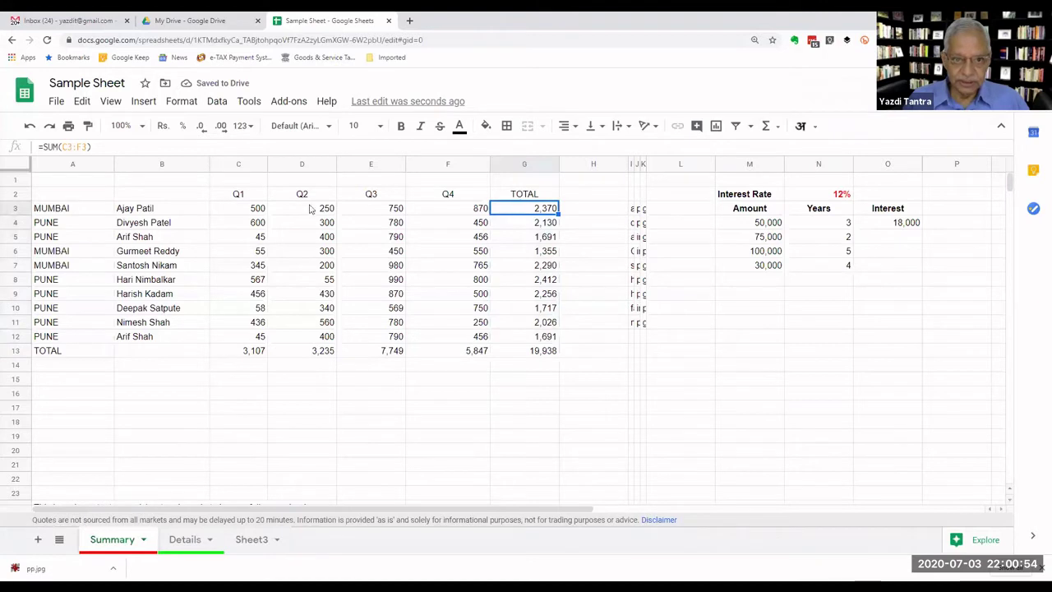
{"action": "key", "text": "Down"}
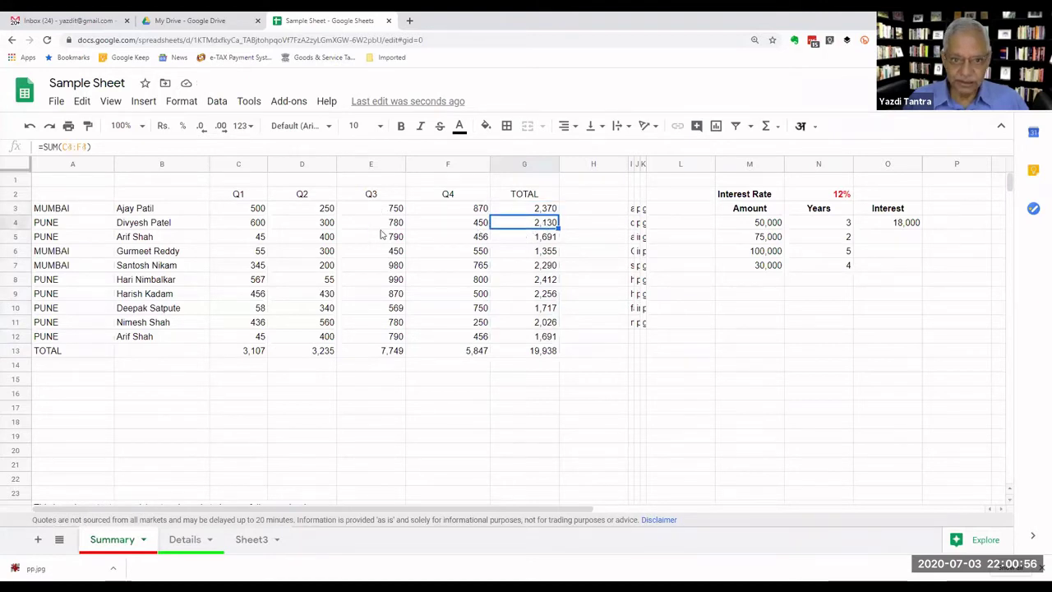
{"action": "double_click", "coordinate": [523, 228]}
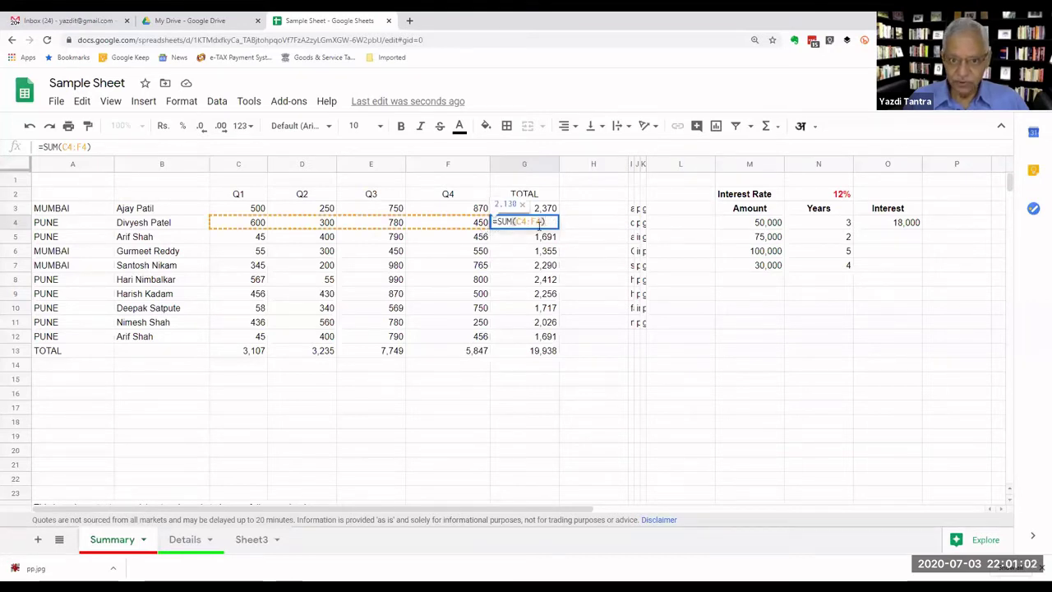
{"action": "left_click", "coordinate": [552, 239]}
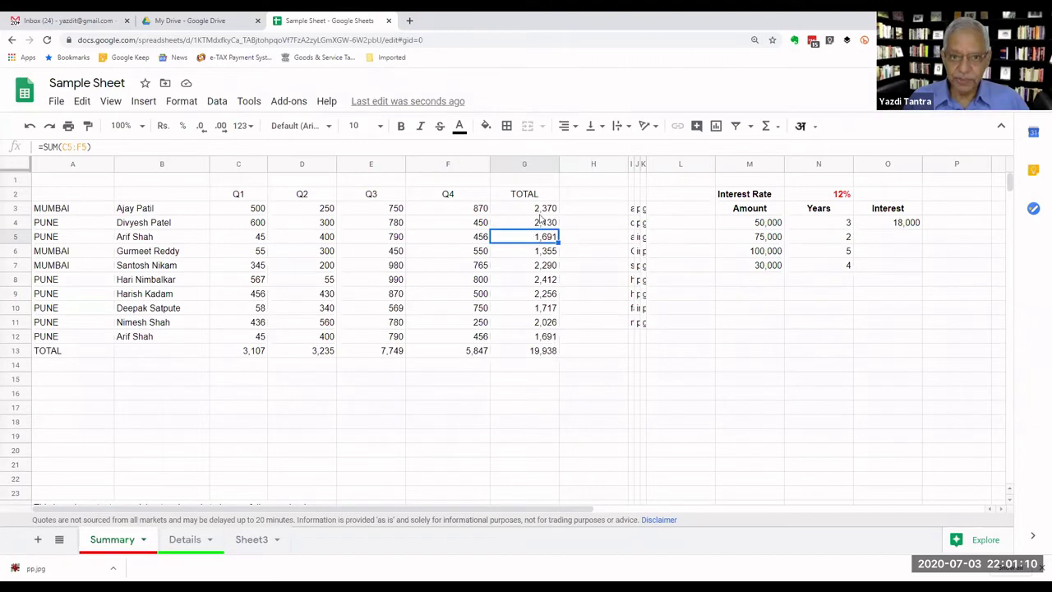
Inspect the formulas in G4, G5, C5 and the Q1 and Q2 totals in C13 and D13.
{"action": "left_click", "coordinate": [539, 210]}
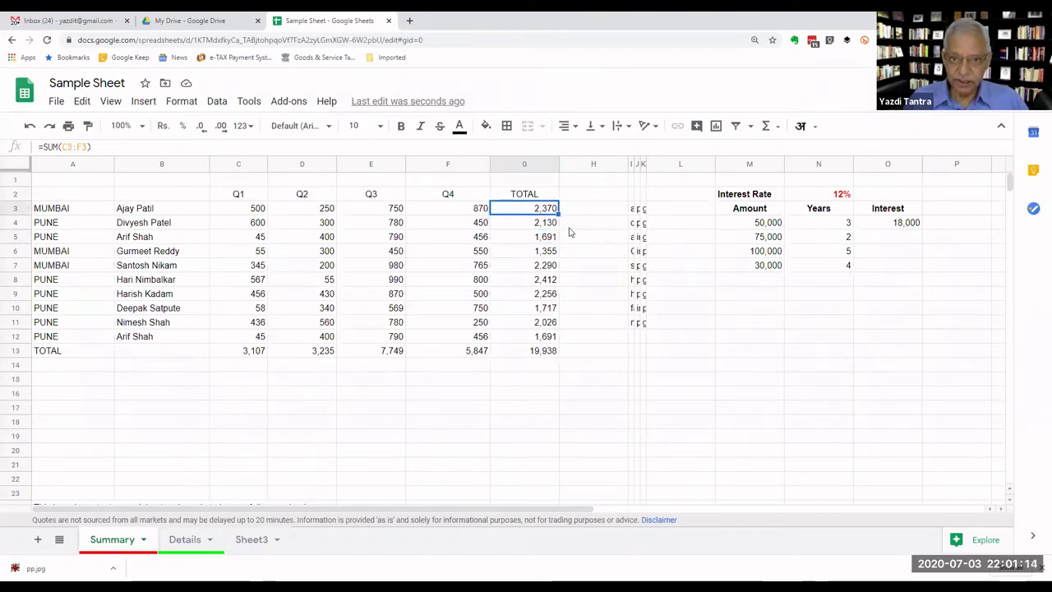
{"action": "left_click", "coordinate": [525, 223]}
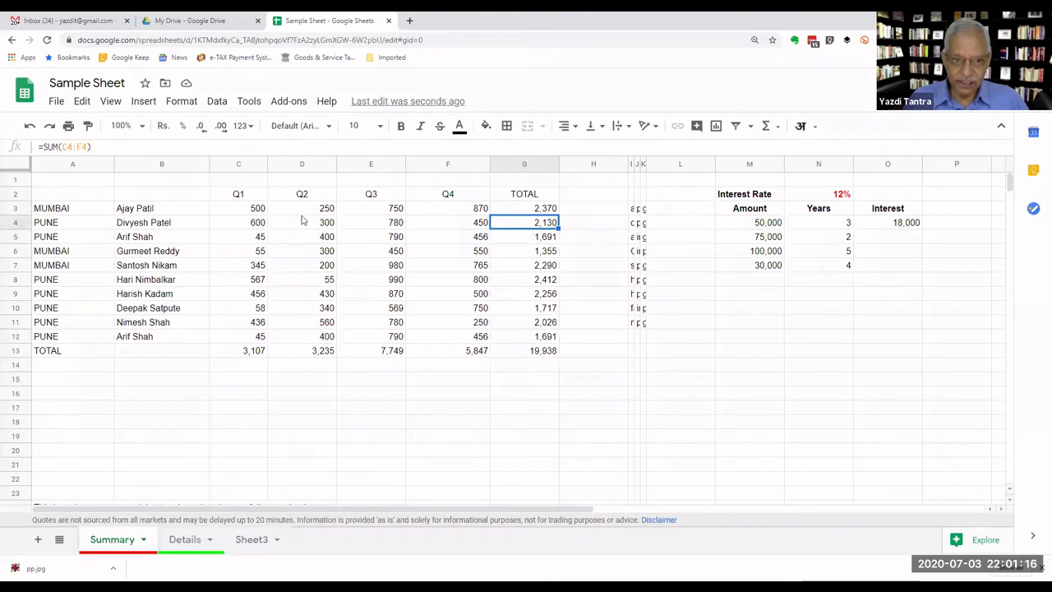
{"action": "left_click", "coordinate": [503, 239]}
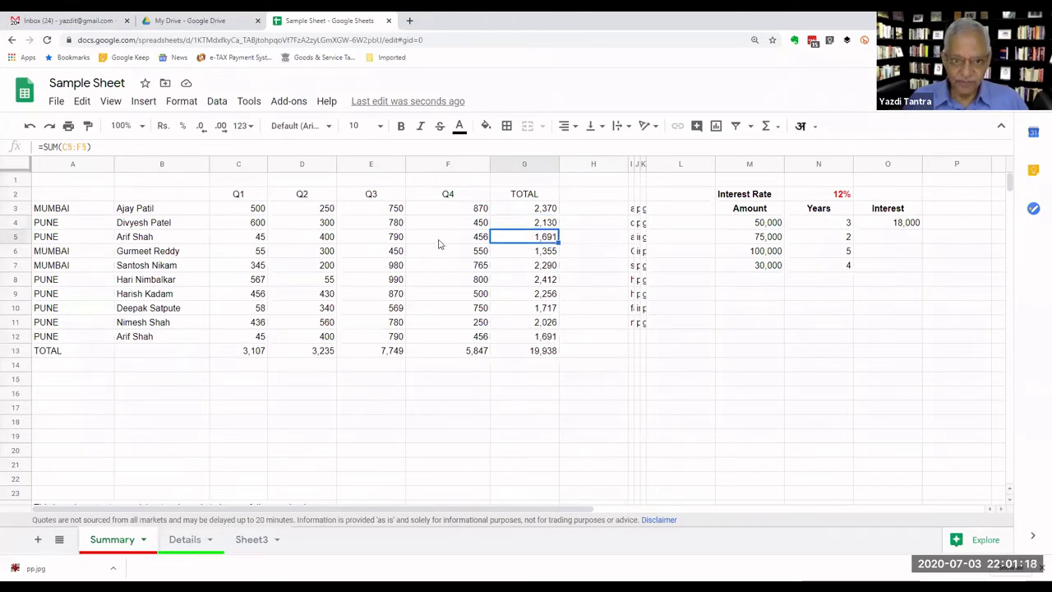
{"action": "left_click", "coordinate": [256, 240]}
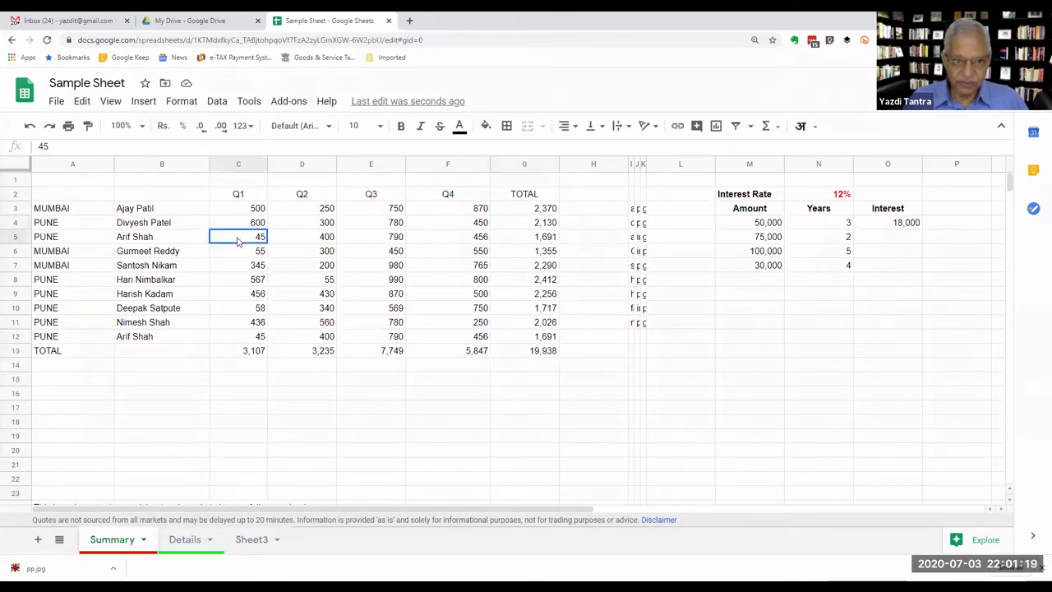
{"action": "left_click", "coordinate": [246, 352]}
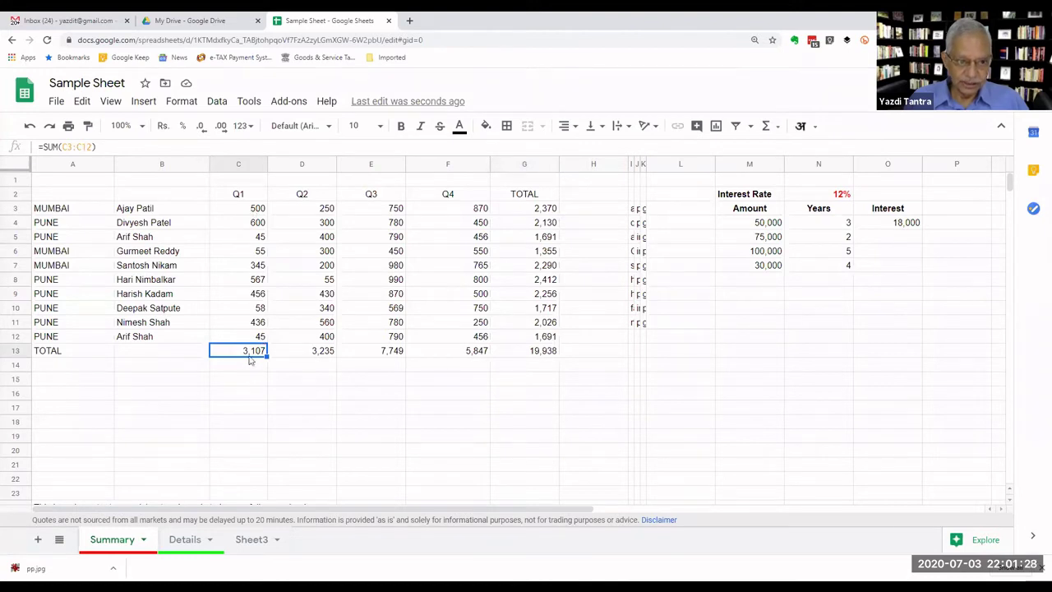
{"action": "left_click", "coordinate": [321, 354]}
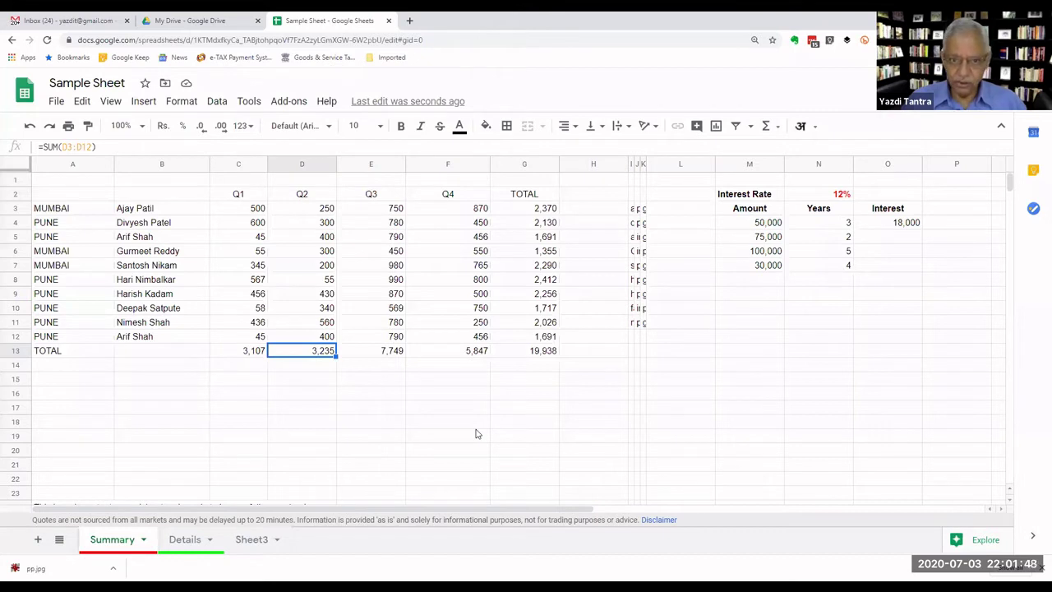
Re-enter the Q1 total in C13 as =sum(C3:C12), selecting the range with Shift+Arrow keys.
{"action": "left_click", "coordinate": [245, 353]}
{"action": "type", "text": "="}
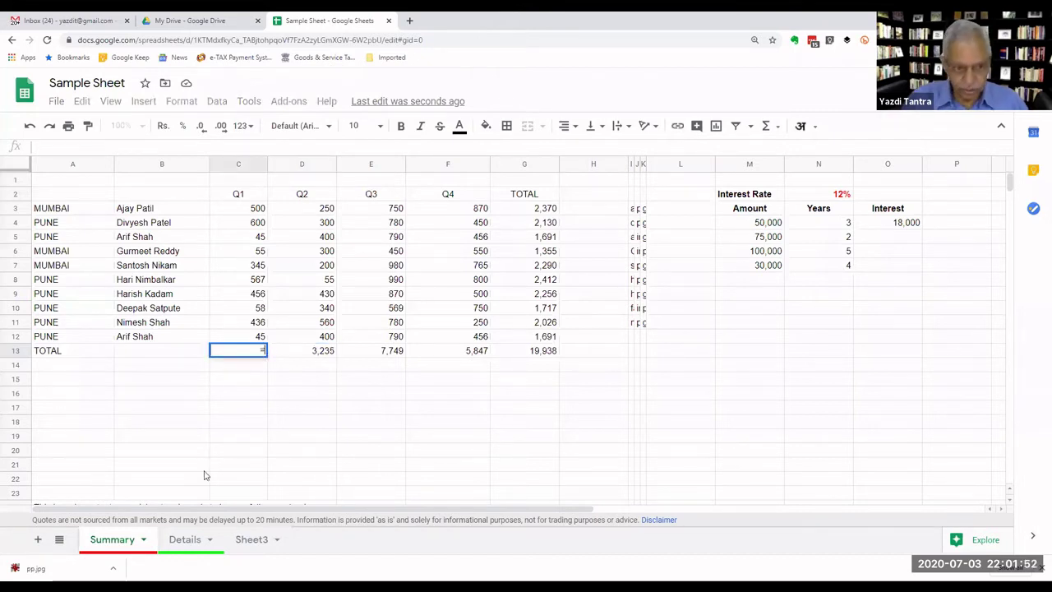
{"action": "type", "text": "sum("}
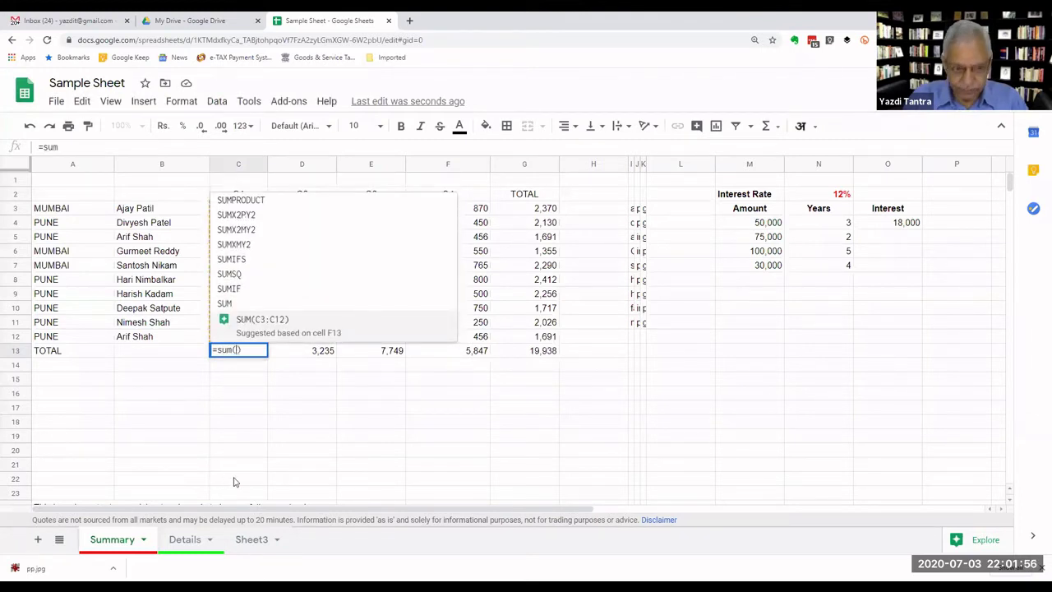
{"action": "key", "text": "Up"}
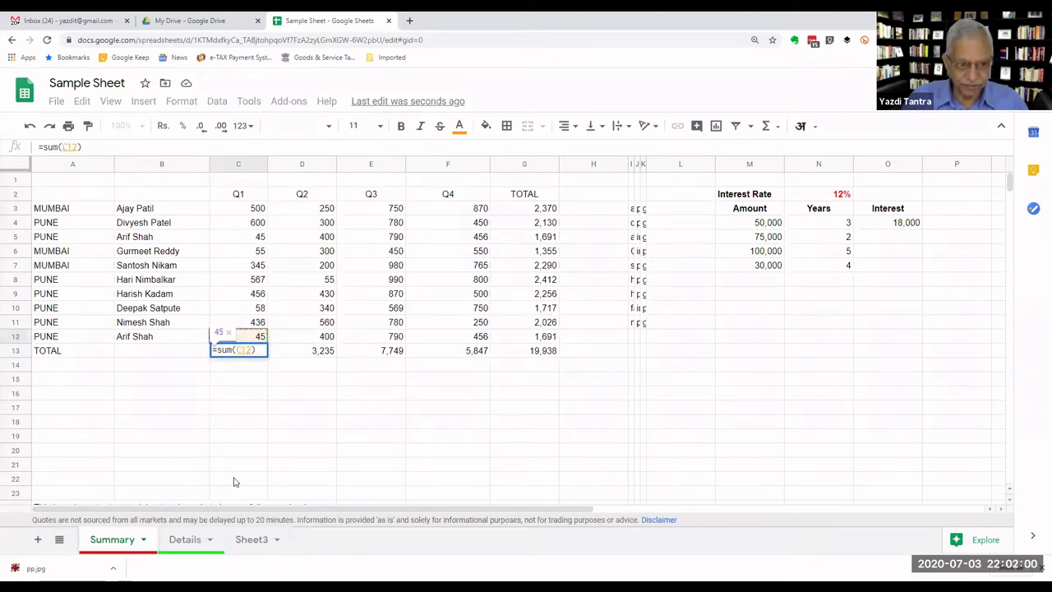
{"action": "key", "text": "shift+Up"}
{"action": "key", "text": "shift+Up"}
{"action": "key", "text": "shift+Up"}
{"action": "key", "text": "shift+Up"}
{"action": "key", "text": "shift+Up"}
{"action": "key", "text": "shift+Up"}
{"action": "key", "text": "shift+Up"}
{"action": "key", "text": "shift+Up"}
{"action": "key", "text": "shift+Up"}
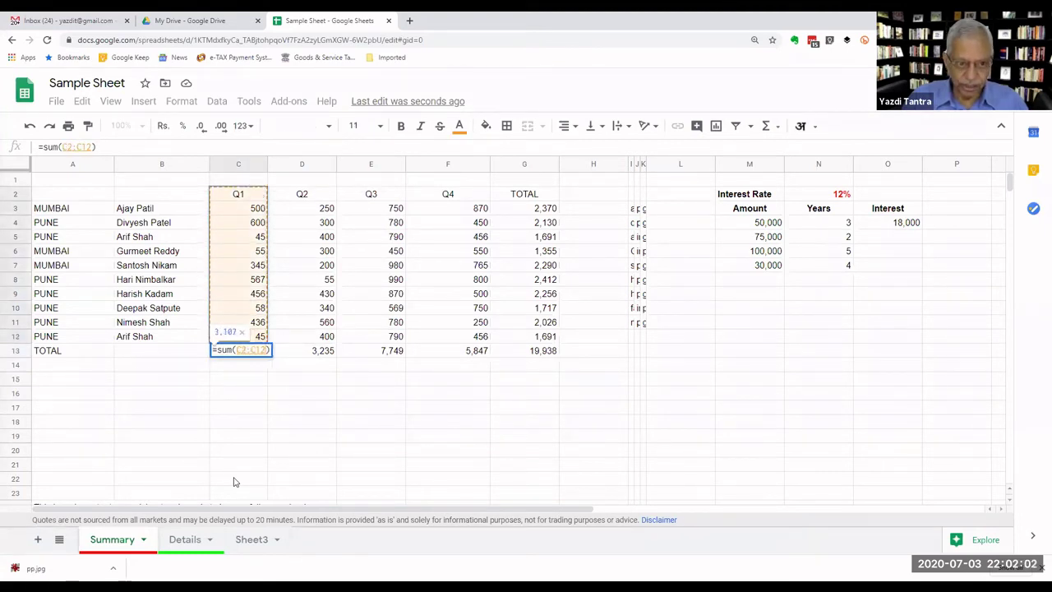
{"action": "key", "text": "shift+Up"}
{"action": "key", "text": "shift+Down"}
{"action": "key", "text": "shift+Down"}
{"action": "key", "text": "shift+Down"}
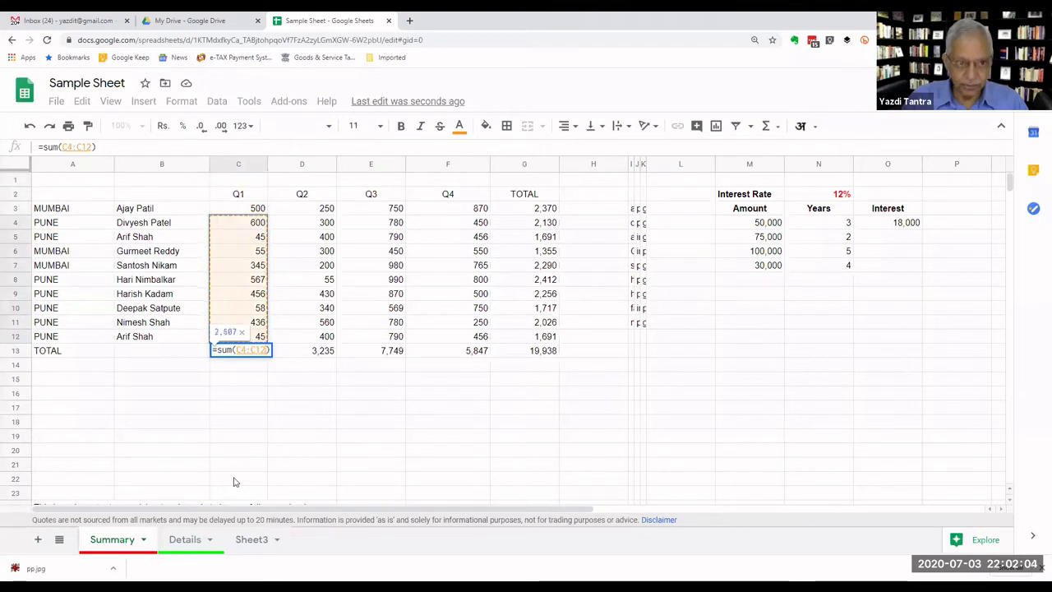
{"action": "key", "text": "shift+Up"}
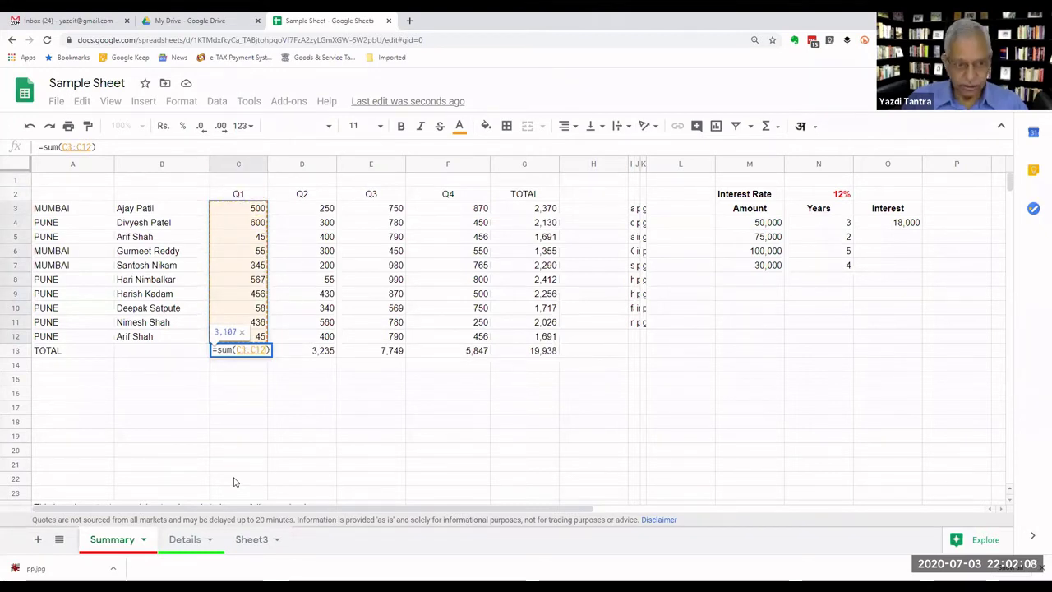
{"action": "key", "text": "Return"}
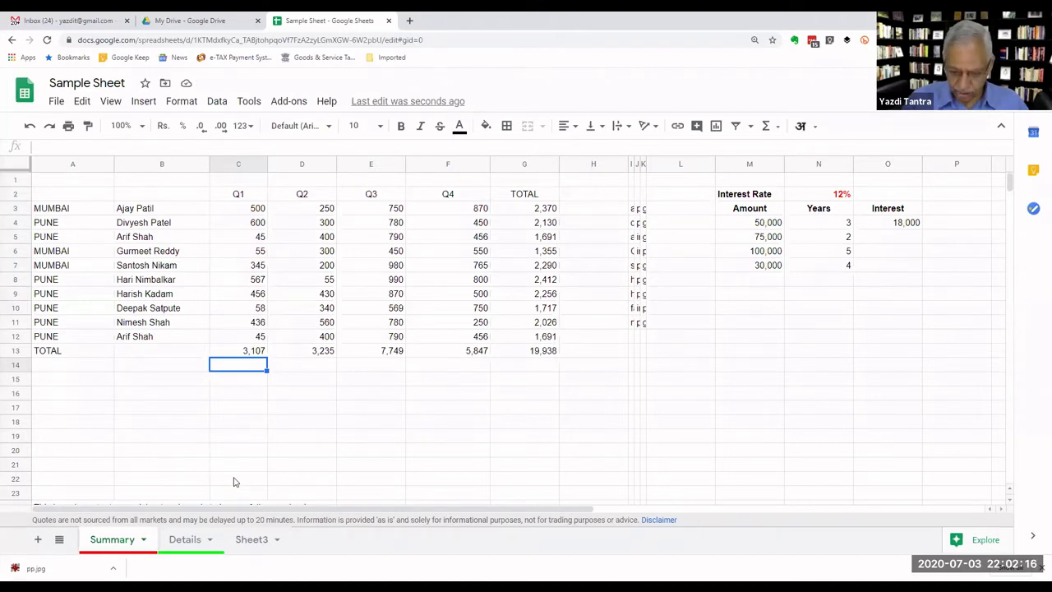
Enter suggested AVERAGE formulas for Q1 in C14 and Q2 in D14.
{"action": "type", "text": "="}
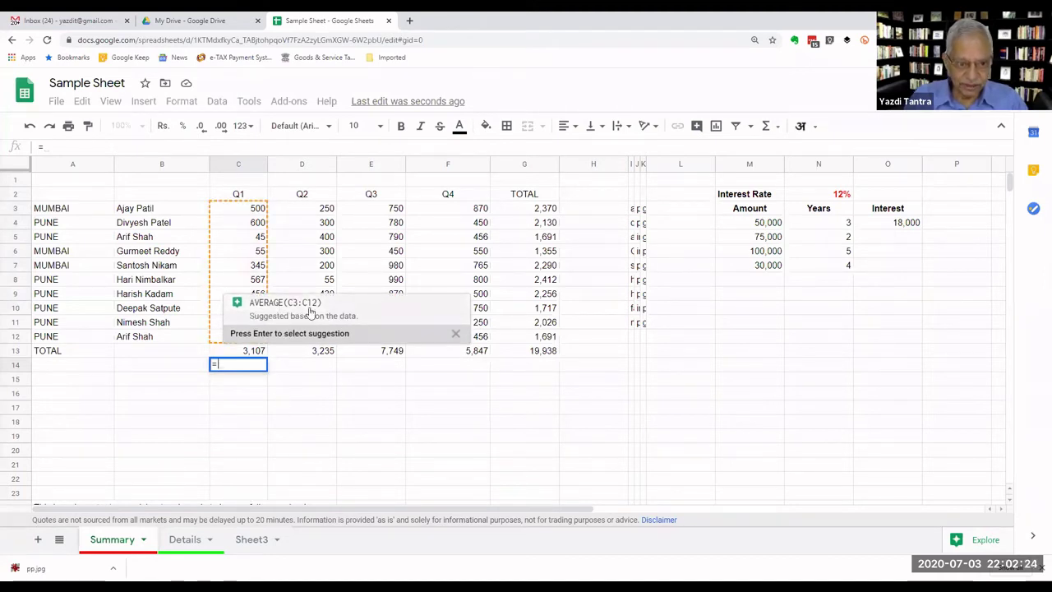
{"action": "key", "text": "Return"}
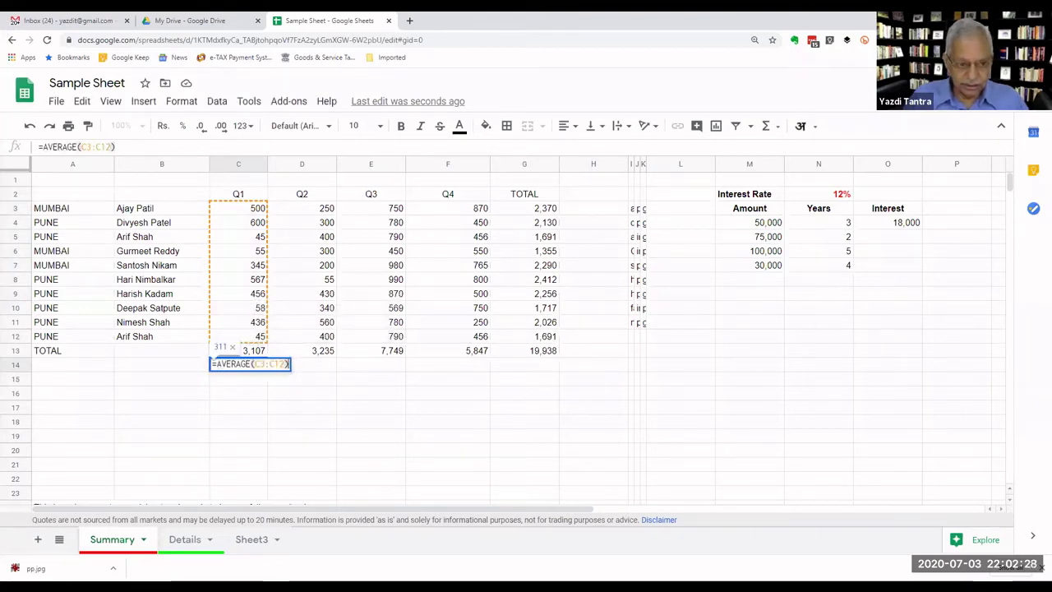
{"action": "key", "text": "Return"}
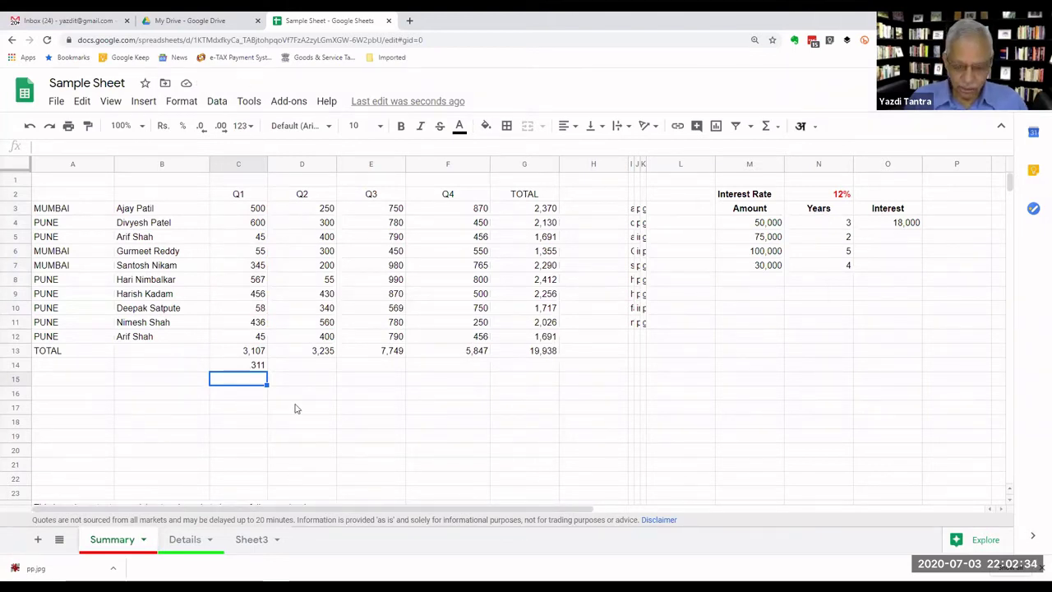
{"action": "key", "text": "Up"}
{"action": "key", "text": "Right"}
{"action": "type", "text": "="}
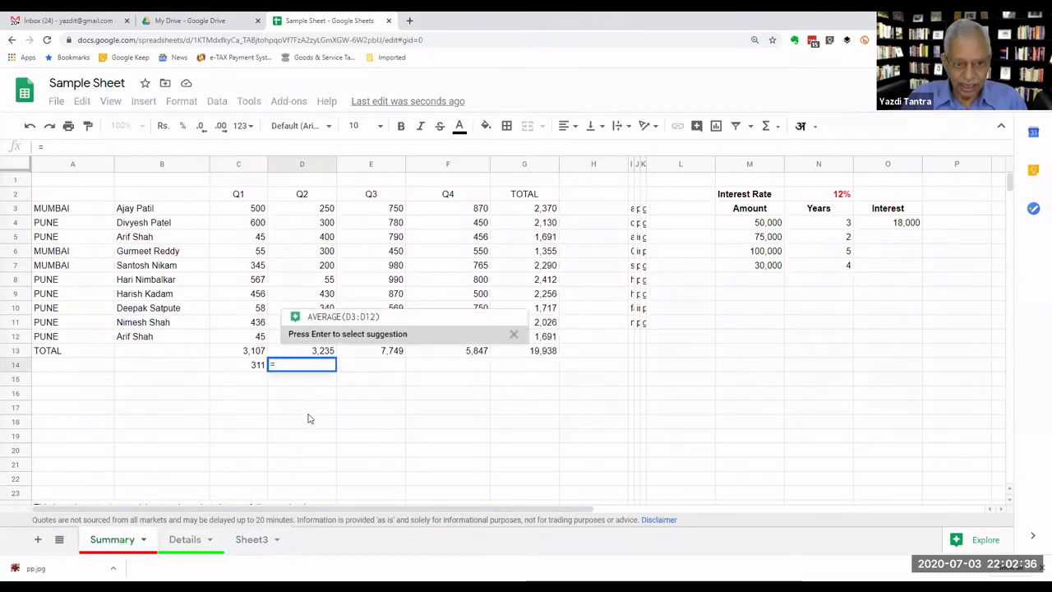
{"action": "left_click", "coordinate": [362, 316]}
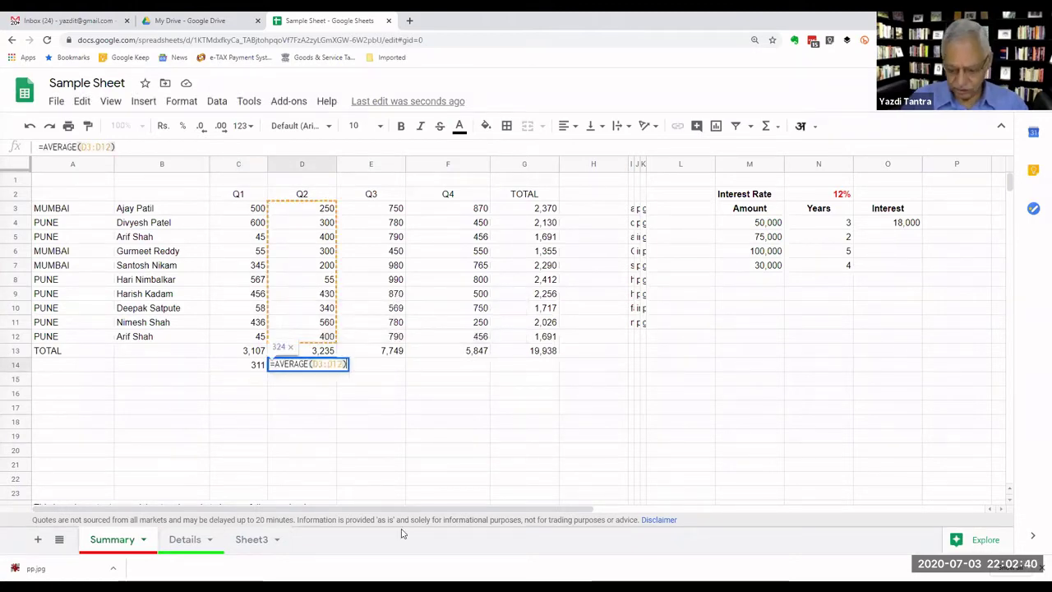
{"action": "key", "text": "Return"}
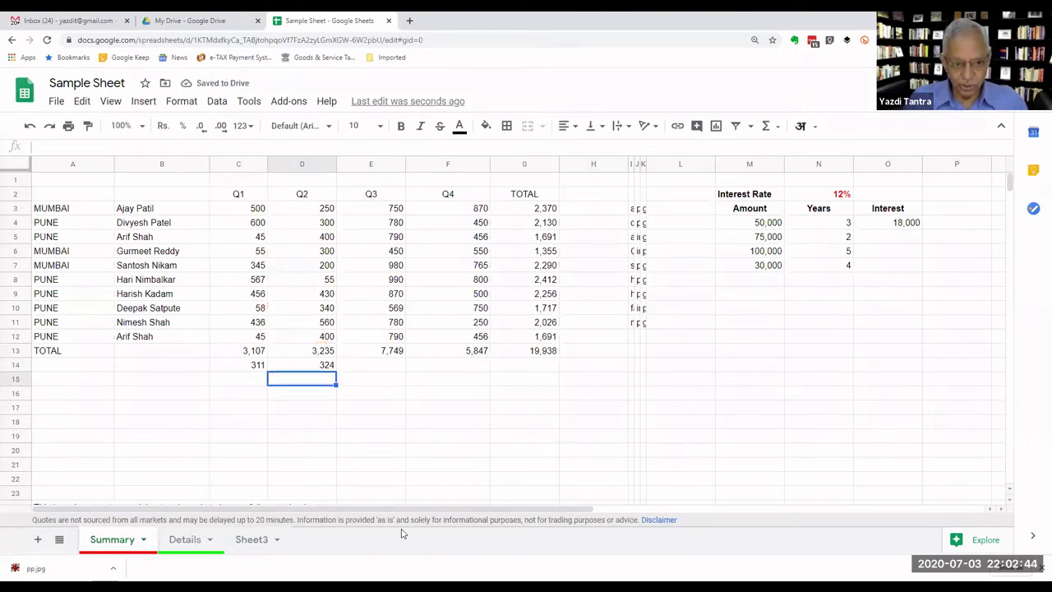
{"action": "left_click", "coordinate": [325, 369]}
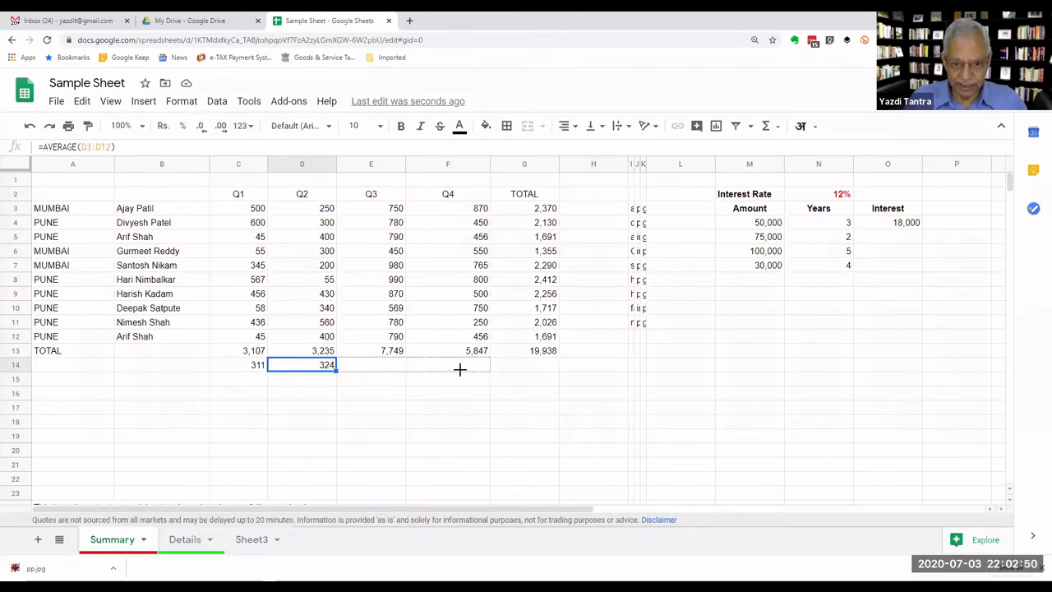
Fill the average across to F14, then clear D14:F14 and C14.
{"action": "left_click_drag", "start_coordinate": [336, 370], "coordinate": [460, 372]}
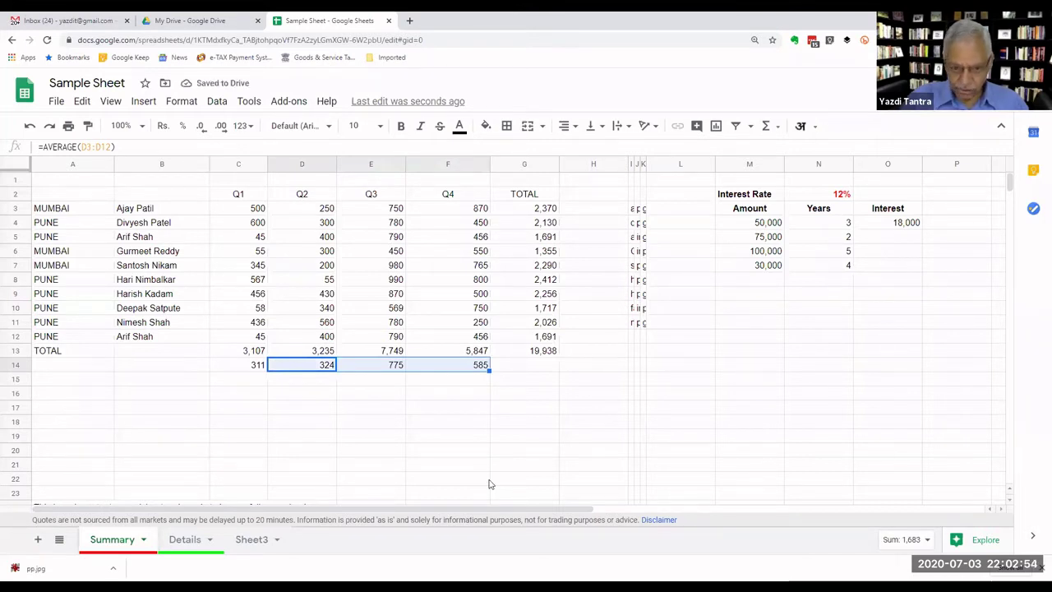
{"action": "key", "text": "Delete"}
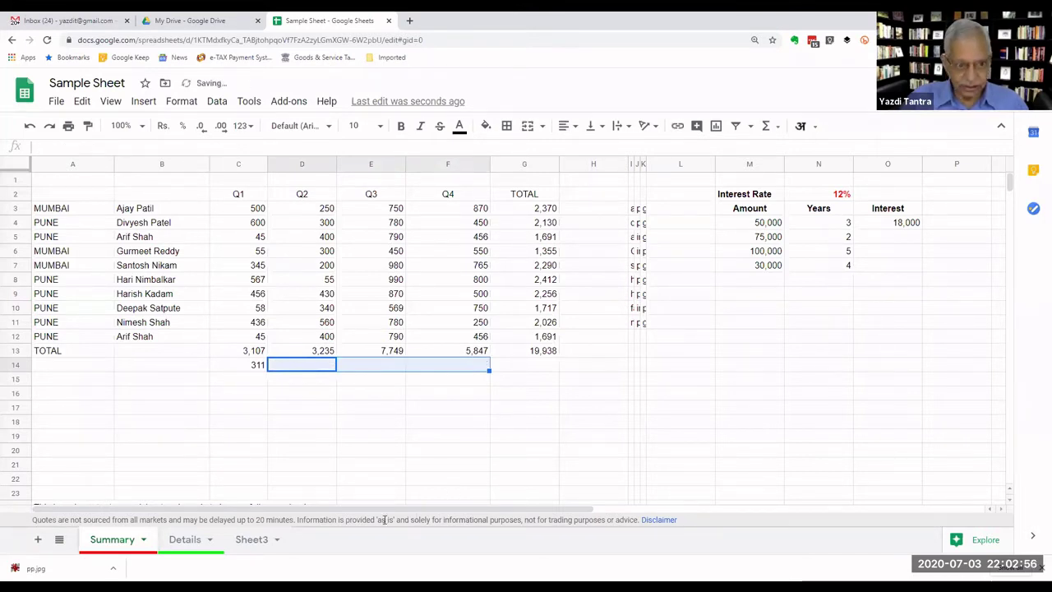
{"action": "left_click", "coordinate": [246, 372]}
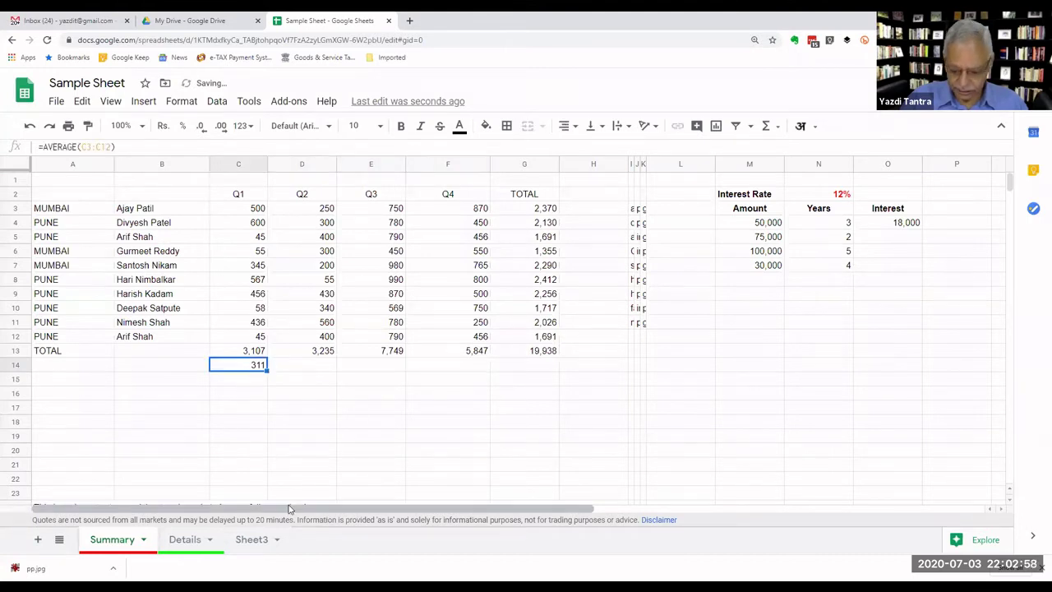
{"action": "key", "text": "Delete"}
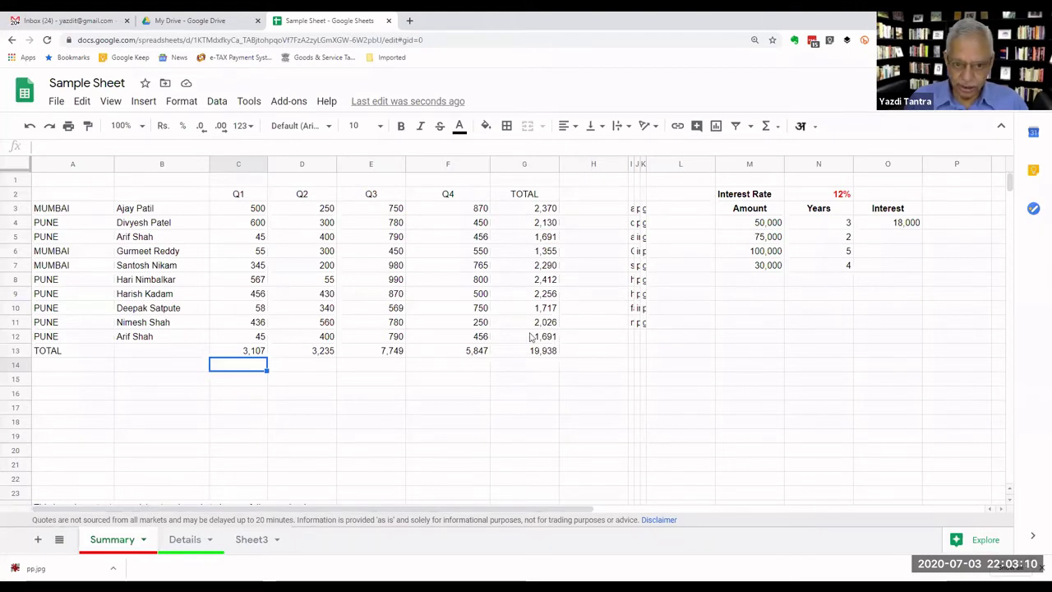
{"action": "left_click", "coordinate": [541, 353]}
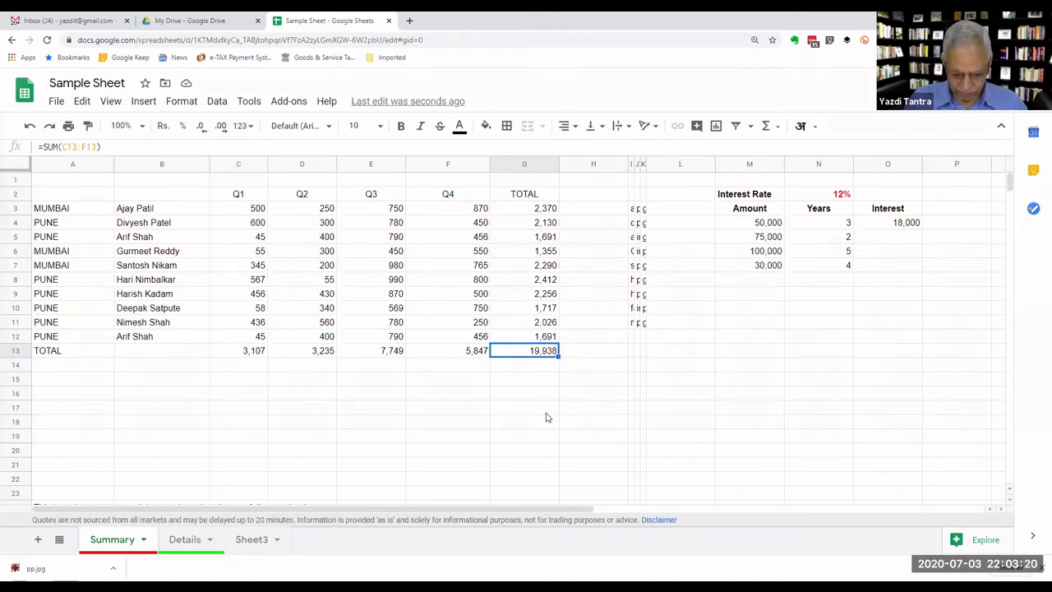
{"action": "left_click", "coordinate": [740, 199]}
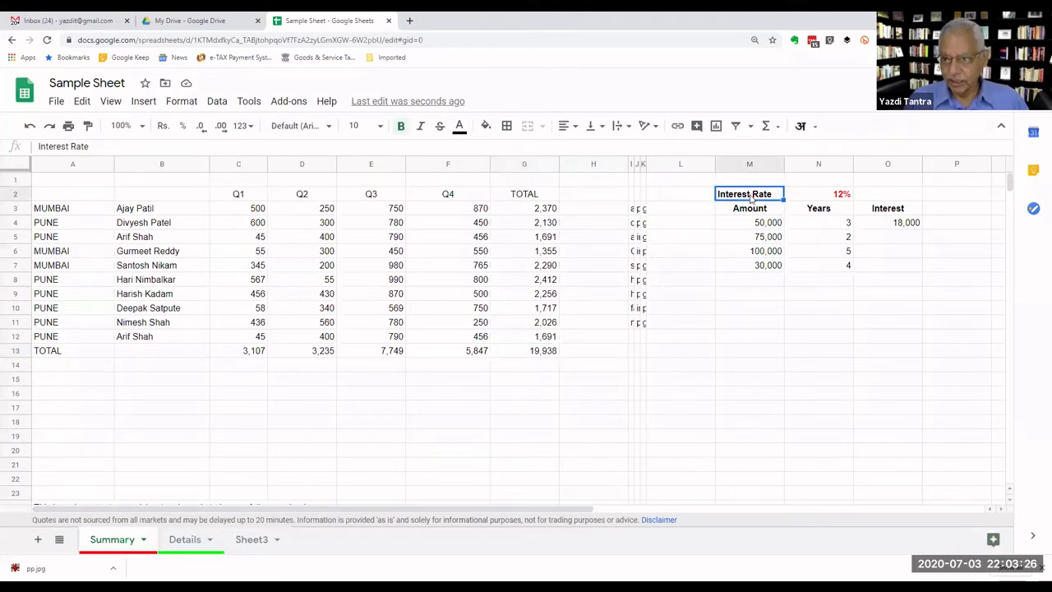
{"action": "left_click", "coordinate": [834, 195]}
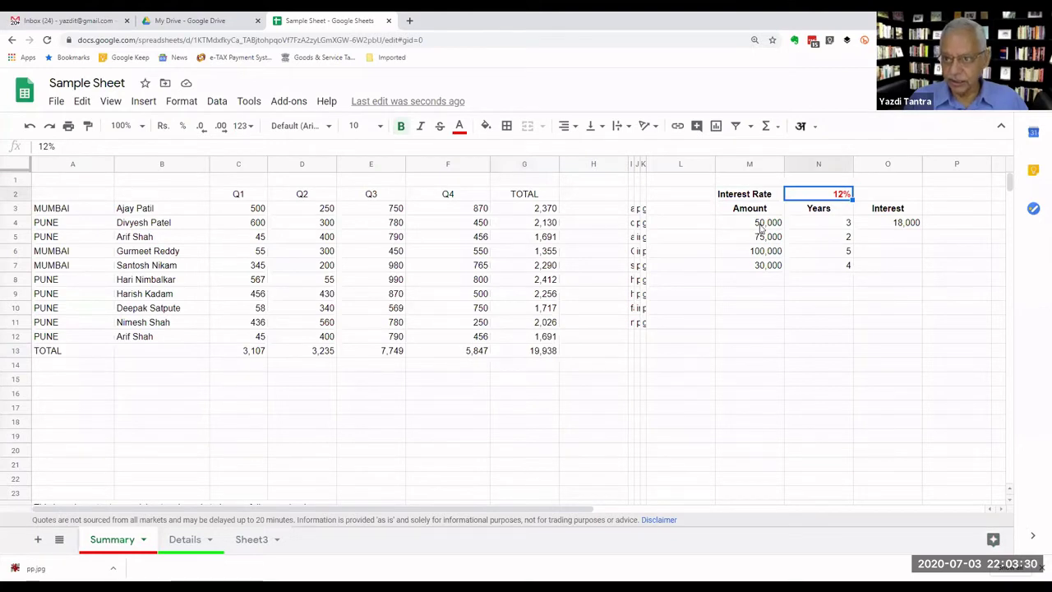
{"action": "left_click", "coordinate": [761, 227]}
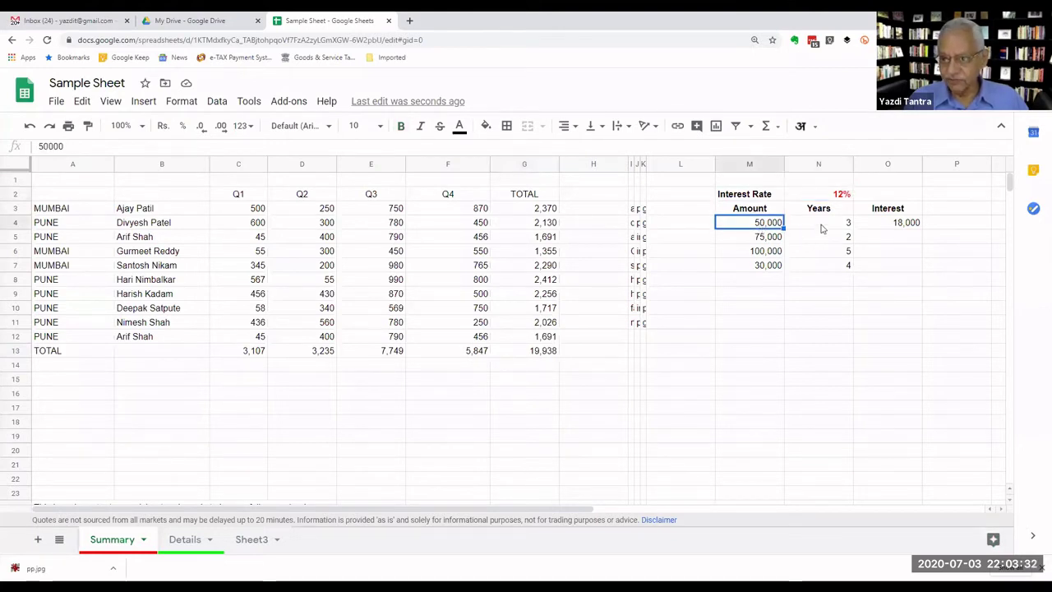
{"action": "left_click", "coordinate": [822, 228]}
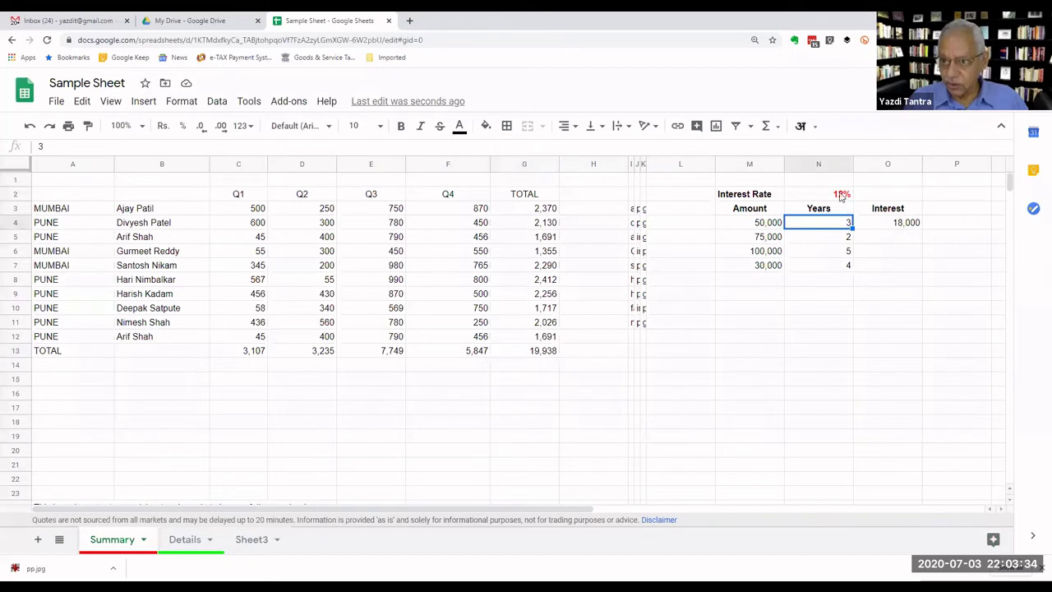
{"action": "left_click", "coordinate": [891, 224]}
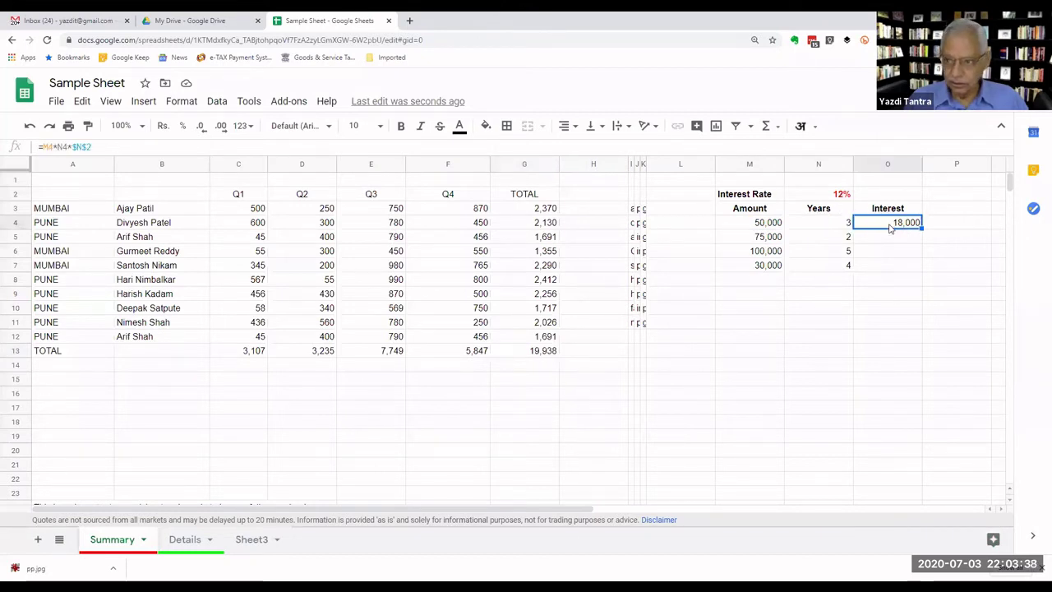
Change O4's formula to =M4*N4*N2, replacing $N$2 with a relative N2.
{"action": "double_click", "coordinate": [889, 225]}
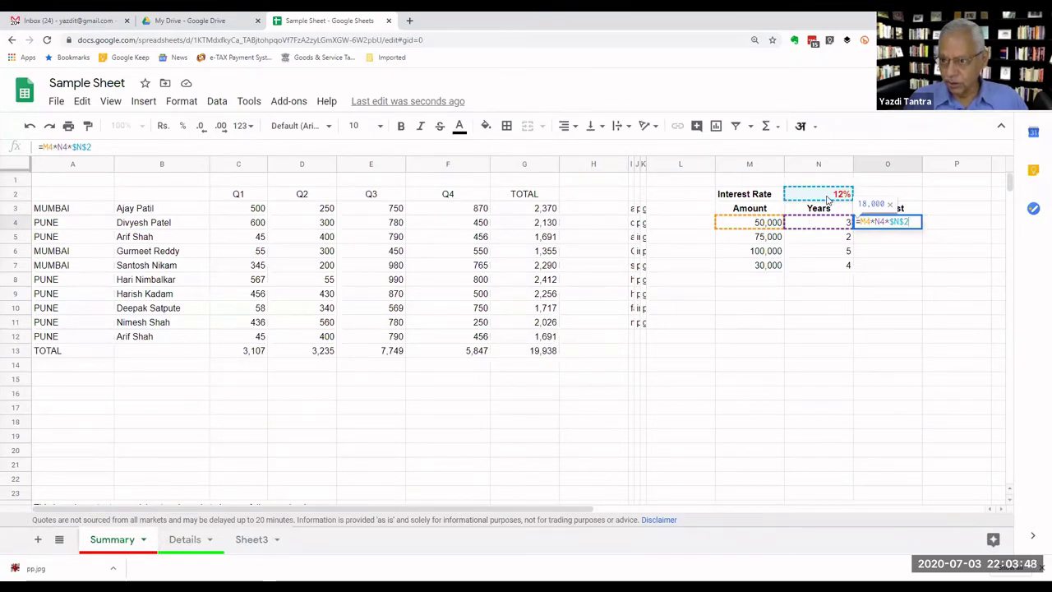
{"action": "key", "text": "BackSpace"}
{"action": "key", "text": "BackSpace"}
{"action": "key", "text": "BackSpace"}
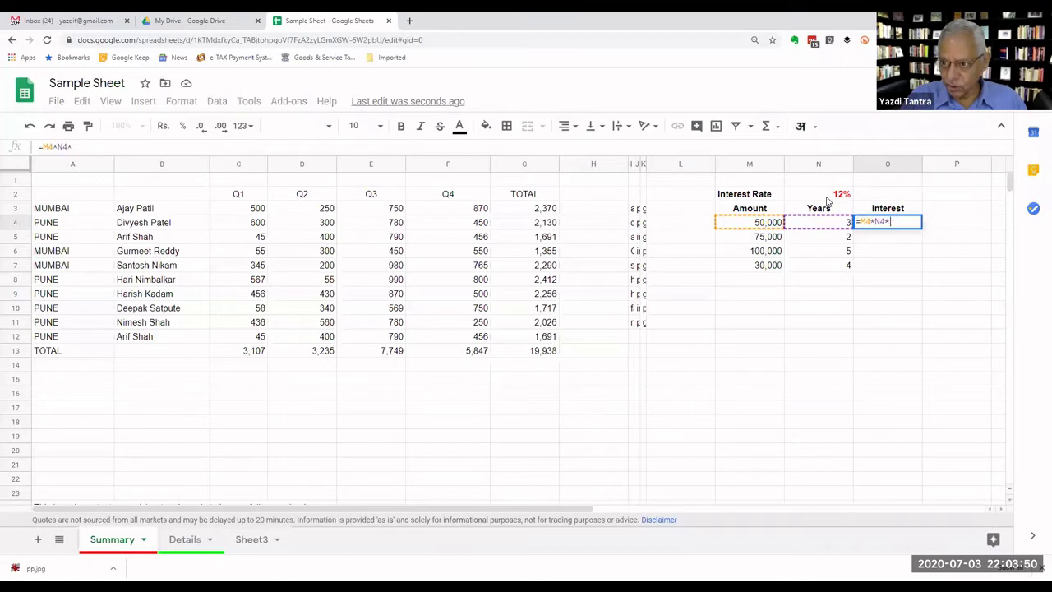
{"action": "type", "text": "N2"}
{"action": "key", "text": "Return"}
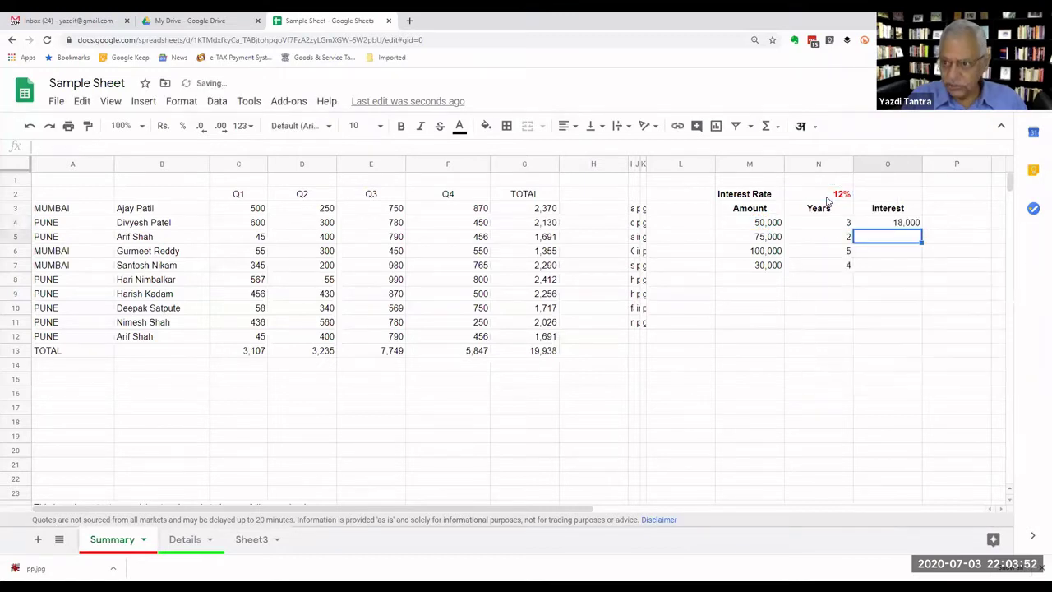
Fill O4's interest formula down to O7.
{"action": "left_click_drag", "start_coordinate": [889, 227], "coordinate": [892, 237]}
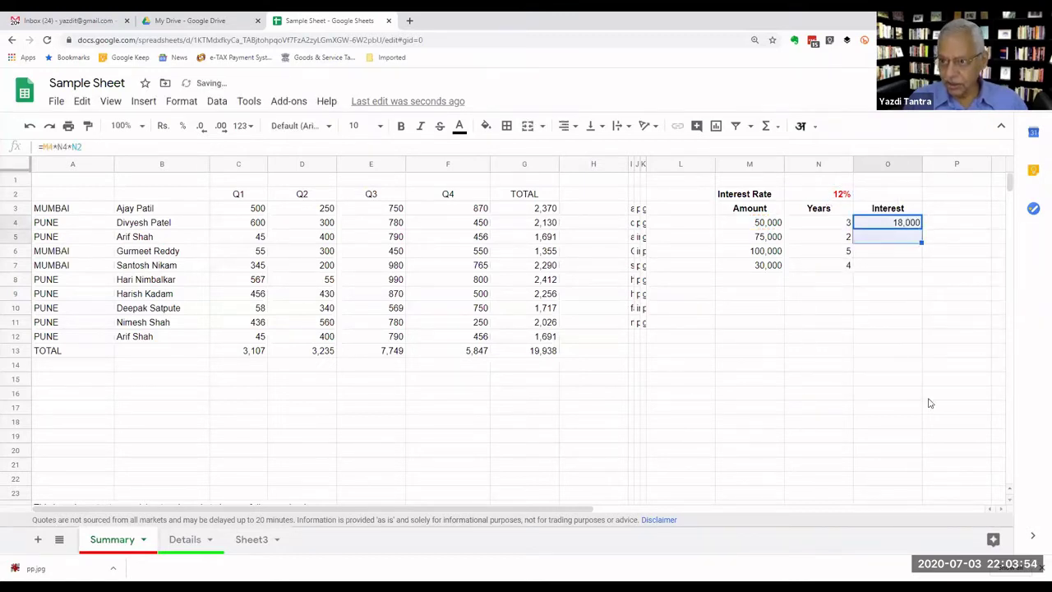
{"action": "left_click", "coordinate": [875, 281]}
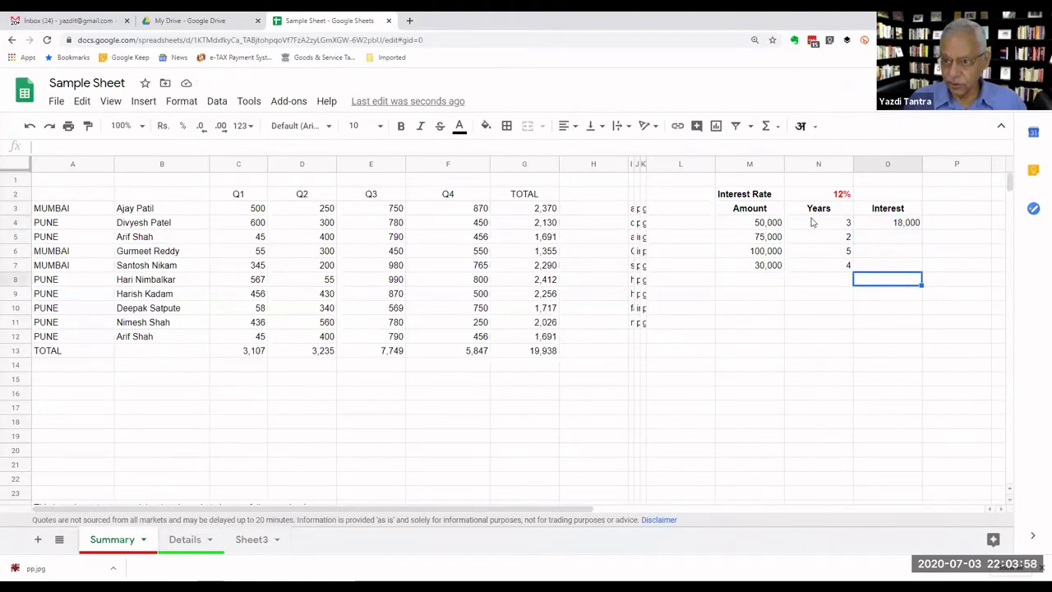
{"action": "left_click", "coordinate": [885, 227]}
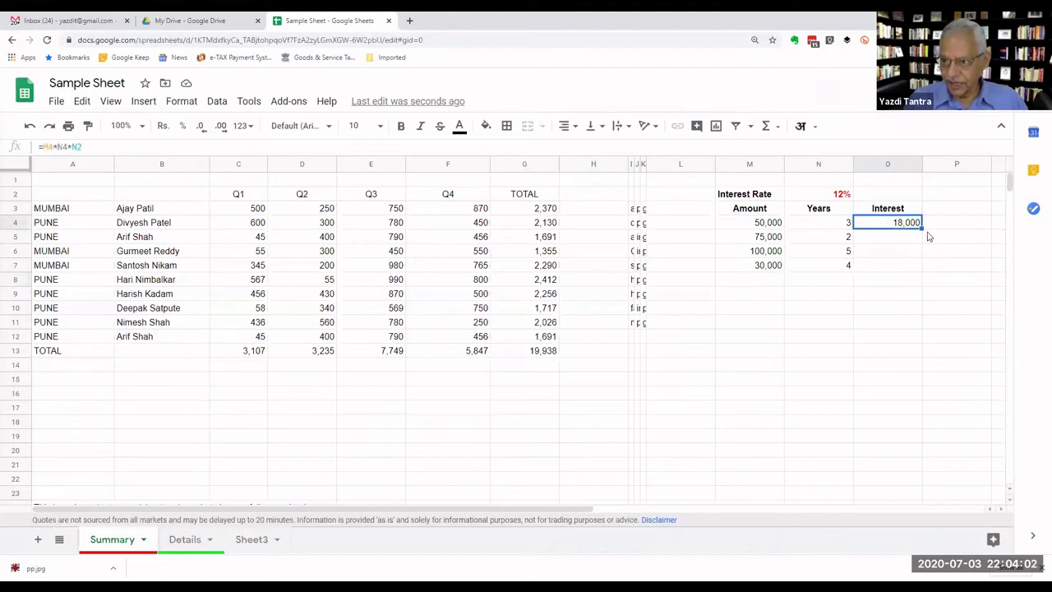
{"action": "left_click_drag", "start_coordinate": [922, 231], "coordinate": [927, 261]}
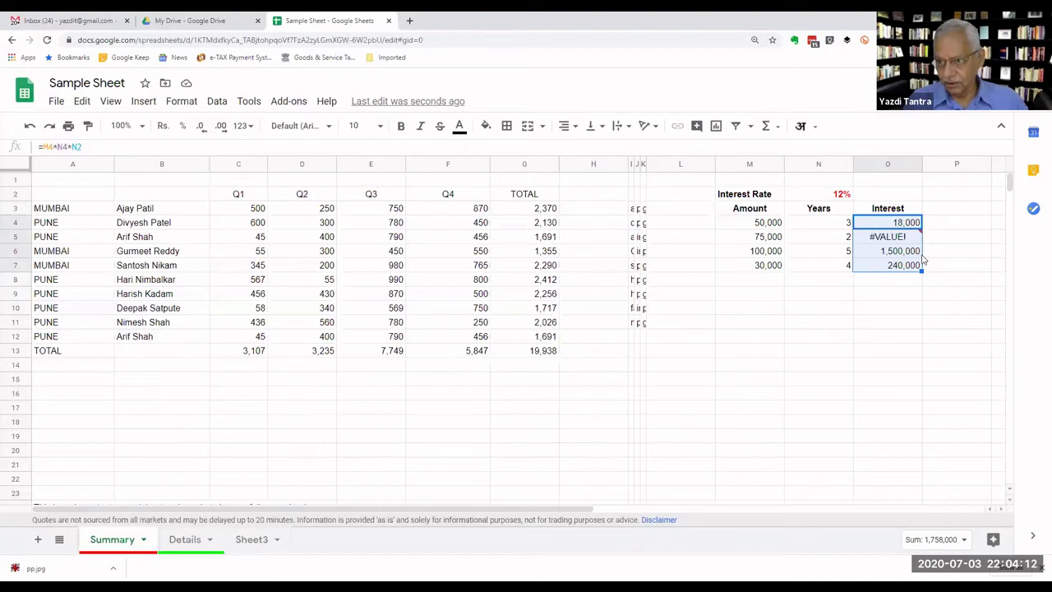
{"action": "mouse_move", "coordinate": [909, 236]}
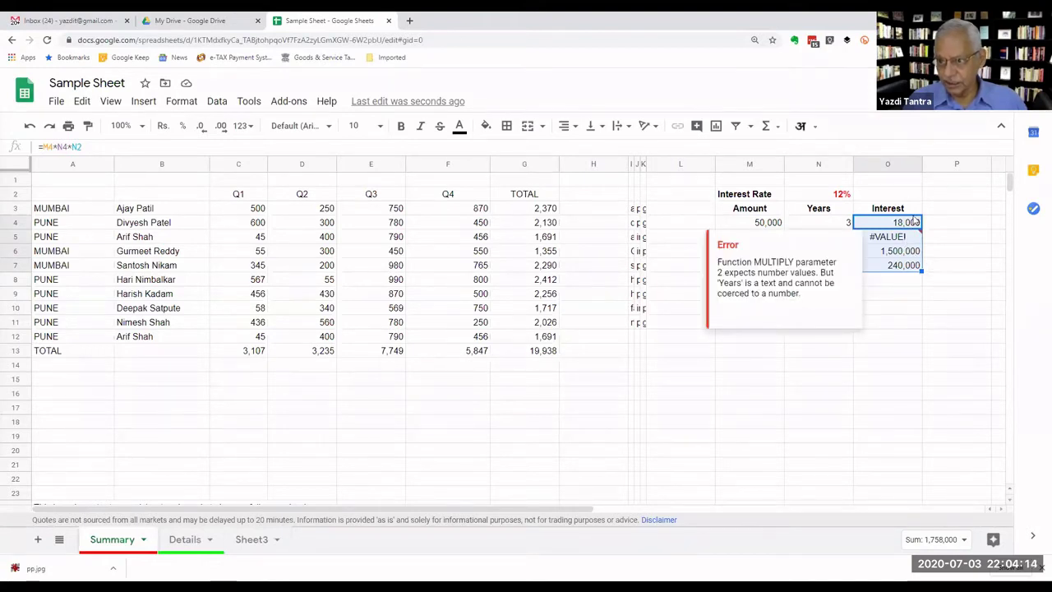
{"action": "left_click", "coordinate": [970, 243]}
{"action": "left_click", "coordinate": [907, 238]}
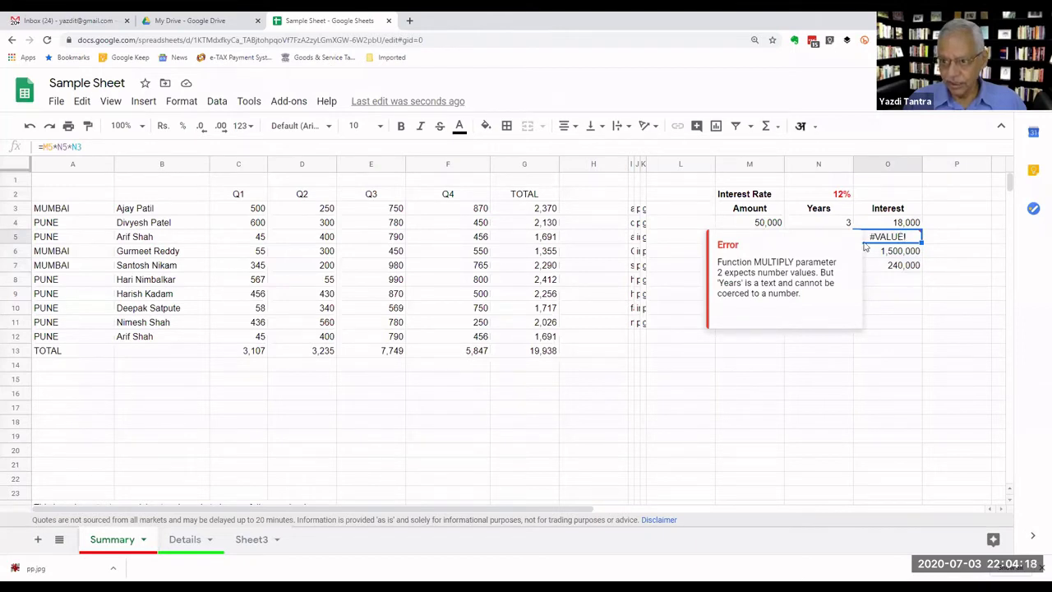
{"action": "left_click", "coordinate": [968, 294]}
{"action": "mouse_move", "coordinate": [900, 238]}
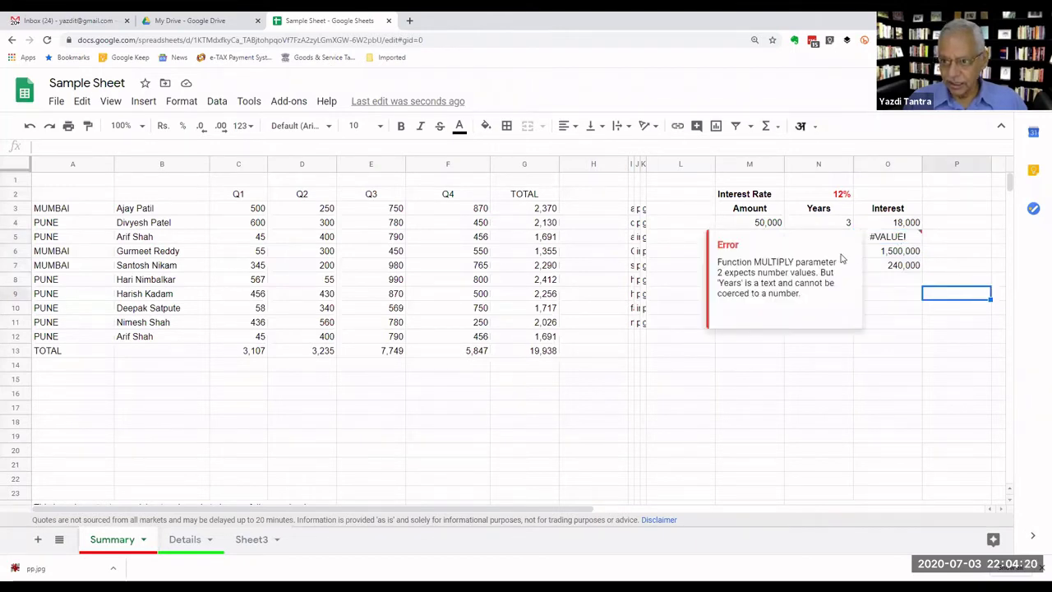
{"action": "left_click", "coordinate": [889, 241]}
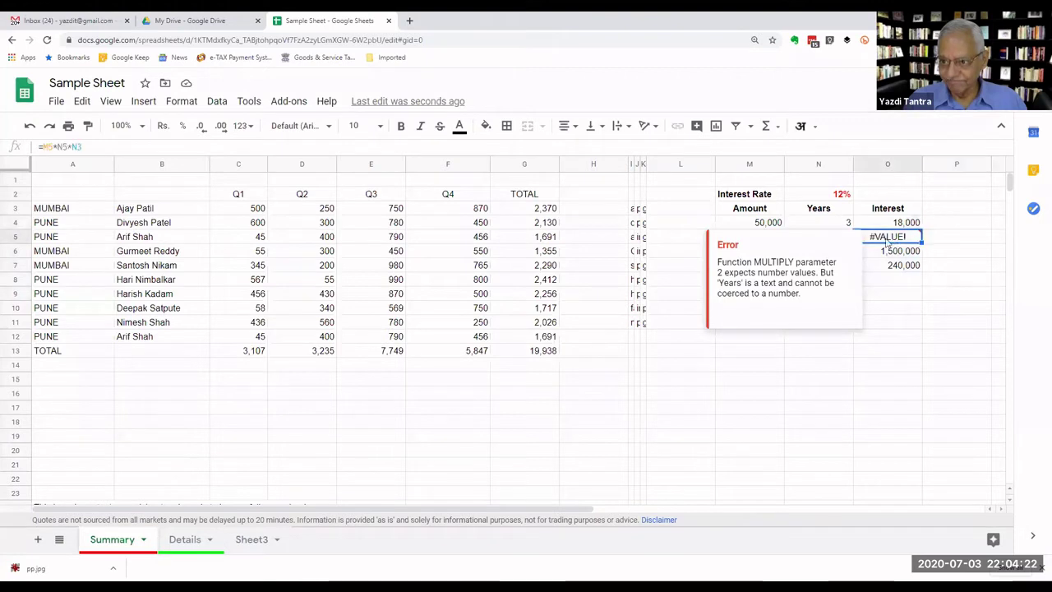
{"action": "left_click", "coordinate": [917, 226]}
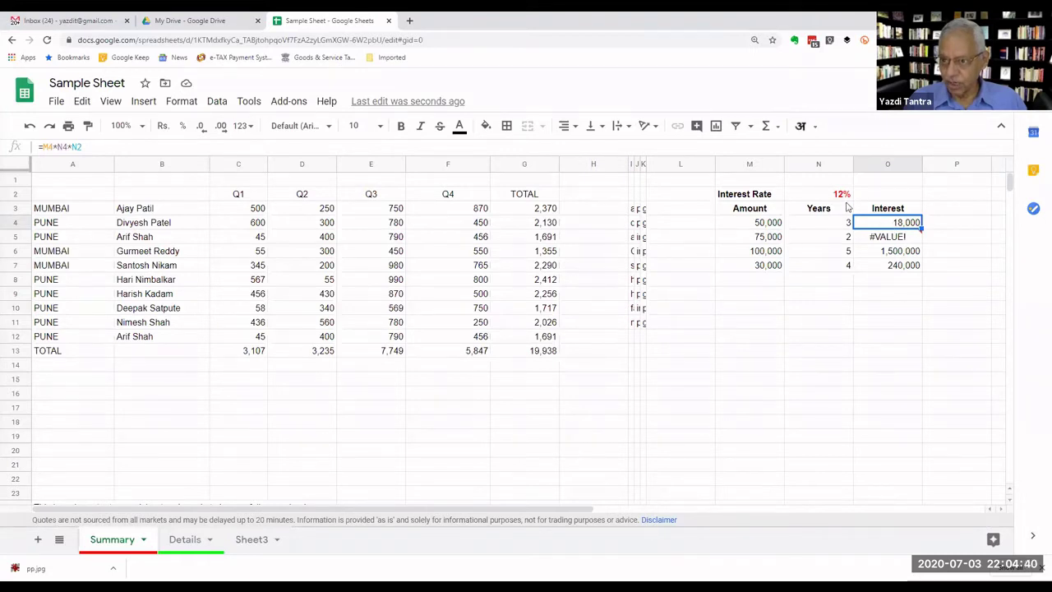
{"action": "left_click", "coordinate": [892, 237]}
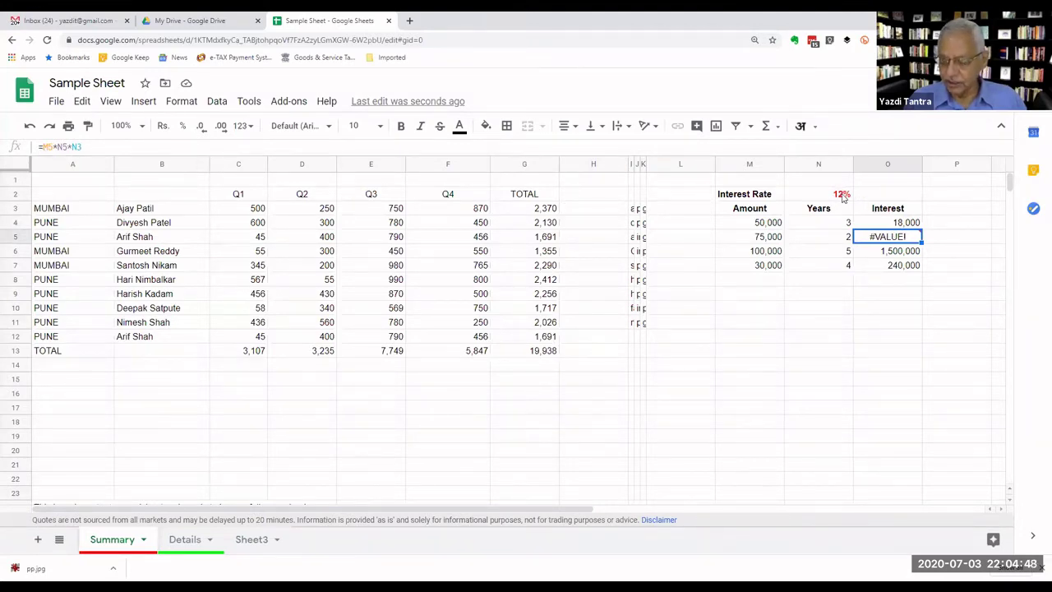
{"action": "left_click", "coordinate": [898, 226]}
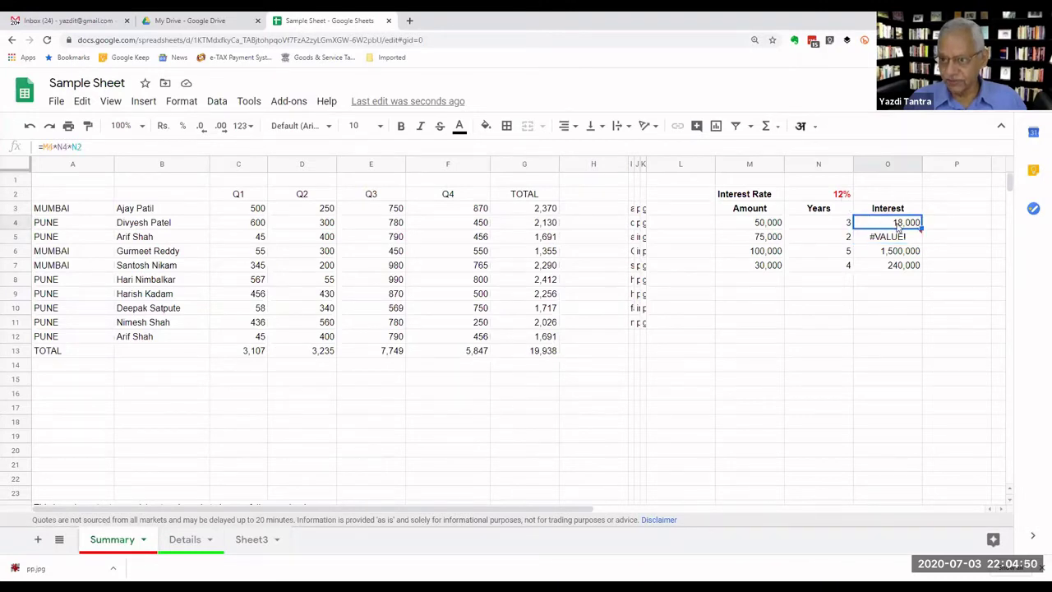
Make O4's rate reference absolute ($N$2) and fill it down to O7, giving 18,000, 18,000, 60,000, 14,400.
{"action": "double_click", "coordinate": [897, 226]}
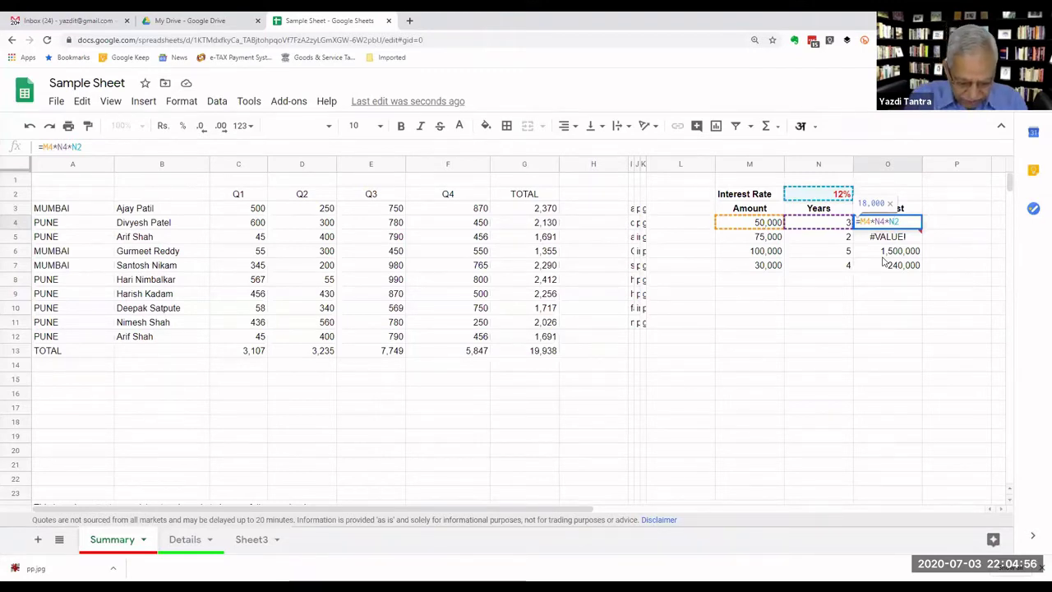
{"action": "key", "text": "F4"}
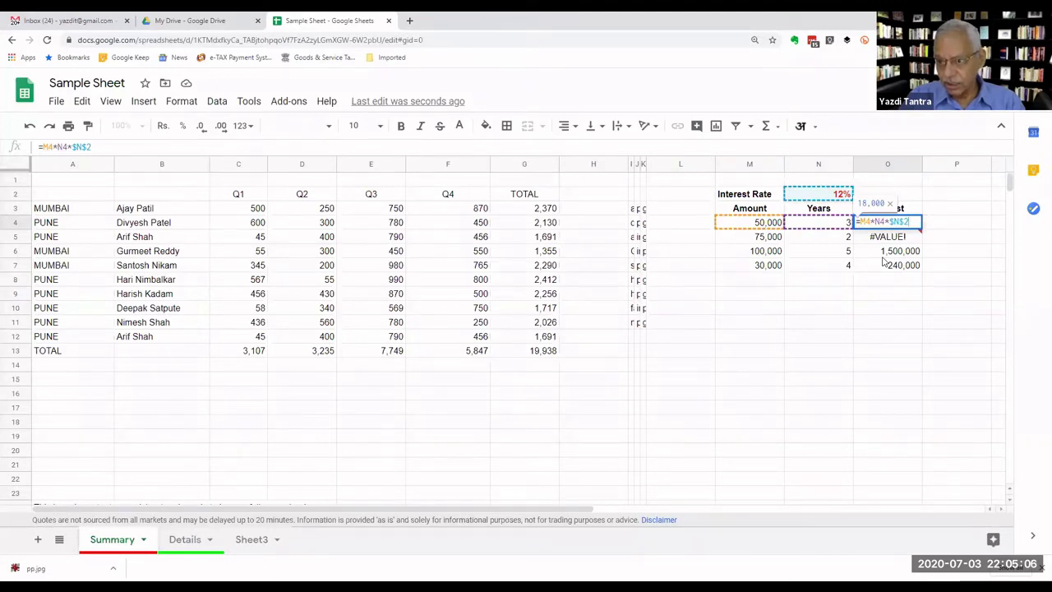
{"action": "key", "text": "Return"}
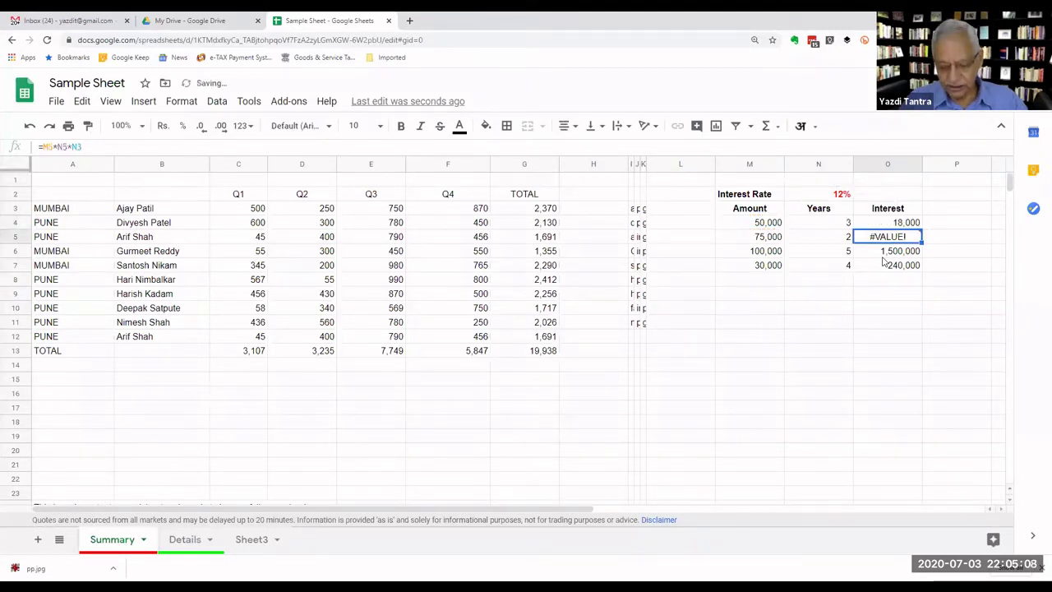
{"action": "left_click", "coordinate": [845, 195]}
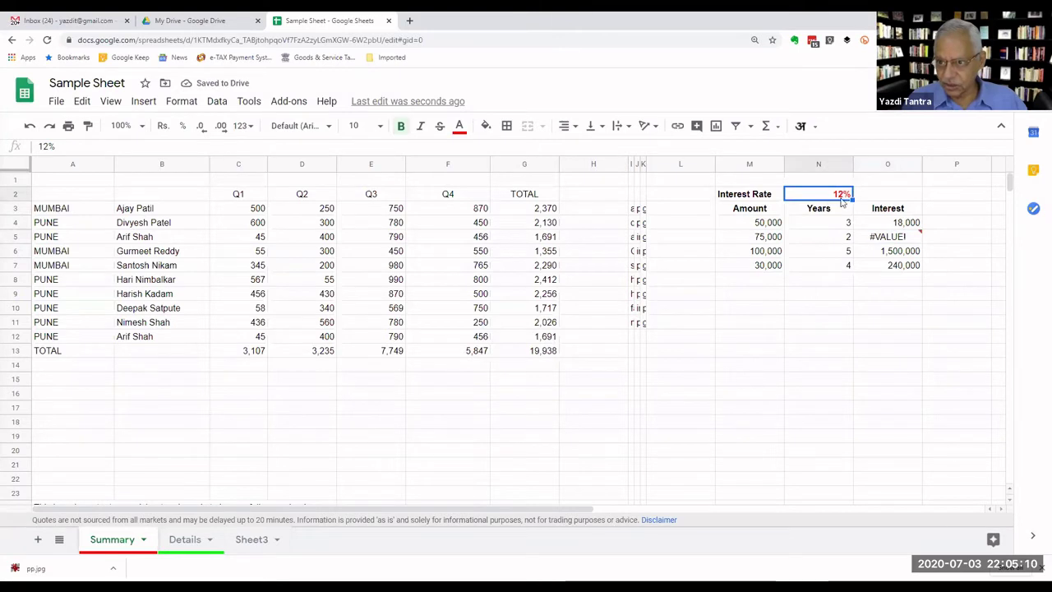
{"action": "left_click", "coordinate": [880, 227]}
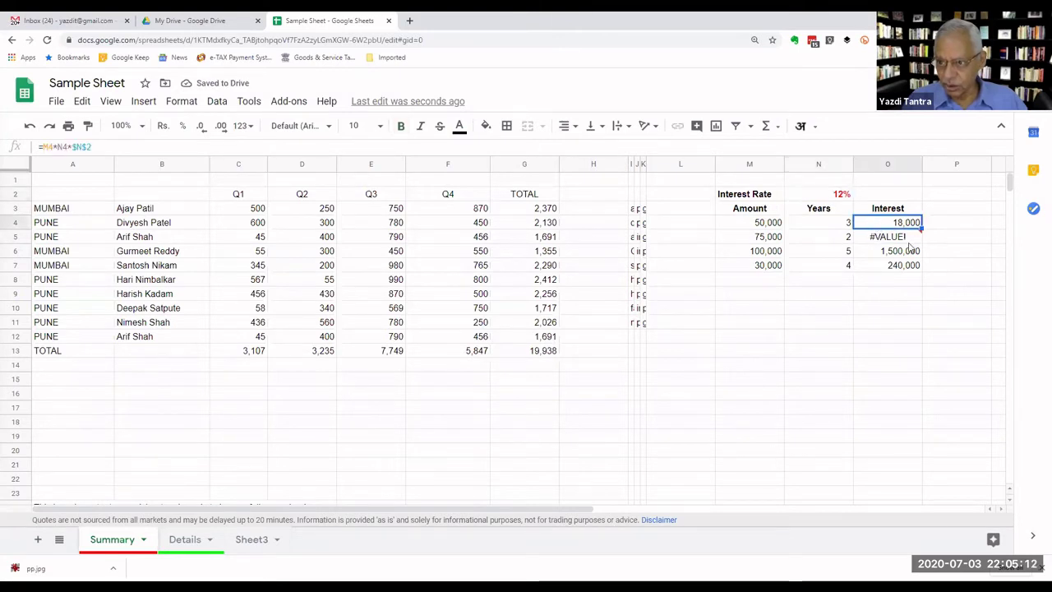
{"action": "left_click_drag", "start_coordinate": [921, 230], "coordinate": [912, 268]}
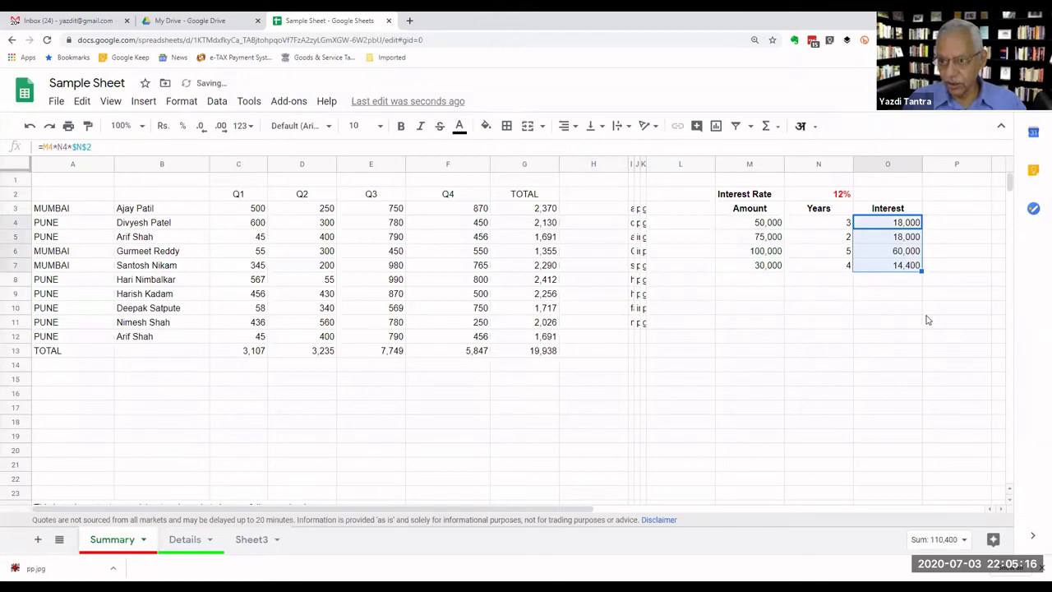
{"action": "left_click", "coordinate": [909, 236]}
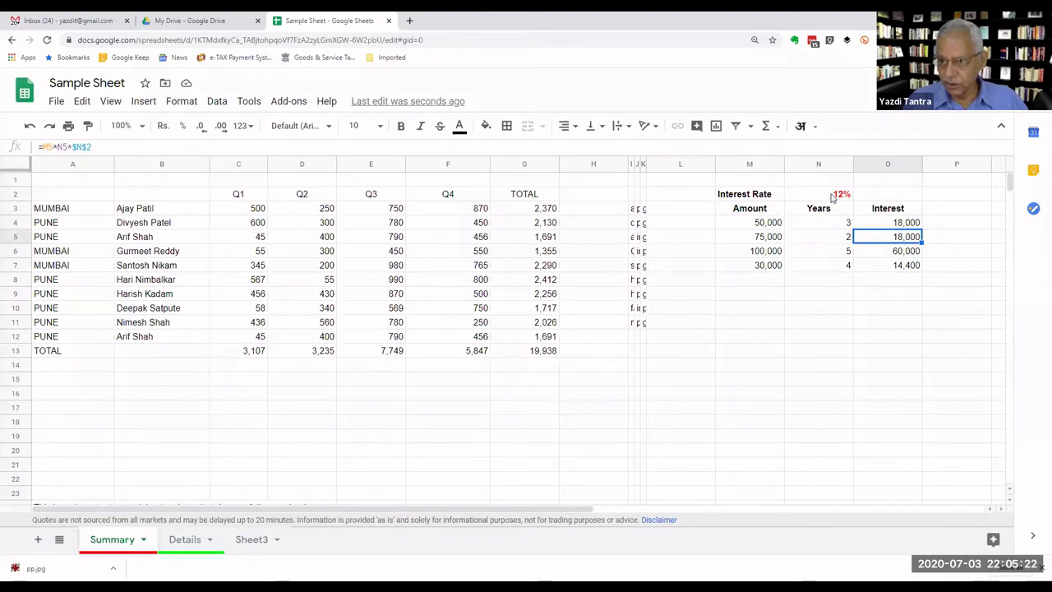
{"action": "left_click", "coordinate": [904, 256]}
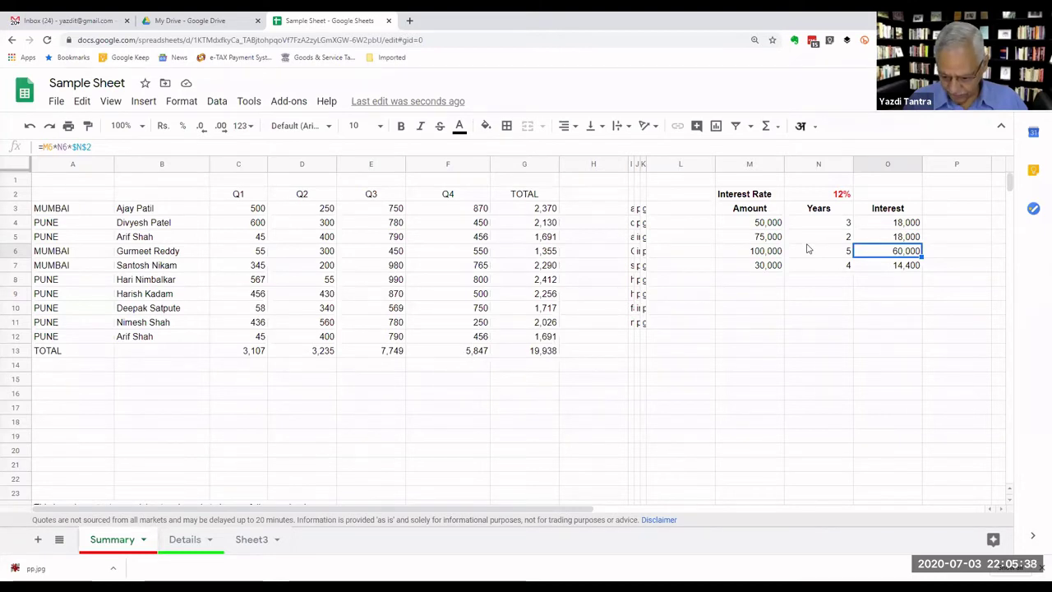
{"action": "left_click", "coordinate": [896, 225]}
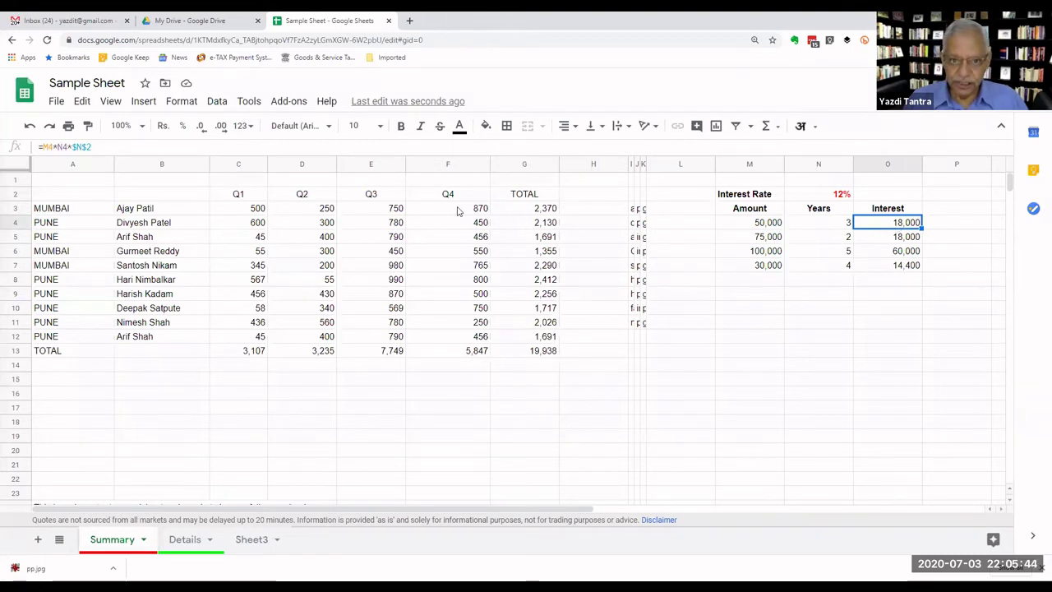
{"action": "left_click", "coordinate": [527, 212]}
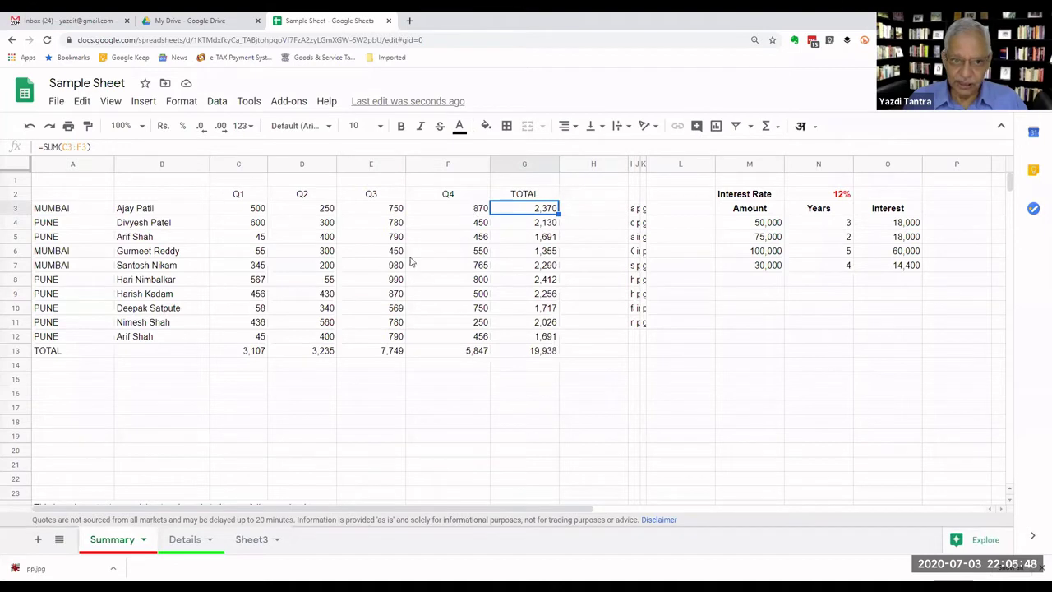
{"action": "left_click", "coordinate": [543, 224]}
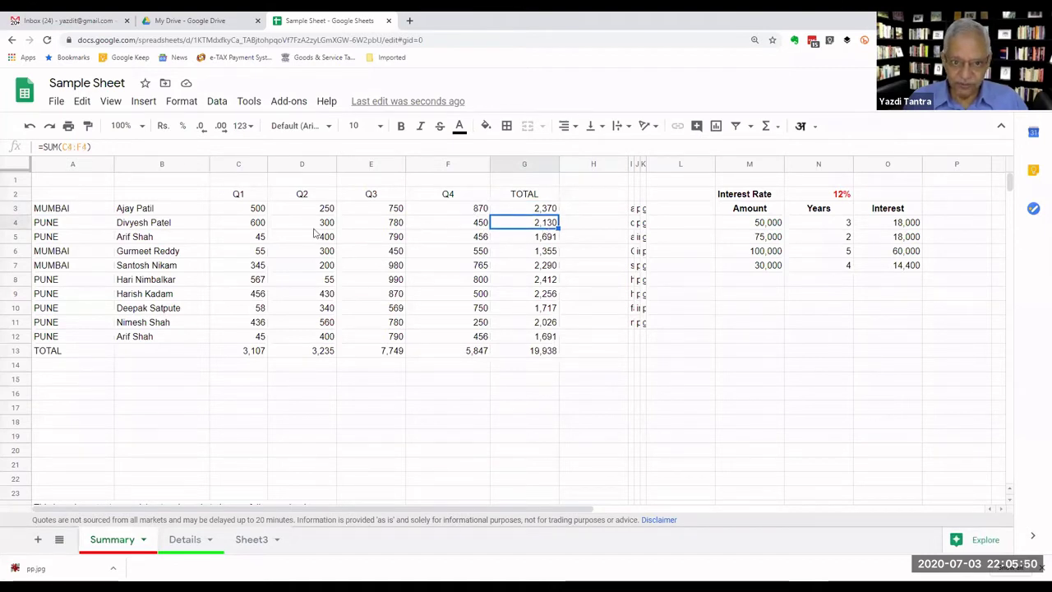
{"action": "left_click", "coordinate": [528, 236]}
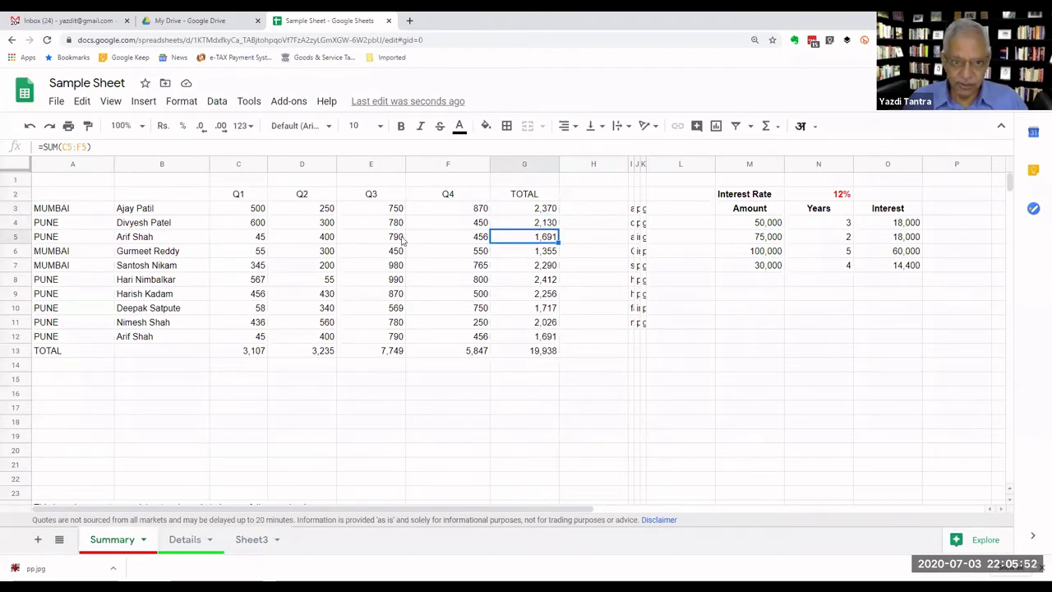
{"action": "left_click", "coordinate": [885, 227]}
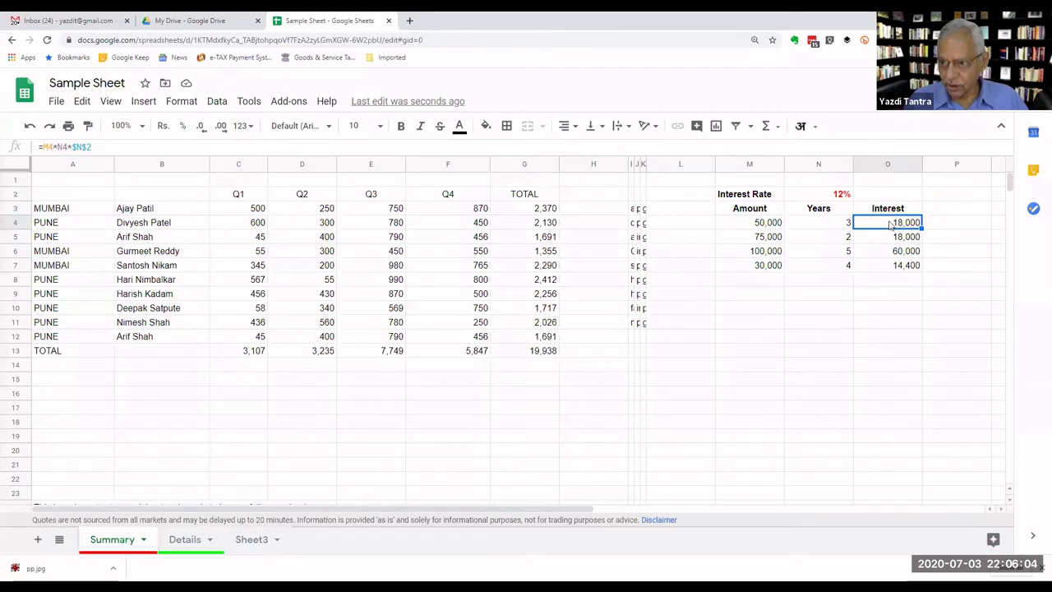
{"action": "double_click", "coordinate": [890, 223]}
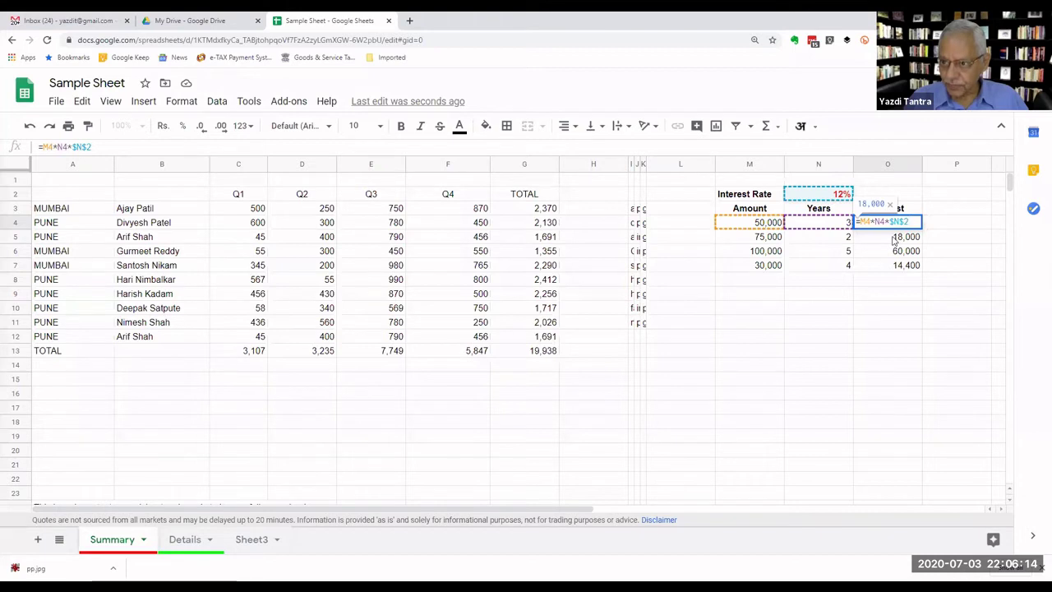
{"action": "left_click", "coordinate": [896, 238]}
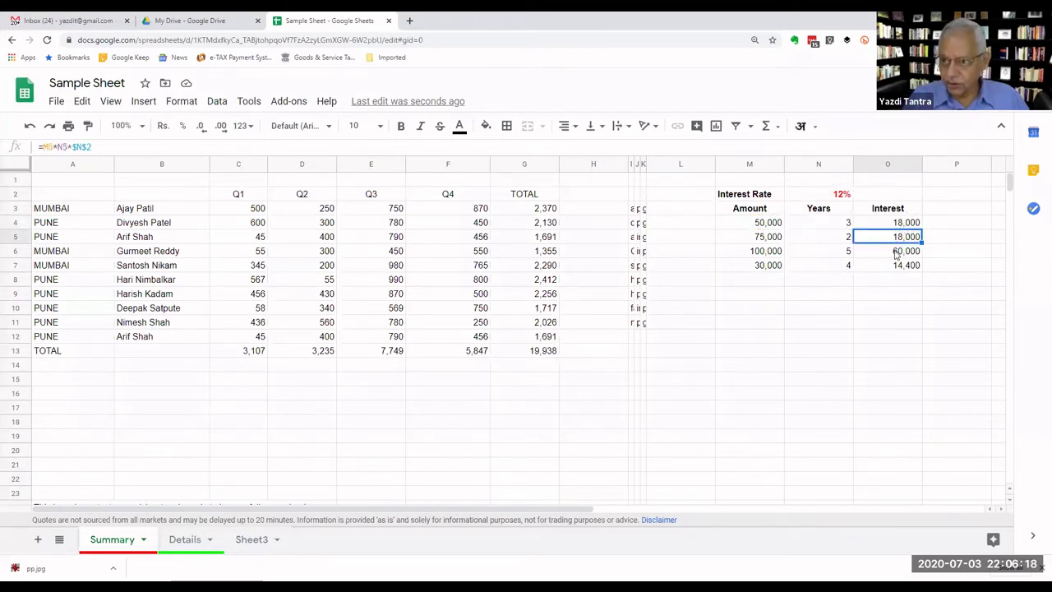
{"action": "key", "text": "F2"}
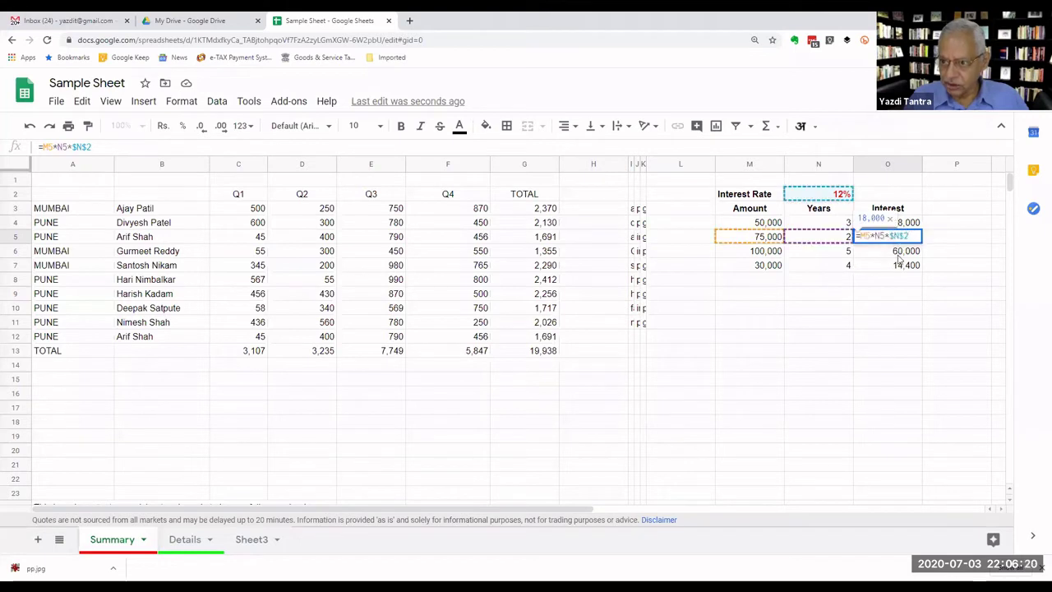
{"action": "key", "text": "Return"}
{"action": "key", "text": "F2"}
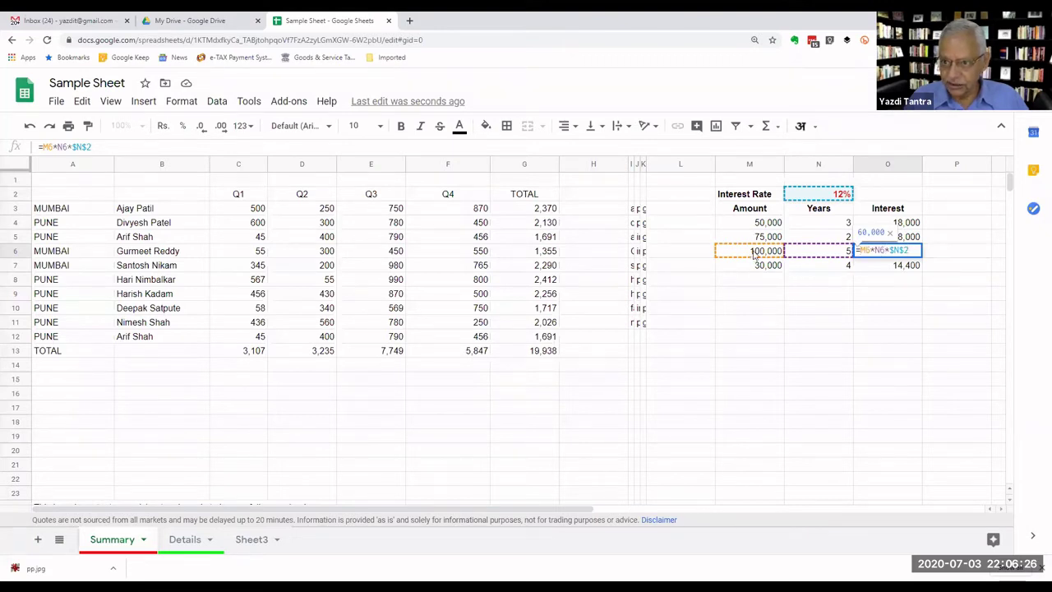
{"action": "key", "text": "Return"}
{"action": "key", "text": "F2"}
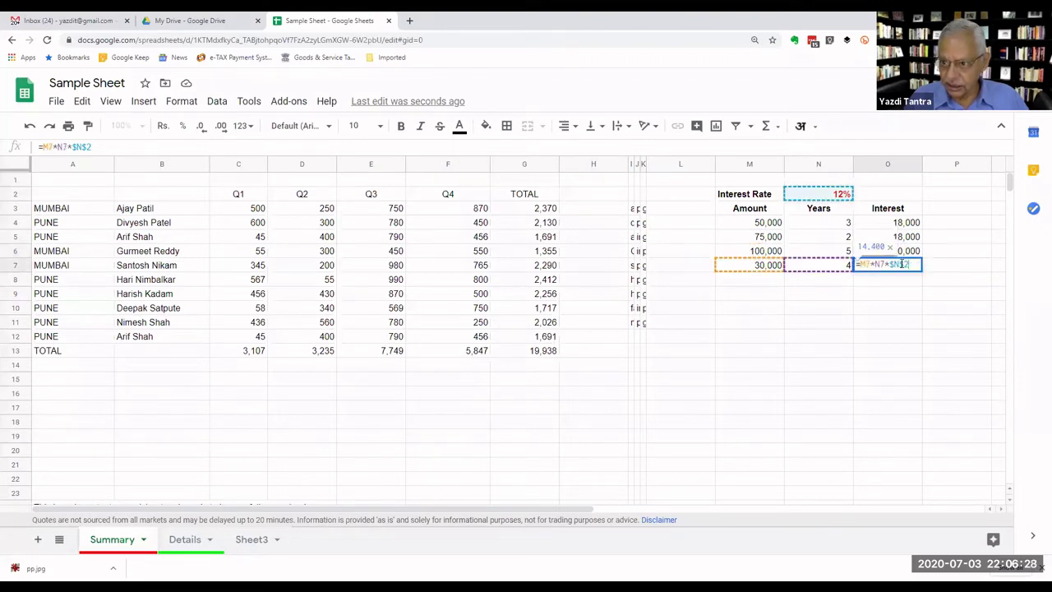
{"action": "left_click", "coordinate": [903, 337]}
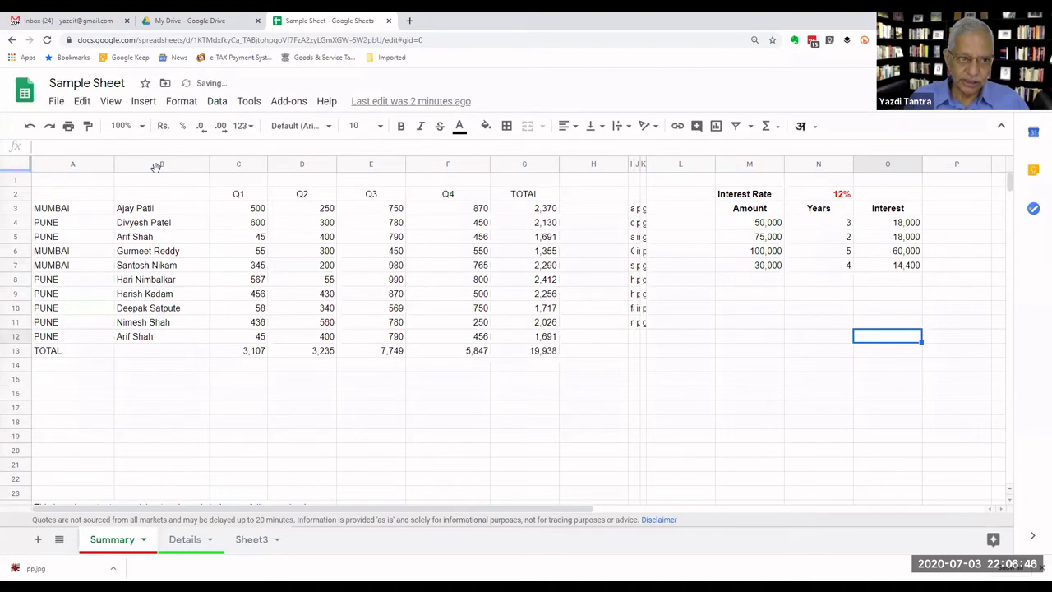
Toggle bold on the names in column B on and back off.
{"action": "left_click", "coordinate": [158, 167]}
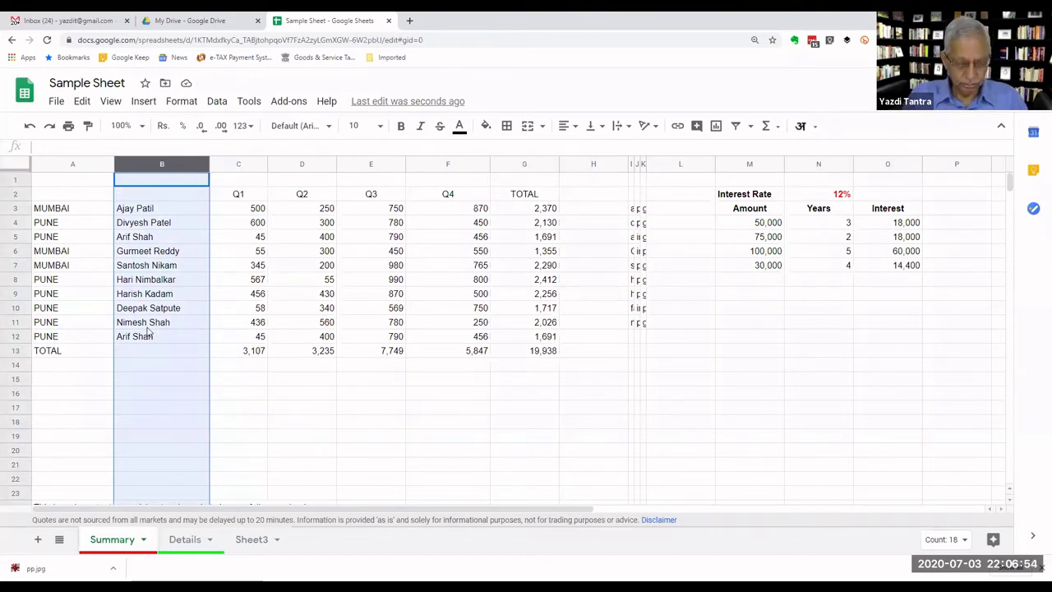
{"action": "key", "text": "ctrl+b"}
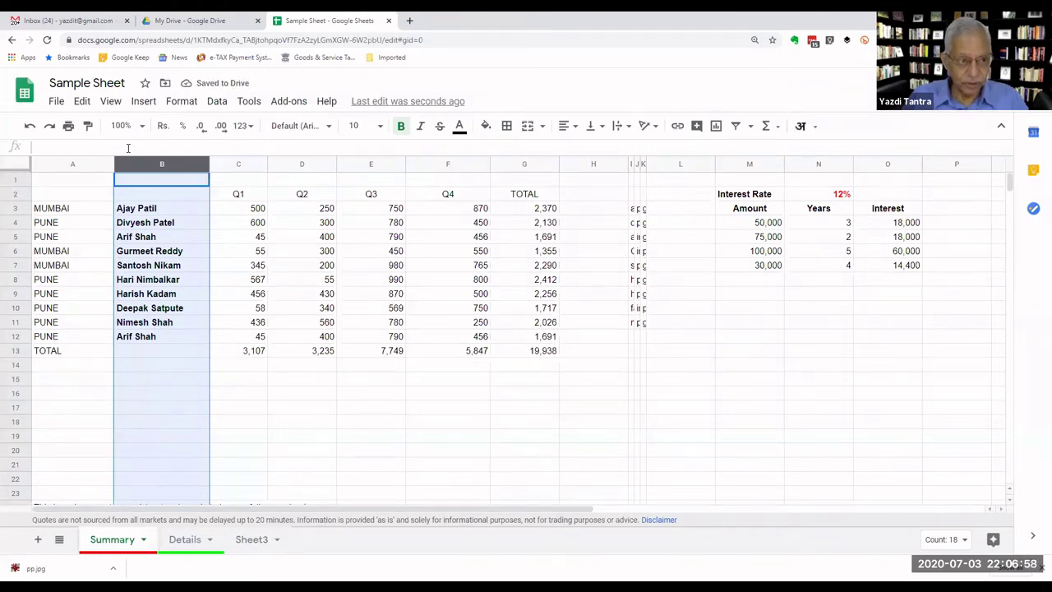
{"action": "key", "text": "ctrl+b"}
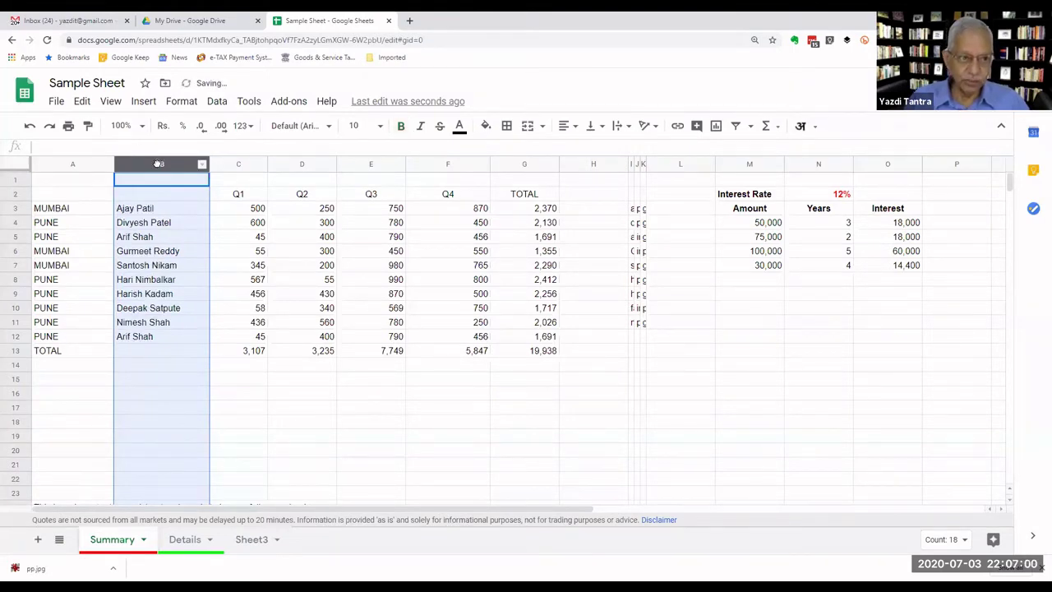
Make the Q1 to TOTAL header cells C2:G2 bold with a yellow fill, then reselect O5.
{"action": "left_click", "coordinate": [248, 208]}
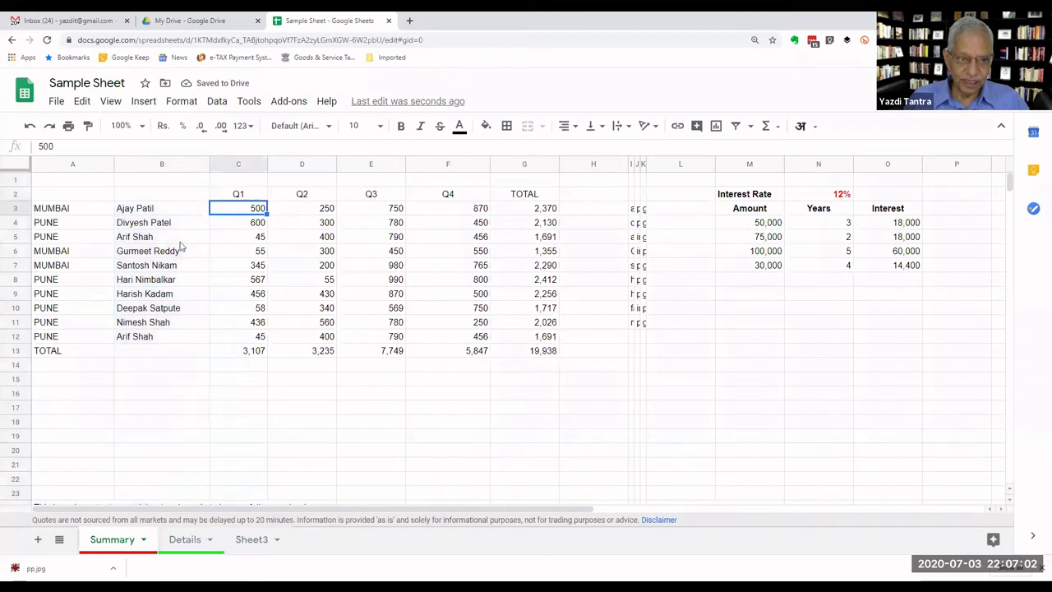
{"action": "left_click_drag", "start_coordinate": [234, 194], "coordinate": [540, 197]}
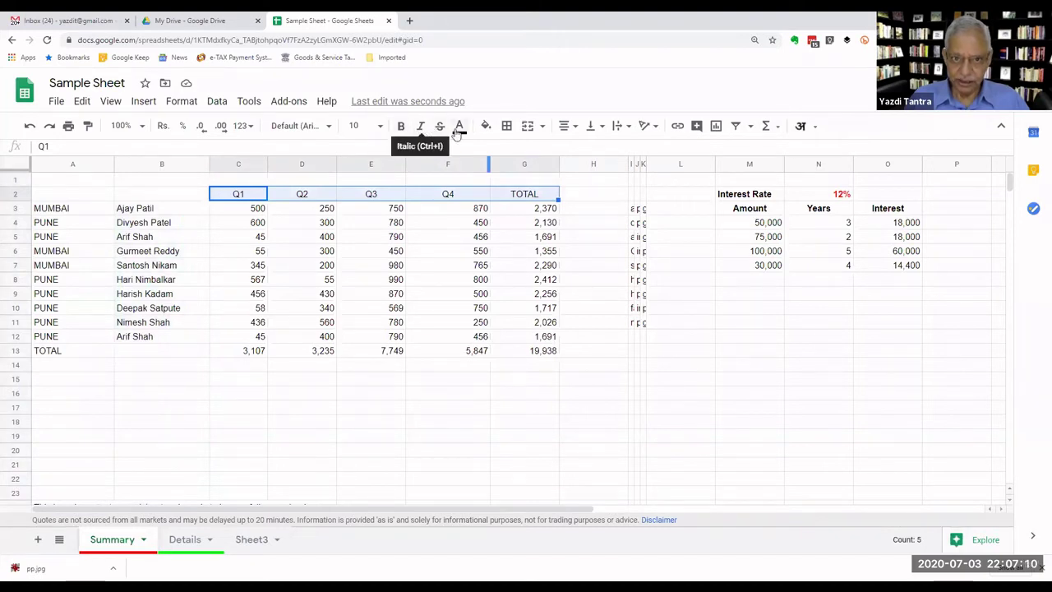
{"action": "left_click", "coordinate": [401, 127]}
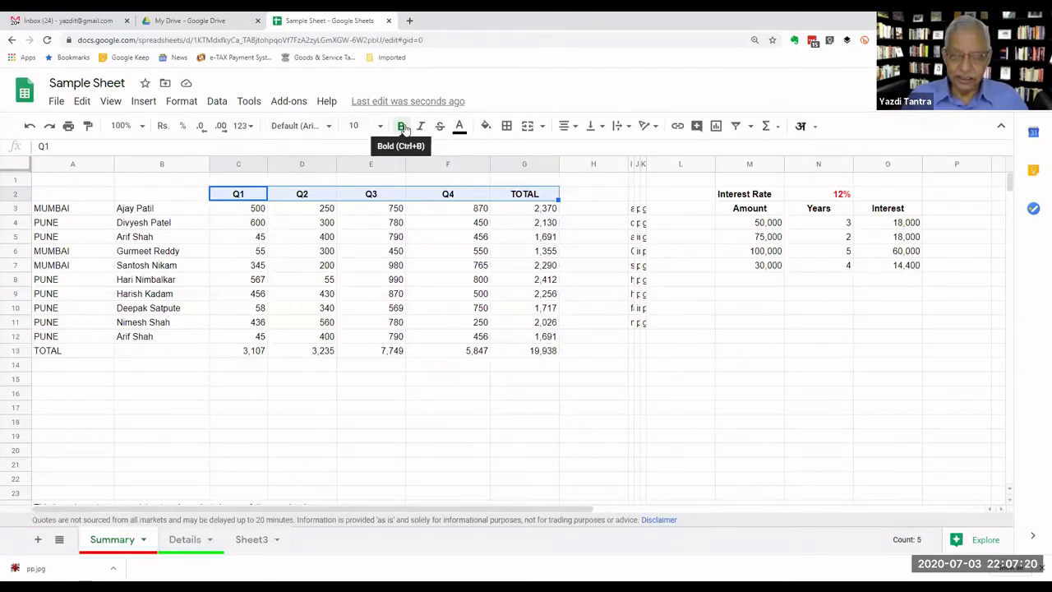
{"action": "left_click", "coordinate": [487, 129]}
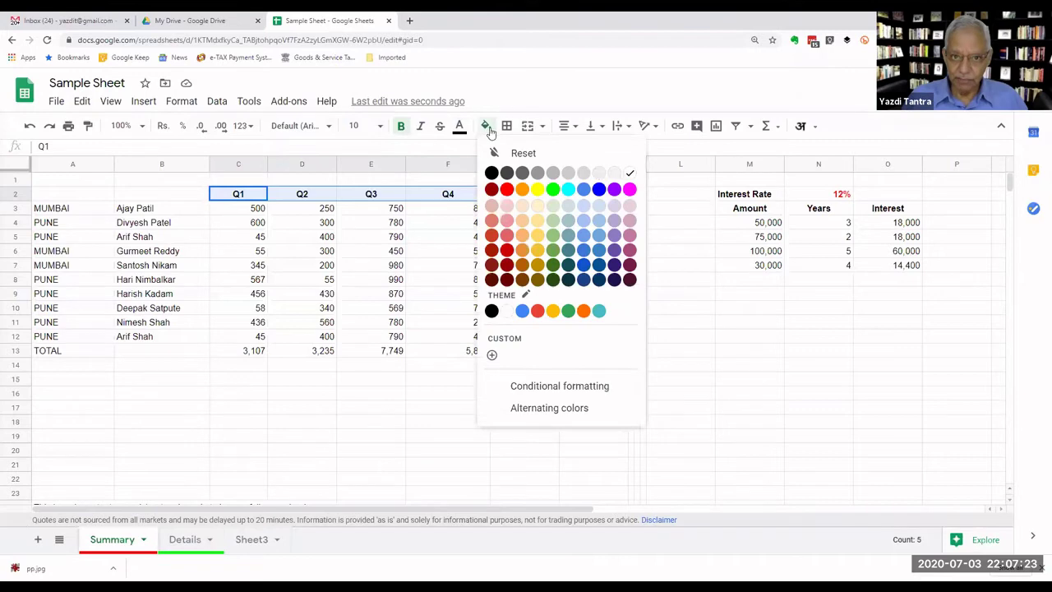
{"action": "left_click", "coordinate": [538, 189]}
{"action": "left_click", "coordinate": [413, 254]}
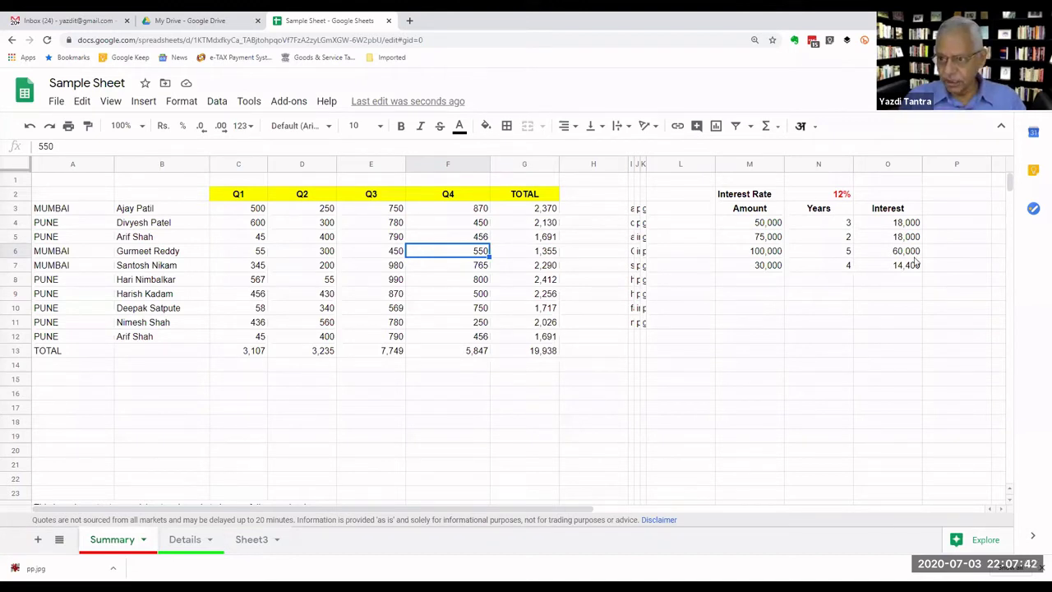
{"action": "left_click", "coordinate": [889, 237]}
{"action": "key", "text": "F2"}
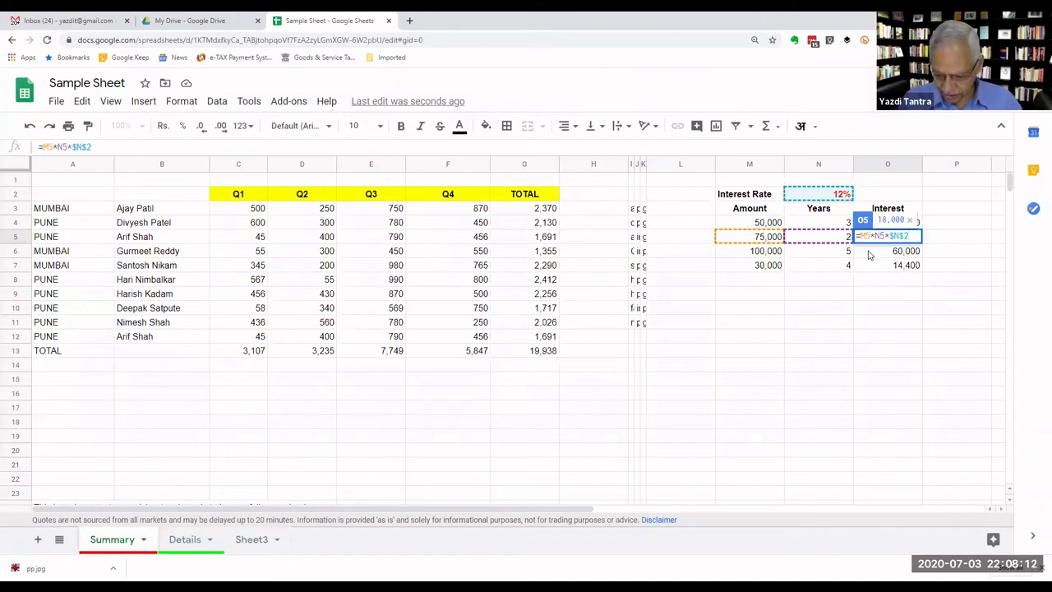
{"action": "key", "text": "Return"}
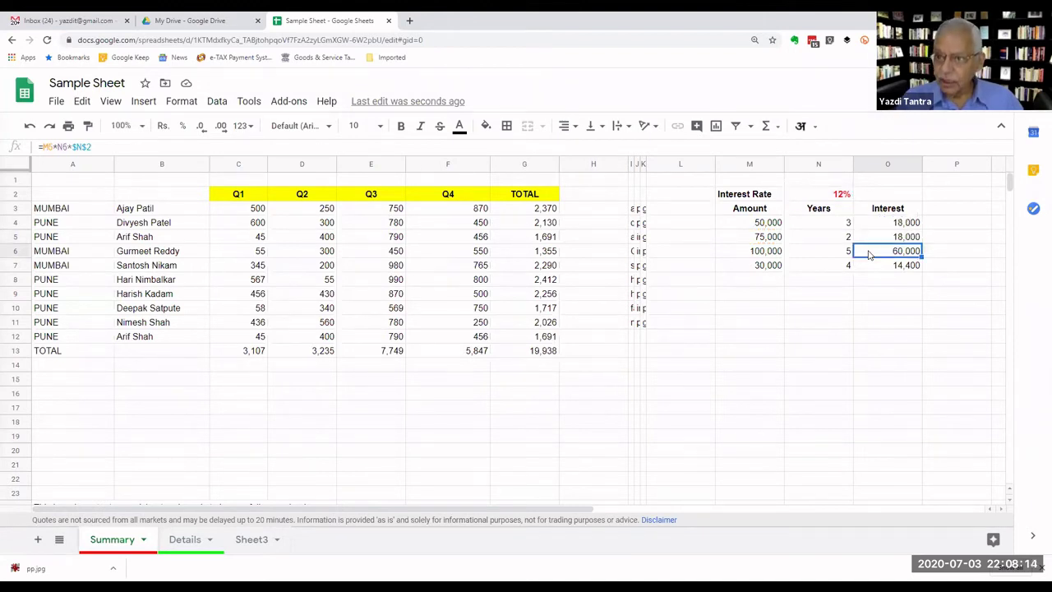
{"action": "double_click", "coordinate": [905, 250]}
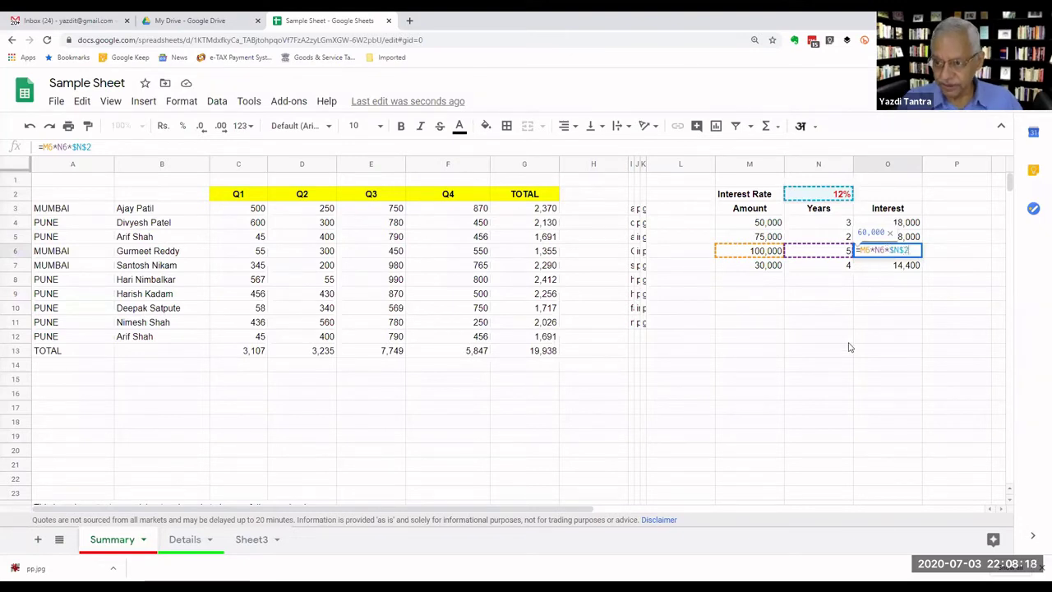
{"action": "left_click", "coordinate": [865, 312]}
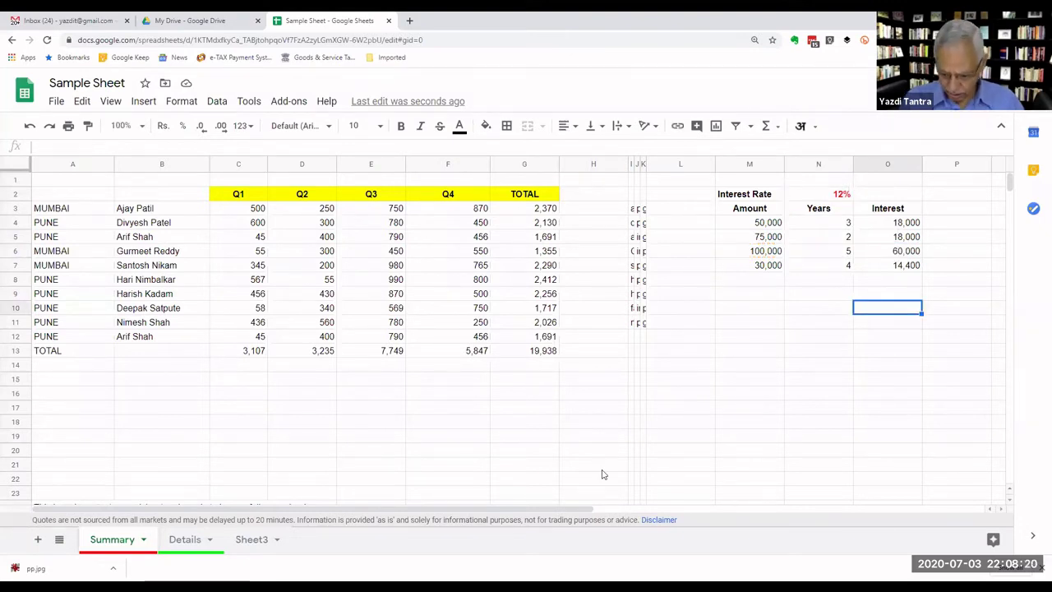
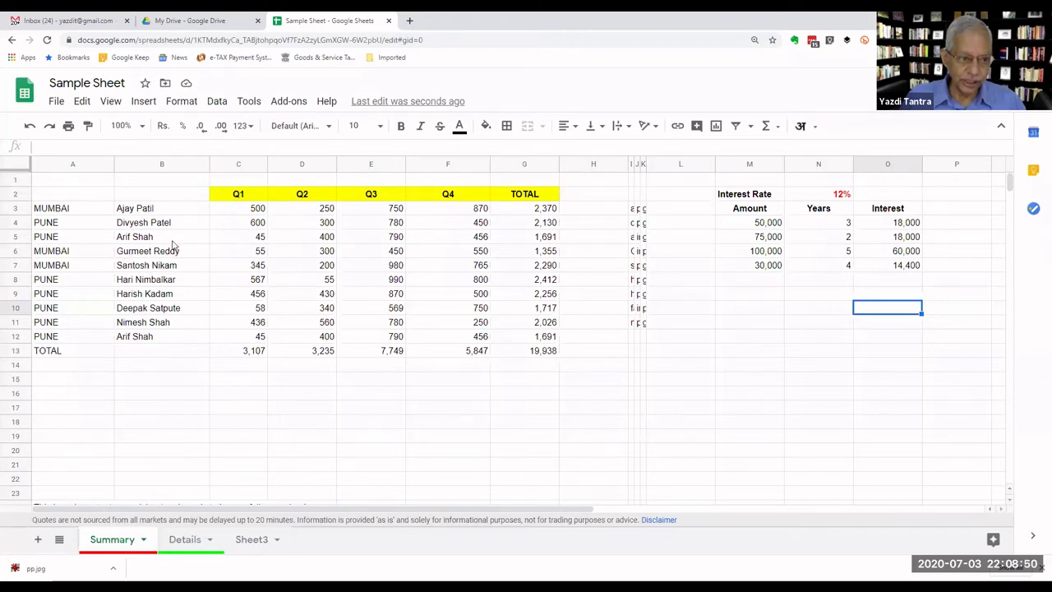
Check the underlying date values in A40:B40 and the time values in A41:B41.
{"action": "scroll", "coordinate": [172, 245], "scroll_direction": "down", "scroll_amount": 5}
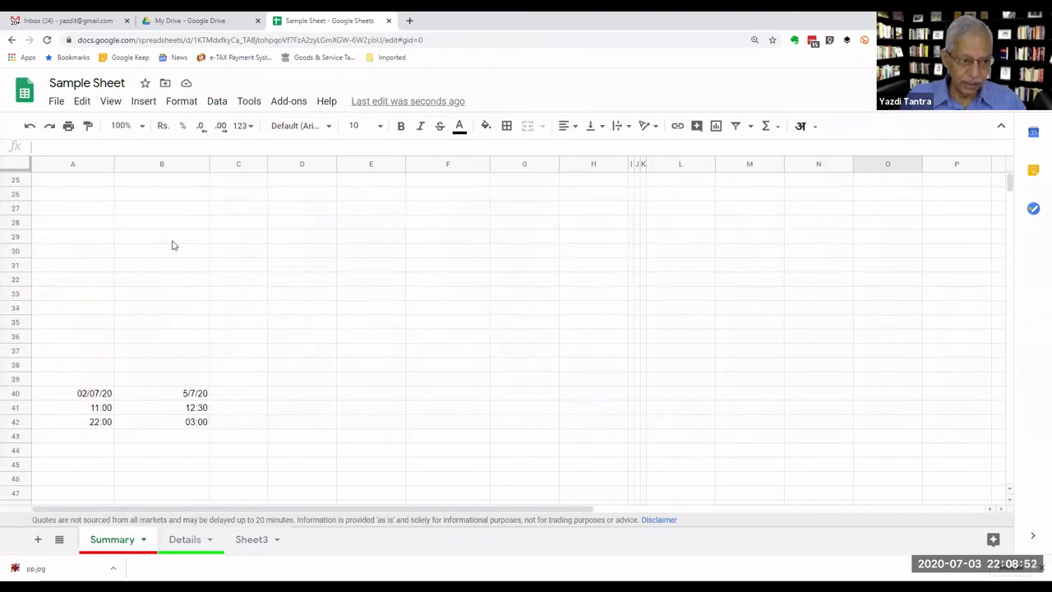
{"action": "left_click", "coordinate": [97, 398]}
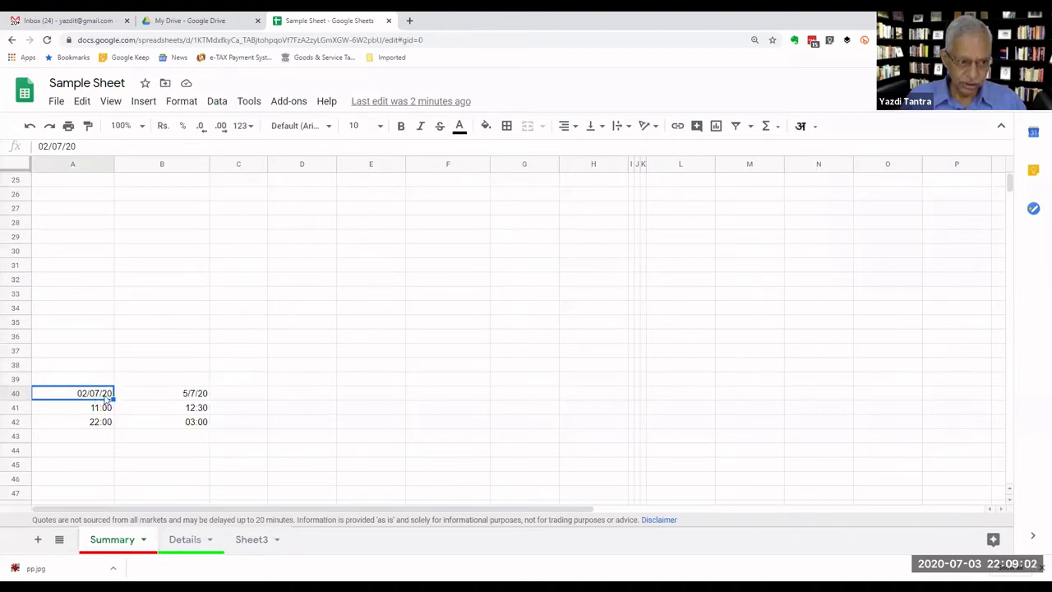
{"action": "left_click", "coordinate": [161, 395]}
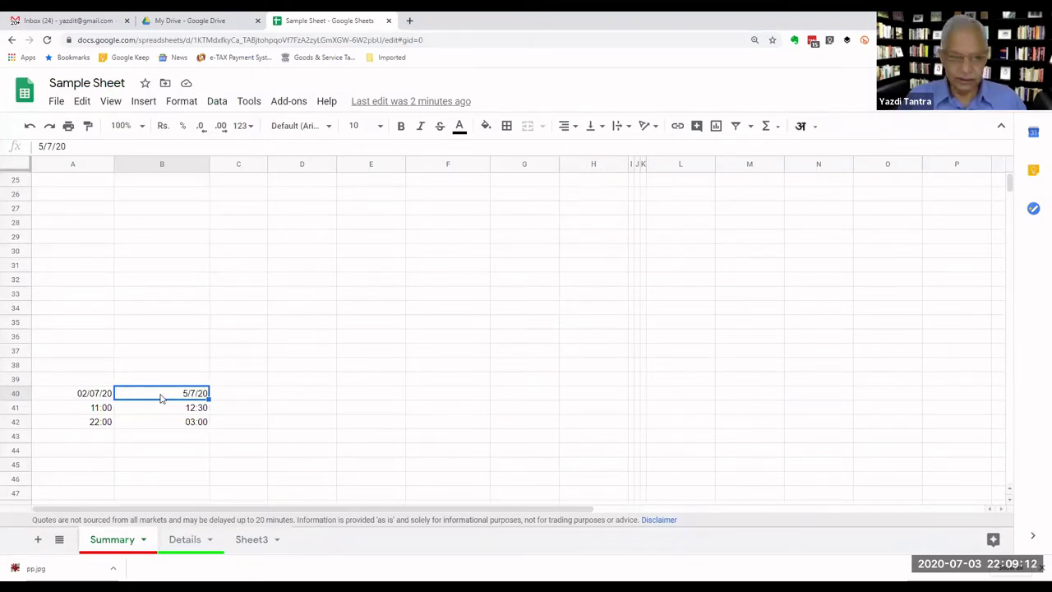
{"action": "left_click", "coordinate": [104, 410]}
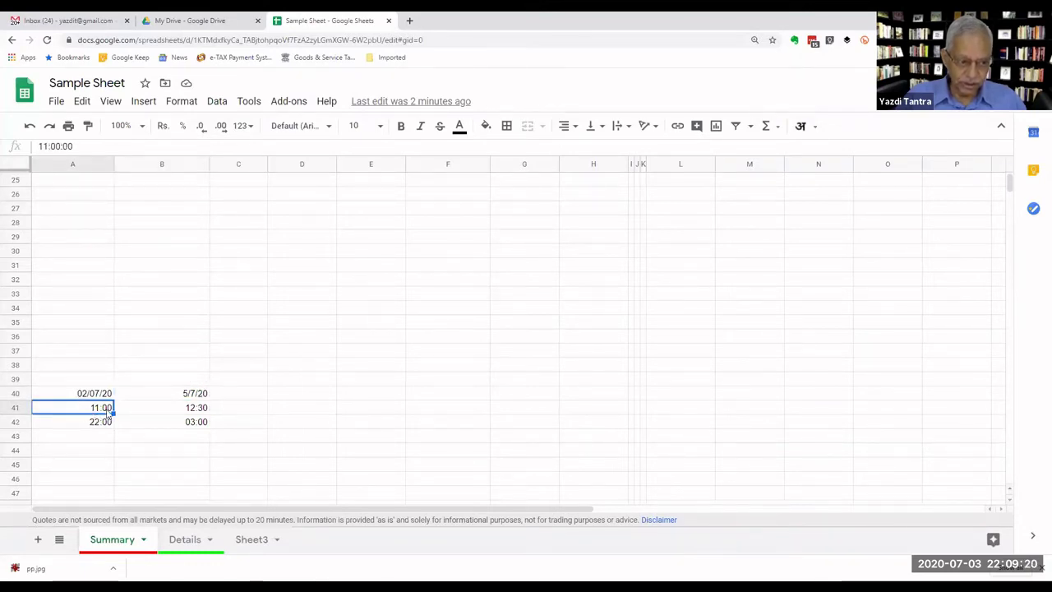
{"action": "left_click", "coordinate": [192, 413]}
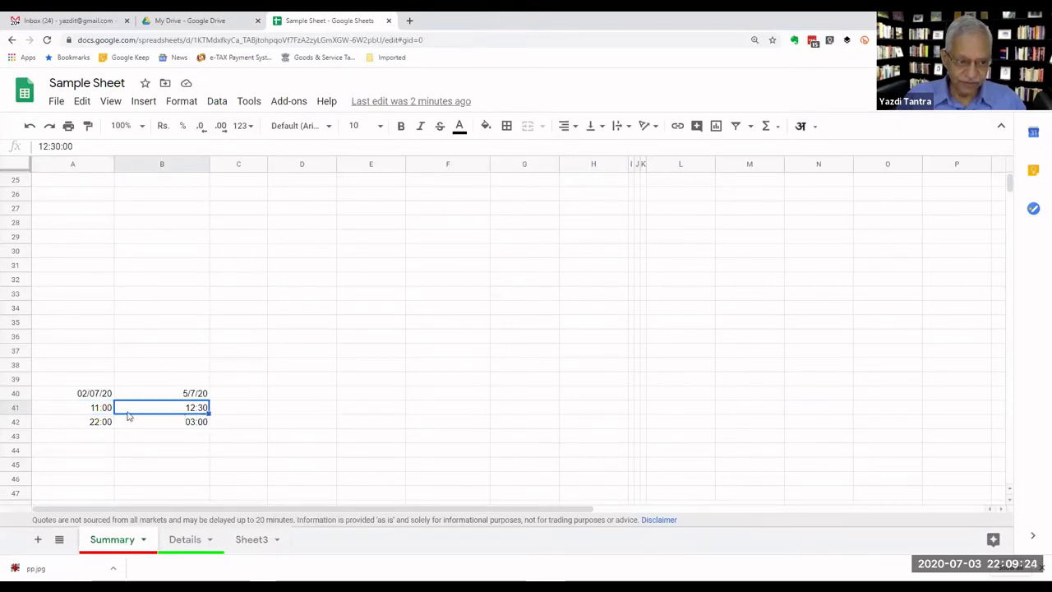
{"action": "left_click", "coordinate": [89, 396]}
{"action": "left_click", "coordinate": [156, 395]}
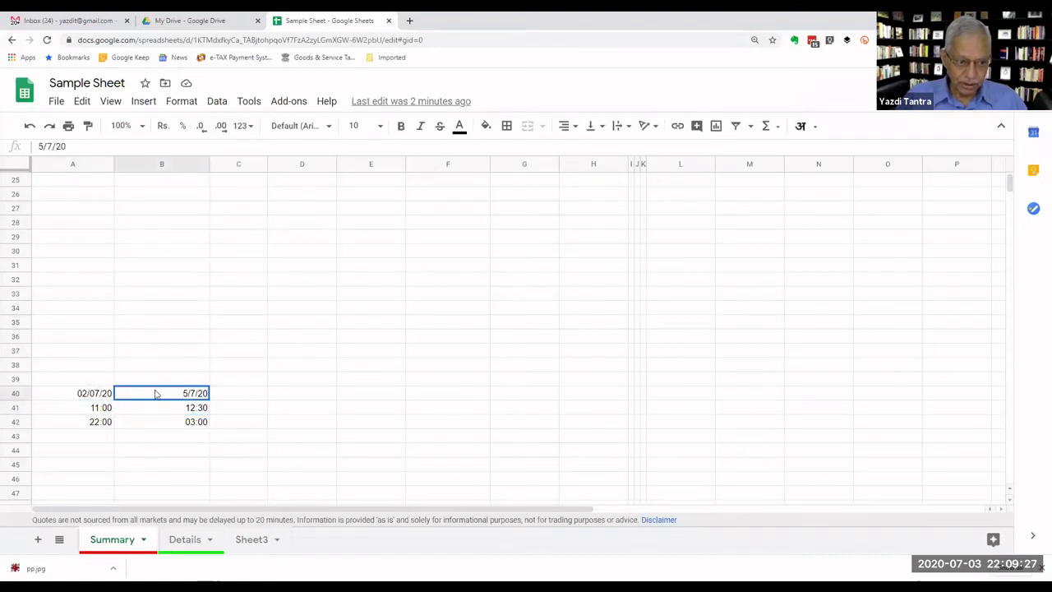
{"action": "left_click", "coordinate": [289, 395]}
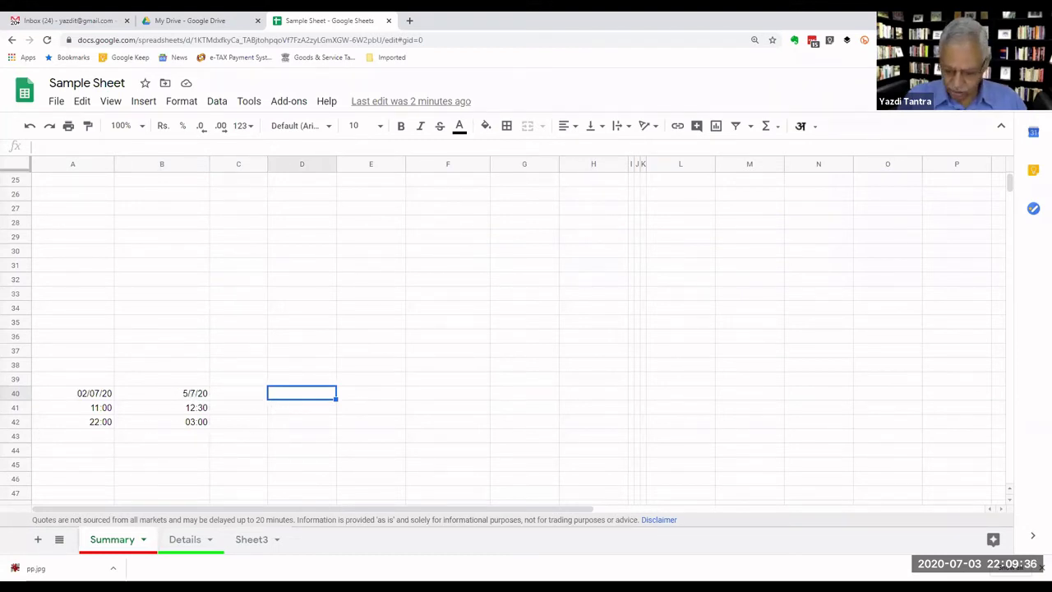
Enter =B40-A40 in D40 to get the 3-day difference.
{"action": "type", "text": "="}
{"action": "key", "text": "Left"}
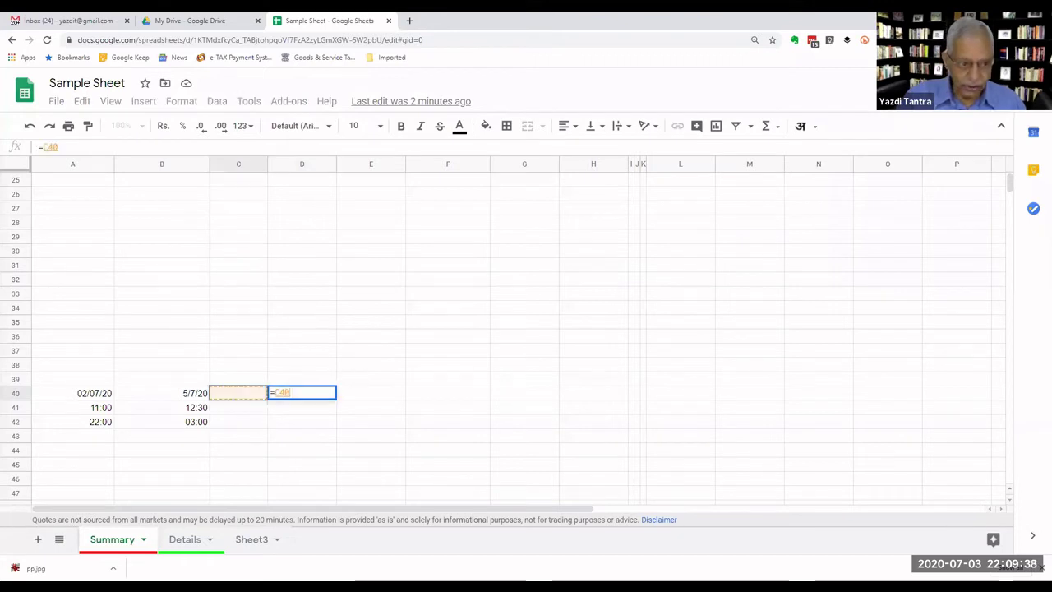
{"action": "key", "text": "Left"}
{"action": "type", "text": "-"}
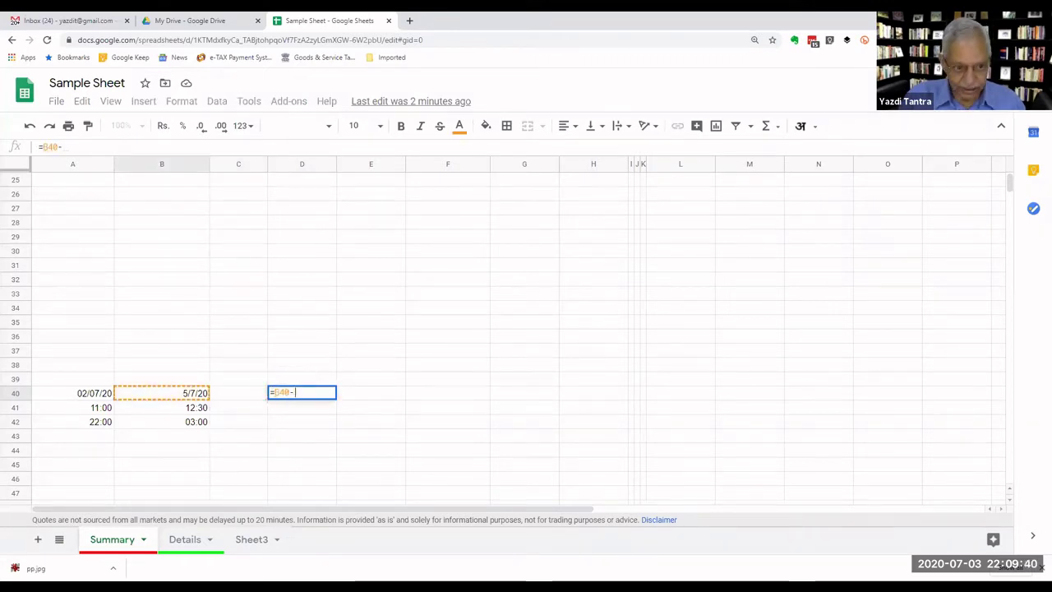
{"action": "key", "text": "Left"}
{"action": "key", "text": "Left"}
{"action": "key", "text": "Left"}
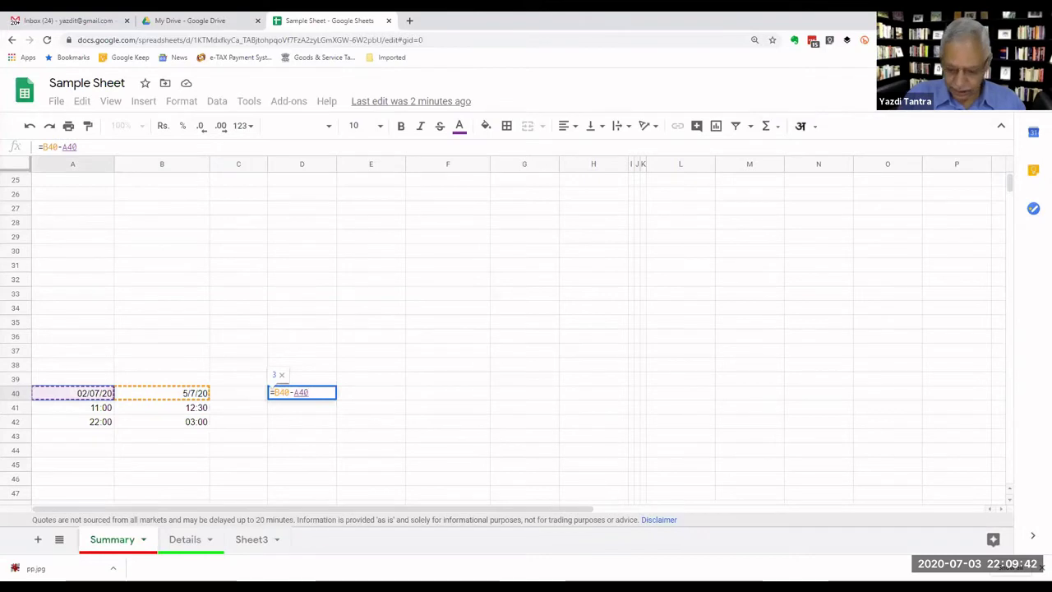
{"action": "key", "text": "Return"}
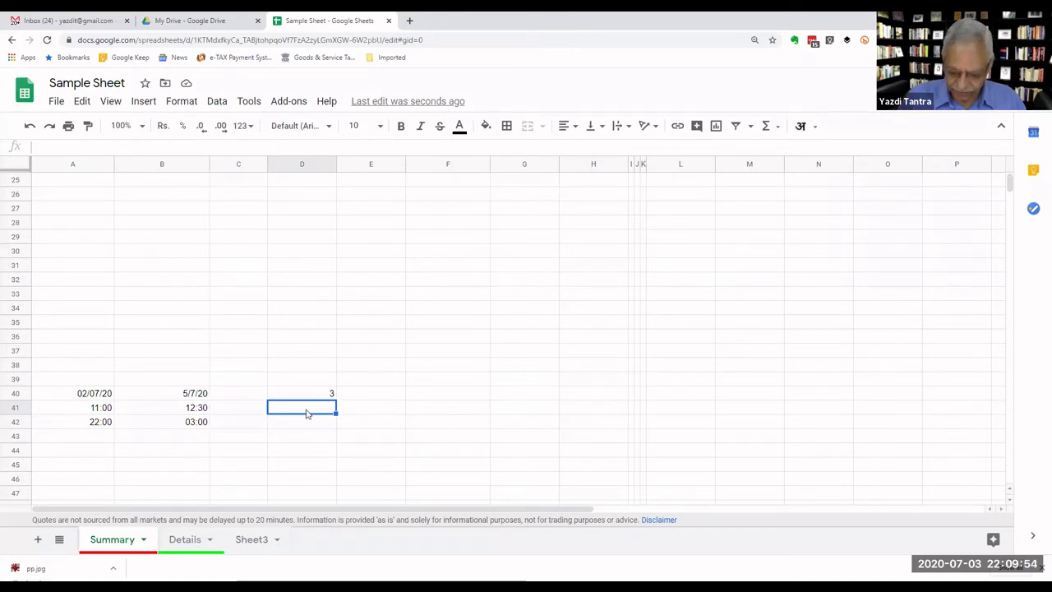
Enter =B41-A41 in D41 for the 01:30 time difference.
{"action": "type", "text": "="}
{"action": "key", "text": "Left"}
{"action": "key", "text": "Left"}
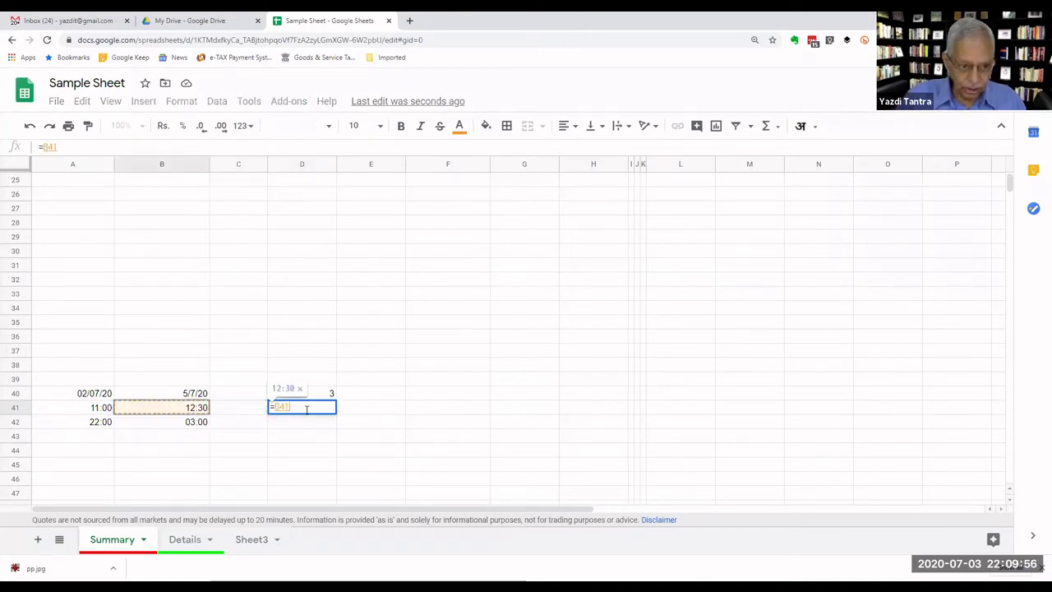
{"action": "type", "text": "-"}
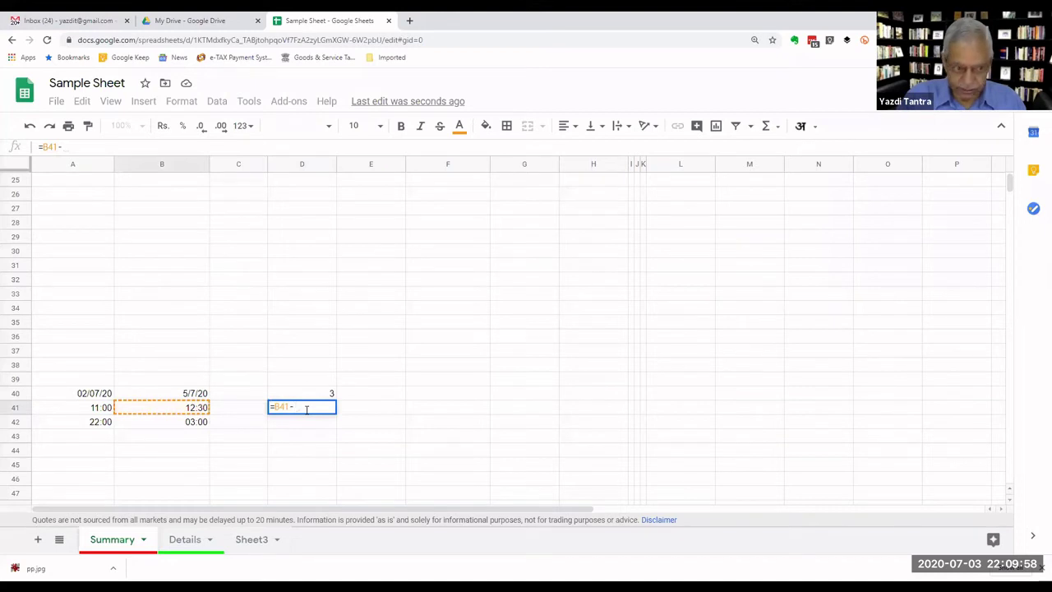
{"action": "key", "text": "Left"}
{"action": "key", "text": "Left"}
{"action": "key", "text": "Left"}
{"action": "key", "text": "Return"}
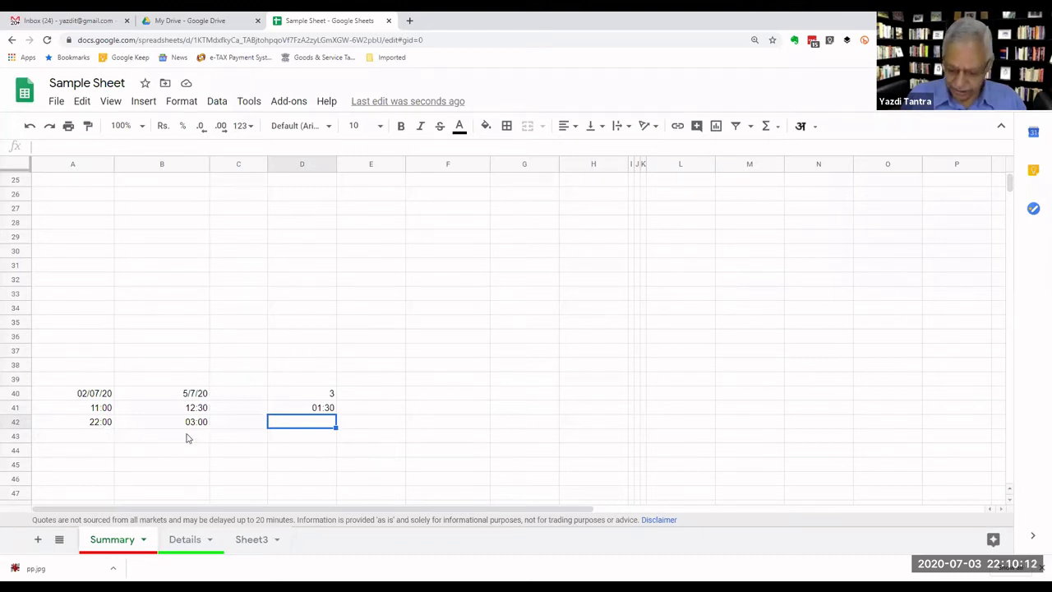
Enter =B42-A42 in D42 for the 05:00 time difference.
{"action": "type", "text": "="}
{"action": "type", "text": "B42"}
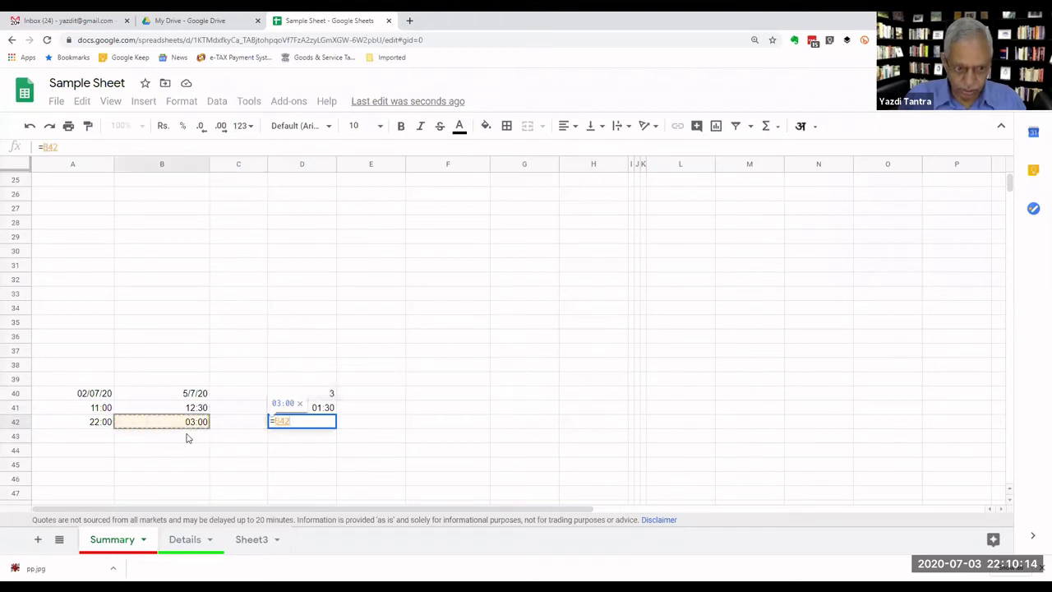
{"action": "type", "text": "-"}
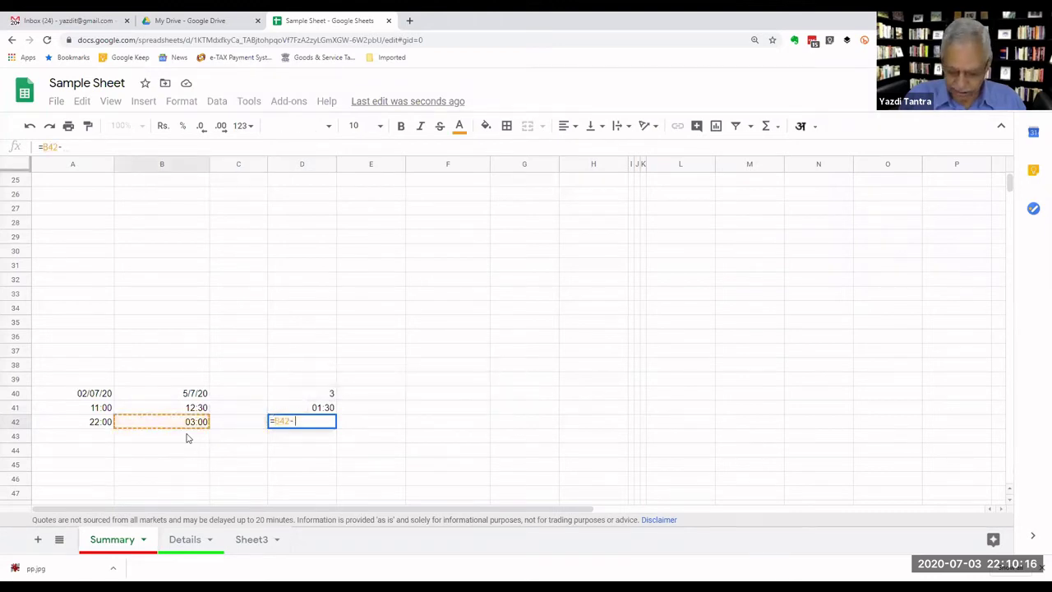
{"action": "key", "text": "Left"}
{"action": "key", "text": "Left"}
{"action": "key", "text": "Left"}
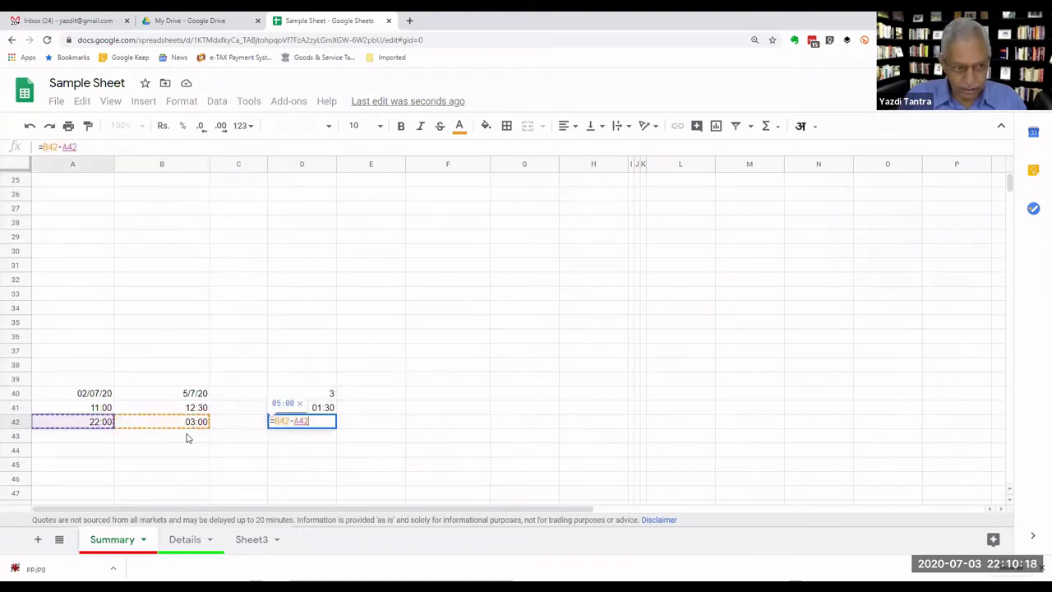
{"action": "key", "text": "Return"}
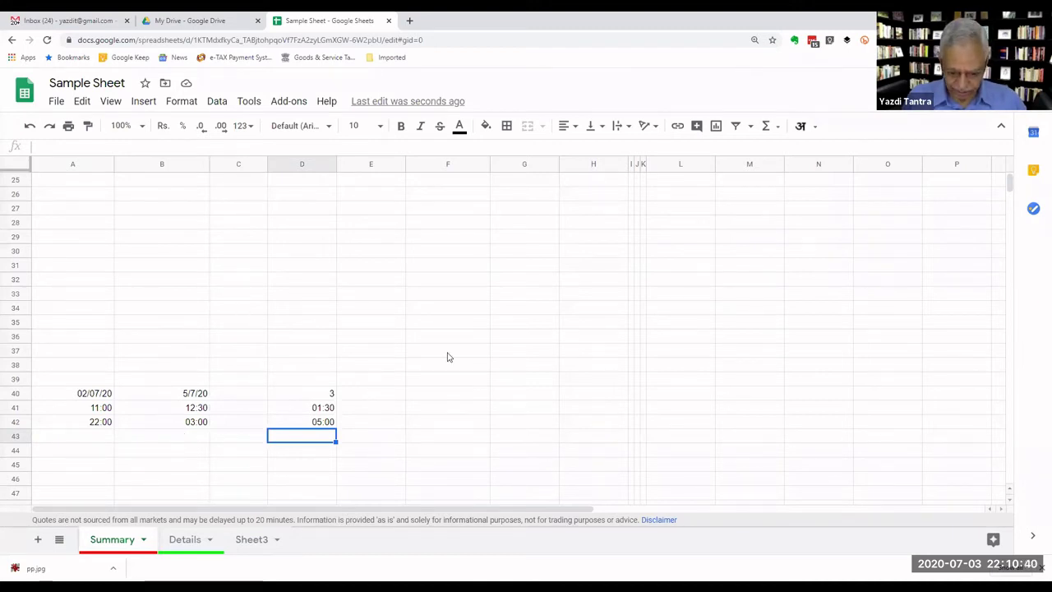
From cell F32, expand the formula bar to several lines, then shrink it back to one line.
{"action": "left_click", "coordinate": [451, 280]}
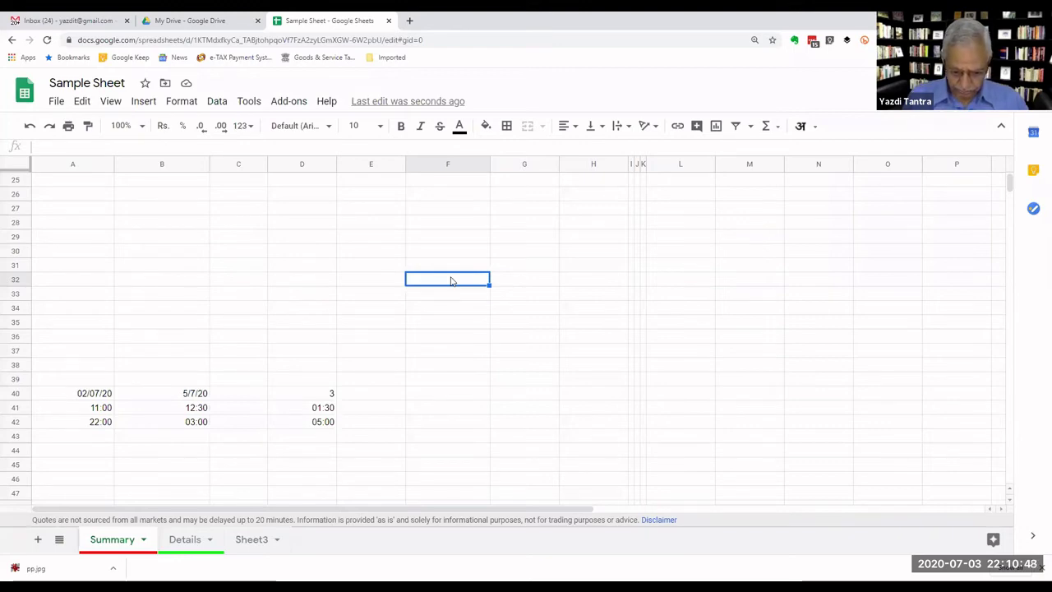
{"action": "scroll", "coordinate": [352, 217], "scroll_direction": "up", "scroll_amount": 10}
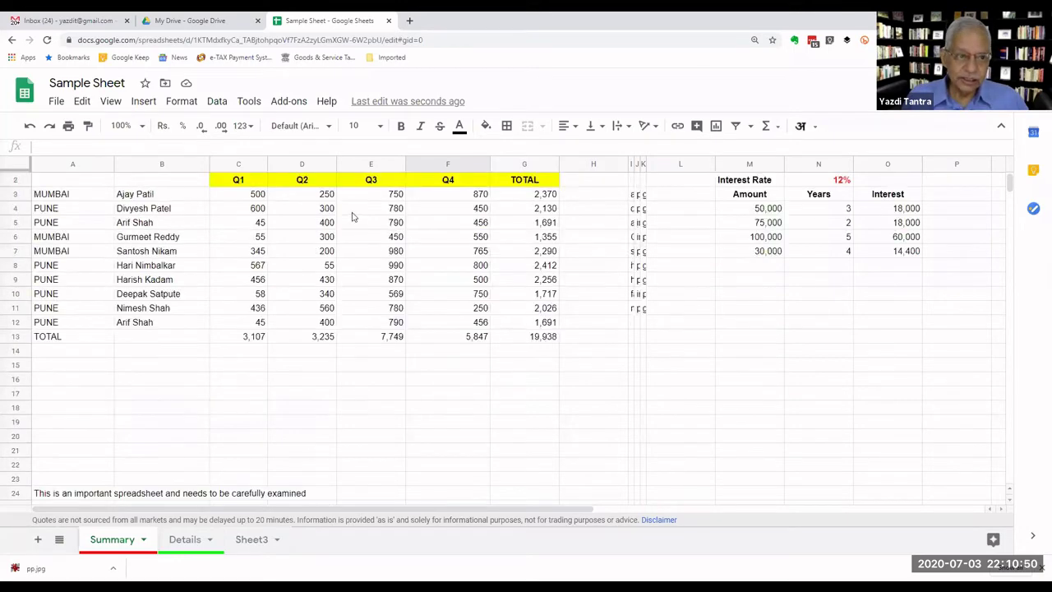
{"action": "left_click", "coordinate": [74, 148]}
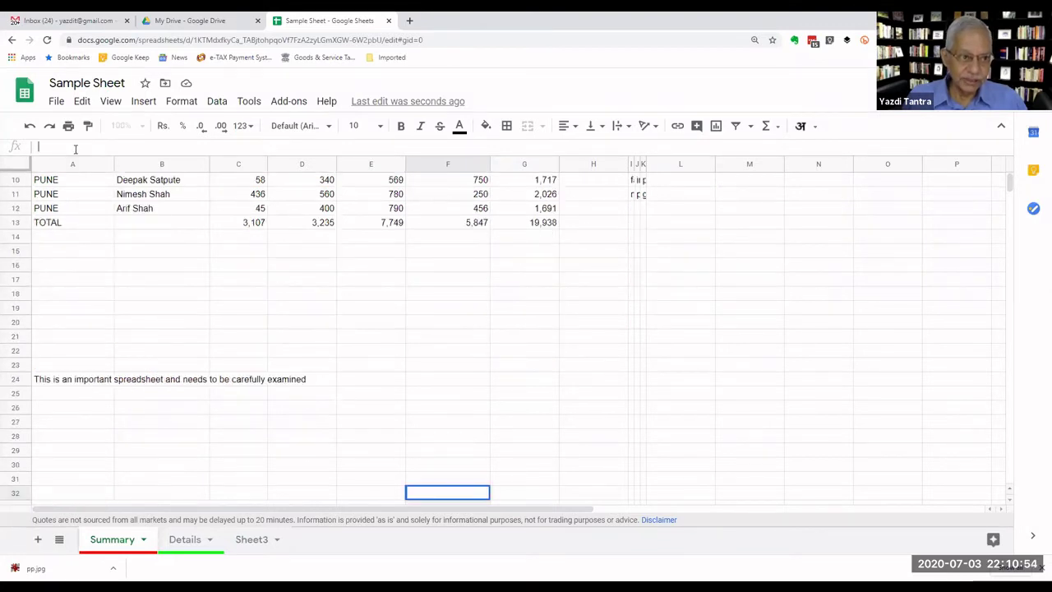
{"action": "scroll", "coordinate": [83, 230], "scroll_direction": "up", "scroll_amount": 3}
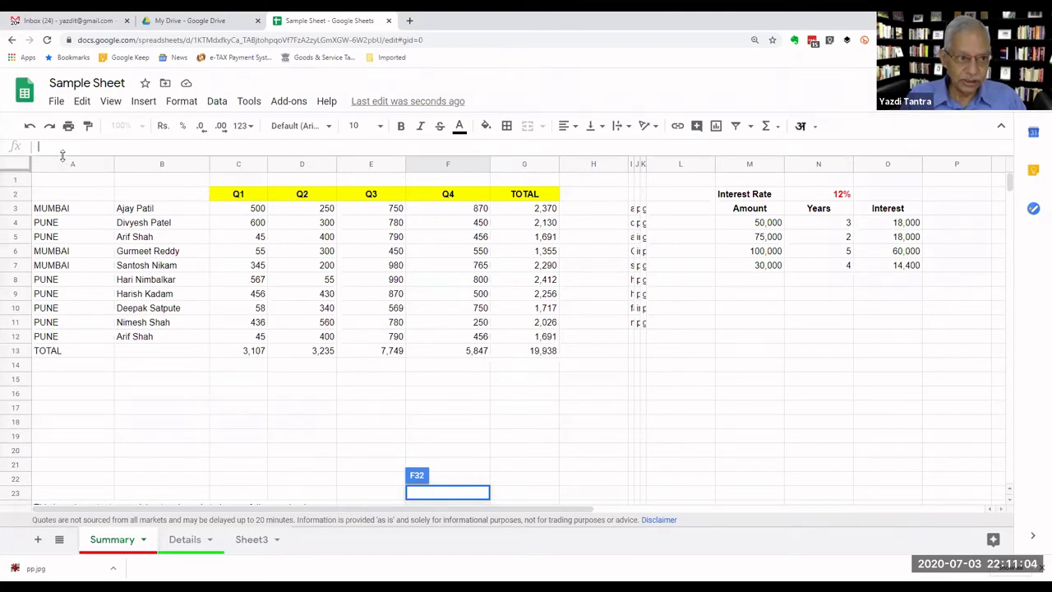
{"action": "left_click_drag", "start_coordinate": [64, 156], "coordinate": [55, 261]}
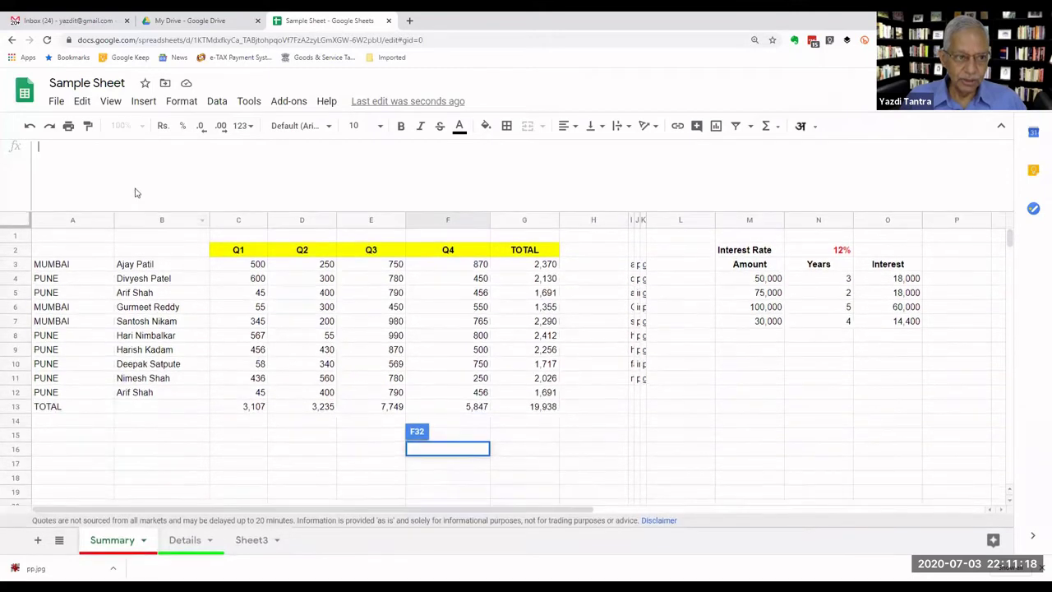
{"action": "left_click_drag", "start_coordinate": [140, 264], "coordinate": [138, 157]}
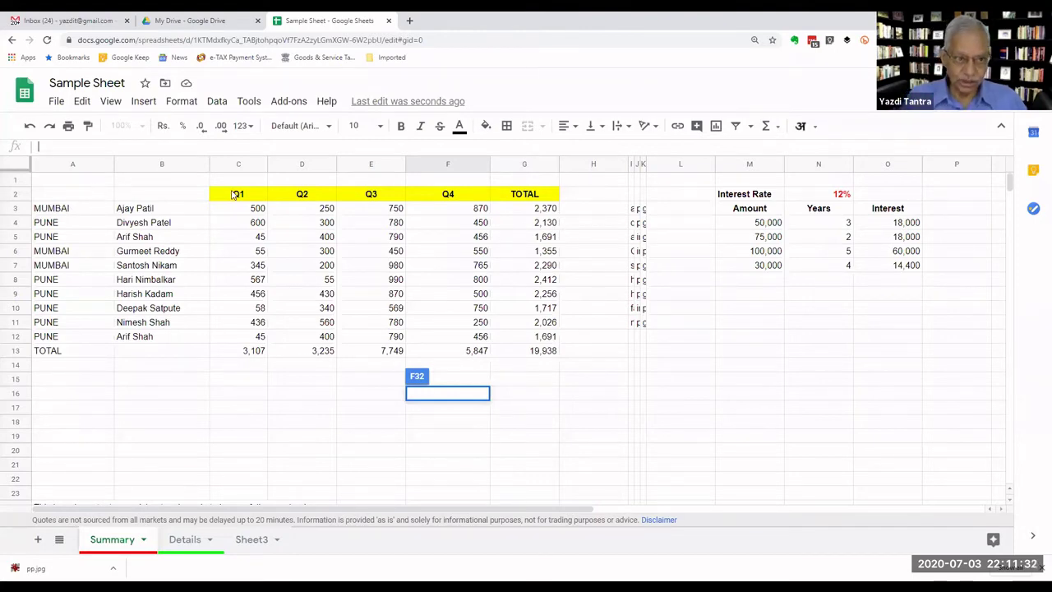
Scroll up and down the sheet to review the Q1–Q4 sales table.
{"action": "scroll", "coordinate": [419, 258], "scroll_direction": "down", "scroll_amount": 5}
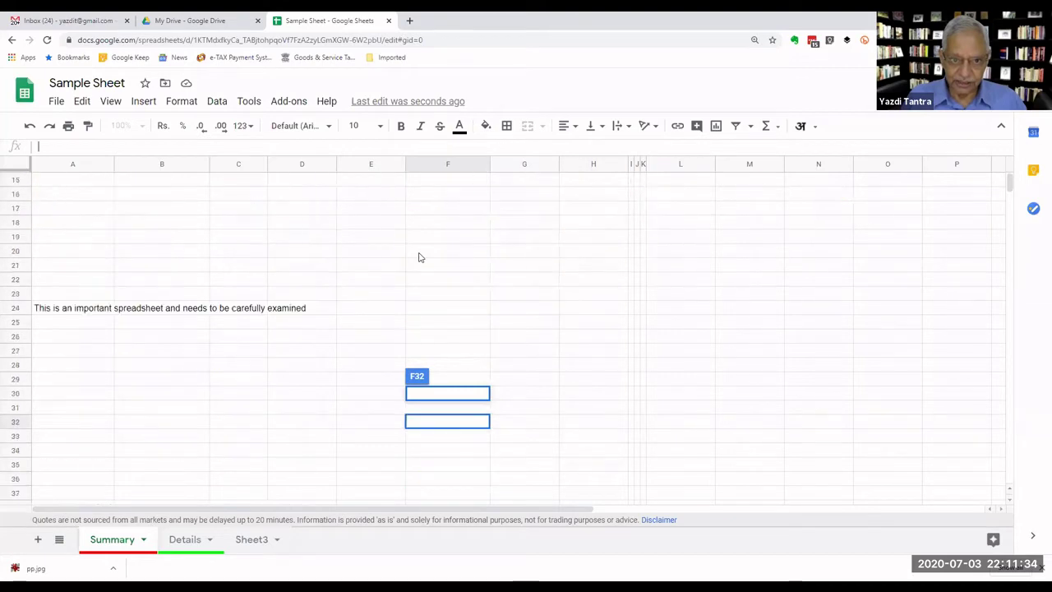
{"action": "scroll", "coordinate": [420, 257], "scroll_direction": "up", "scroll_amount": 5}
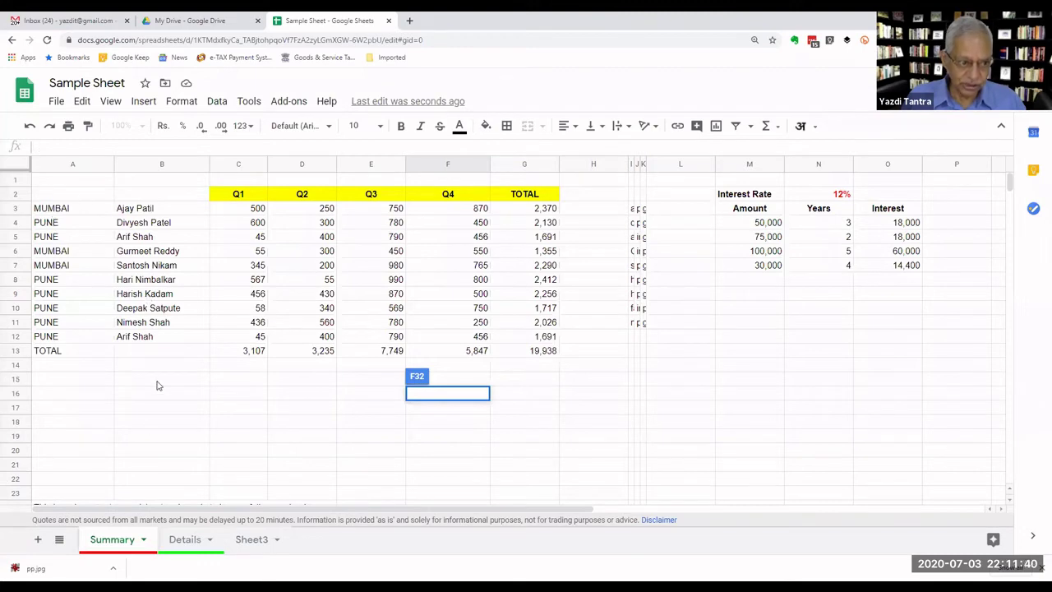
{"action": "scroll", "coordinate": [164, 368], "scroll_direction": "down", "scroll_amount": 3}
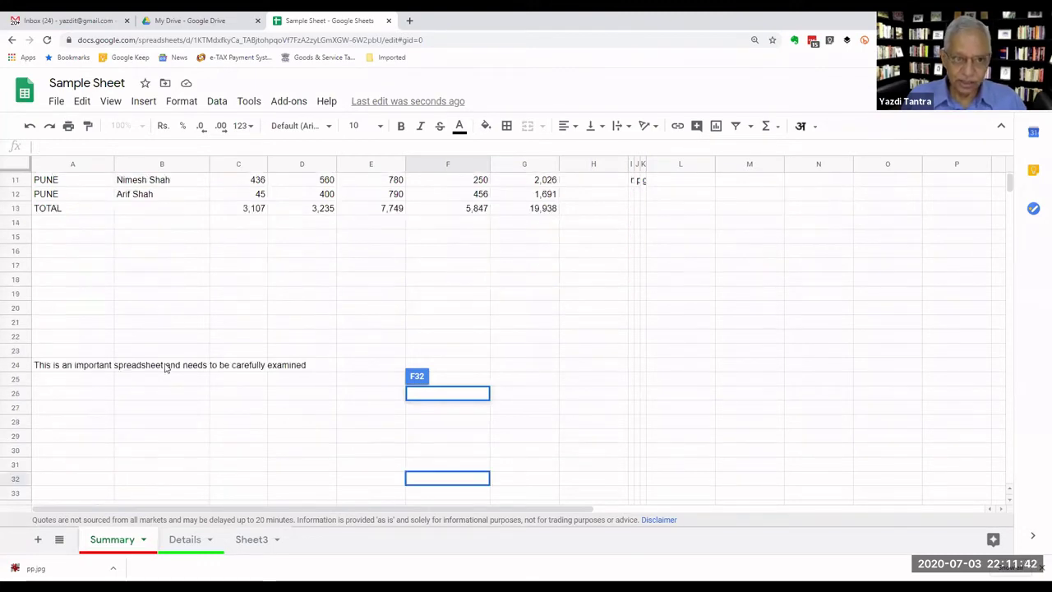
{"action": "scroll", "coordinate": [164, 368], "scroll_direction": "up", "scroll_amount": 3}
{"action": "scroll", "coordinate": [164, 367], "scroll_direction": "down", "scroll_amount": 5}
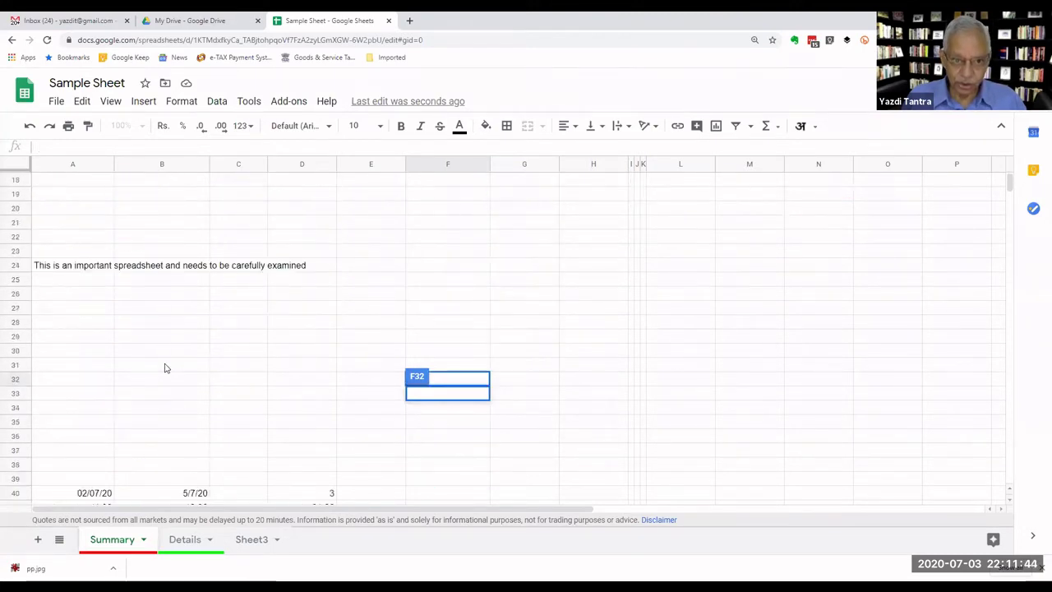
{"action": "scroll", "coordinate": [165, 367], "scroll_direction": "up", "scroll_amount": 5}
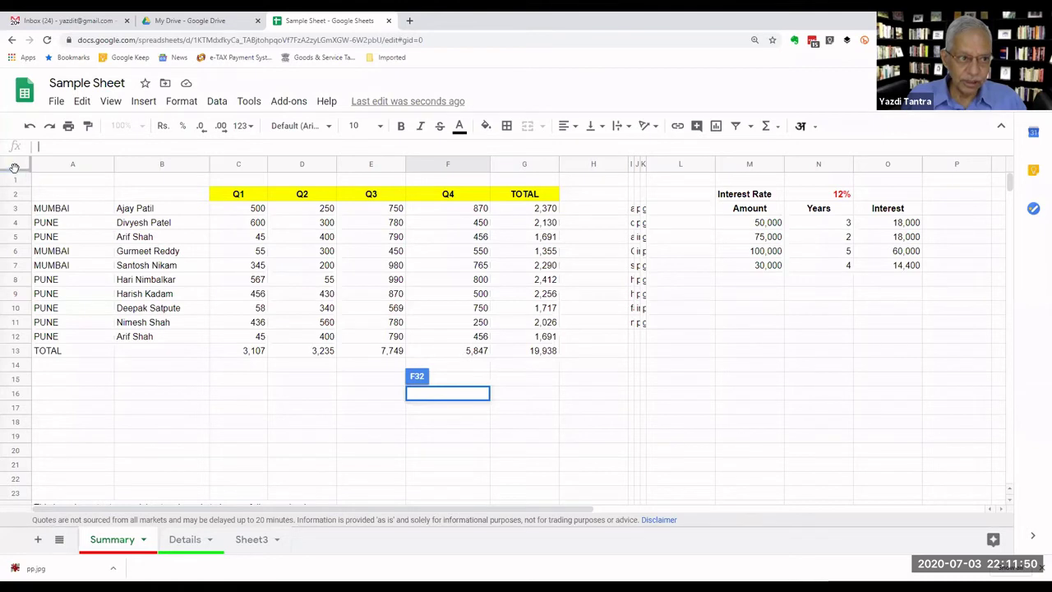
Freeze rows 1–2 and scroll down and back up to test the frozen headers.
{"action": "left_click_drag", "start_coordinate": [13, 169], "coordinate": [7, 203]}
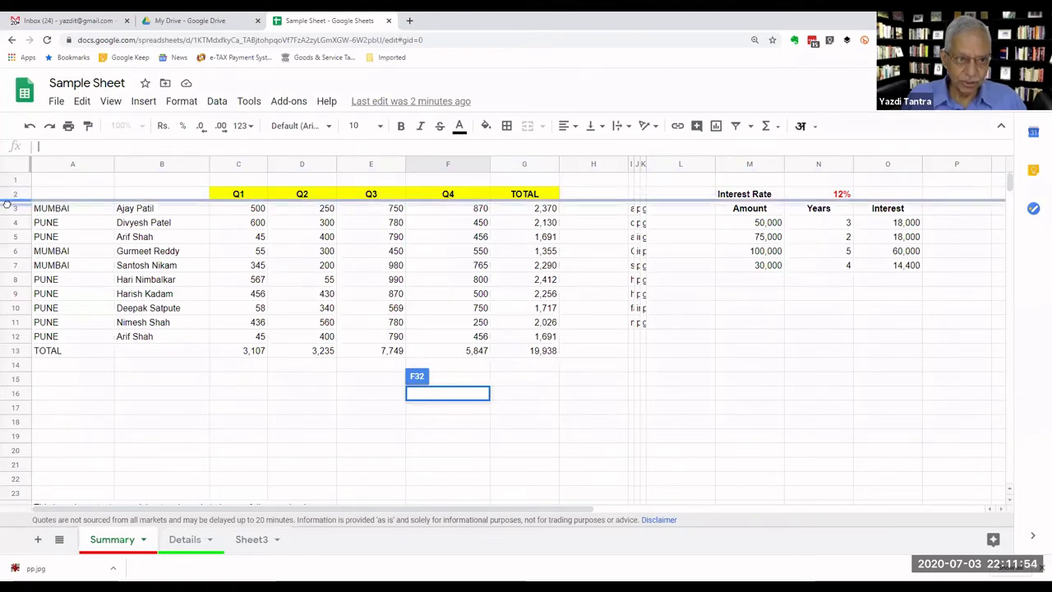
{"action": "left_click_drag", "start_coordinate": [7, 203], "coordinate": [7, 203]}
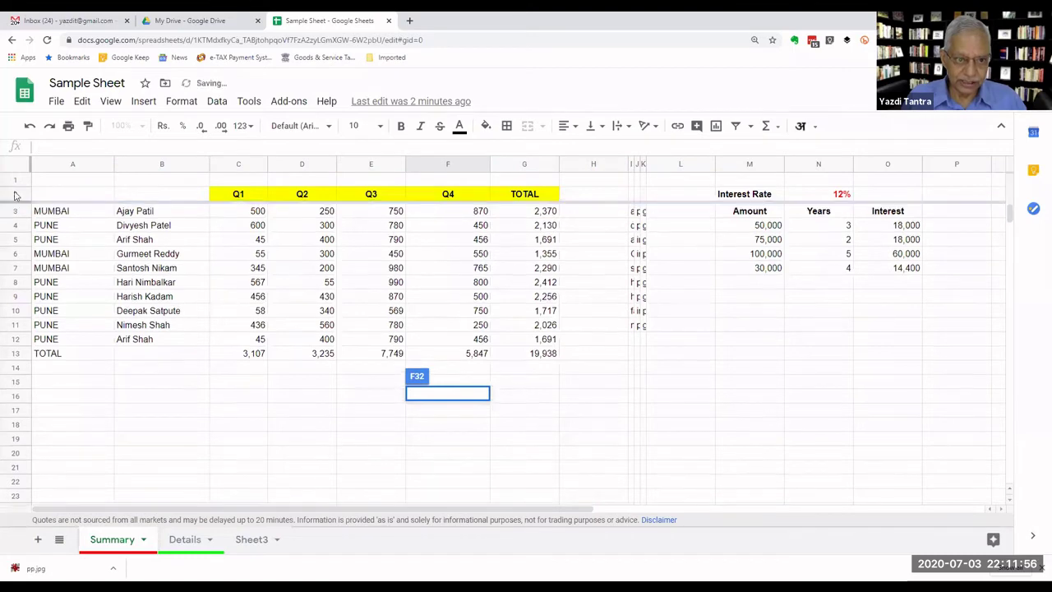
{"action": "scroll", "coordinate": [243, 286], "scroll_direction": "down", "scroll_amount": 4}
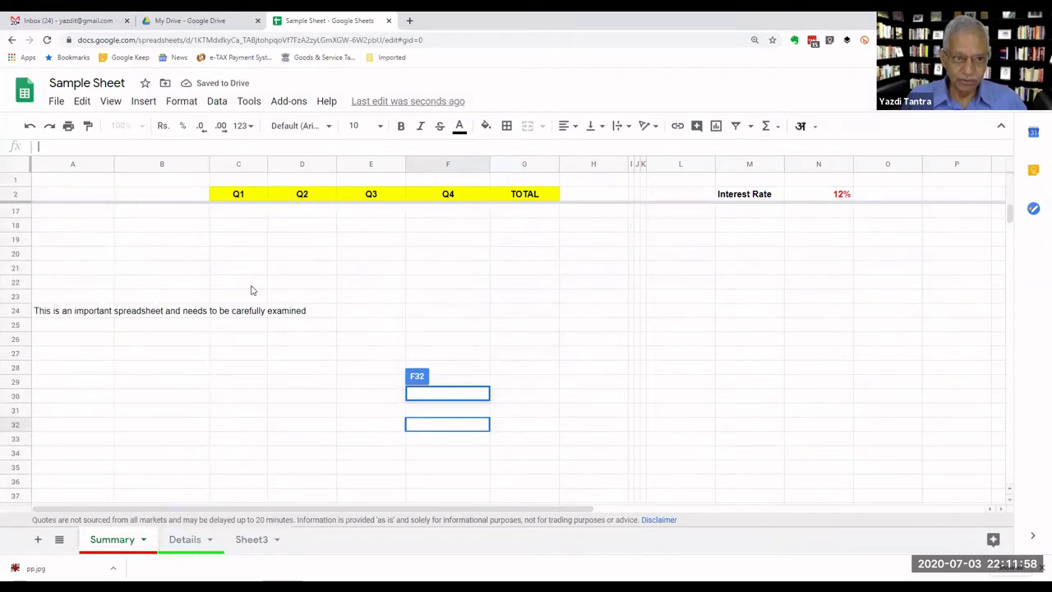
{"action": "scroll", "coordinate": [247, 288], "scroll_direction": "down", "scroll_amount": 5}
{"action": "scroll", "coordinate": [251, 289], "scroll_direction": "down", "scroll_amount": 8}
{"action": "scroll", "coordinate": [252, 290], "scroll_direction": "down", "scroll_amount": 8}
{"action": "scroll", "coordinate": [252, 290], "scroll_direction": "down", "scroll_amount": 8}
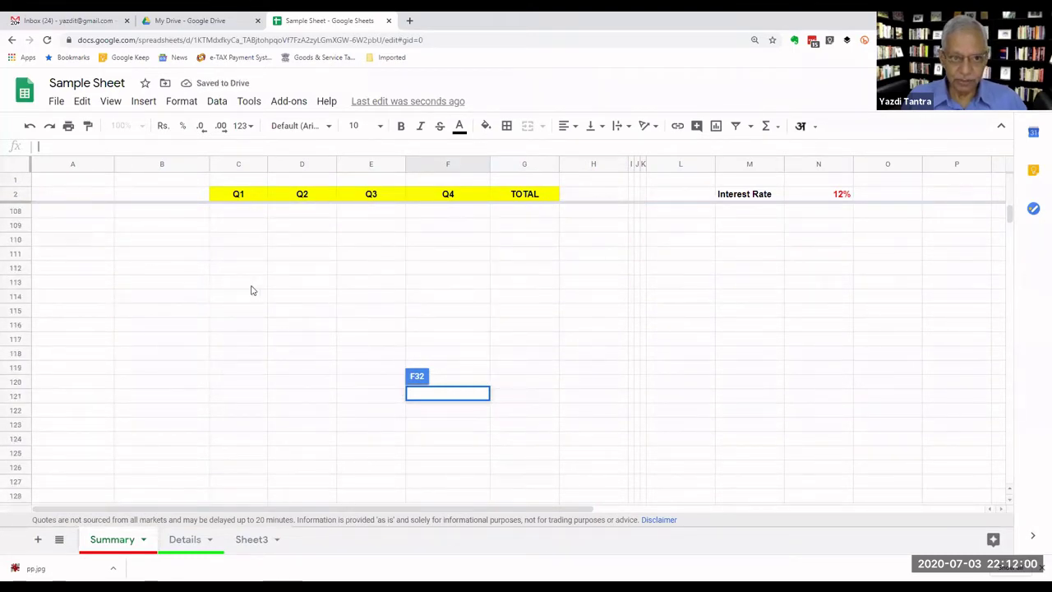
{"action": "scroll", "coordinate": [253, 290], "scroll_direction": "down", "scroll_amount": 8}
{"action": "scroll", "coordinate": [252, 290], "scroll_direction": "down", "scroll_amount": 8}
{"action": "scroll", "coordinate": [252, 290], "scroll_direction": "down", "scroll_amount": 3}
{"action": "scroll", "coordinate": [253, 291], "scroll_direction": "down", "scroll_amount": 4}
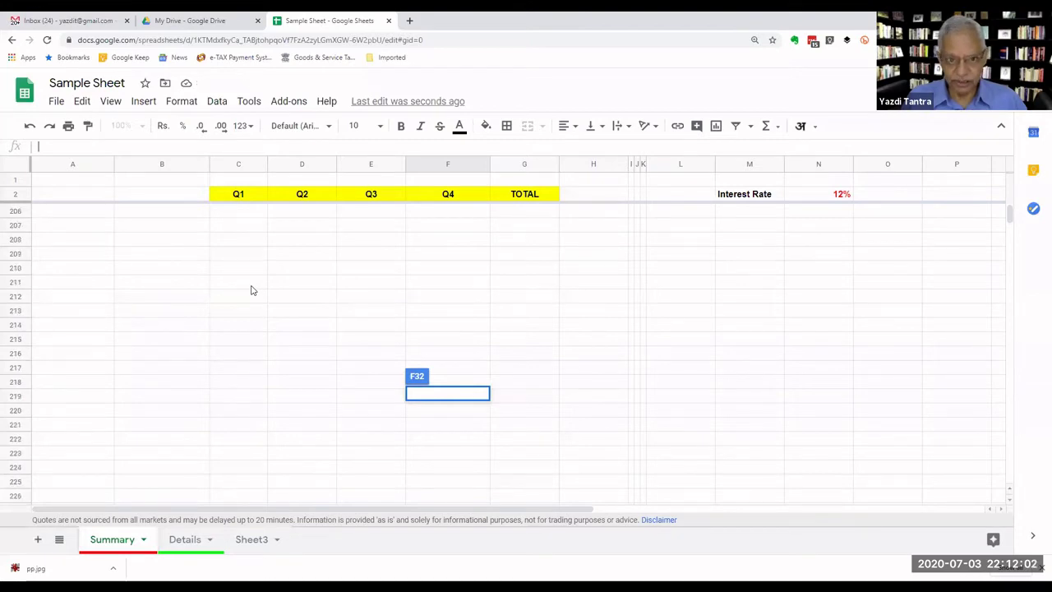
{"action": "scroll", "coordinate": [253, 290], "scroll_direction": "down", "scroll_amount": 4}
{"action": "scroll", "coordinate": [253, 290], "scroll_direction": "down", "scroll_amount": 3}
{"action": "scroll", "coordinate": [253, 290], "scroll_direction": "up", "scroll_amount": 10}
{"action": "scroll", "coordinate": [252, 291], "scroll_direction": "up", "scroll_amount": 10}
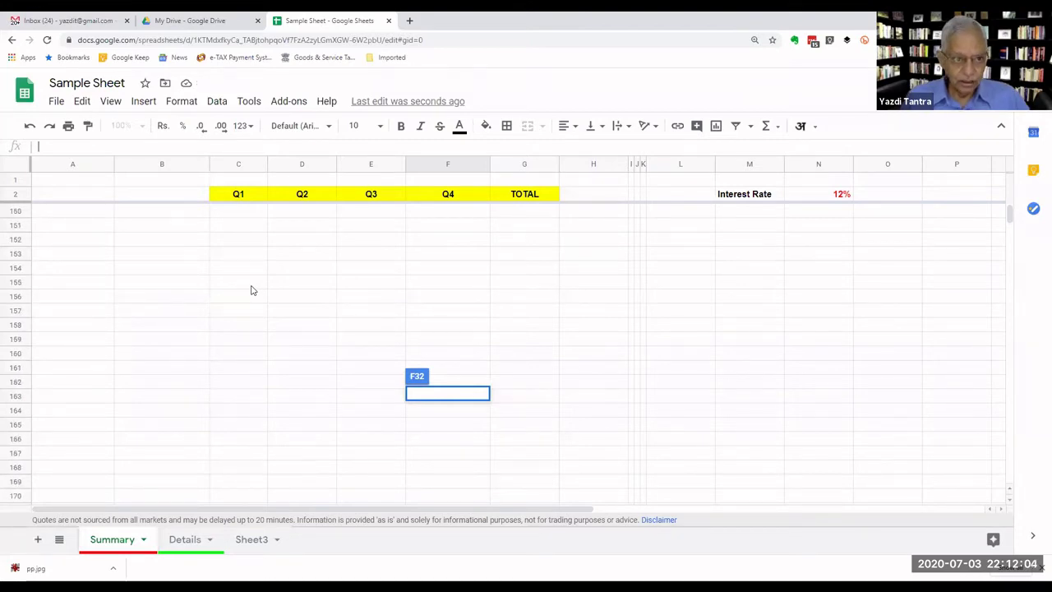
{"action": "scroll", "coordinate": [253, 290], "scroll_direction": "up", "scroll_amount": 10}
{"action": "scroll", "coordinate": [252, 290], "scroll_direction": "up", "scroll_amount": 9}
{"action": "scroll", "coordinate": [253, 290], "scroll_direction": "up", "scroll_amount": 10}
{"action": "scroll", "coordinate": [252, 290], "scroll_direction": "up", "scroll_amount": 6}
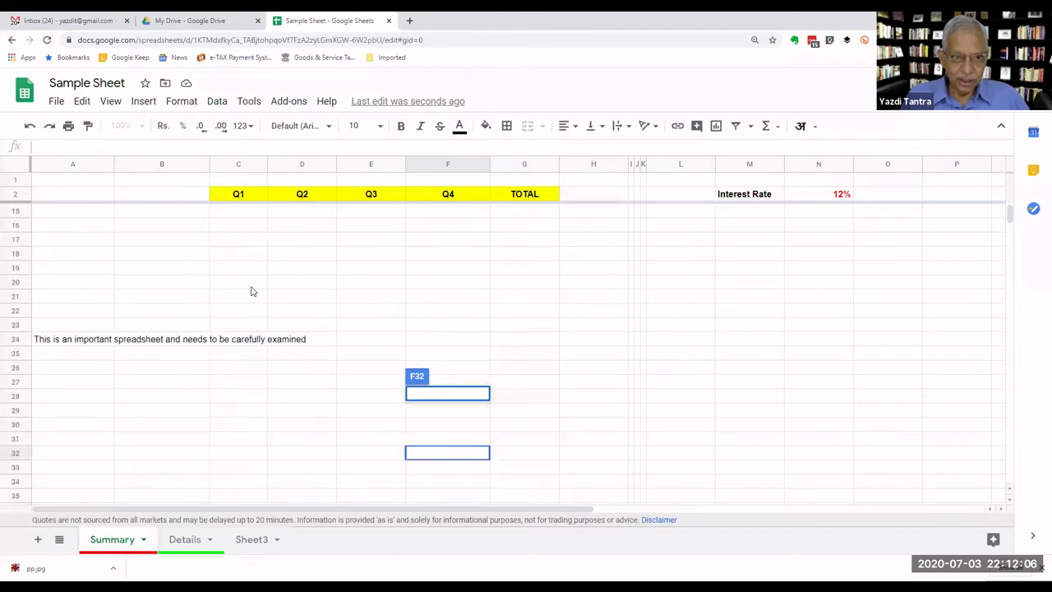
{"action": "scroll", "coordinate": [253, 291], "scroll_direction": "up", "scroll_amount": 8}
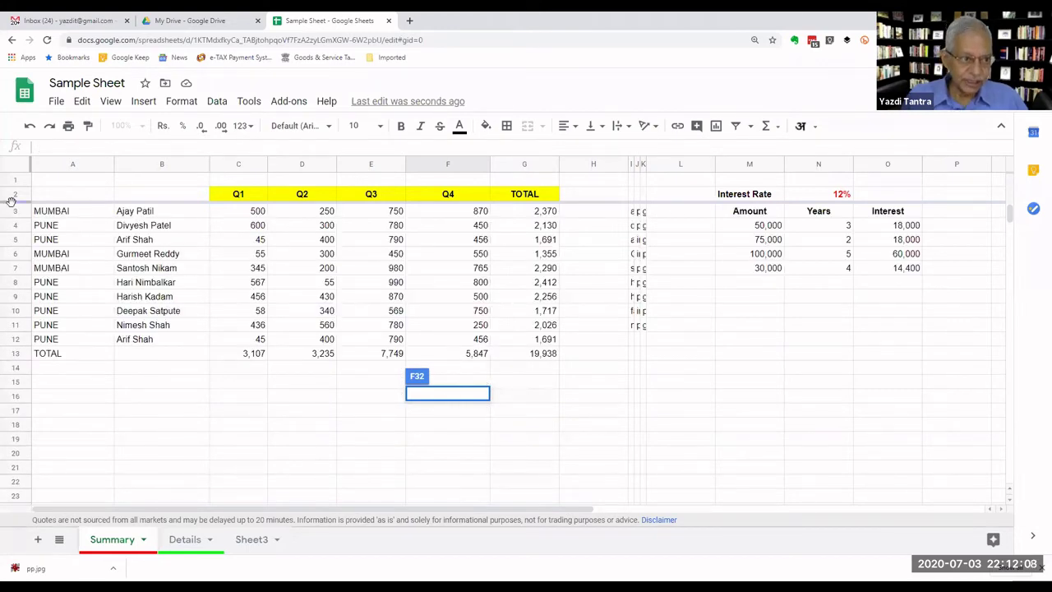
Remove the frozen header rows and the frozen column A.
{"action": "mouse_move", "coordinate": [10, 203]}
{"action": "left_mouse_down"}
{"action": "mouse_move", "coordinate": [18, 169]}
{"action": "mouse_move", "coordinate": [134, 166]}
{"action": "mouse_move", "coordinate": [115, 170]}
{"action": "left_mouse_up"}
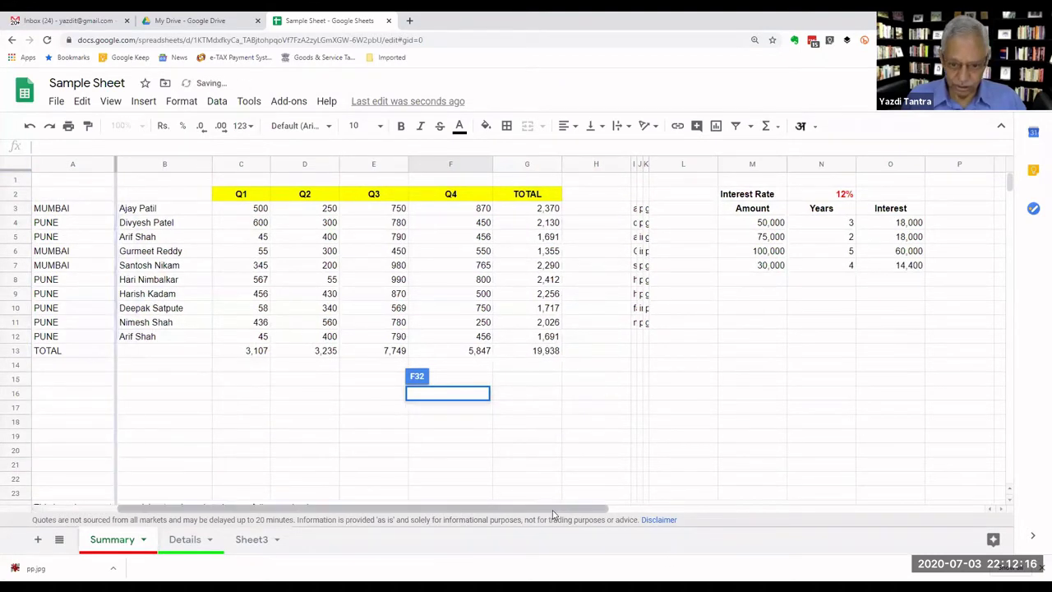
{"action": "mouse_move", "coordinate": [620, 508]}
{"action": "left_mouse_down"}
{"action": "mouse_move", "coordinate": [721, 531]}
{"action": "mouse_move", "coordinate": [1036, 534]}
{"action": "left_mouse_up"}
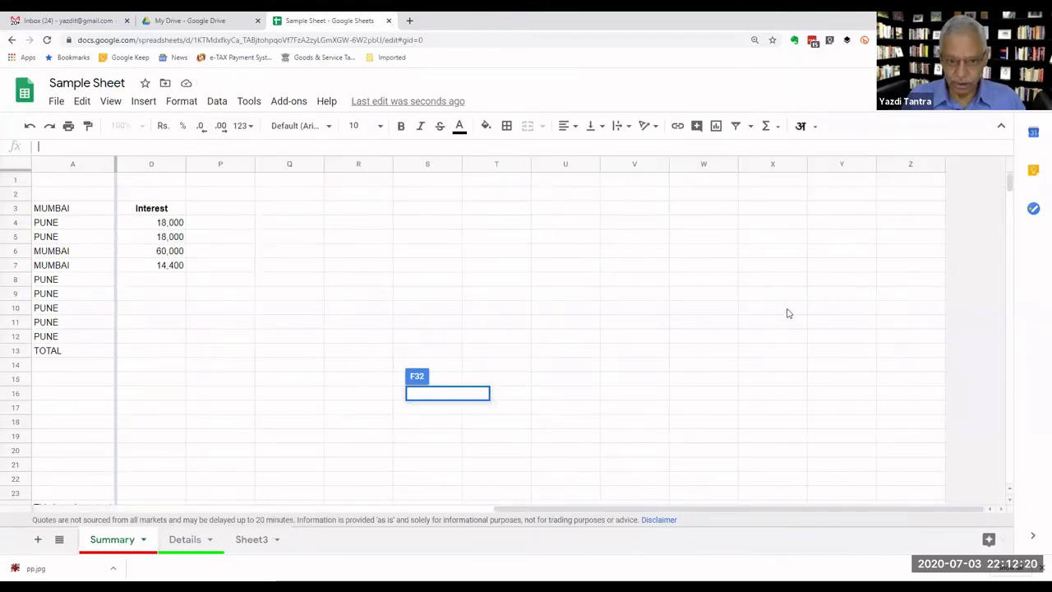
{"action": "left_click", "coordinate": [720, 339]}
{"action": "key", "text": "Right"}
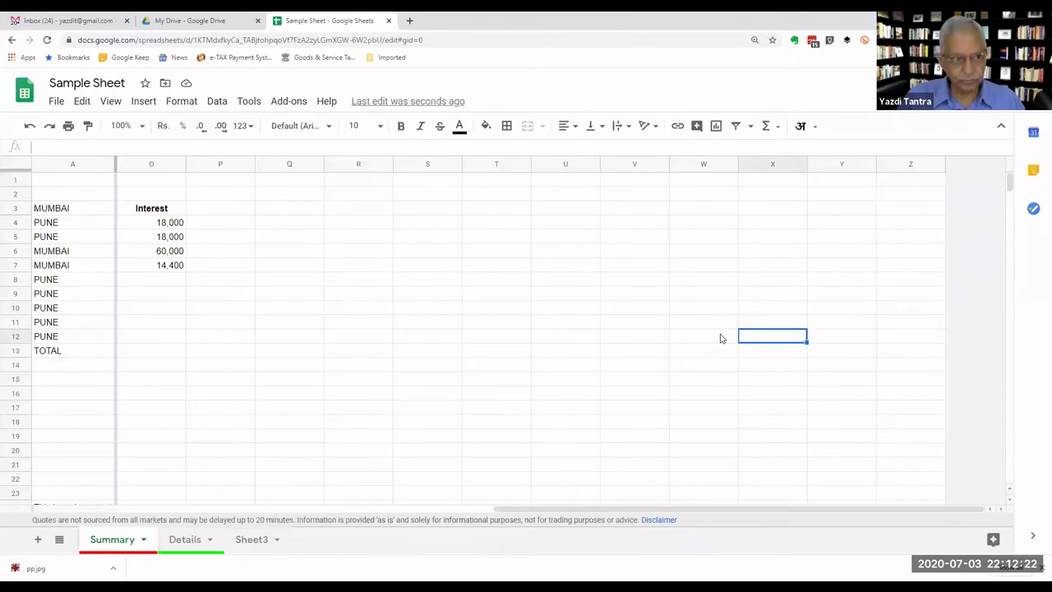
{"action": "key", "text": "Right"}
{"action": "key", "text": "Right"}
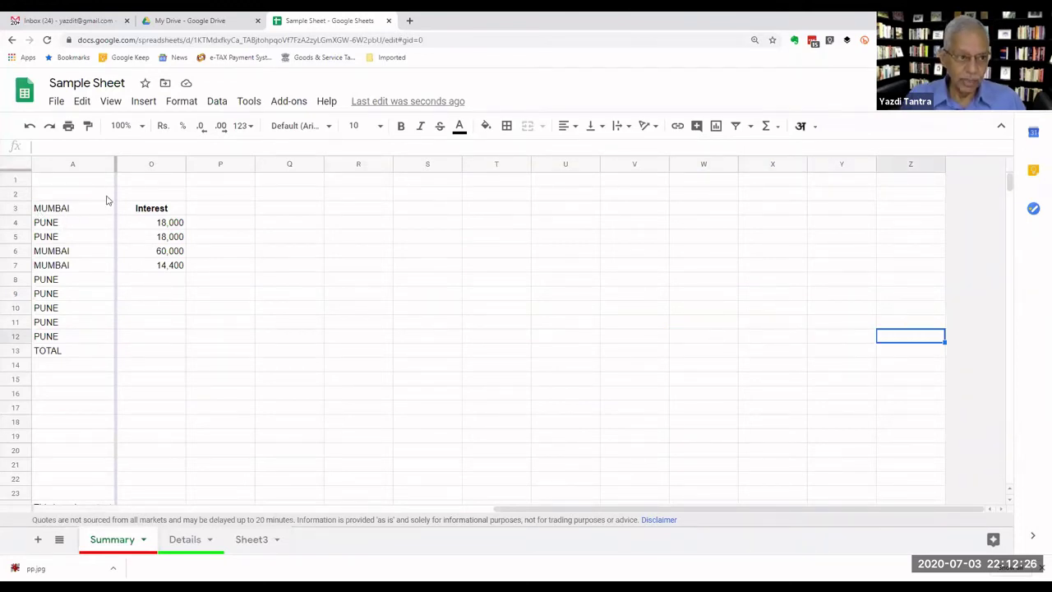
{"action": "left_click_drag", "start_coordinate": [115, 161], "coordinate": [32, 153]}
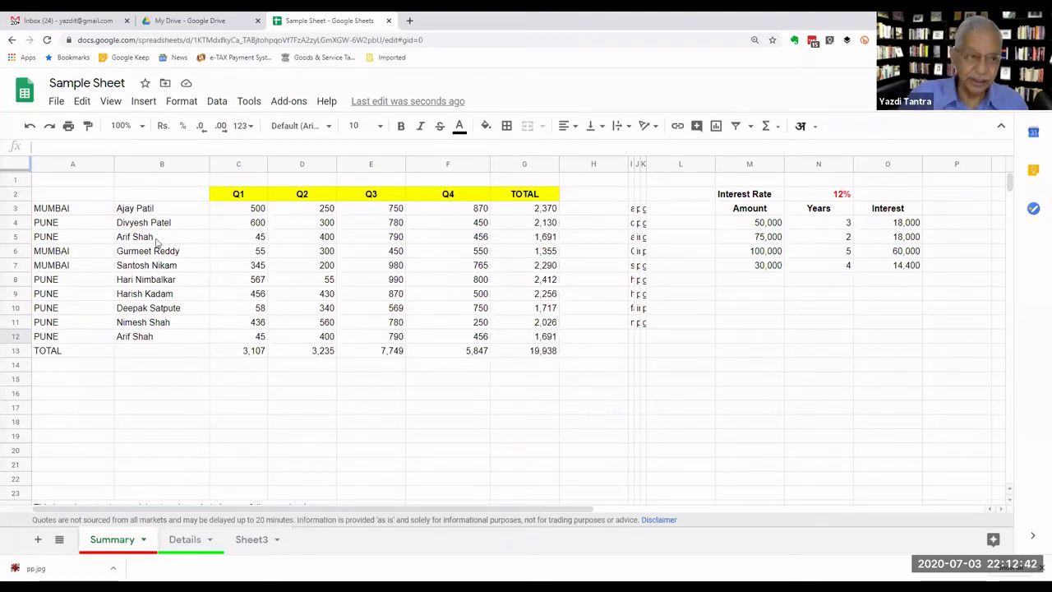
Change the year of the A40 date so it reads 02/07/02.
{"action": "left_click", "coordinate": [71, 208]}
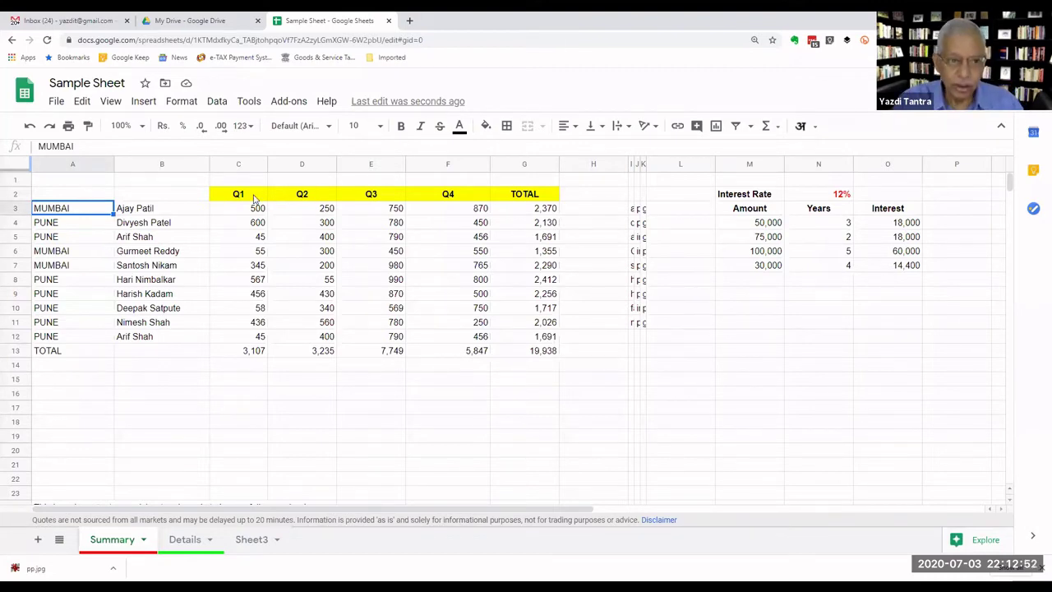
{"action": "scroll", "coordinate": [258, 203], "scroll_direction": "down", "scroll_amount": 5}
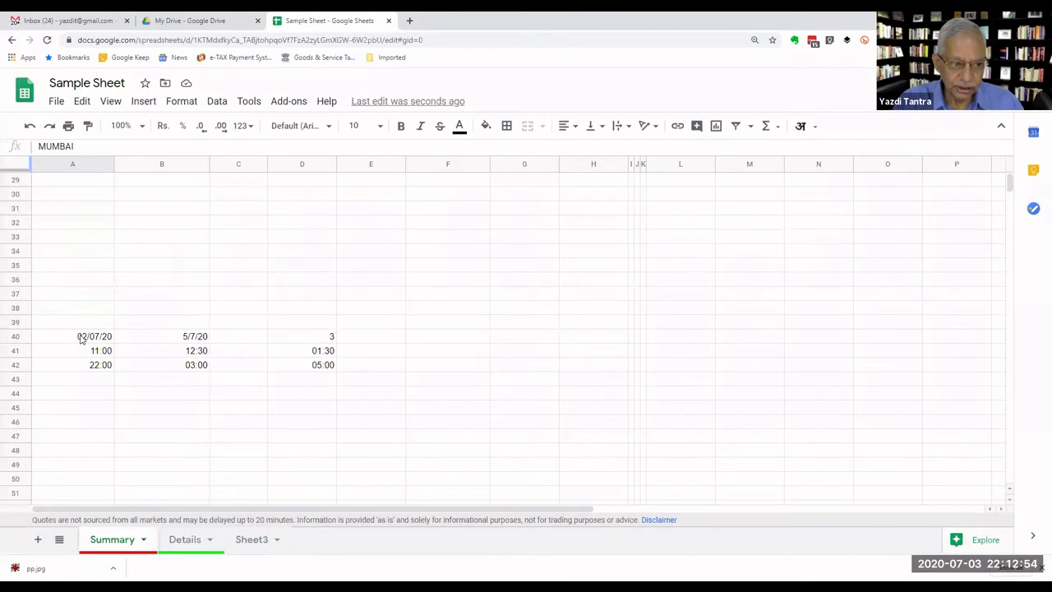
{"action": "left_click", "coordinate": [80, 338]}
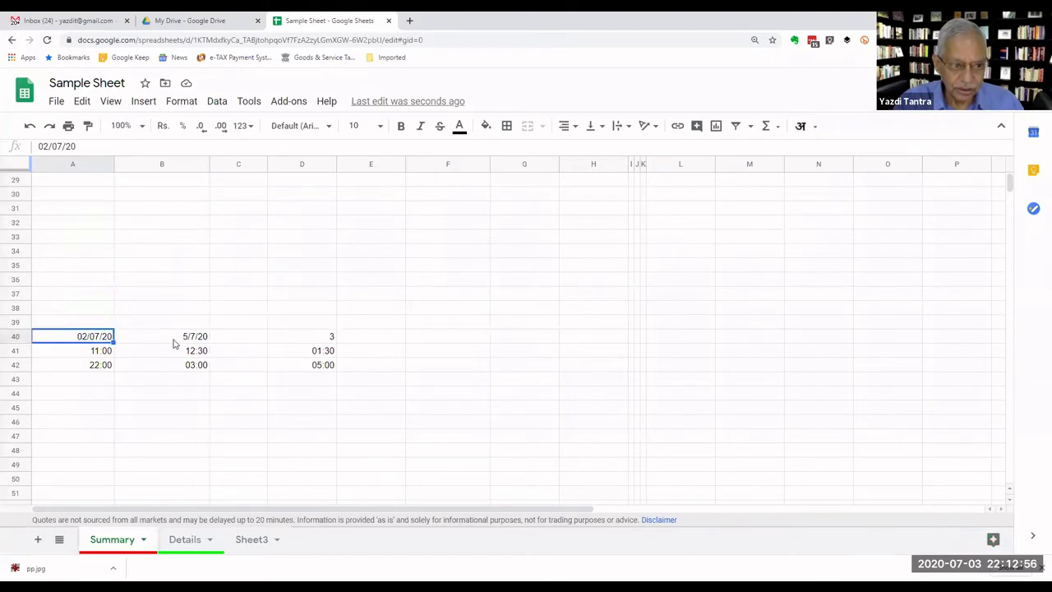
{"action": "double_click", "coordinate": [111, 339]}
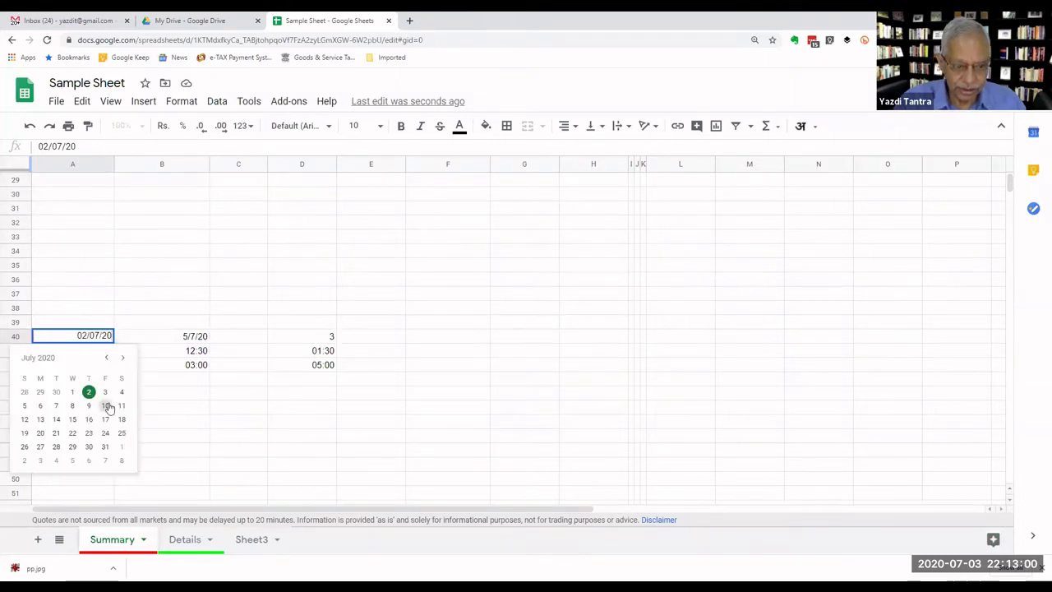
{"action": "key", "text": "BackSpace"}
{"action": "key", "text": "BackSpace"}
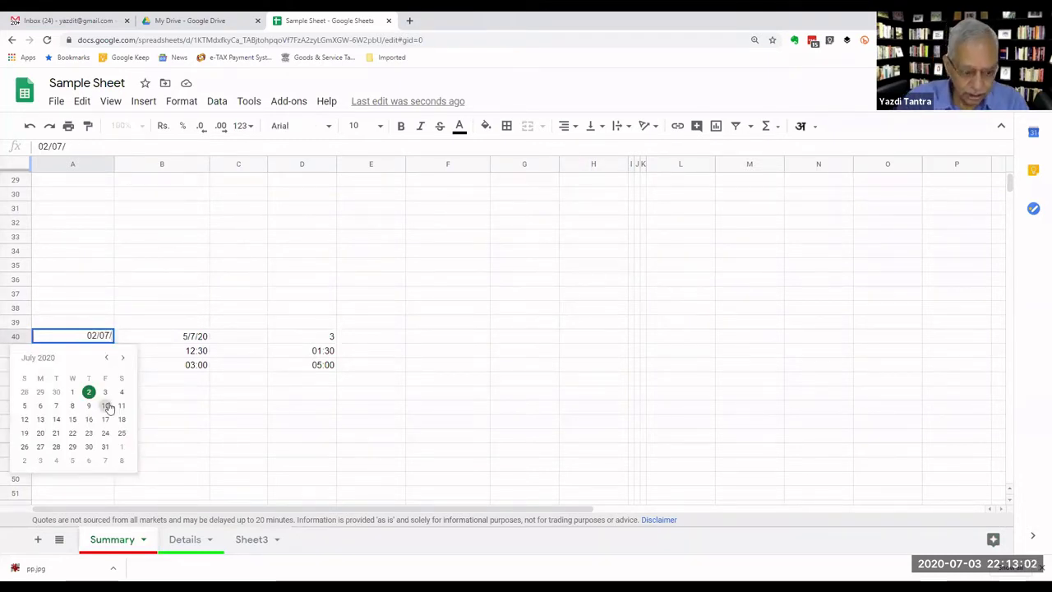
{"action": "type", "text": "02"}
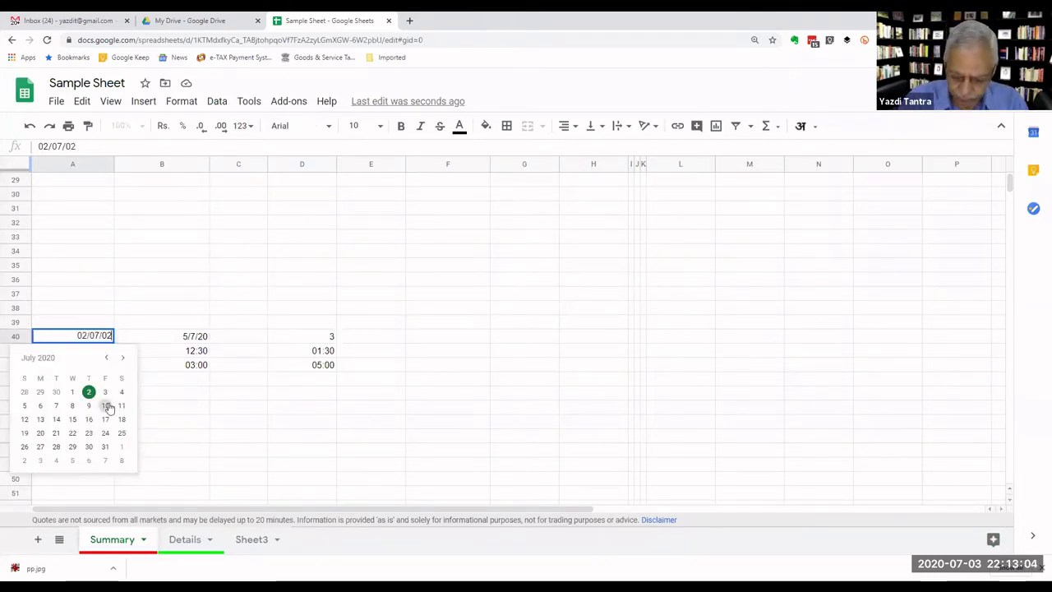
{"action": "key", "text": "Return"}
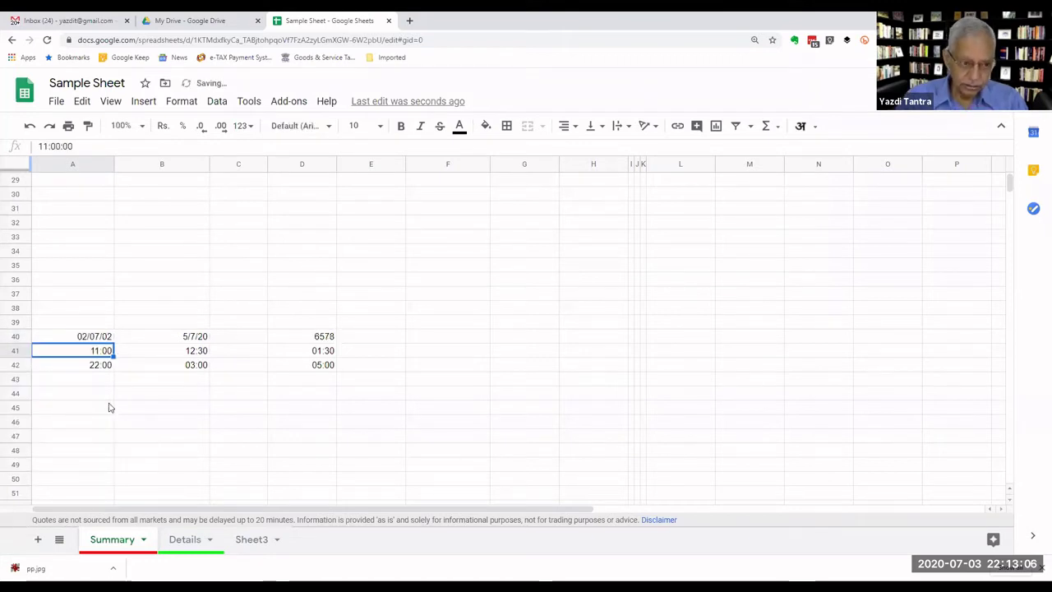
Delete the =B40-A40 day-difference formula from D40.
{"action": "left_click", "coordinate": [307, 340]}
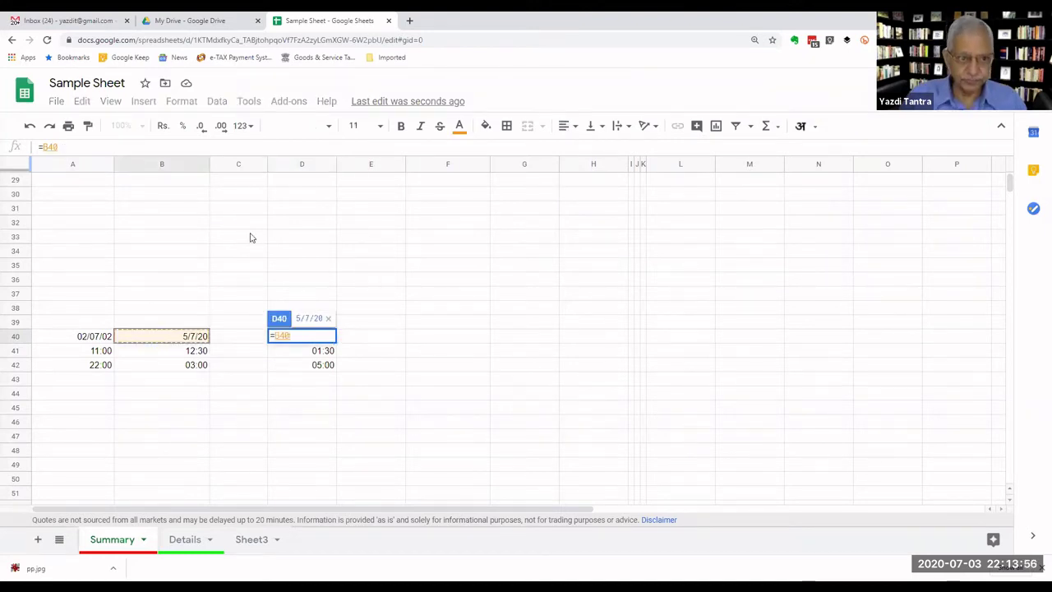
{"action": "left_click", "coordinate": [250, 237]}
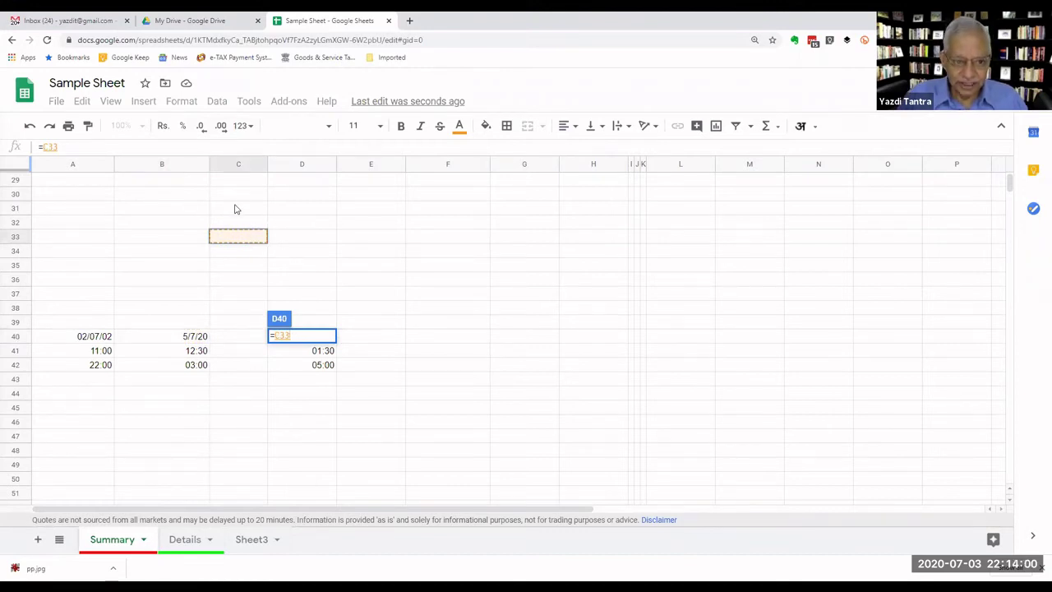
{"action": "key", "text": "BackSpace"}
{"action": "key", "text": "BackSpace"}
{"action": "key", "text": "BackSpace"}
{"action": "key", "text": "BackSpace"}
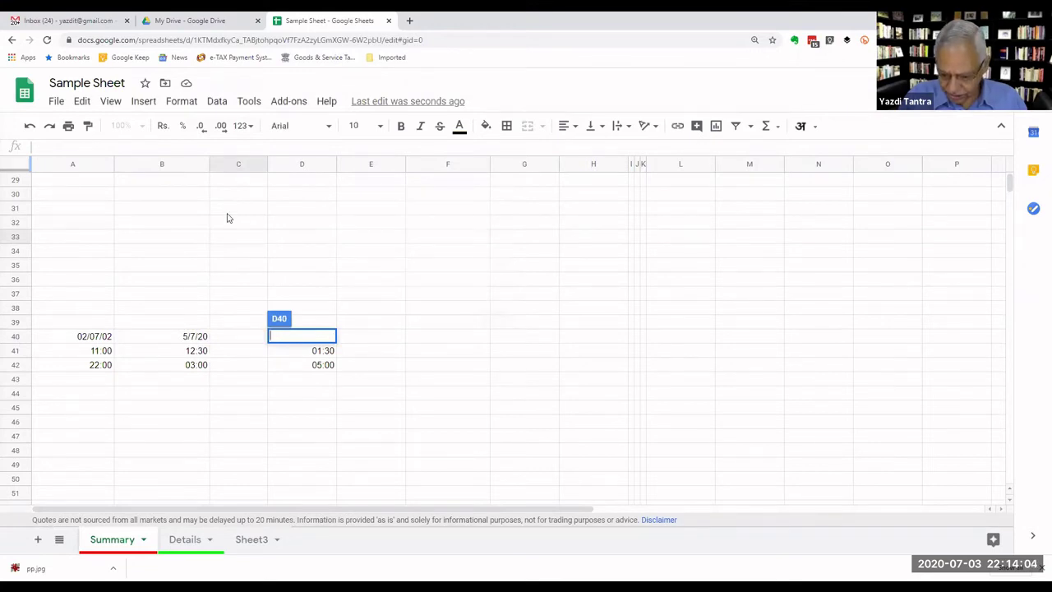
{"action": "left_click", "coordinate": [173, 228]}
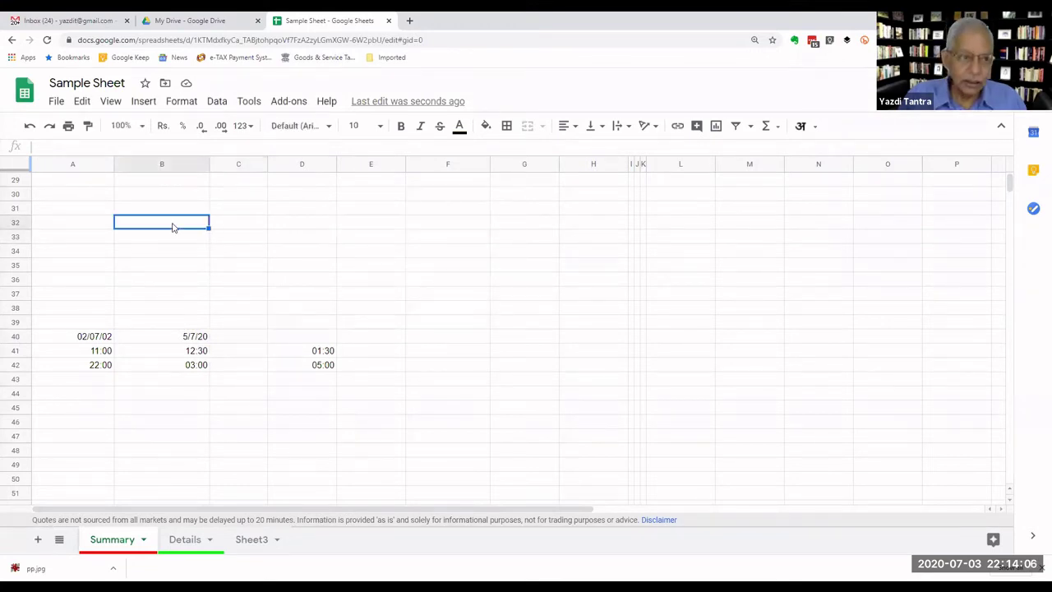
{"action": "key", "text": "Up"}
{"action": "key", "text": "Up"}
{"action": "key", "text": "Up"}
{"action": "key", "text": "Up"}
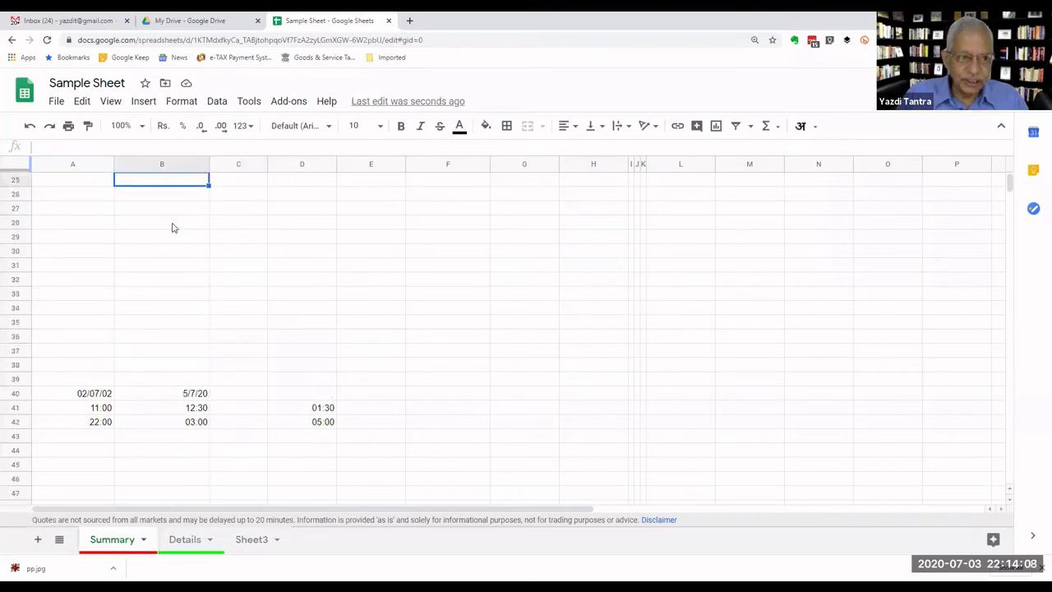
{"action": "key", "text": "Up"}
{"action": "key", "text": "Up"}
{"action": "key", "text": "Up"}
{"action": "key", "text": "Up"}
{"action": "key", "text": "Up"}
{"action": "key", "text": "Up"}
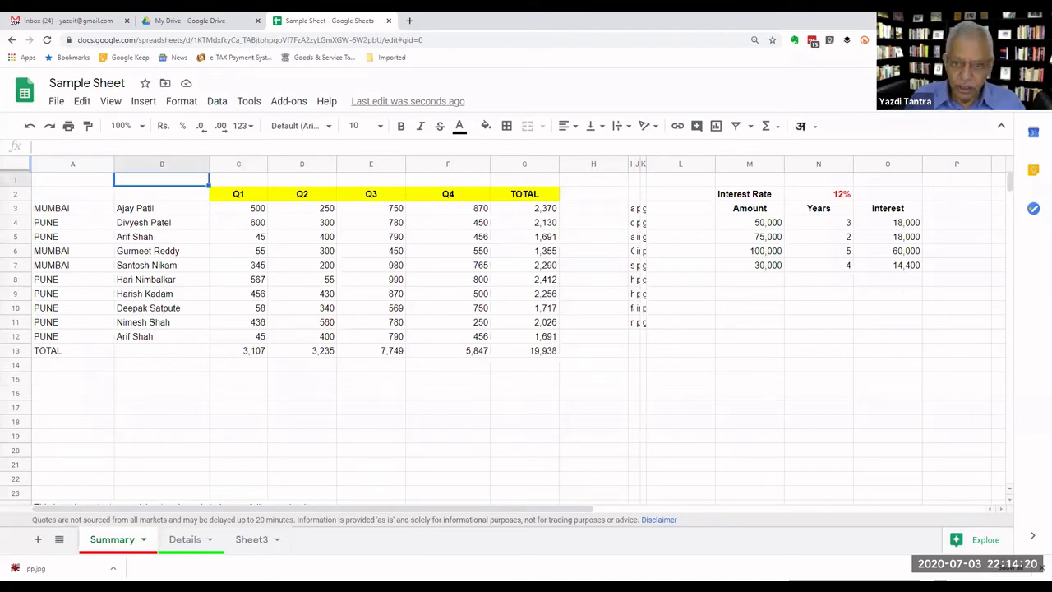
Enter 1 and 2 in A80:A81 and fill the series down to A91.
{"action": "scroll", "coordinate": [785, 378], "scroll_direction": "down", "scroll_amount": 1}
{"action": "scroll", "coordinate": [785, 378], "scroll_direction": "down", "scroll_amount": 4}
{"action": "scroll", "coordinate": [785, 378], "scroll_direction": "down", "scroll_amount": 1}
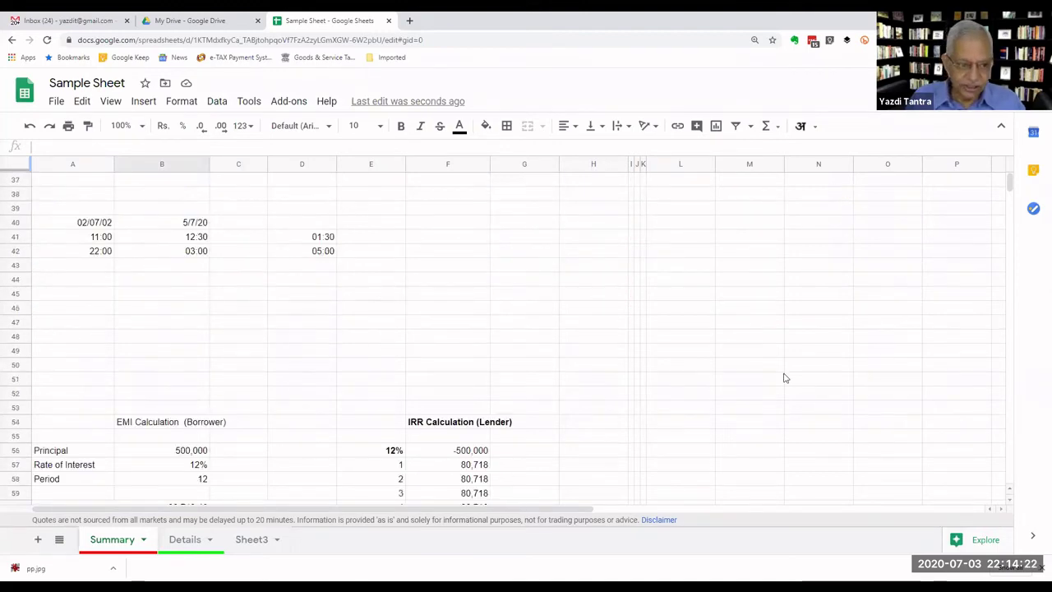
{"action": "scroll", "coordinate": [785, 379], "scroll_direction": "down", "scroll_amount": 4}
{"action": "scroll", "coordinate": [785, 378], "scroll_direction": "down", "scroll_amount": 2}
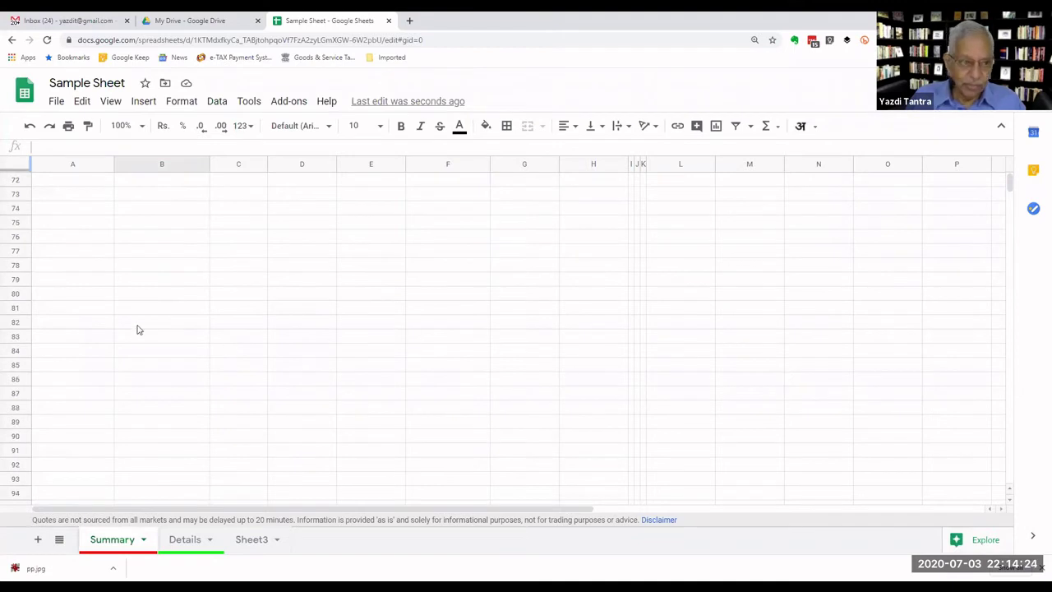
{"action": "left_click", "coordinate": [71, 294]}
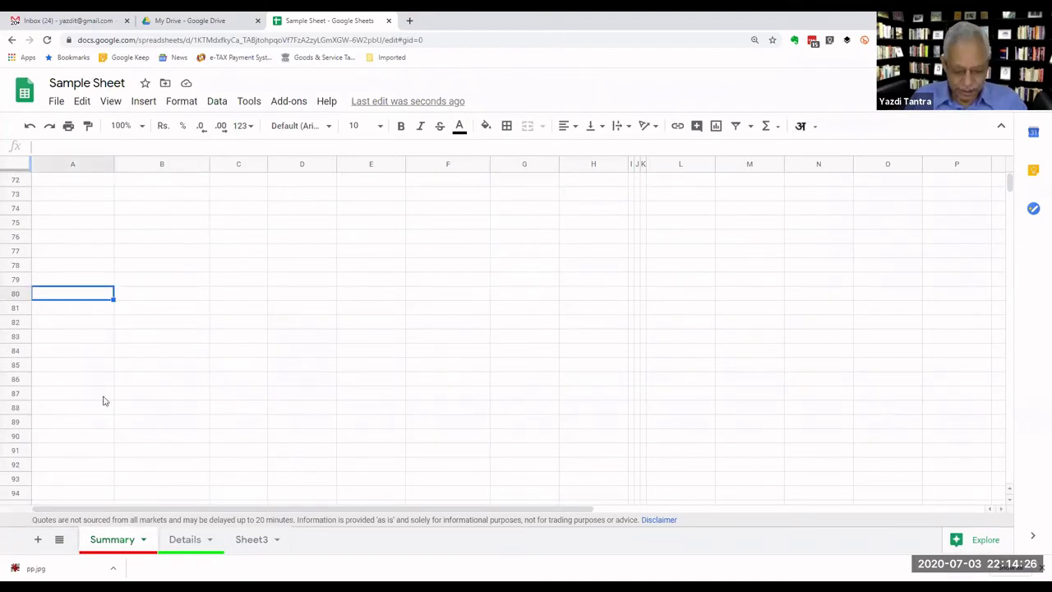
{"action": "type", "text": "1"}
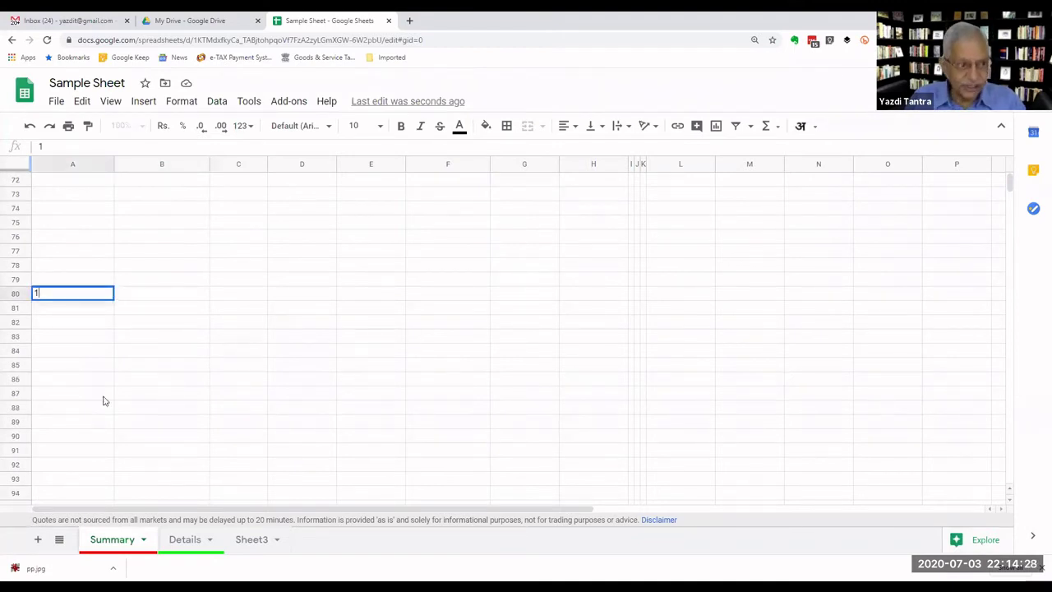
{"action": "key", "text": "Down"}
{"action": "key", "text": "Down"}
{"action": "key", "text": "Up"}
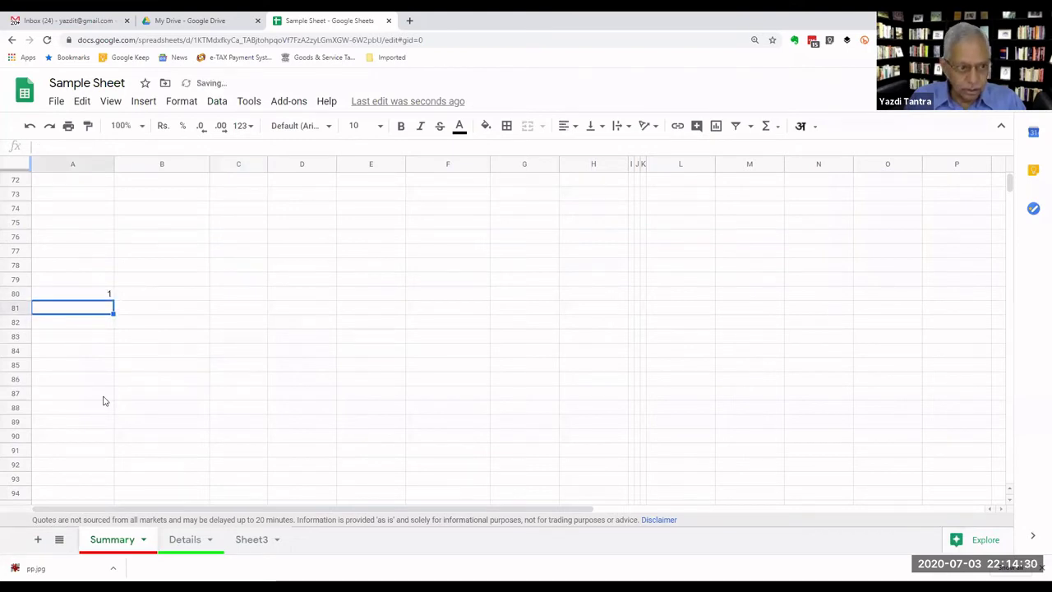
{"action": "type", "text": "2"}
{"action": "key", "text": "Return"}
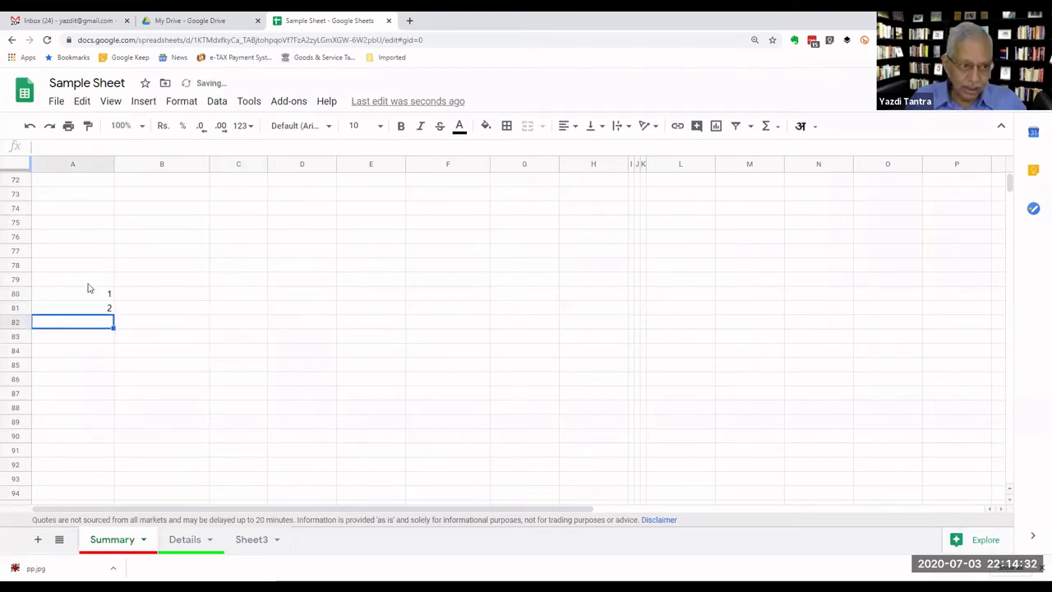
{"action": "left_click", "coordinate": [92, 295]}
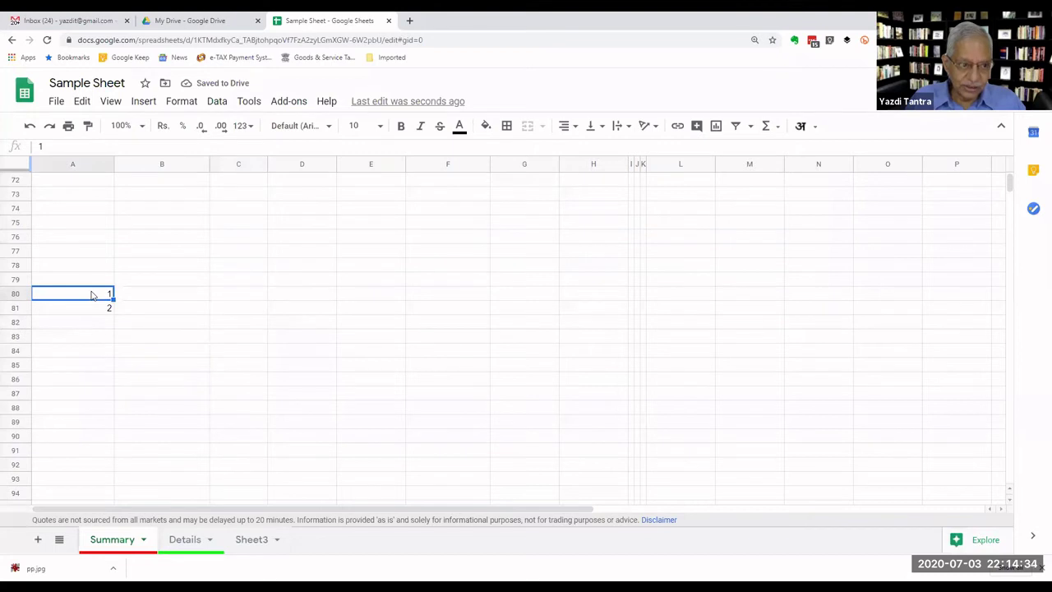
{"action": "left_click", "coordinate": [94, 306], "text": "shift"}
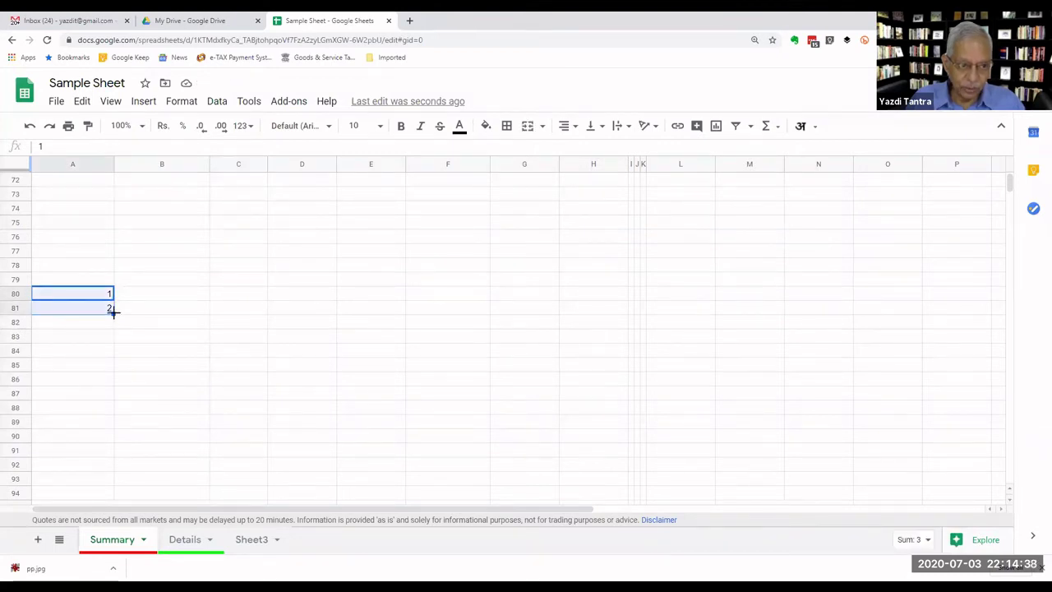
{"action": "left_click_drag", "start_coordinate": [113, 311], "coordinate": [97, 448]}
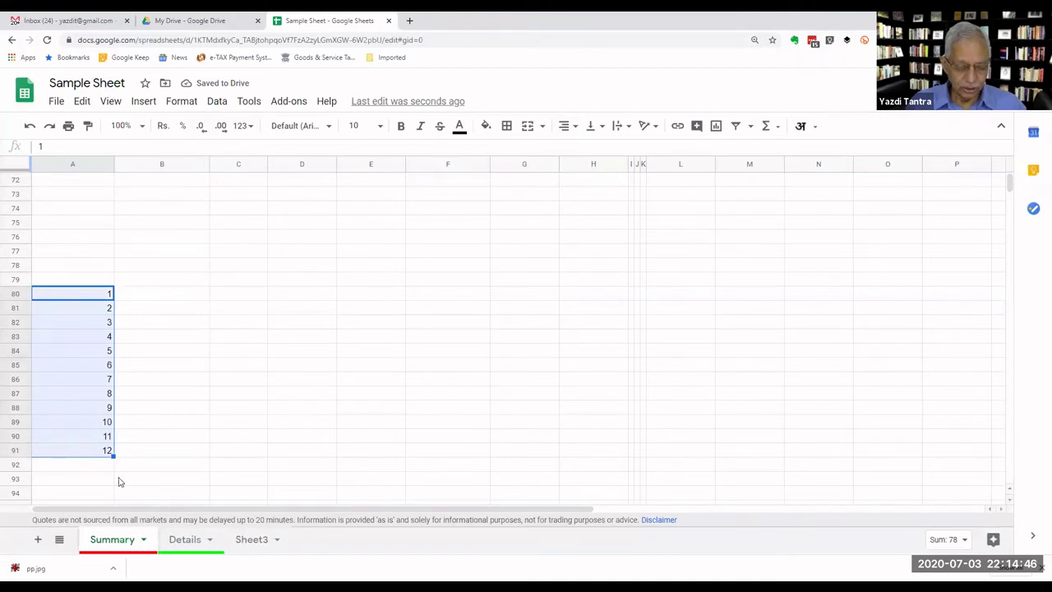
Enter 2010 and 2011 in B80:B81 and fill the years down to B91.
{"action": "left_click", "coordinate": [171, 298]}
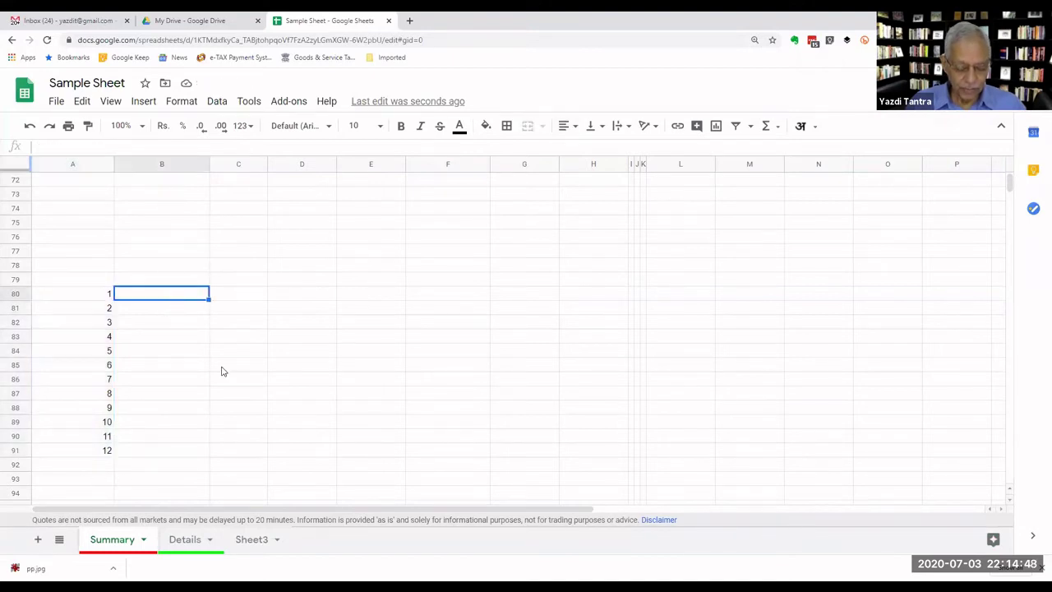
{"action": "type", "text": "201"}
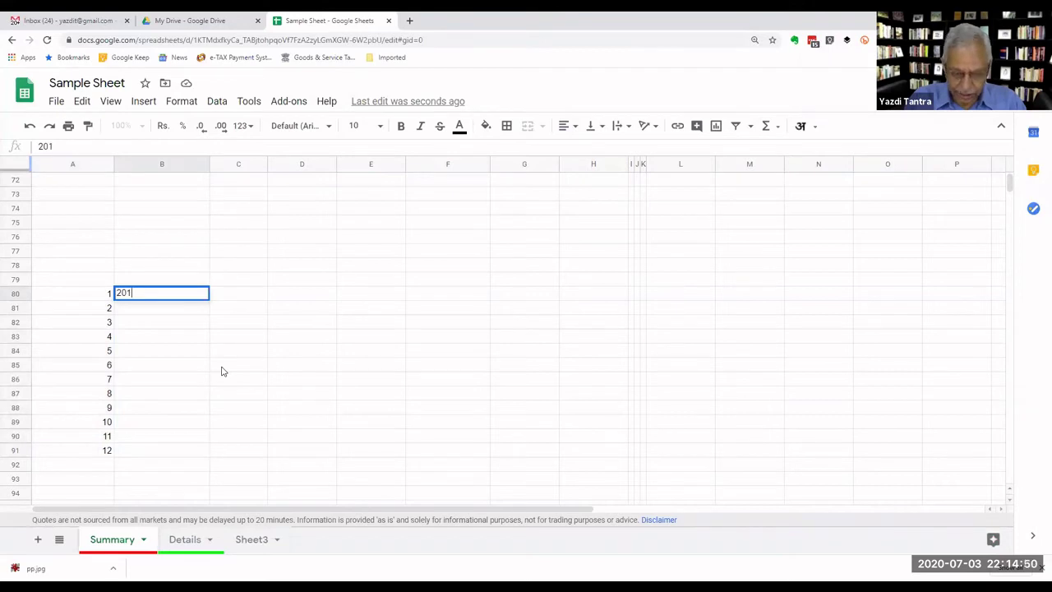
{"action": "type", "text": "0"}
{"action": "key", "text": "Return"}
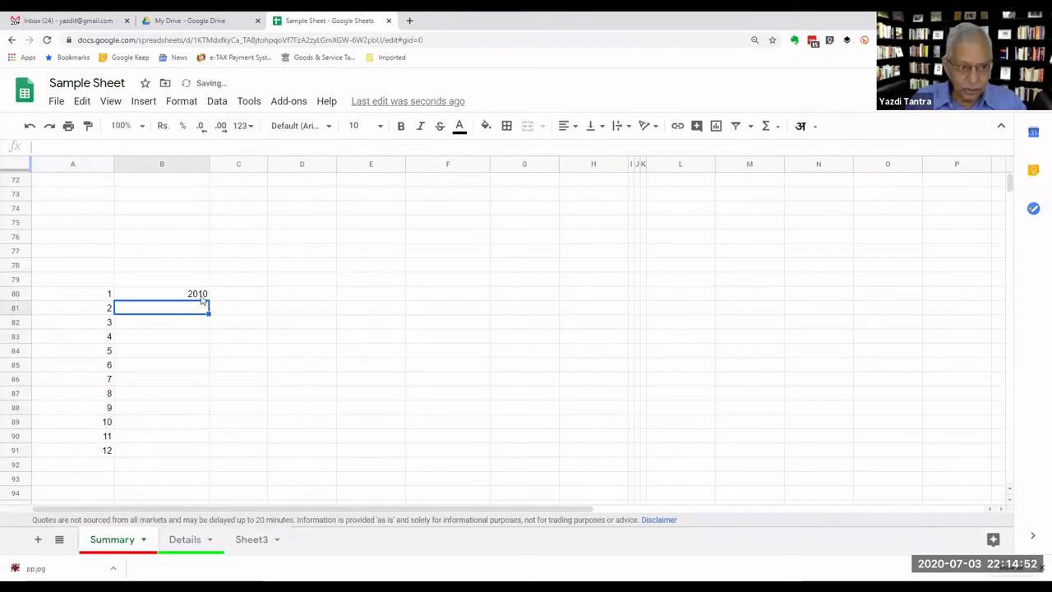
{"action": "left_click", "coordinate": [205, 299]}
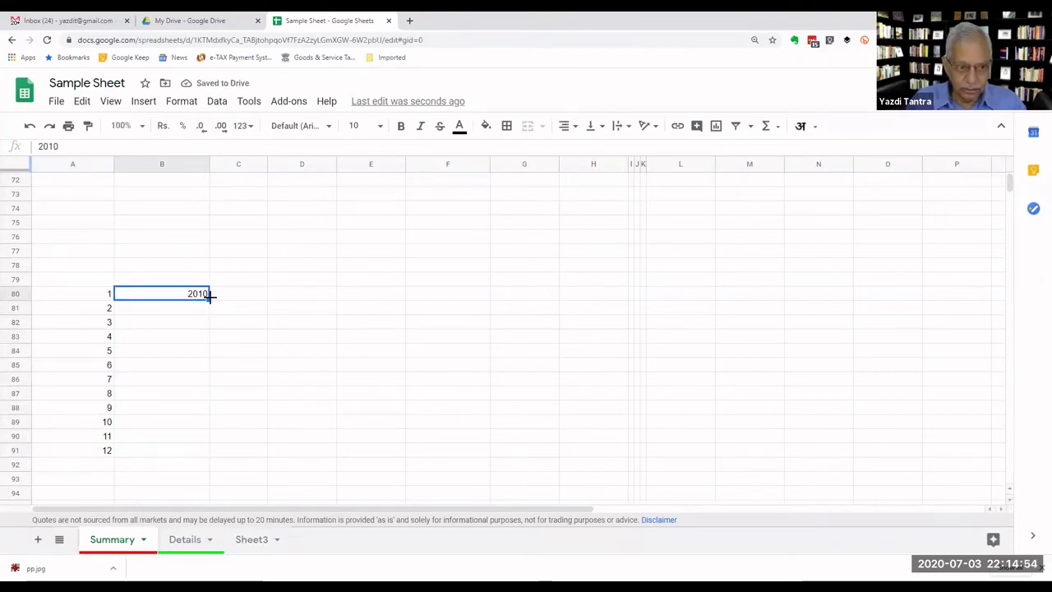
{"action": "left_click", "coordinate": [173, 308]}
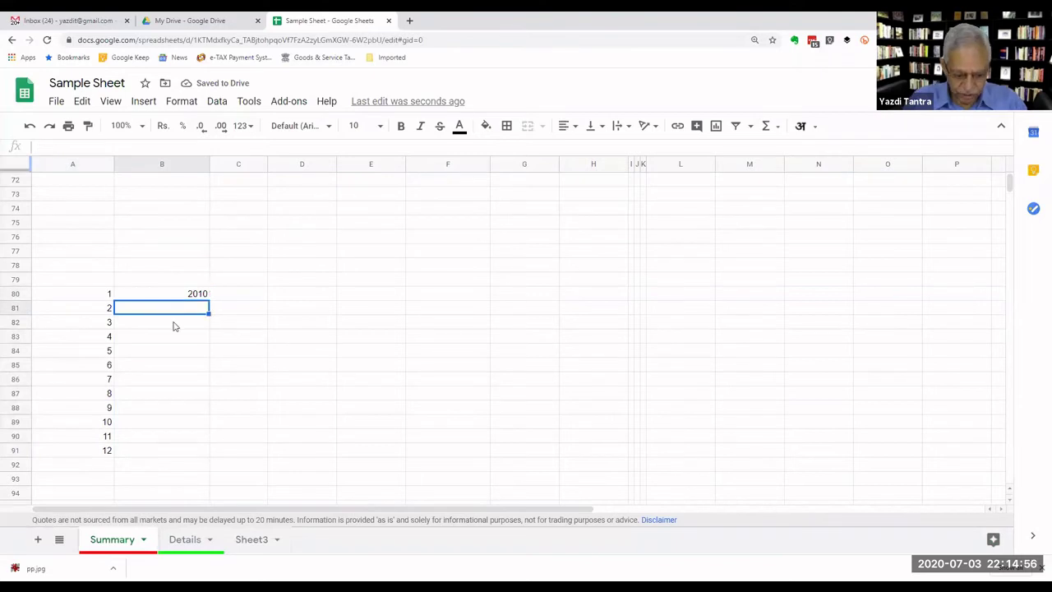
{"action": "type", "text": "2011"}
{"action": "key", "text": "Return"}
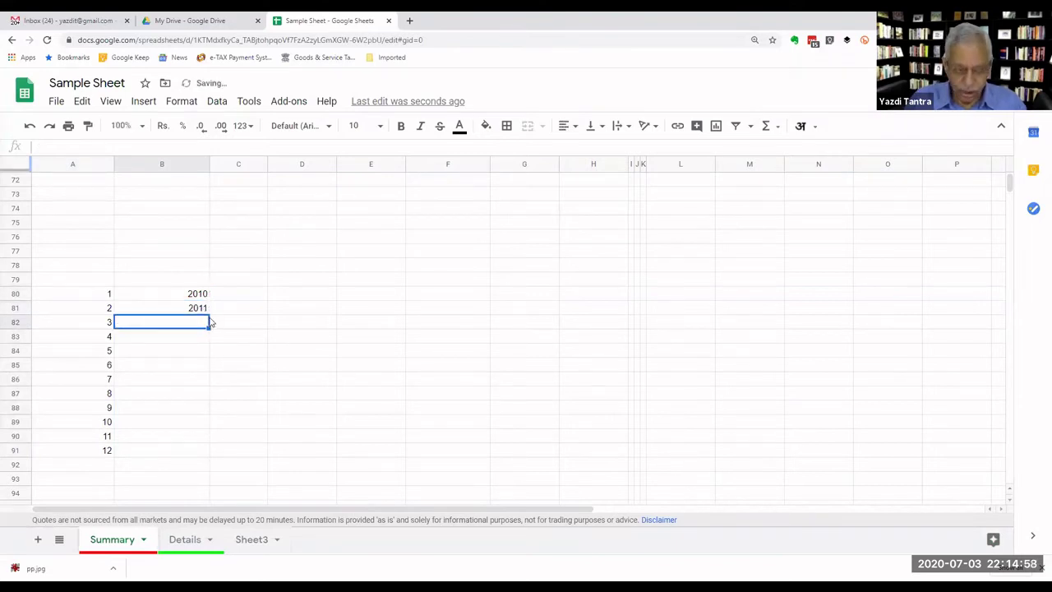
{"action": "left_click", "coordinate": [189, 296]}
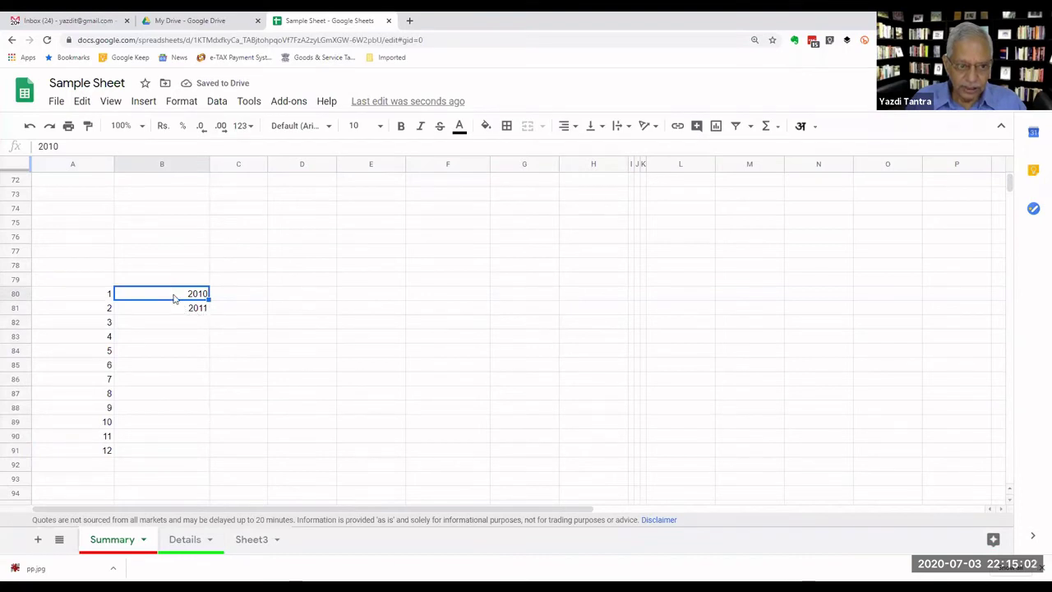
{"action": "left_click_drag", "start_coordinate": [174, 299], "coordinate": [199, 450]}
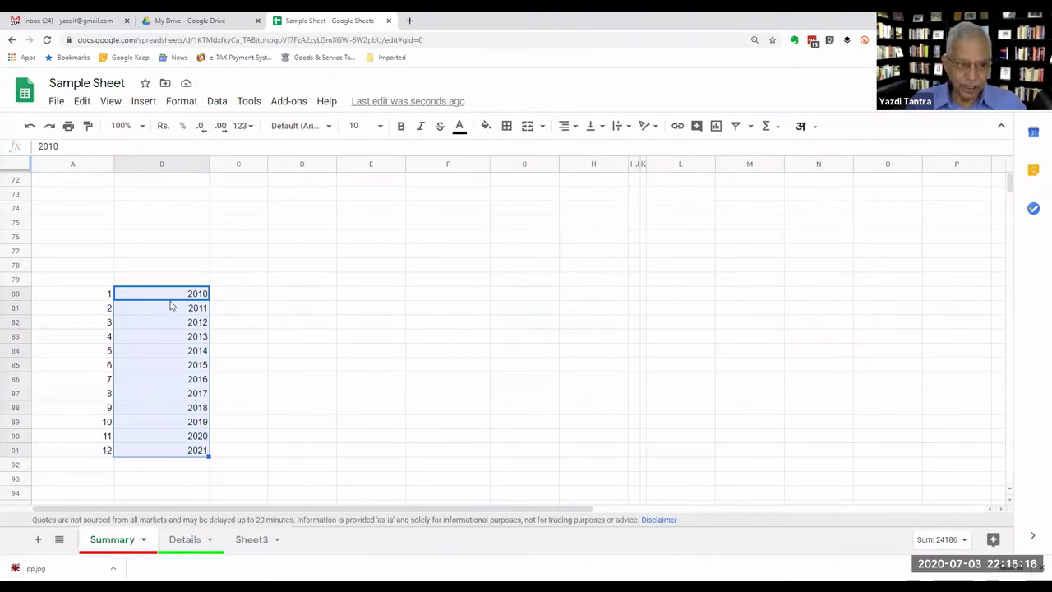
Select the empty range C80:C91 and review the 1, 2 series in A80:A81.
{"action": "left_click", "coordinate": [254, 301]}
{"action": "left_click_drag", "start_coordinate": [239, 451], "coordinate": [249, 298]}
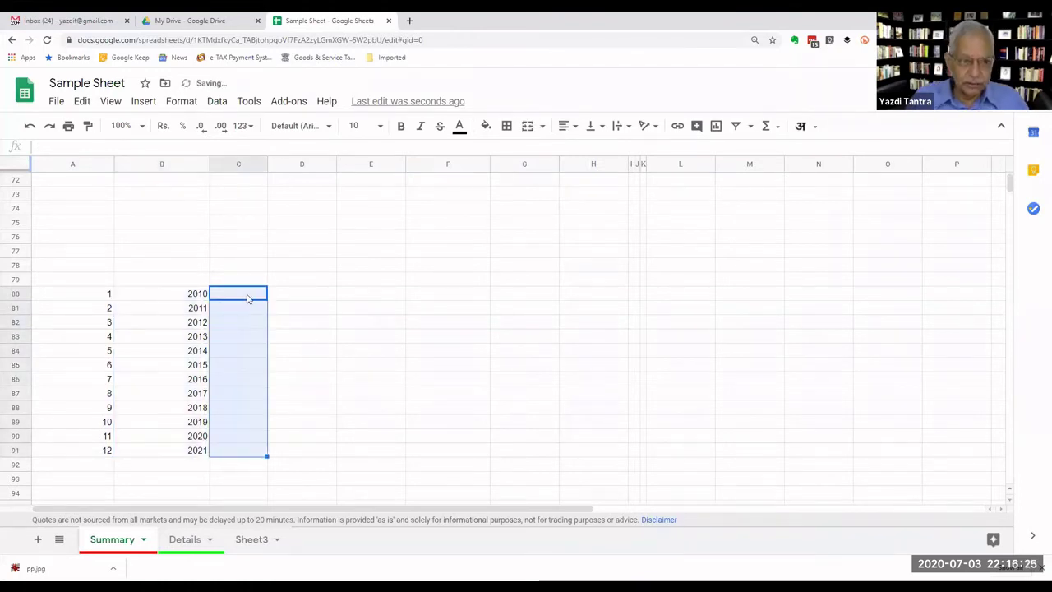
{"action": "left_click", "coordinate": [249, 298]}
{"action": "left_click", "coordinate": [104, 295]}
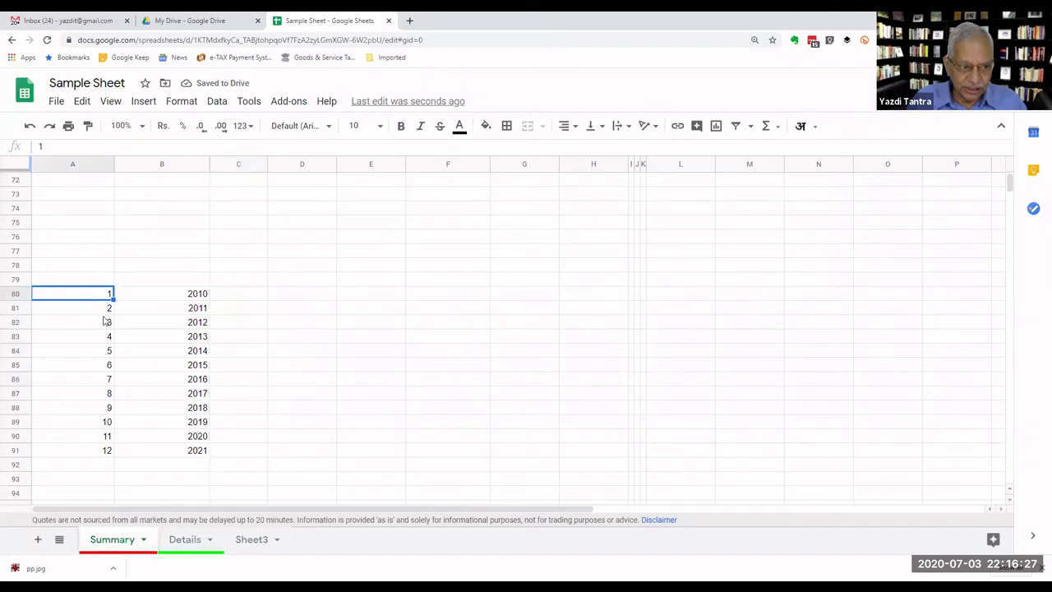
{"action": "left_click_drag", "start_coordinate": [96, 302], "coordinate": [95, 310]}
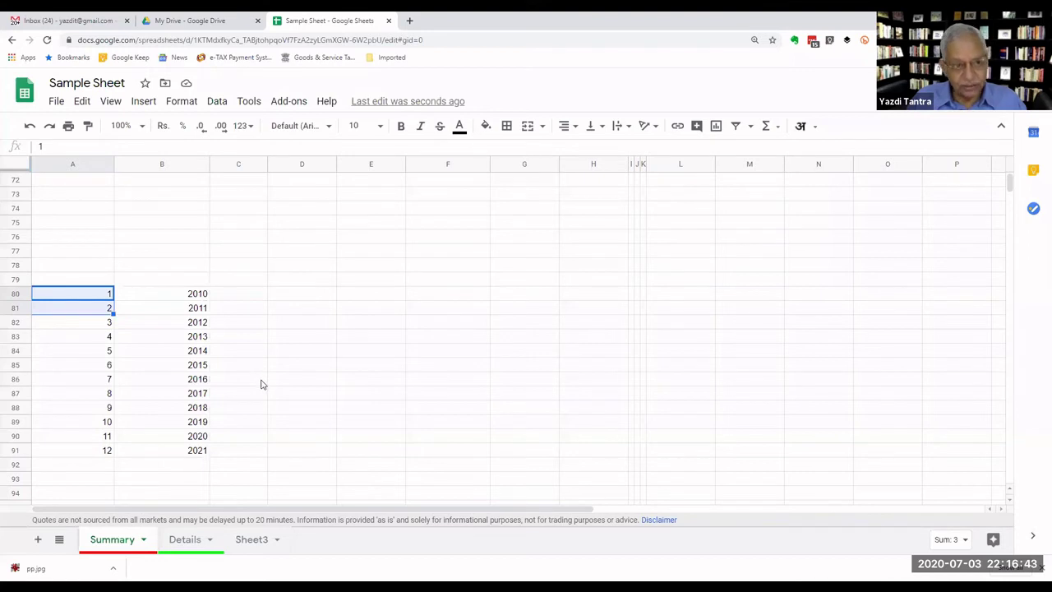
Enter 1/7/20 and 2/7/20 in C80:C81 and fill the dates down to C91.
{"action": "left_click", "coordinate": [244, 297]}
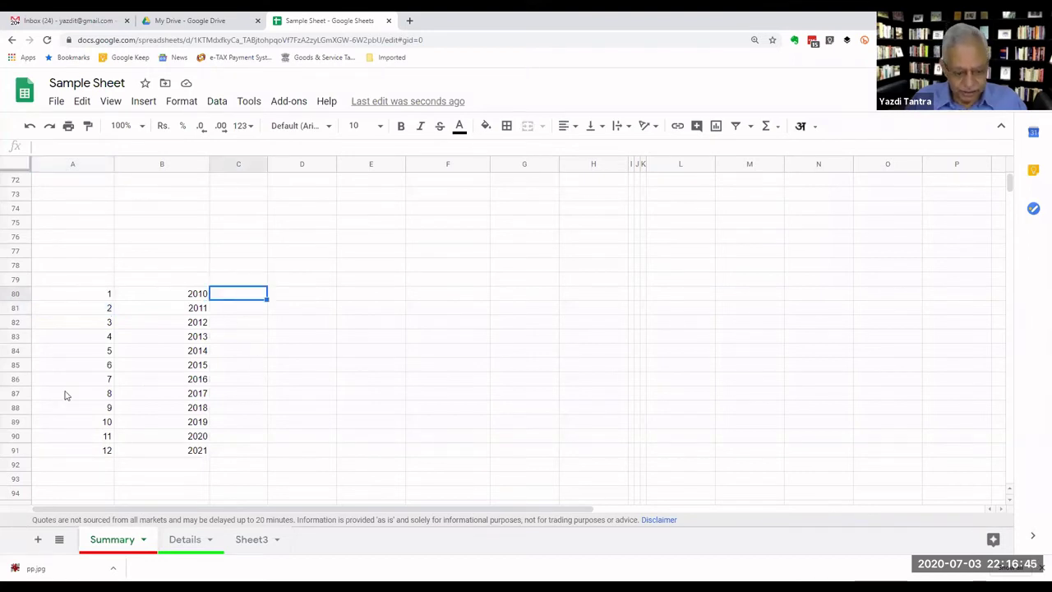
{"action": "type", "text": "1/7/"}
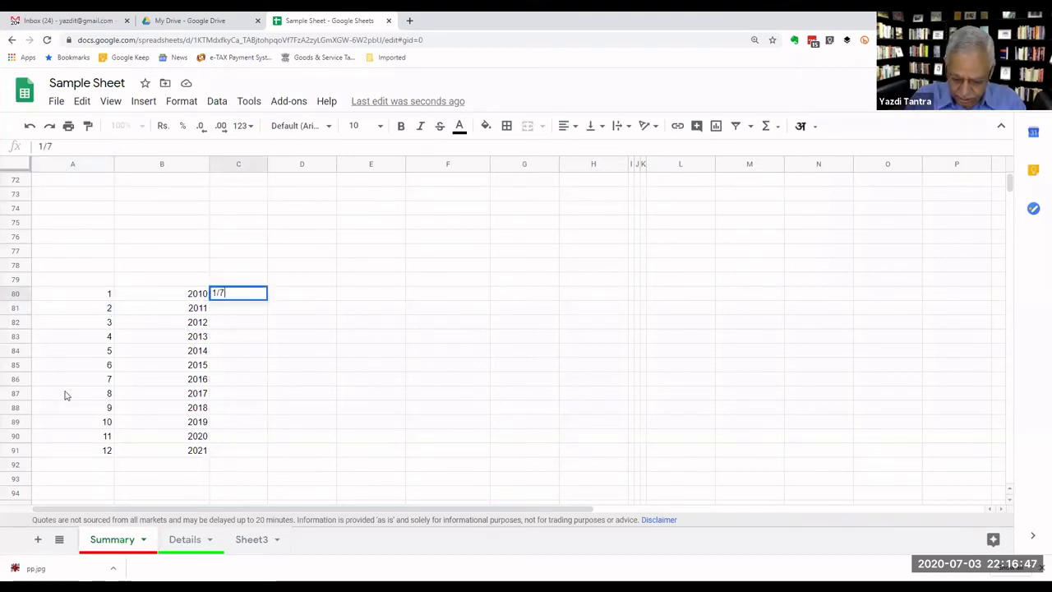
{"action": "type", "text": "20"}
{"action": "key", "text": "Return"}
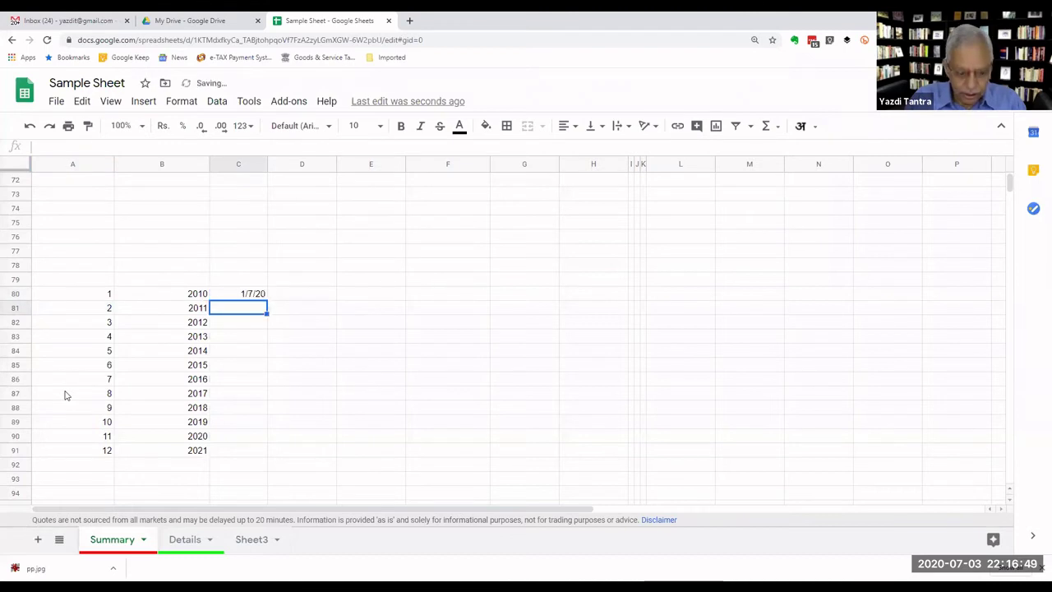
{"action": "type", "text": "2/7/2"}
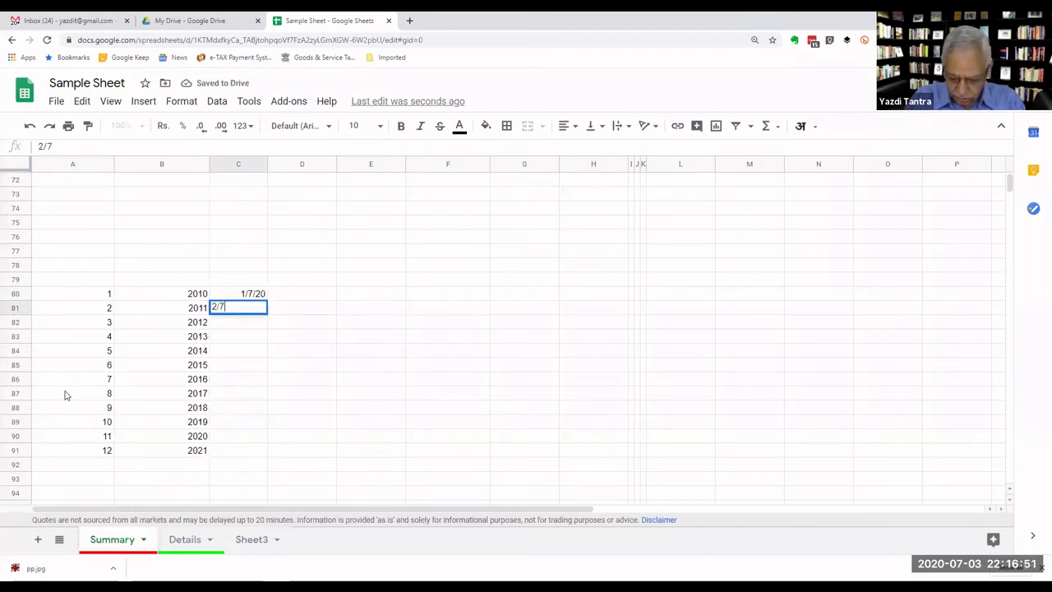
{"action": "type", "text": "0"}
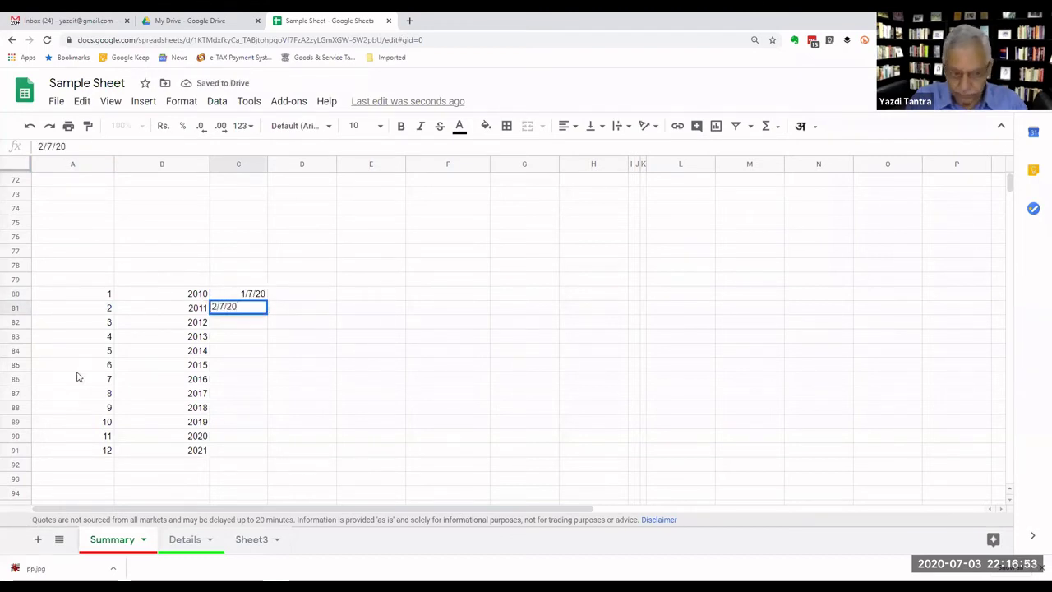
{"action": "key", "text": "Return"}
{"action": "left_click", "coordinate": [243, 296]}
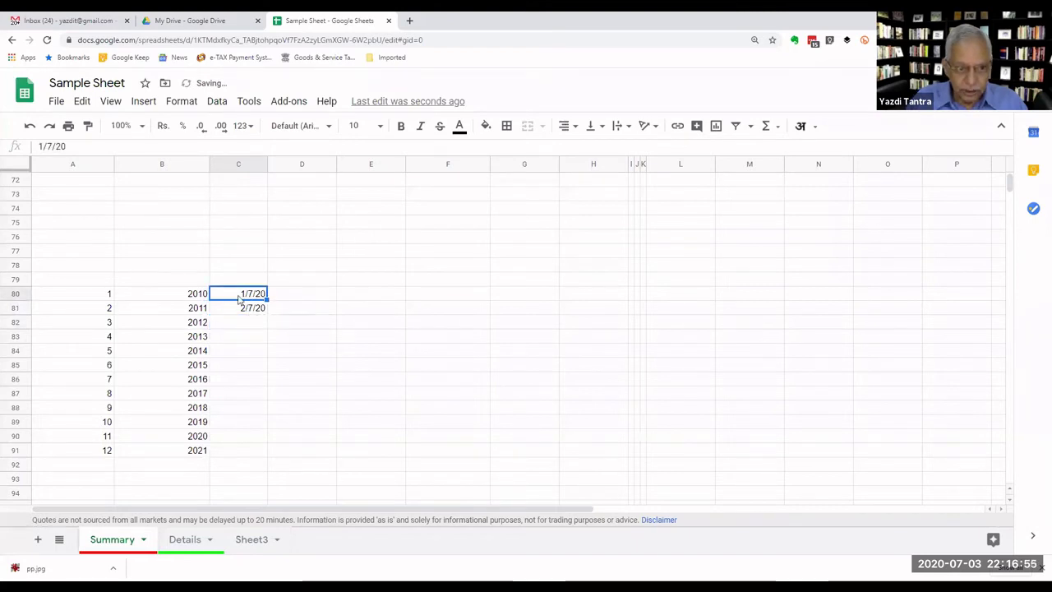
{"action": "mouse_move", "coordinate": [238, 299]}
{"action": "left_mouse_down"}
{"action": "mouse_move", "coordinate": [251, 309]}
{"action": "mouse_move", "coordinate": [272, 449]}
{"action": "left_mouse_up"}
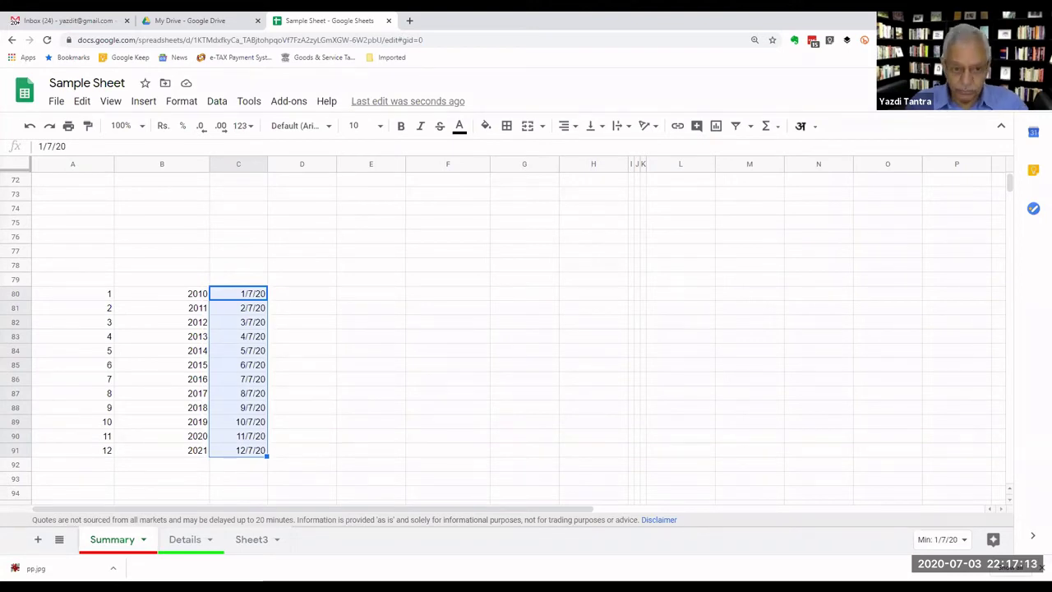
Enter =count(C3:C12) in C14, giving 10.
{"action": "scroll", "coordinate": [301, 305], "scroll_direction": "up", "scroll_amount": 4}
{"action": "scroll", "coordinate": [301, 305], "scroll_direction": "up", "scroll_amount": 3}
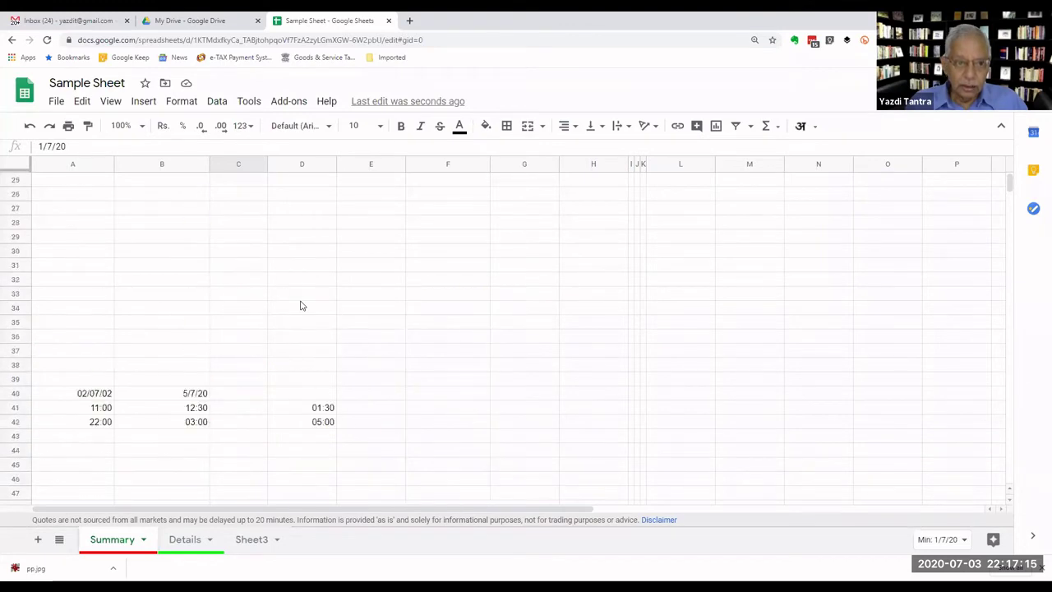
{"action": "scroll", "coordinate": [301, 305], "scroll_direction": "up", "scroll_amount": 4}
{"action": "scroll", "coordinate": [301, 306], "scroll_direction": "up", "scroll_amount": 1}
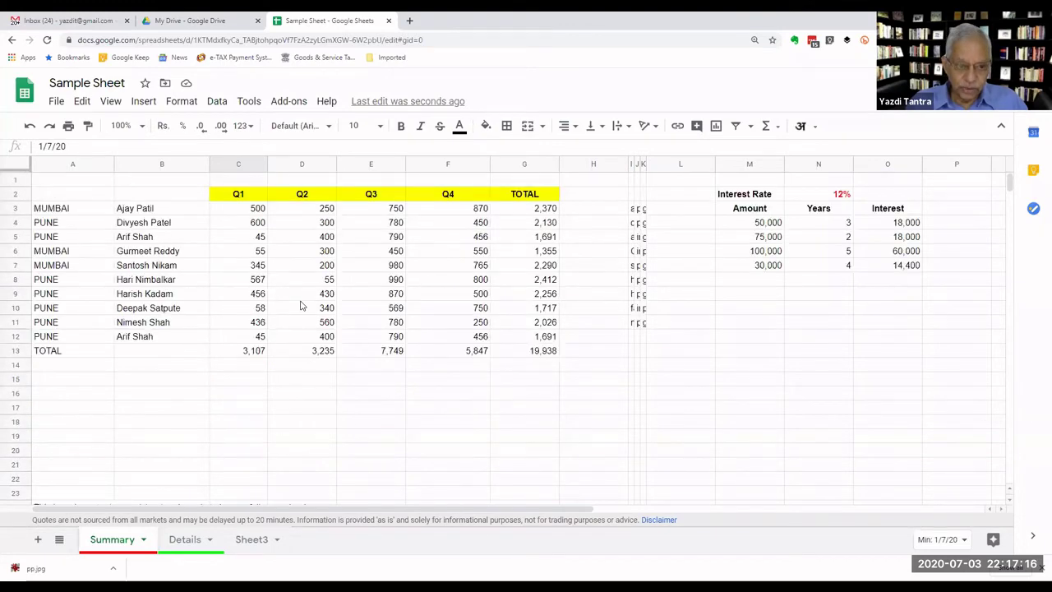
{"action": "left_click", "coordinate": [247, 352]}
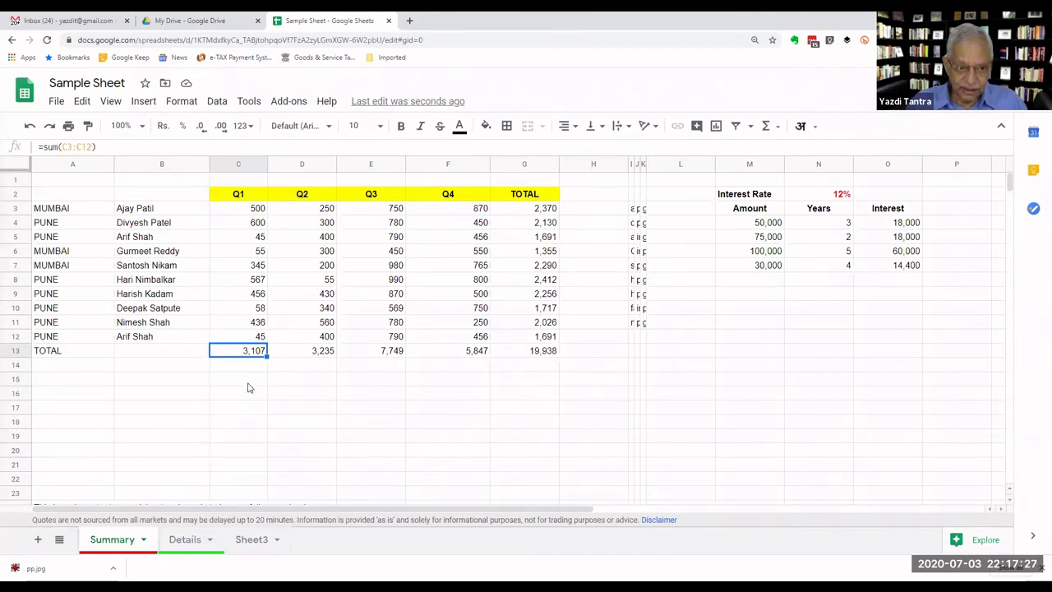
{"action": "left_click", "coordinate": [249, 370]}
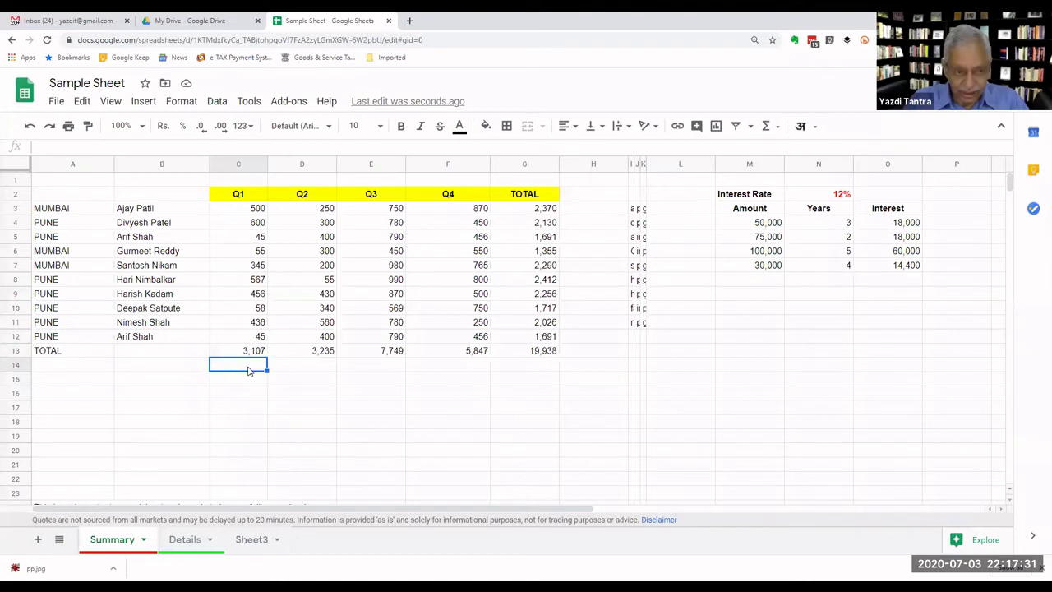
{"action": "type", "text": "=c"}
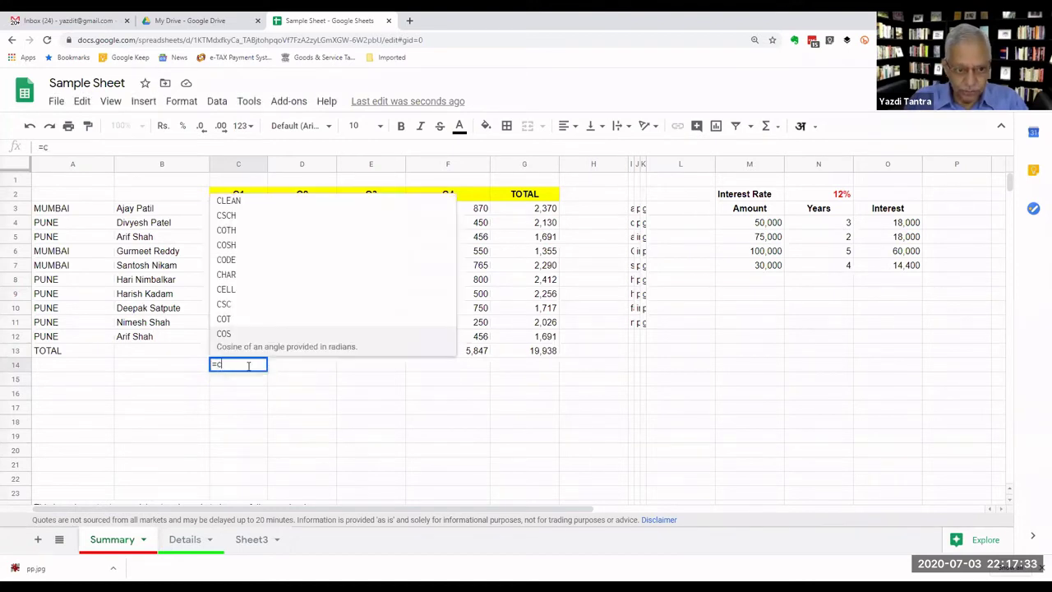
{"action": "type", "text": "ount"}
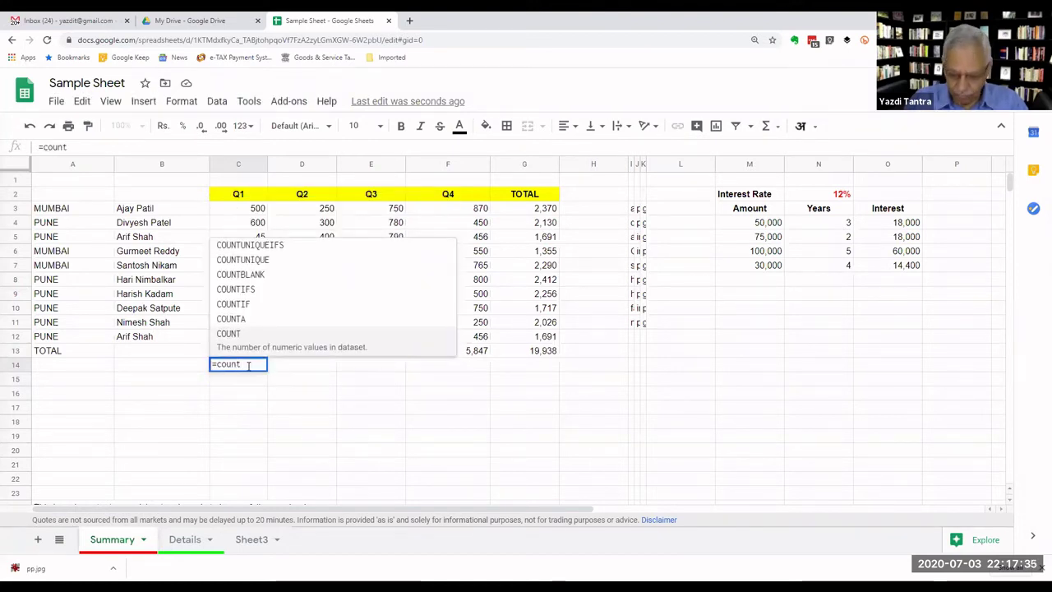
{"action": "type", "text": "("}
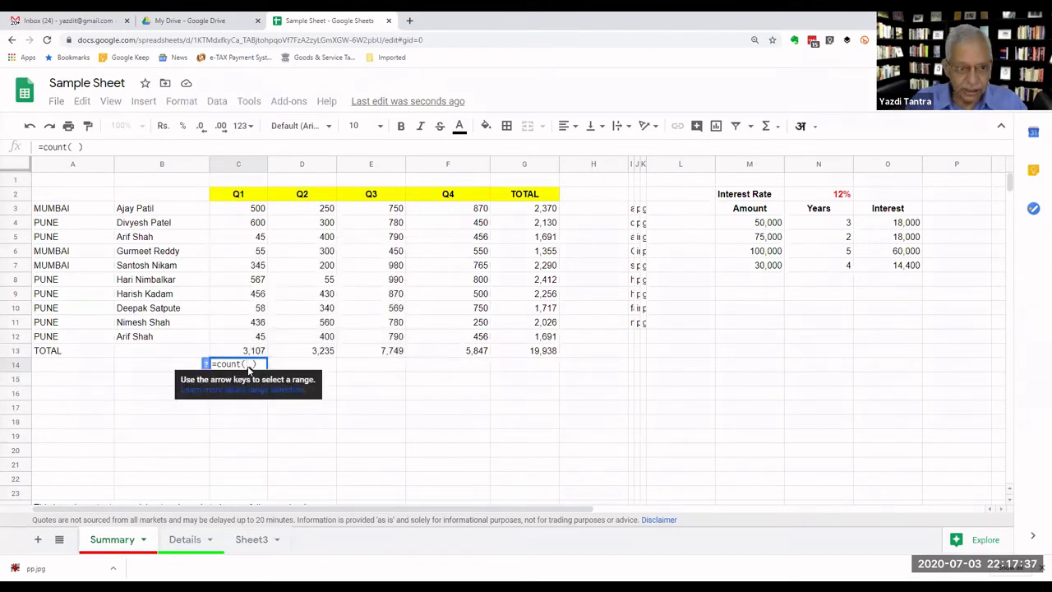
{"action": "left_click", "coordinate": [261, 211]}
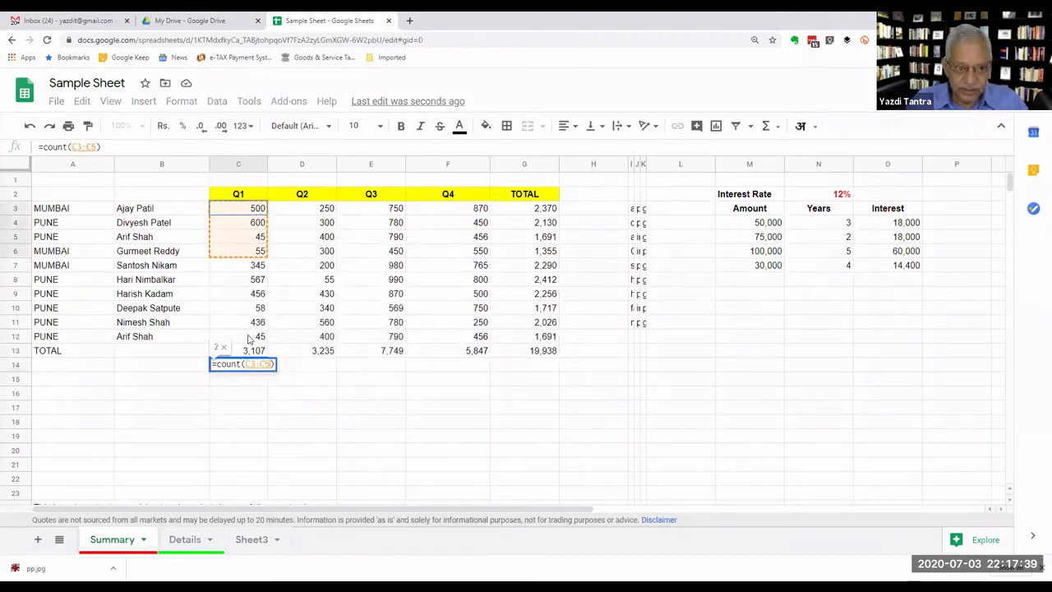
{"action": "left_click_drag", "start_coordinate": [256, 246], "coordinate": [249, 340]}
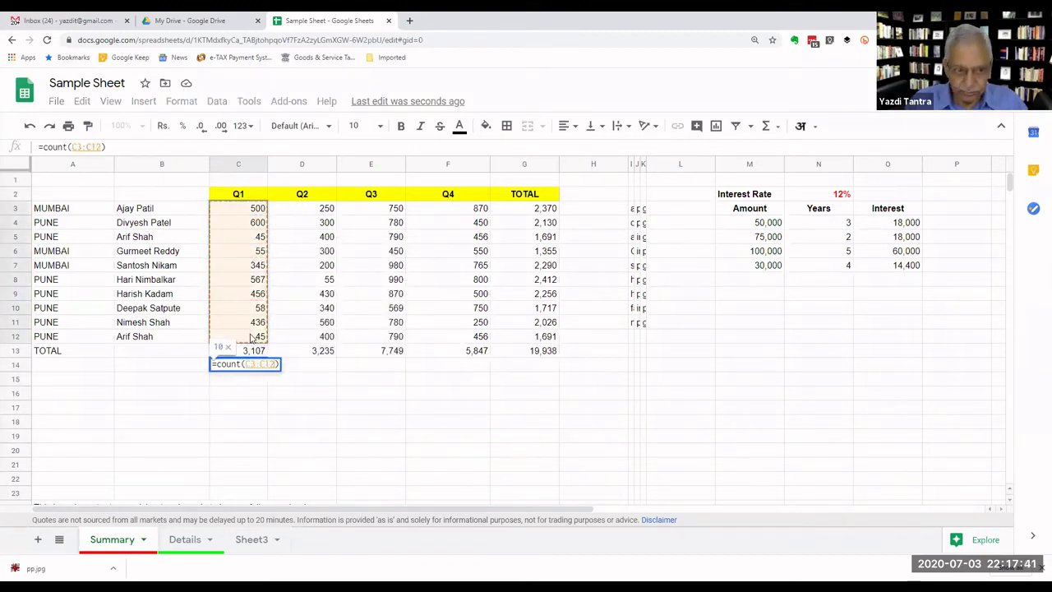
{"action": "key", "text": "Return"}
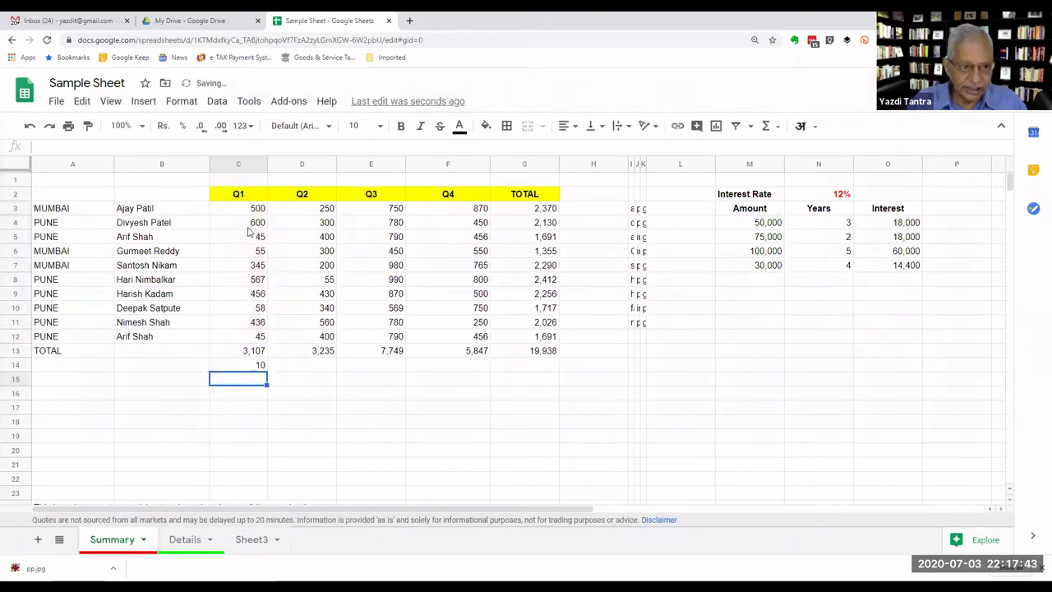
Copy the count across to F14, clear C14:F14, and widen column J.
{"action": "left_click", "coordinate": [253, 372]}
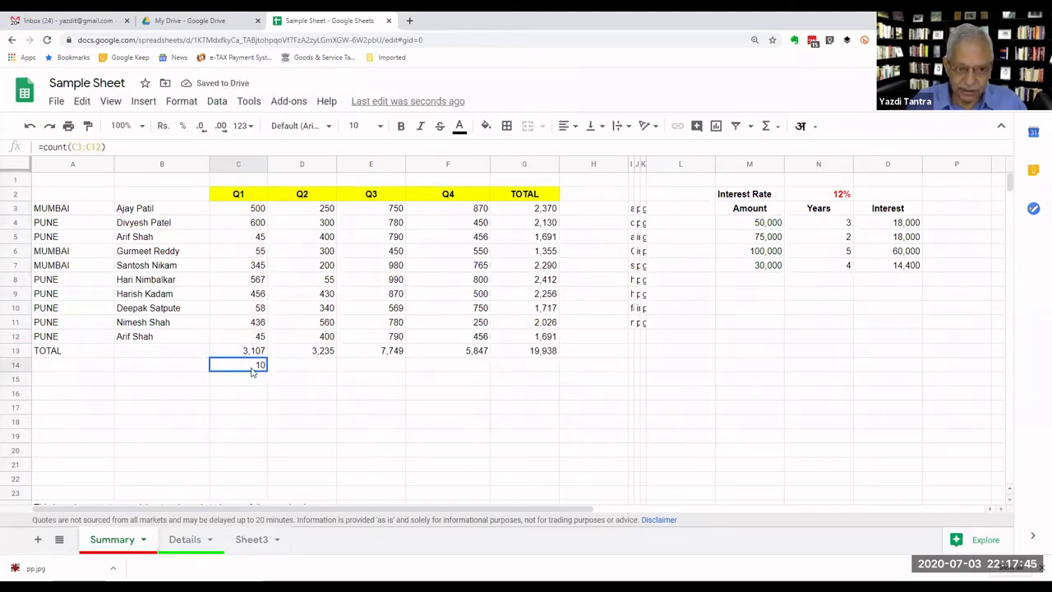
{"action": "left_click_drag", "start_coordinate": [266, 371], "coordinate": [450, 365]}
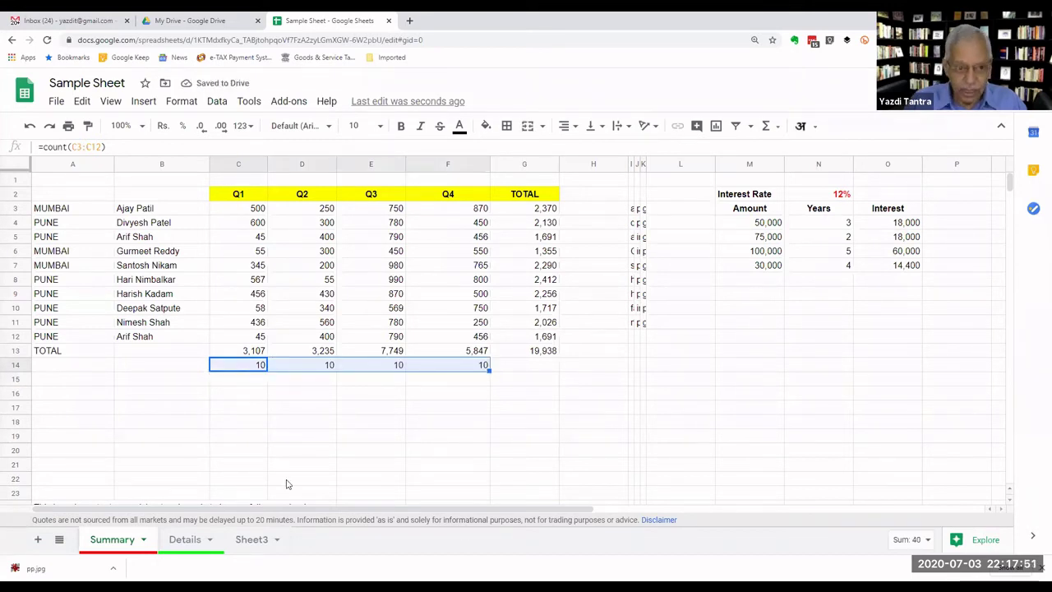
{"action": "key", "text": "Delete"}
{"action": "left_click", "coordinate": [239, 388]}
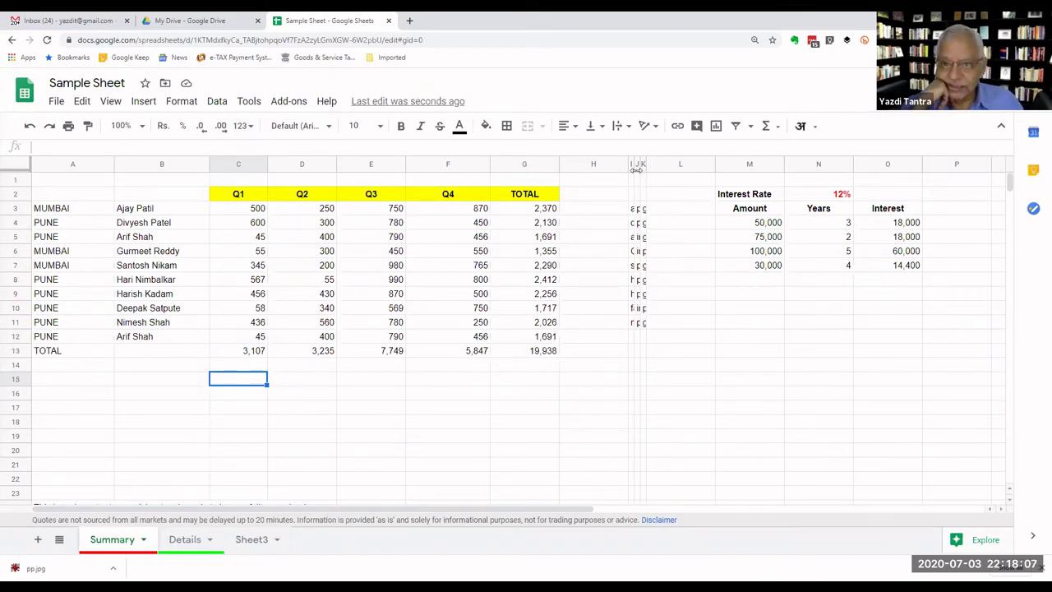
{"action": "left_click_drag", "start_coordinate": [639, 164], "coordinate": [721, 163]}
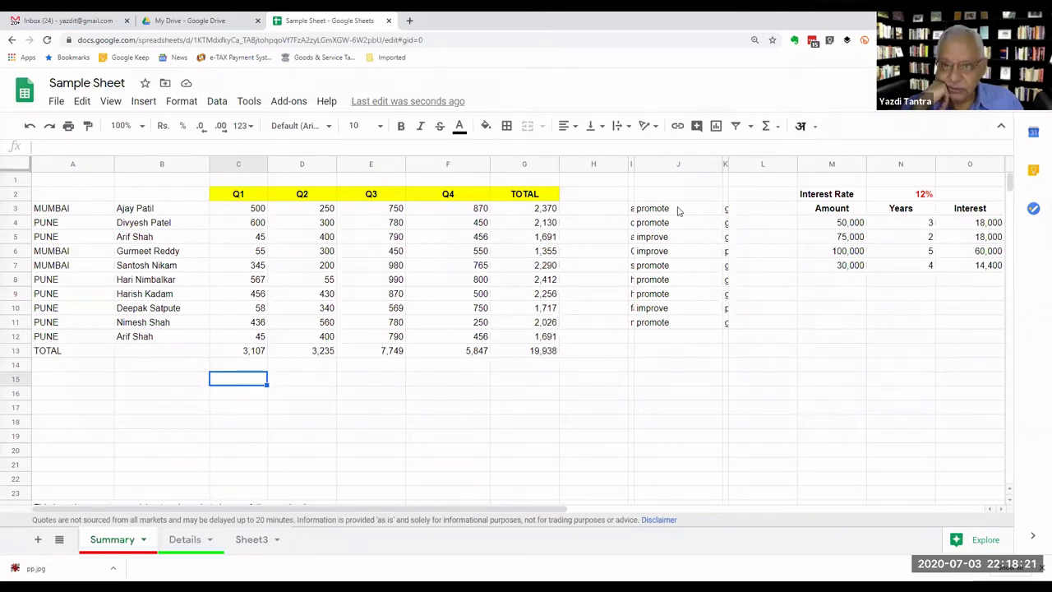
{"action": "left_click", "coordinate": [678, 211]}
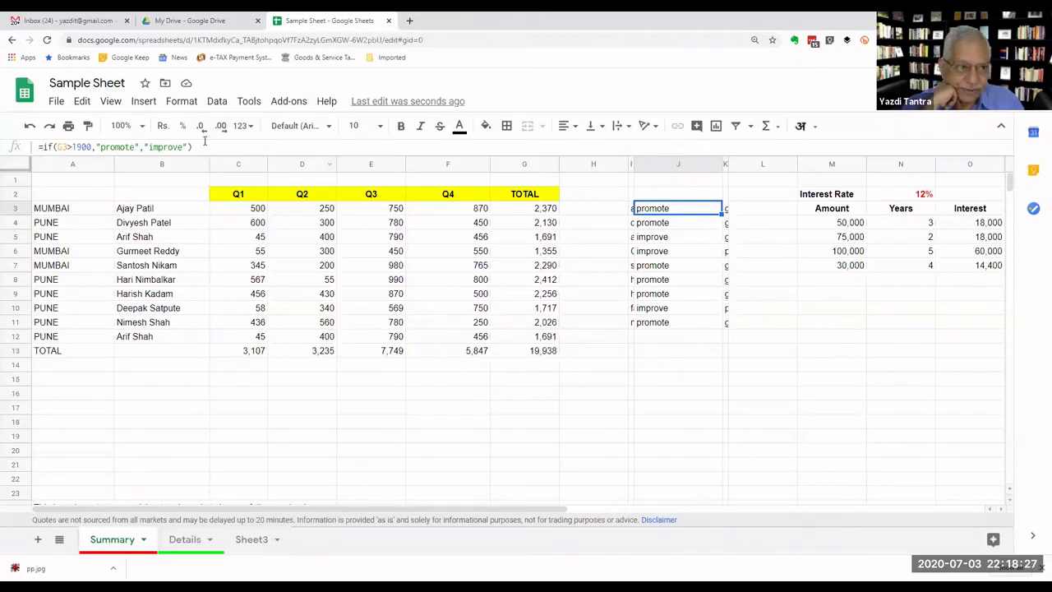
{"action": "left_click", "coordinate": [529, 214]}
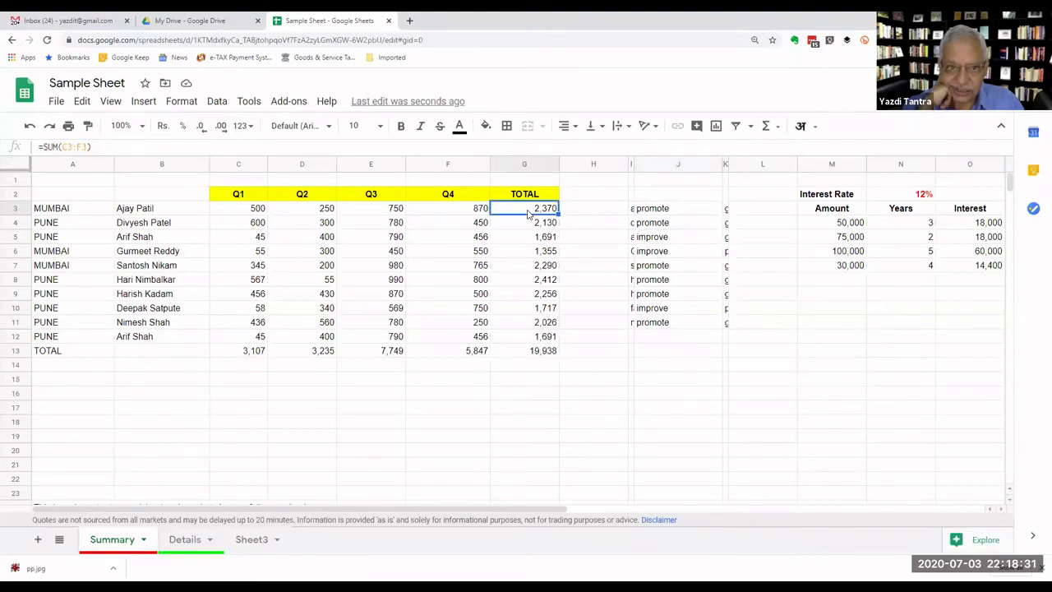
{"action": "left_click", "coordinate": [661, 211]}
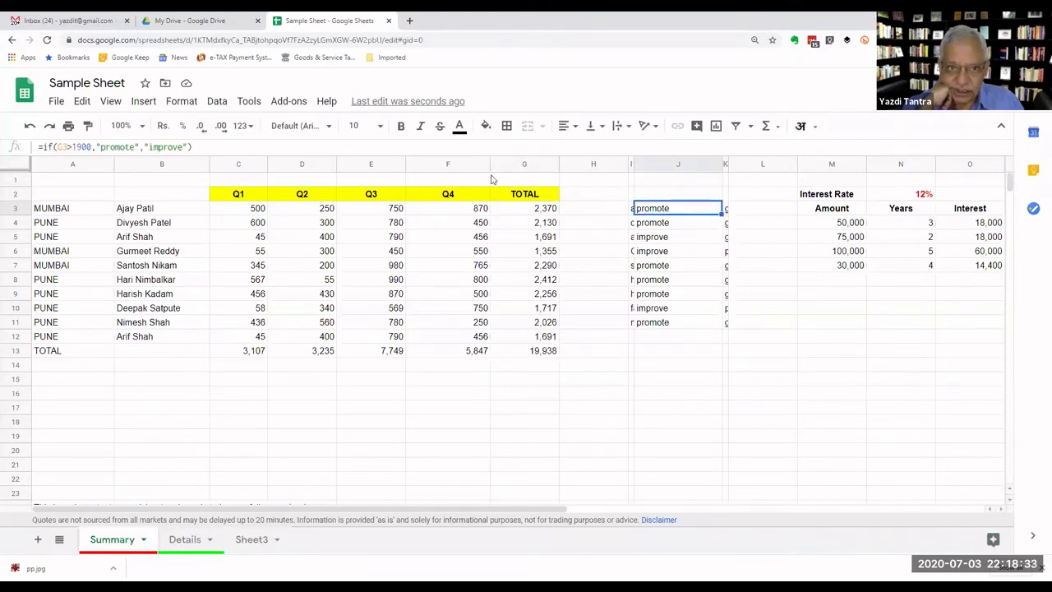
{"action": "double_click", "coordinate": [683, 208]}
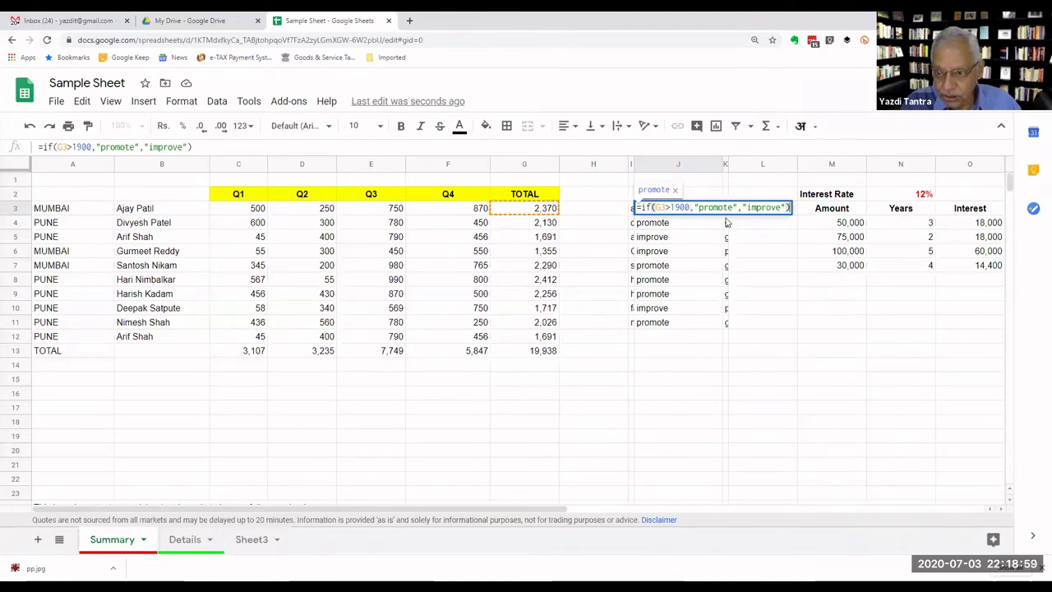
{"action": "left_click", "coordinate": [691, 237]}
{"action": "left_click", "coordinate": [673, 211]}
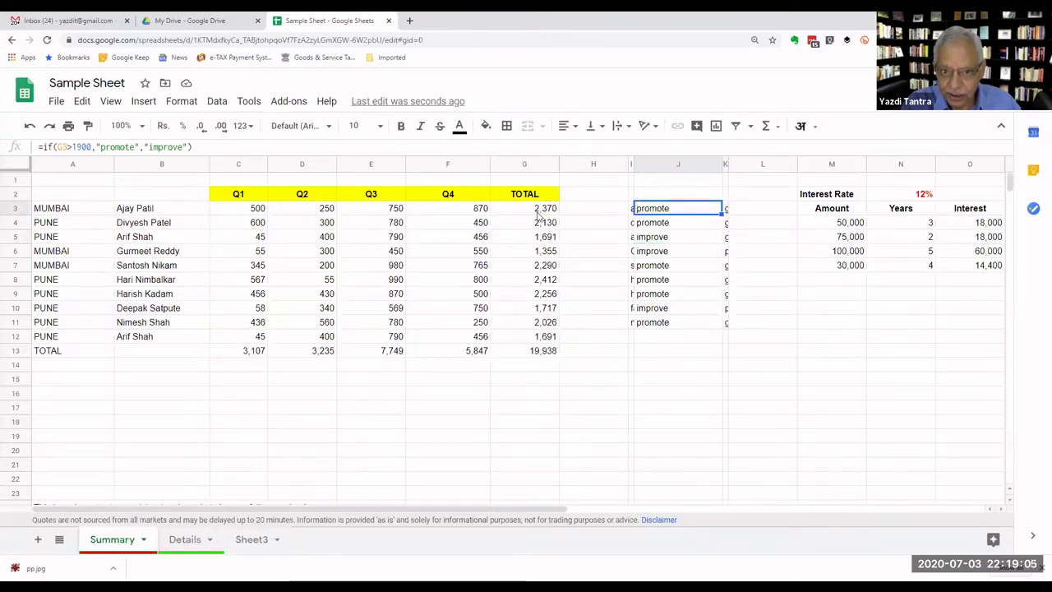
{"action": "left_click", "coordinate": [655, 224]}
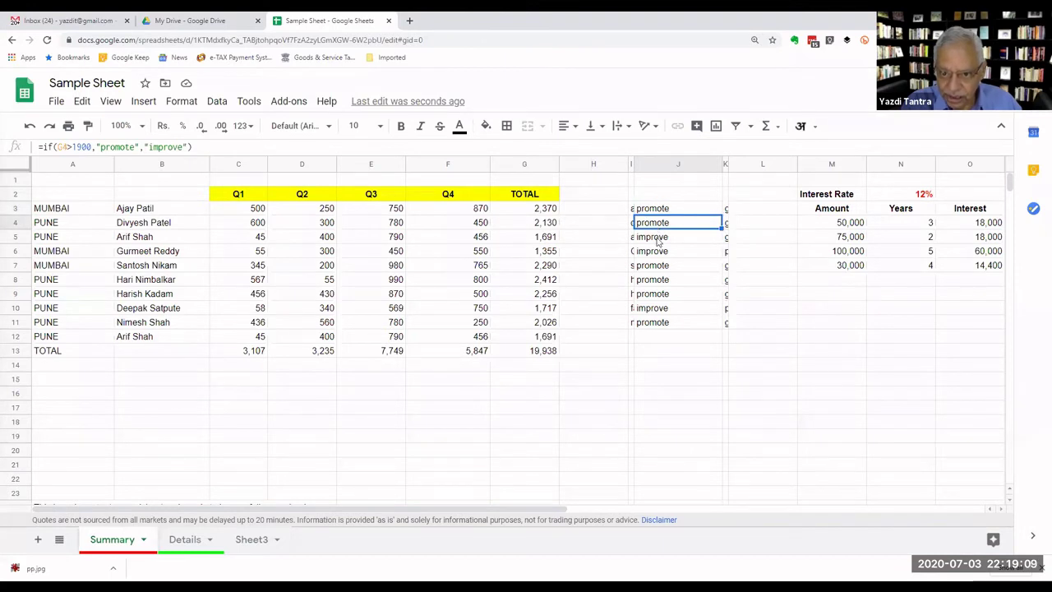
{"action": "left_click", "coordinate": [658, 241]}
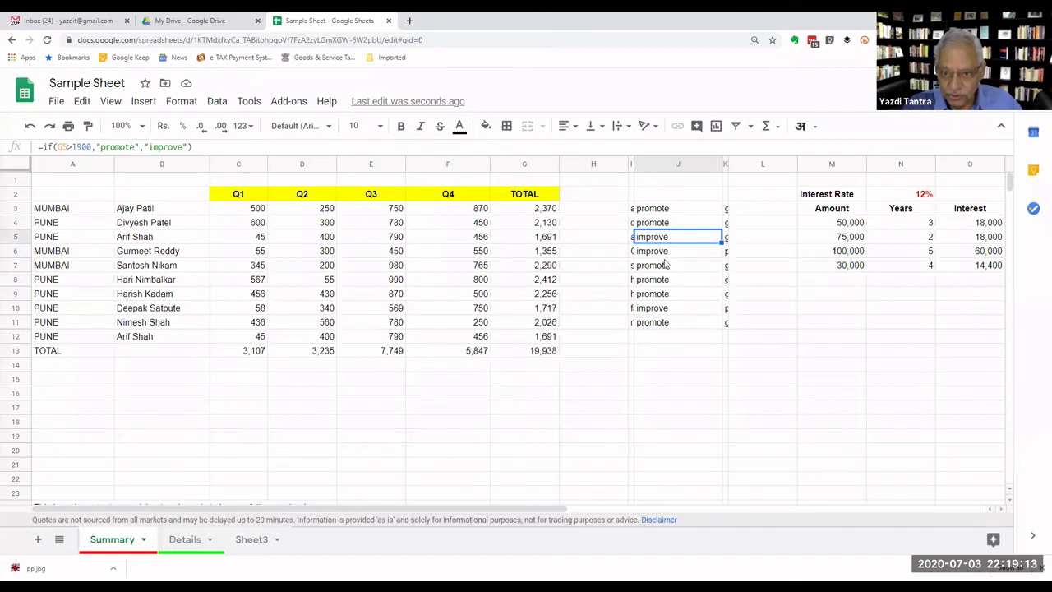
{"action": "left_click", "coordinate": [664, 252]}
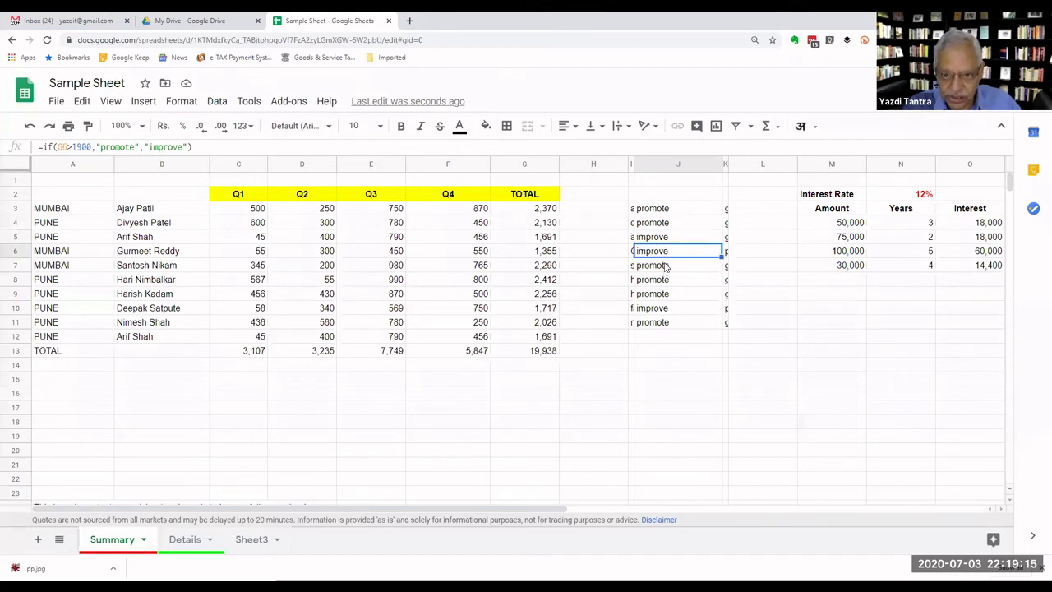
{"action": "left_click", "coordinate": [665, 269]}
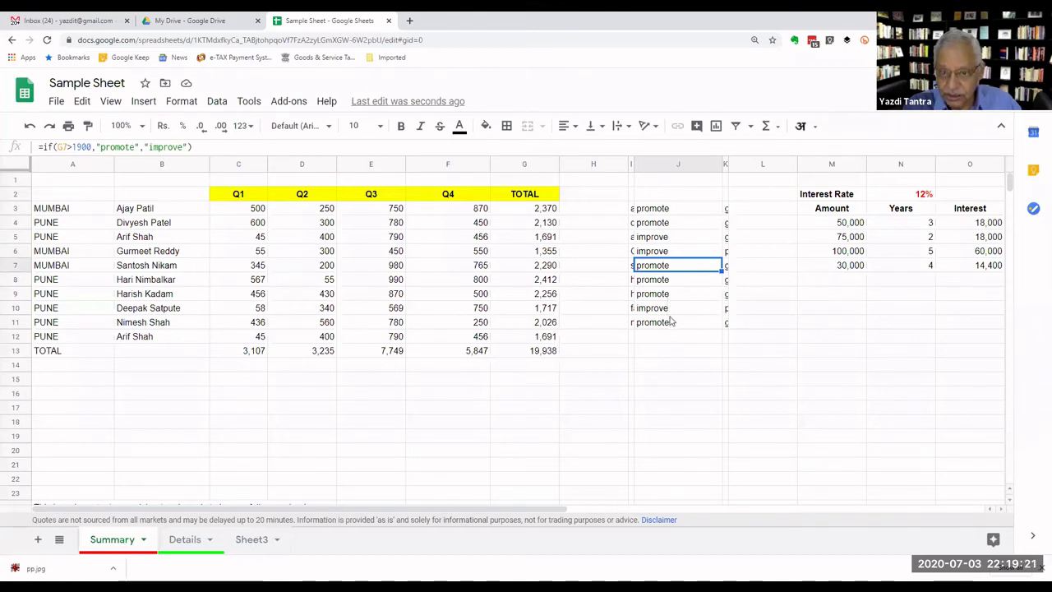
{"action": "left_click", "coordinate": [654, 211]}
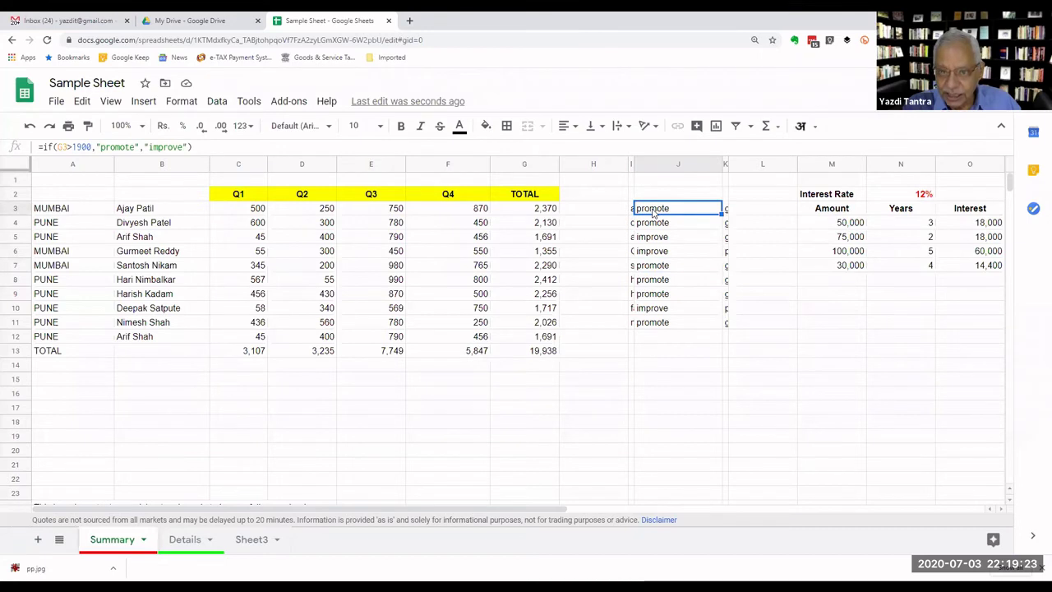
{"action": "double_click", "coordinate": [653, 210]}
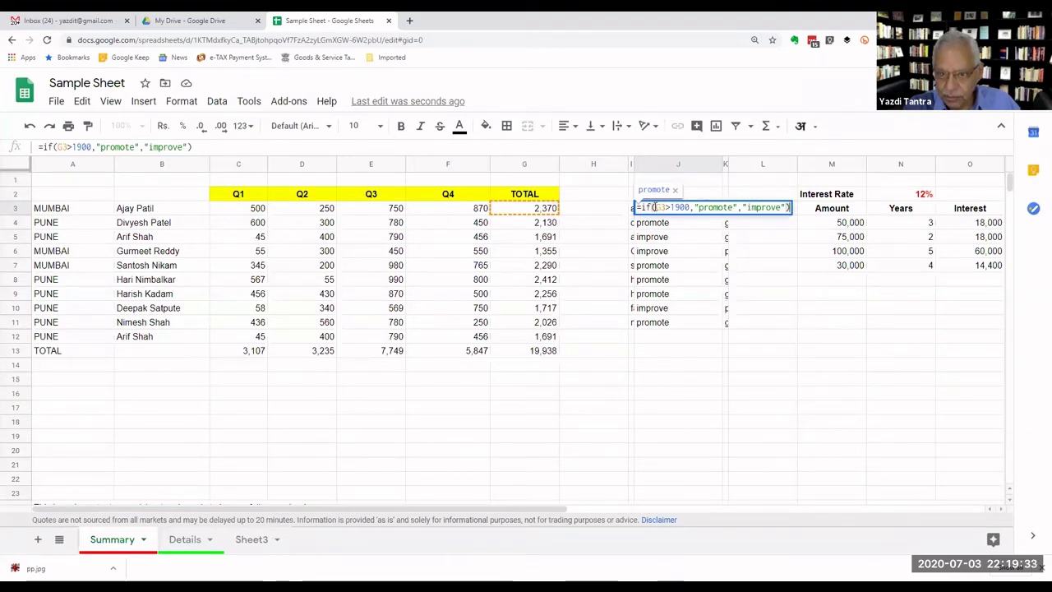
{"action": "left_click_drag", "start_coordinate": [655, 207], "coordinate": [693, 207]}
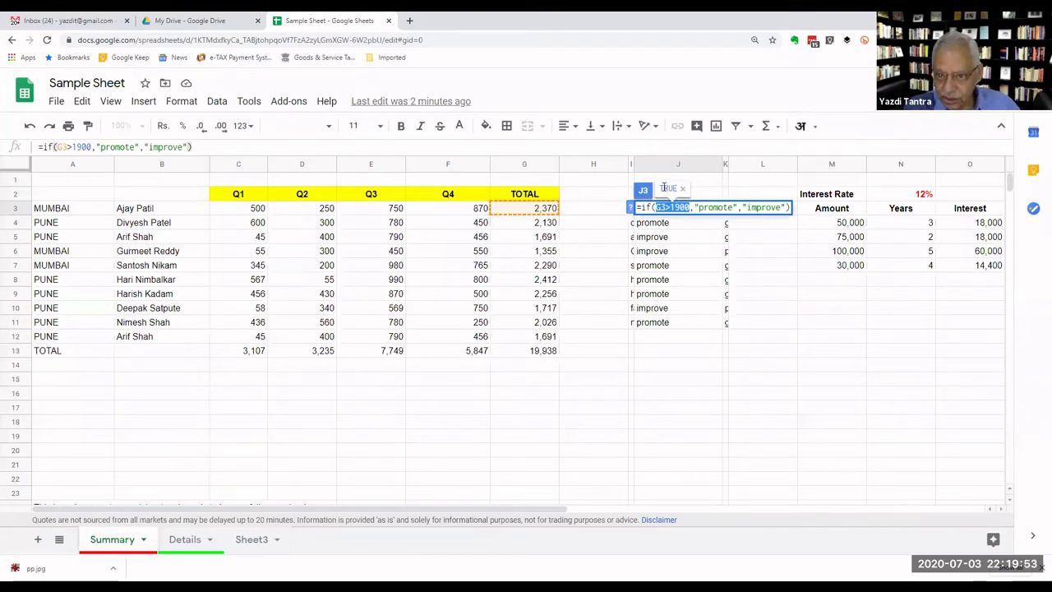
{"action": "left_click", "coordinate": [710, 209]}
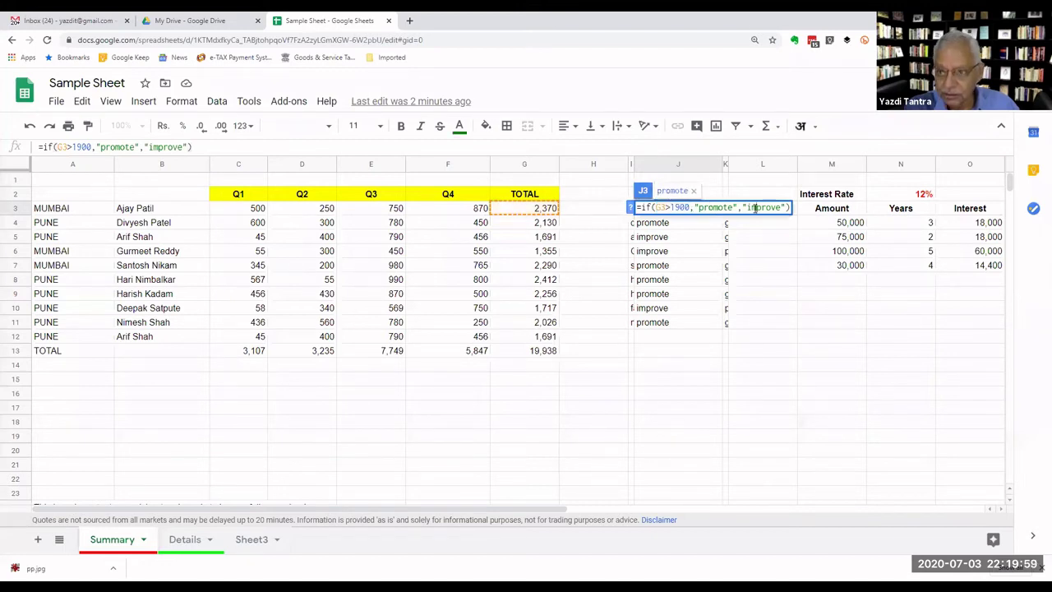
{"action": "key", "text": "Return"}
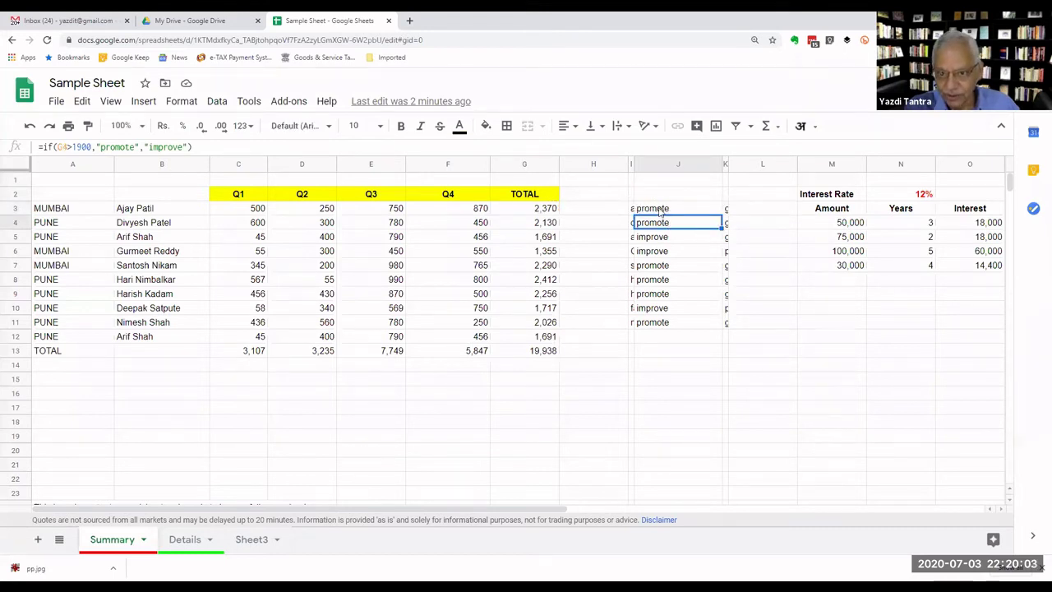
{"action": "left_click", "coordinate": [661, 210]}
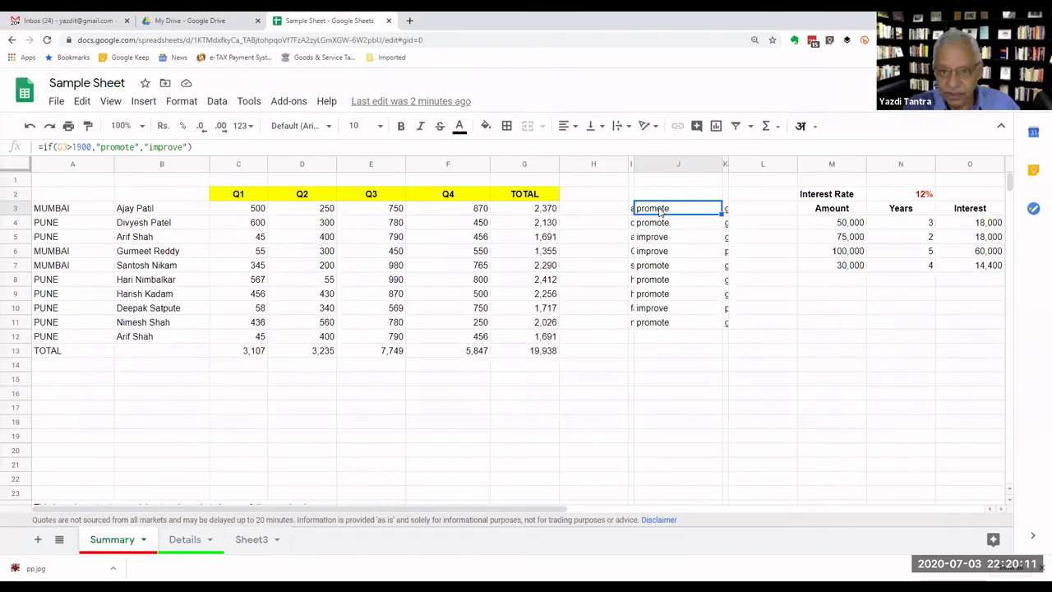
{"action": "double_click", "coordinate": [660, 210]}
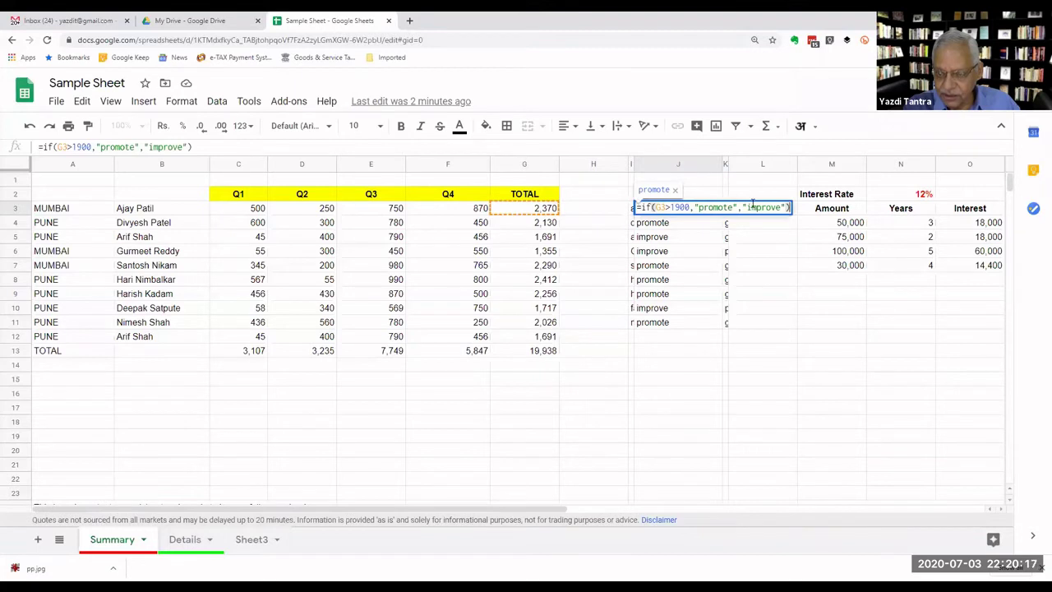
{"action": "left_click", "coordinate": [653, 222]}
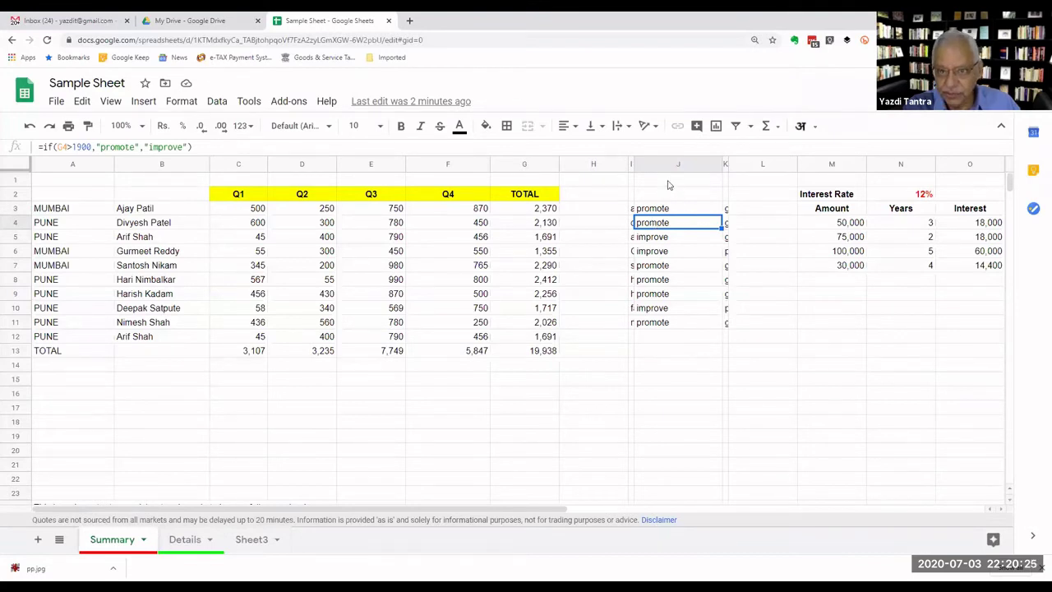
{"action": "left_click", "coordinate": [668, 184]}
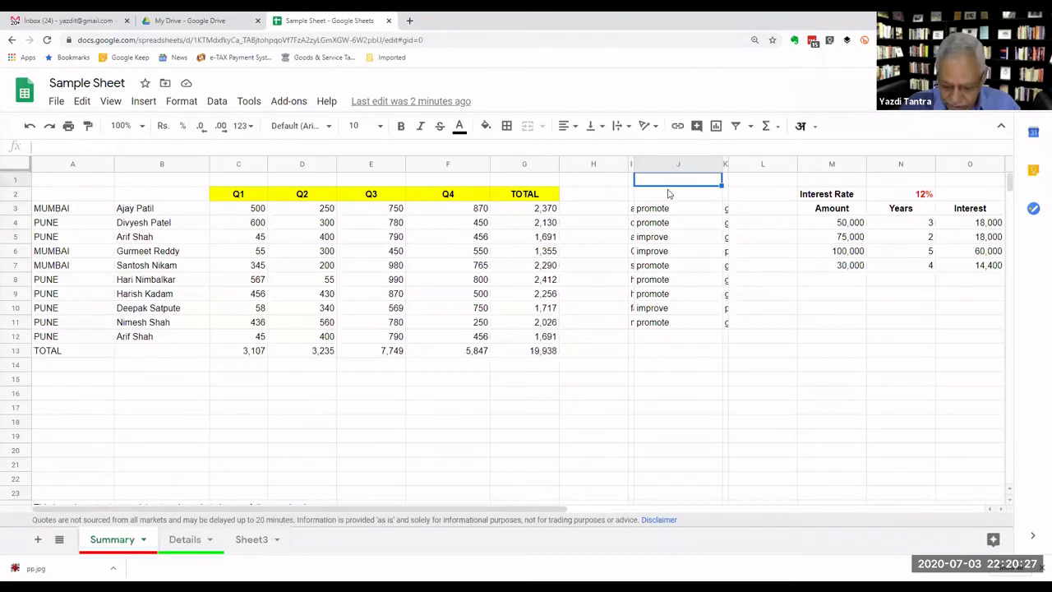
{"action": "type", "text": "=("}
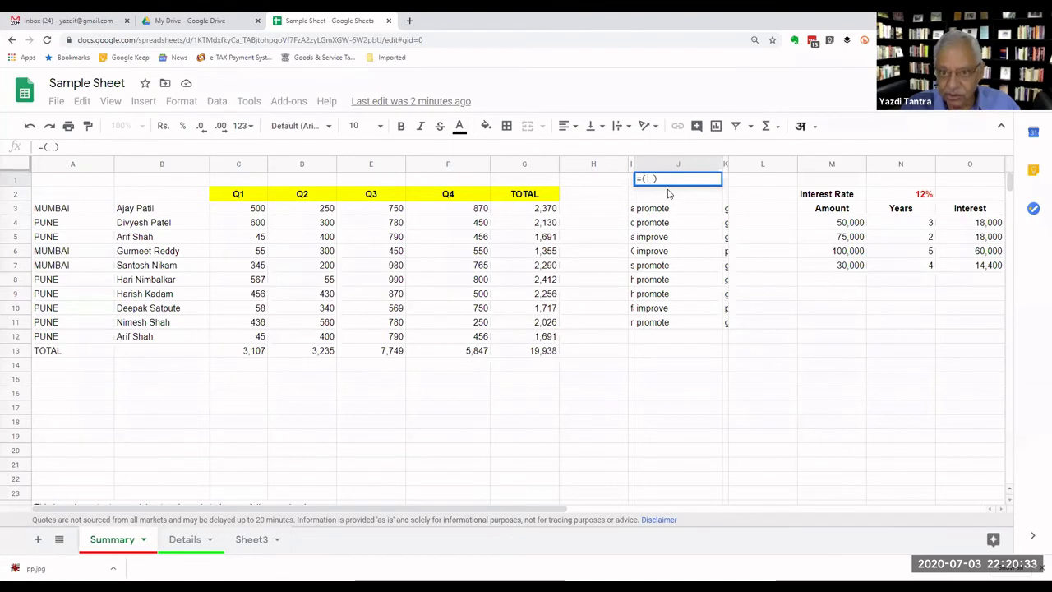
{"action": "type", "text": "sum"}
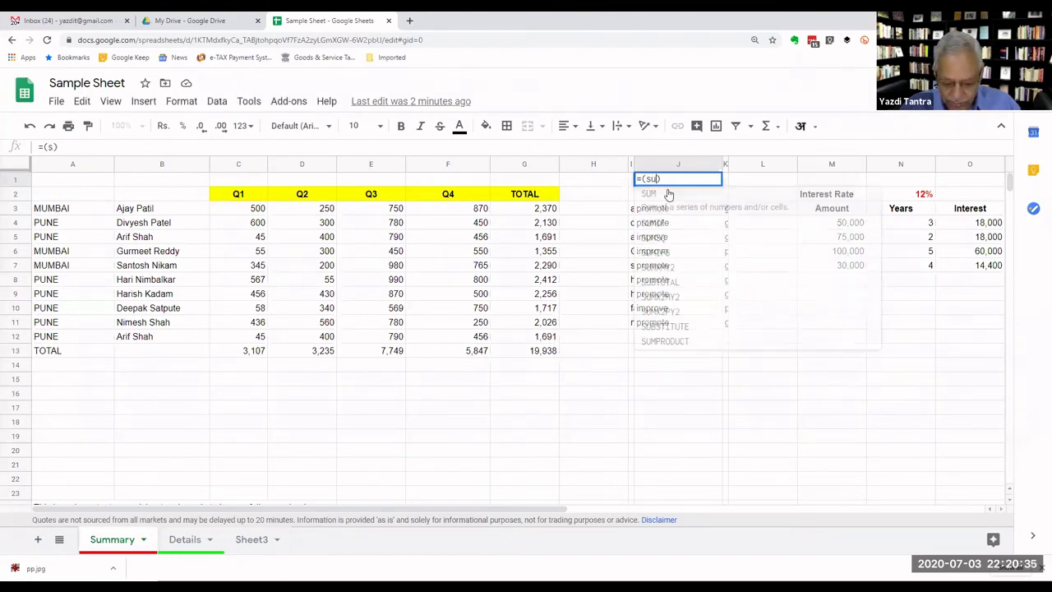
{"action": "key", "text": "BackSpace"}
{"action": "key", "text": "BackSpace"}
{"action": "key", "text": "BackSpace"}
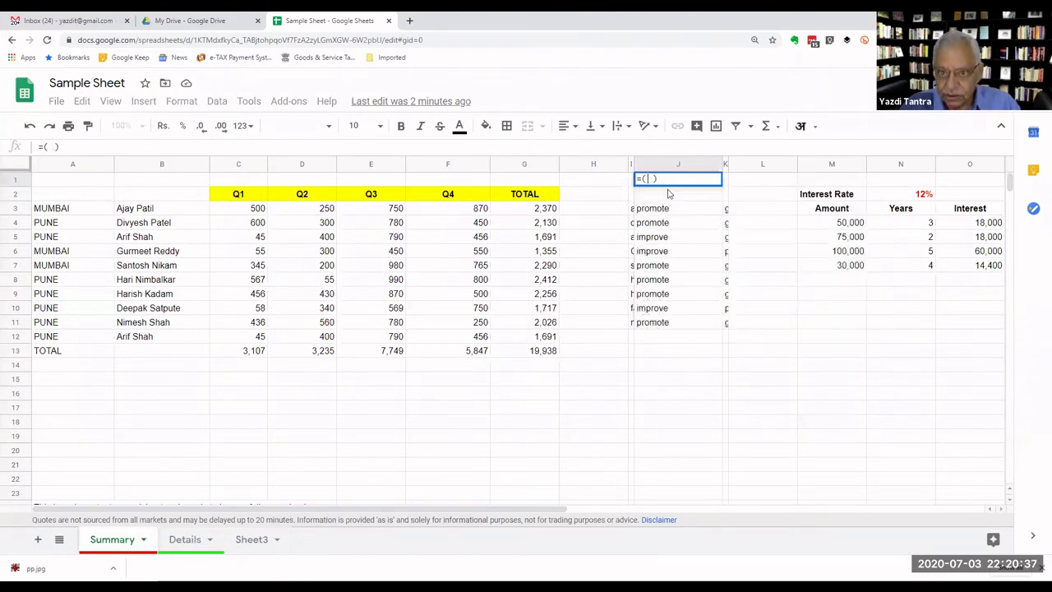
{"action": "type", "text": "ave"}
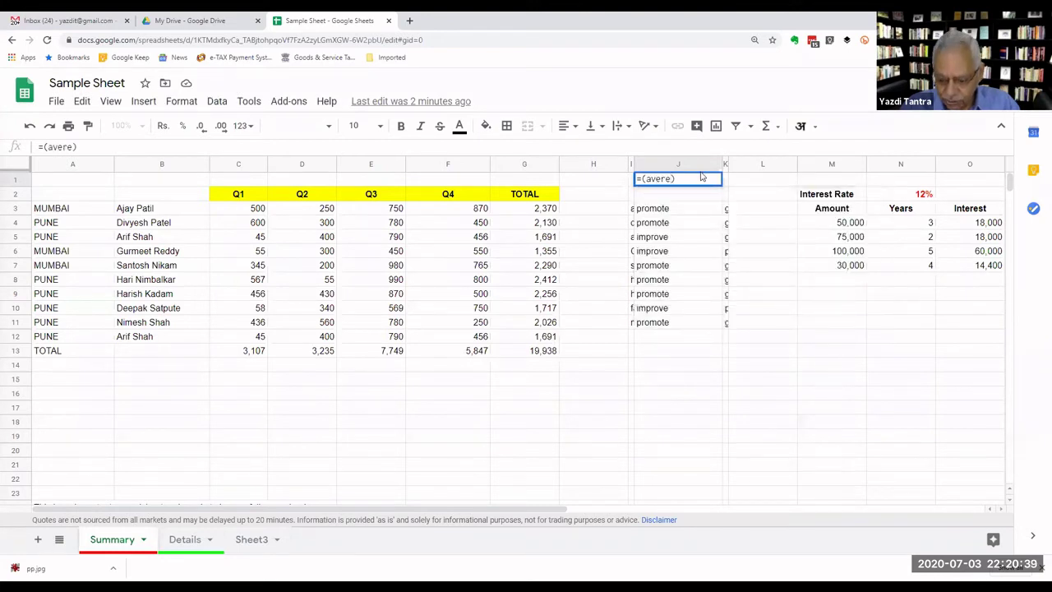
{"action": "key", "text": "BackSpace"}
{"action": "key", "text": "BackSpace"}
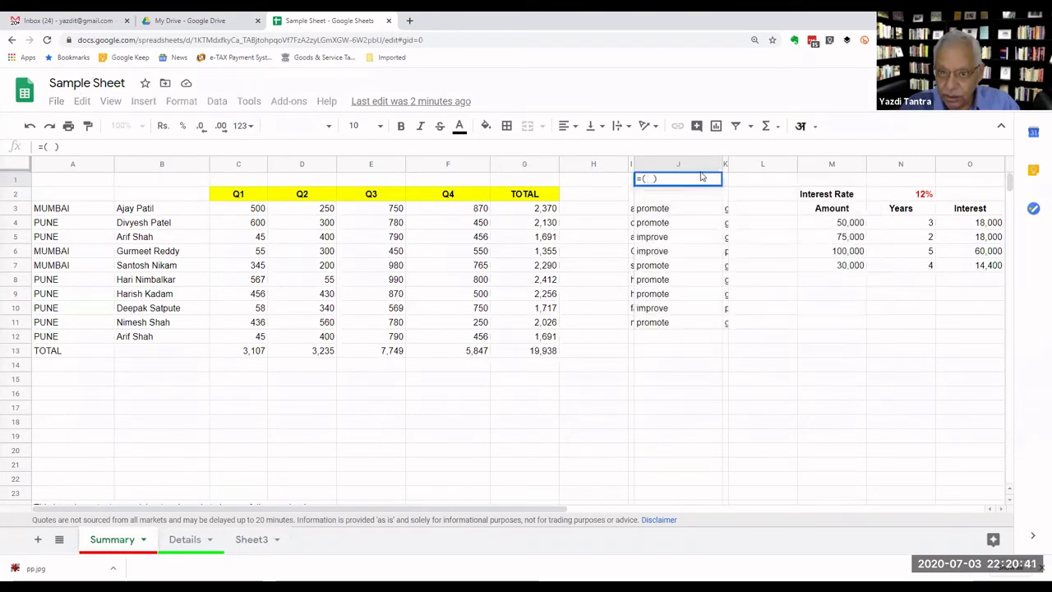
{"action": "type", "text": "count"}
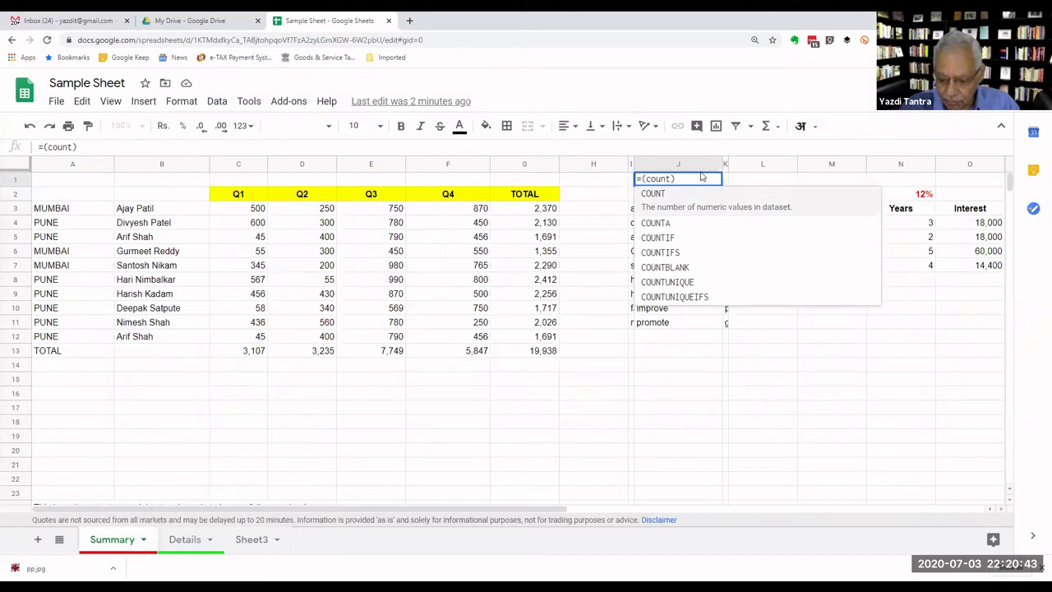
{"action": "key", "text": "BackSpace"}
{"action": "key", "text": "BackSpace"}
{"action": "key", "text": "BackSpace"}
{"action": "key", "text": "BackSpace"}
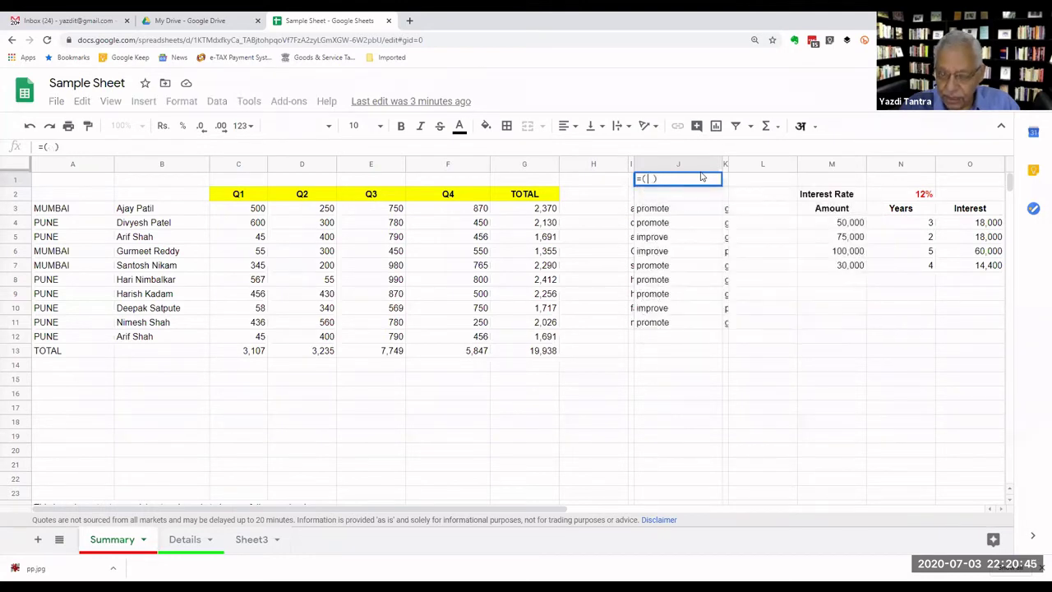
{"action": "type", "text": "if"}
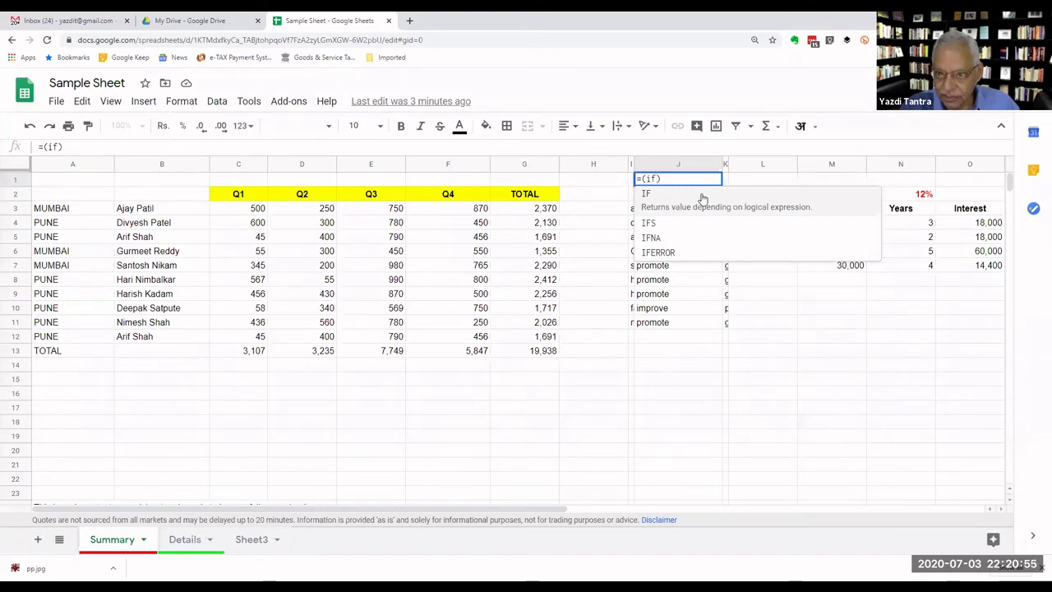
{"action": "left_click", "coordinate": [614, 177]}
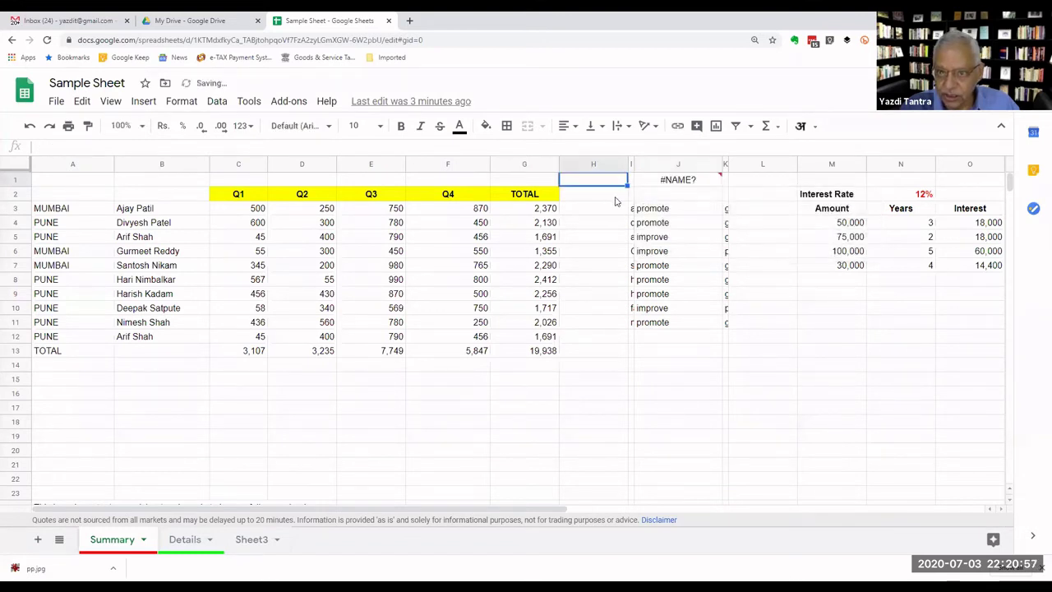
{"action": "left_click", "coordinate": [693, 180]}
{"action": "key", "text": "Delete"}
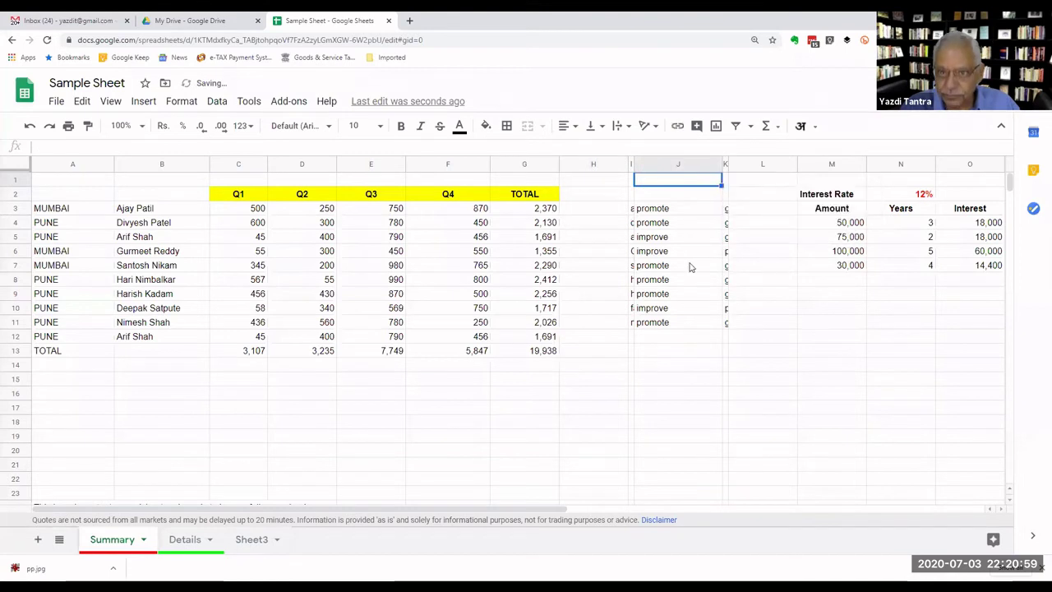
{"action": "left_click", "coordinate": [680, 214]}
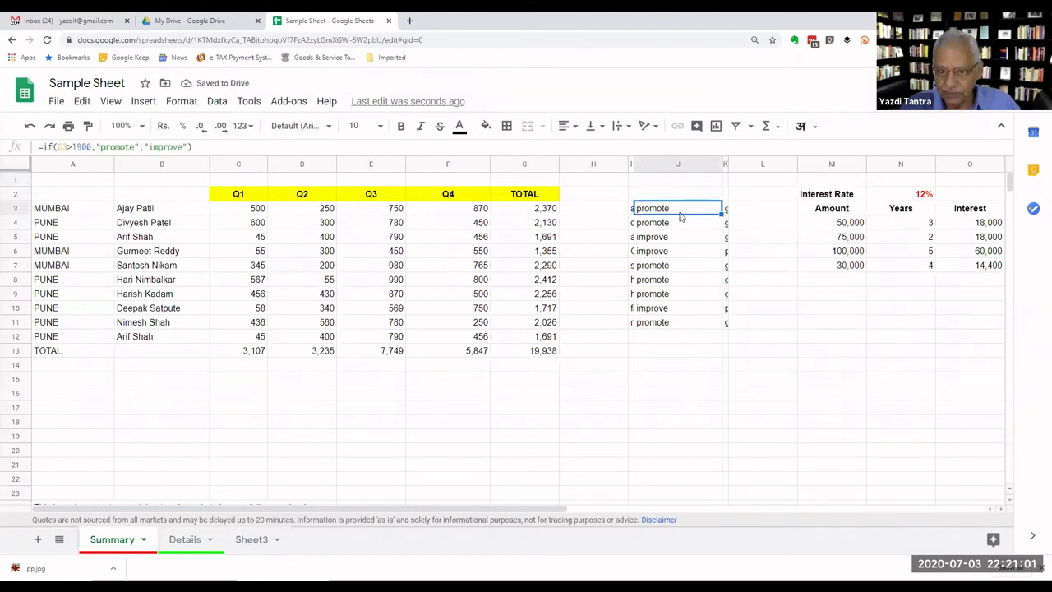
{"action": "double_click", "coordinate": [680, 213]}
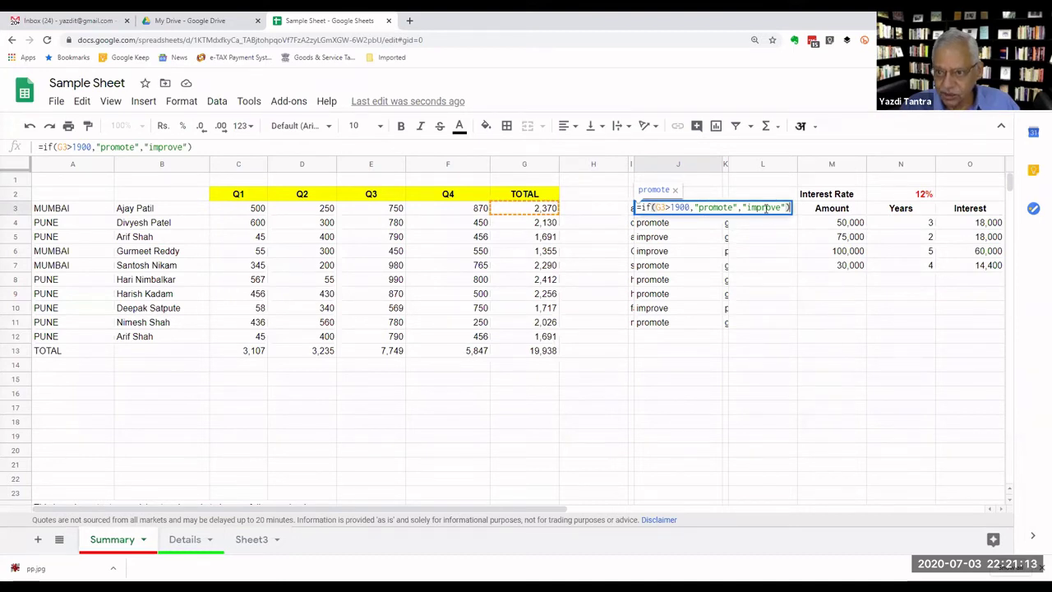
{"action": "left_click", "coordinate": [687, 226]}
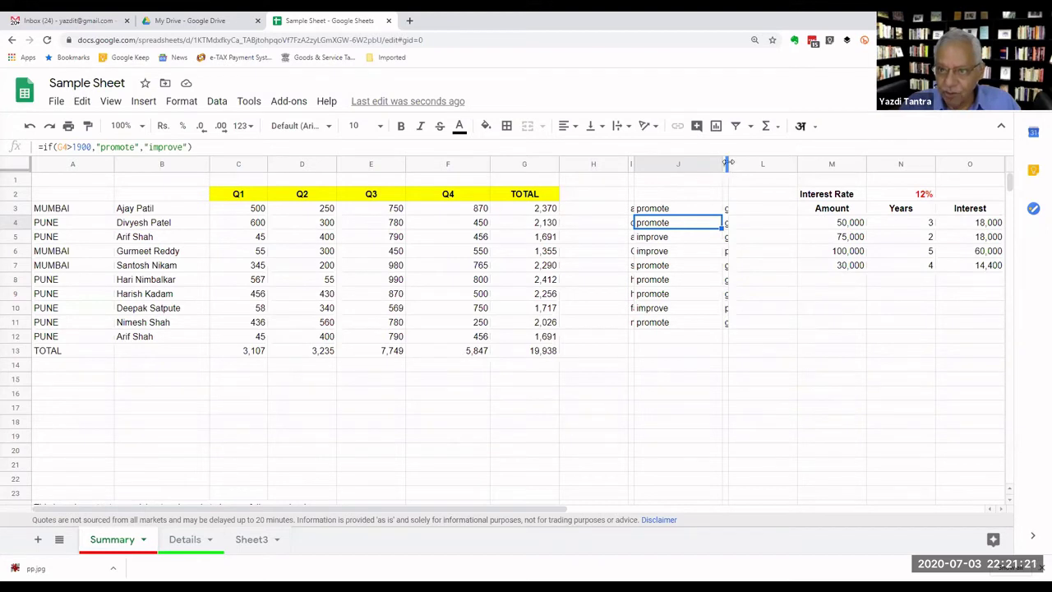
{"action": "left_click_drag", "start_coordinate": [727, 164], "coordinate": [817, 161]}
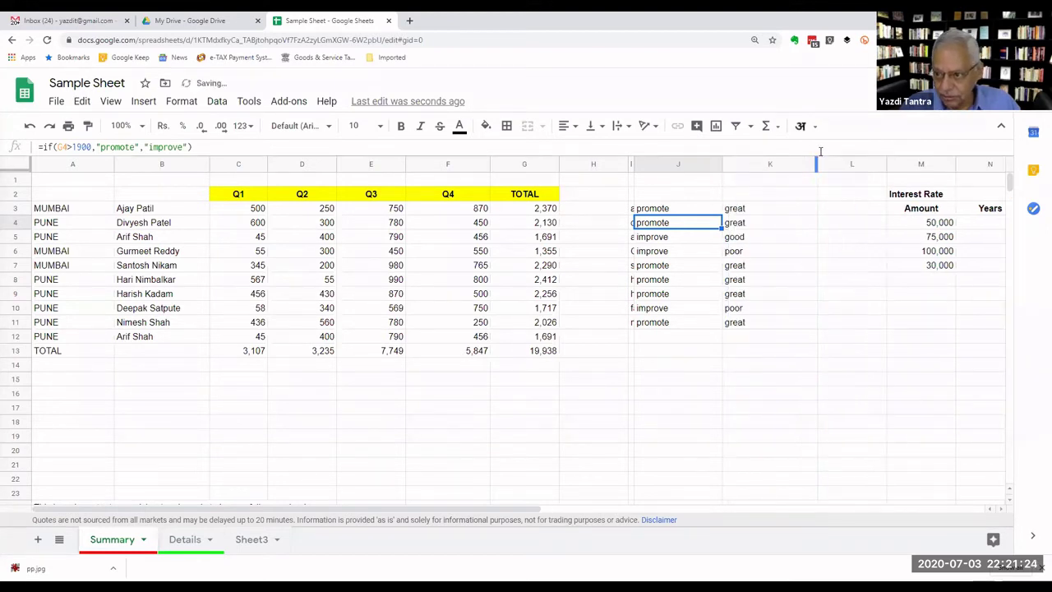
{"action": "left_click", "coordinate": [741, 210]}
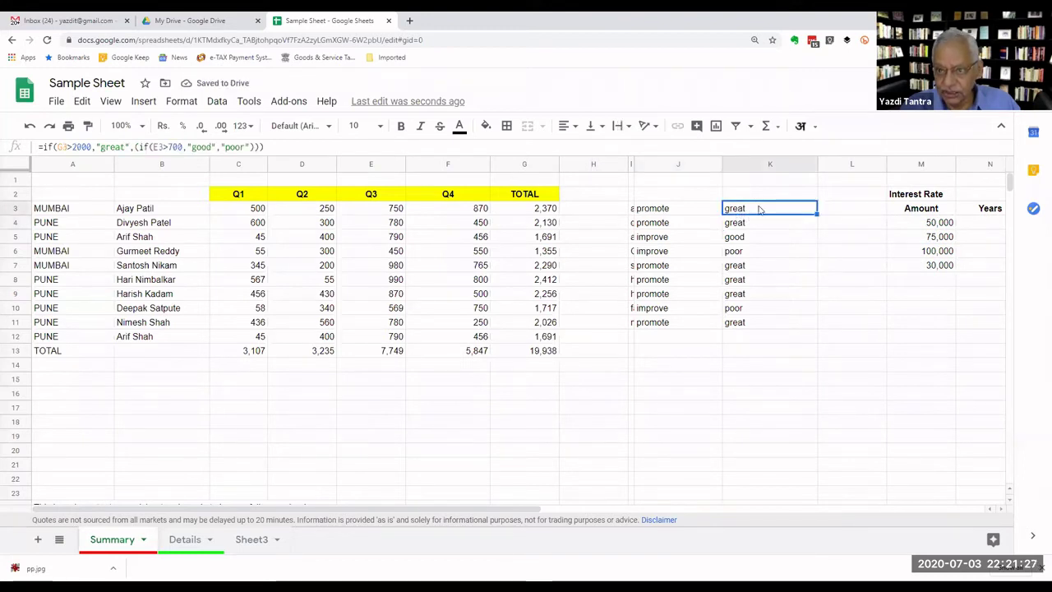
{"action": "double_click", "coordinate": [760, 213]}
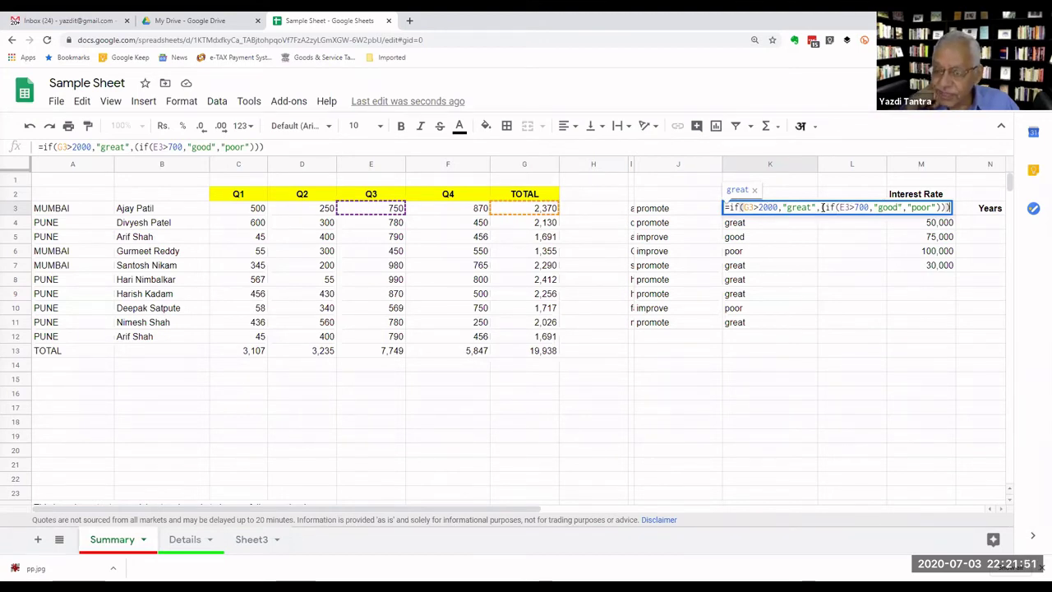
{"action": "left_click", "coordinate": [826, 207]}
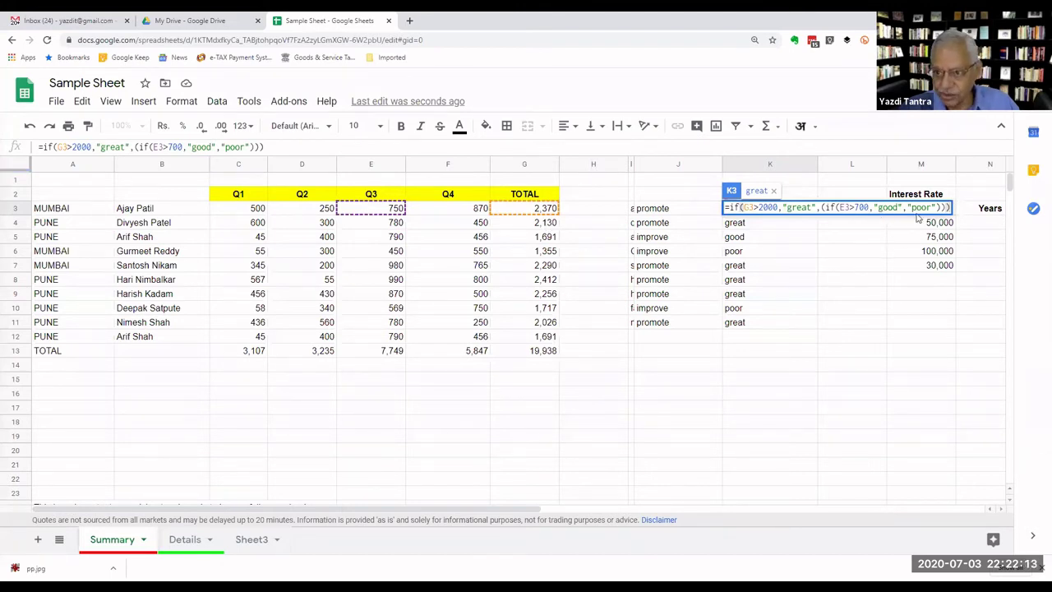
{"action": "left_click", "coordinate": [773, 253]}
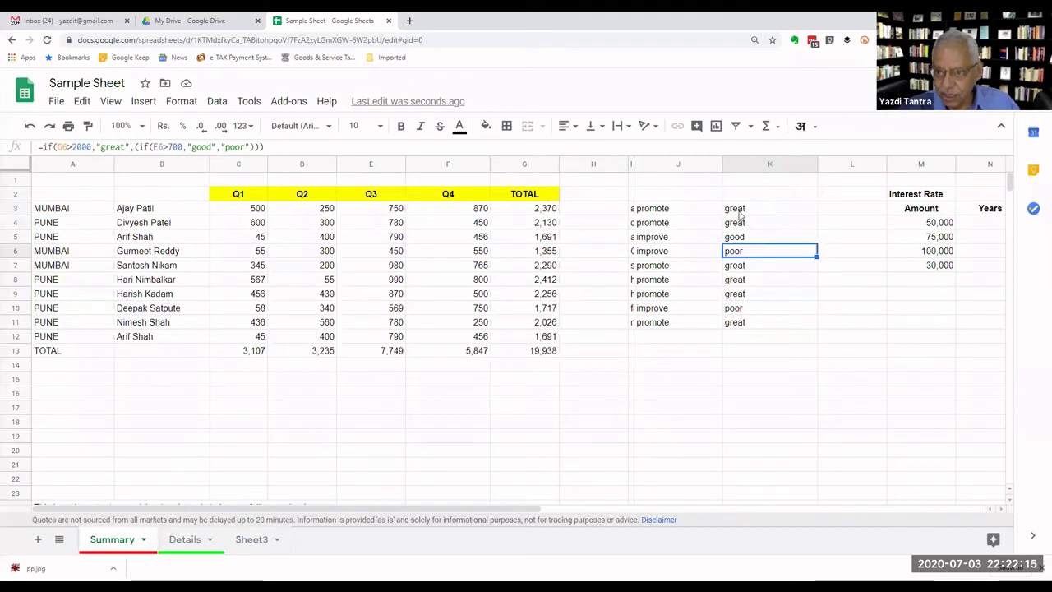
{"action": "left_click", "coordinate": [739, 212]}
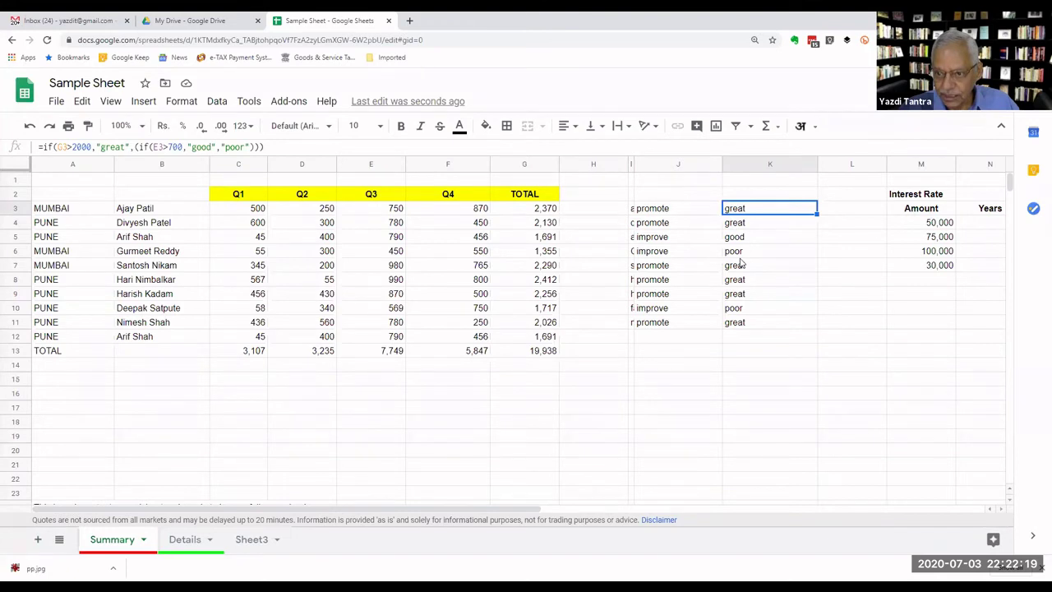
{"action": "double_click", "coordinate": [735, 211]}
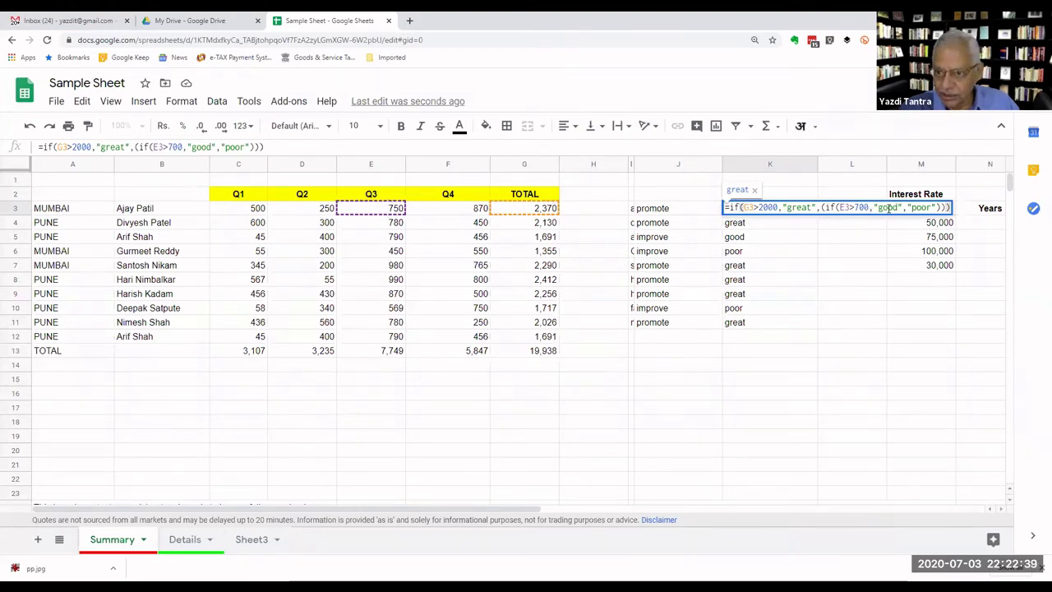
{"action": "left_click", "coordinate": [730, 255]}
{"action": "double_click", "coordinate": [733, 255]}
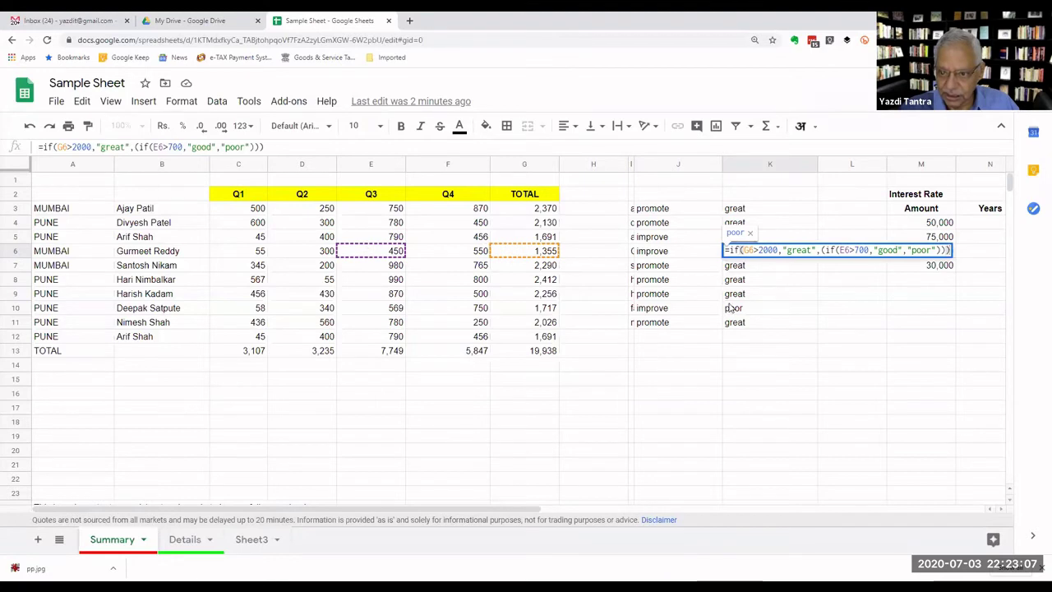
{"action": "left_click", "coordinate": [825, 302]}
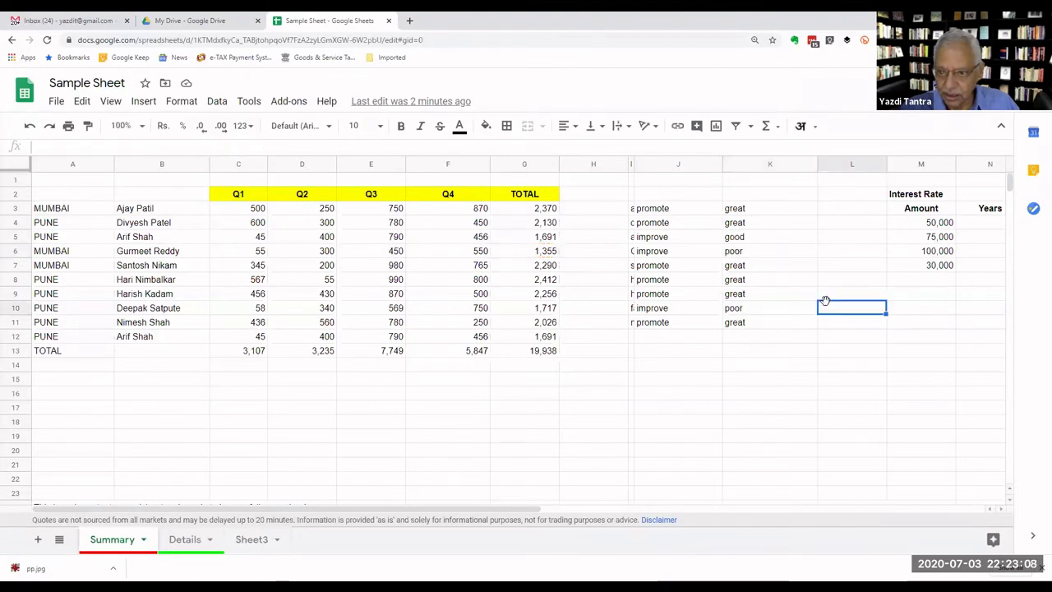
{"action": "left_click", "coordinate": [743, 240]}
{"action": "double_click", "coordinate": [742, 237]}
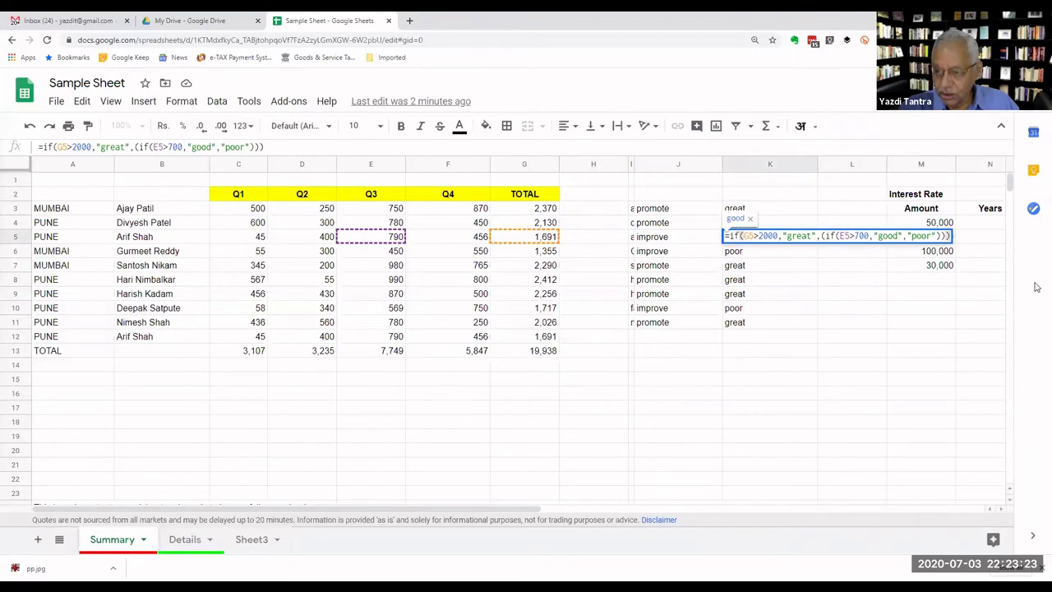
{"action": "left_click", "coordinate": [751, 254]}
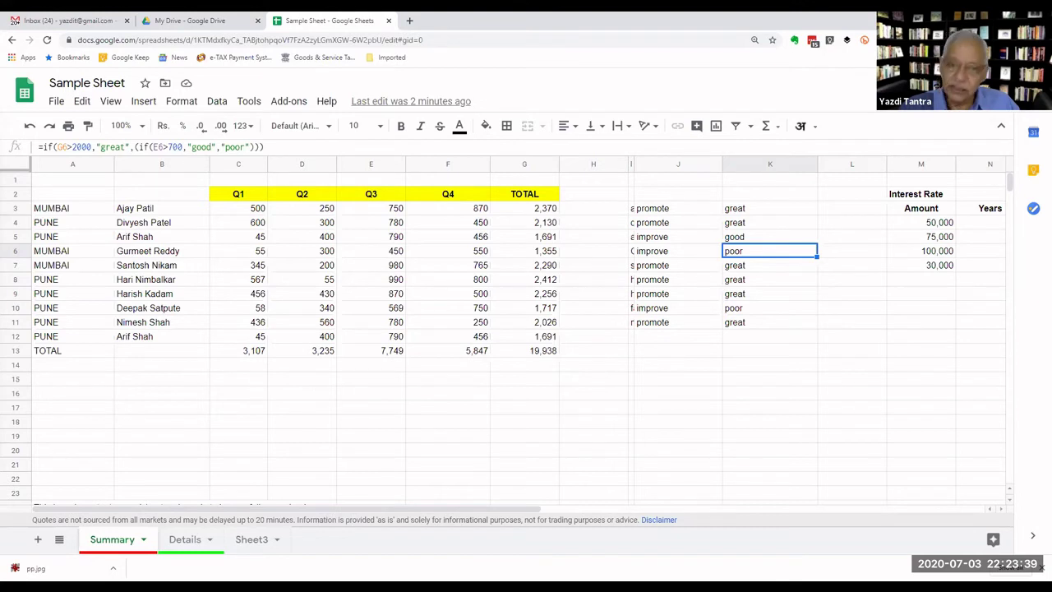
Insert a stacked column chart of the names and Q1–Q4 figures in B2:F12.
{"action": "scroll", "coordinate": [180, 371], "scroll_direction": "down", "scroll_amount": 1}
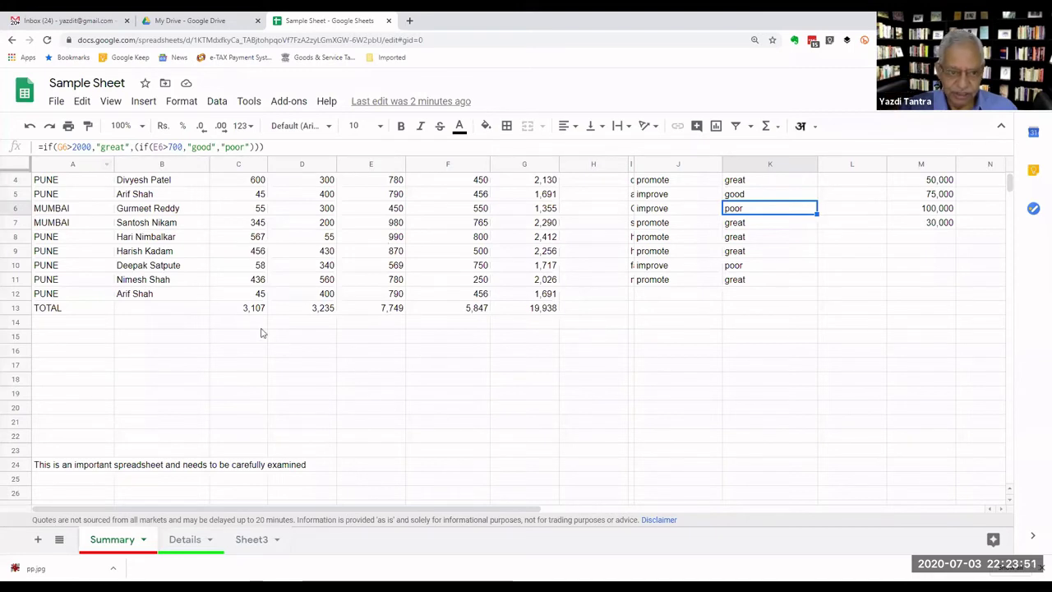
{"action": "left_click", "coordinate": [255, 325]}
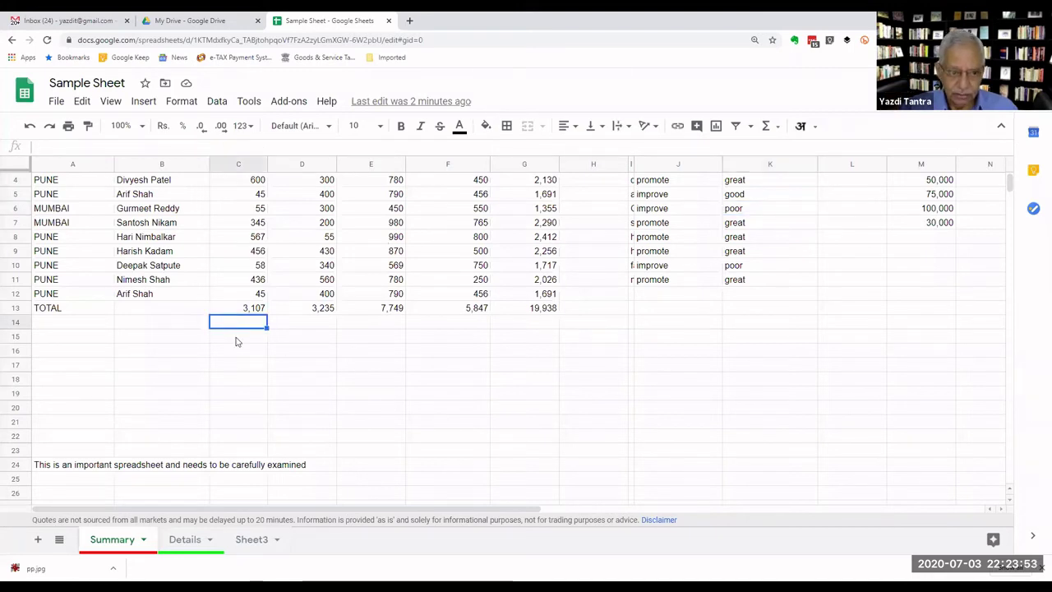
{"action": "left_click", "coordinate": [236, 341]}
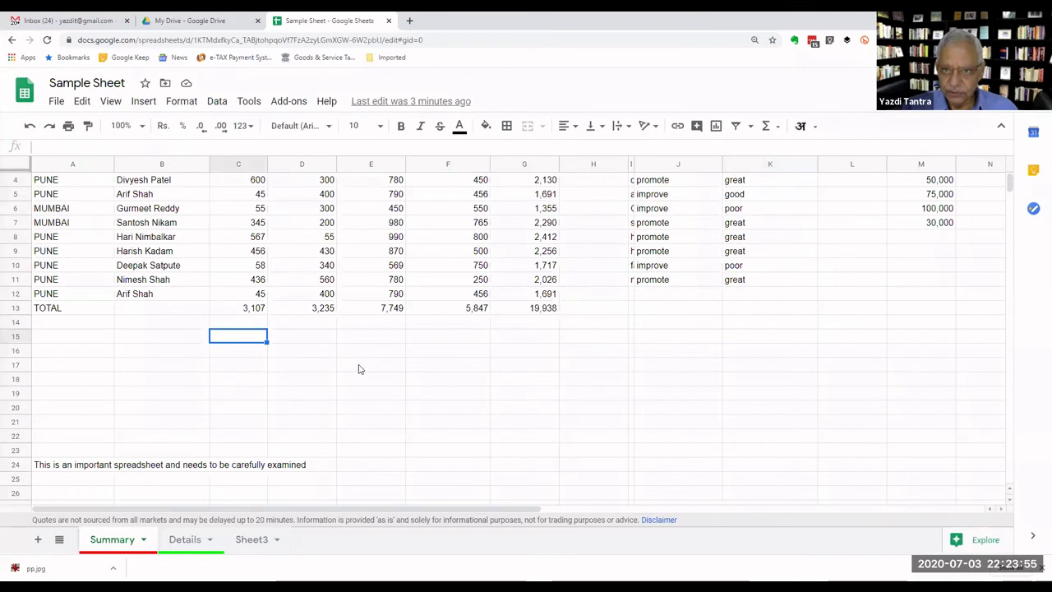
{"action": "scroll", "coordinate": [353, 360], "scroll_direction": "up", "scroll_amount": 1}
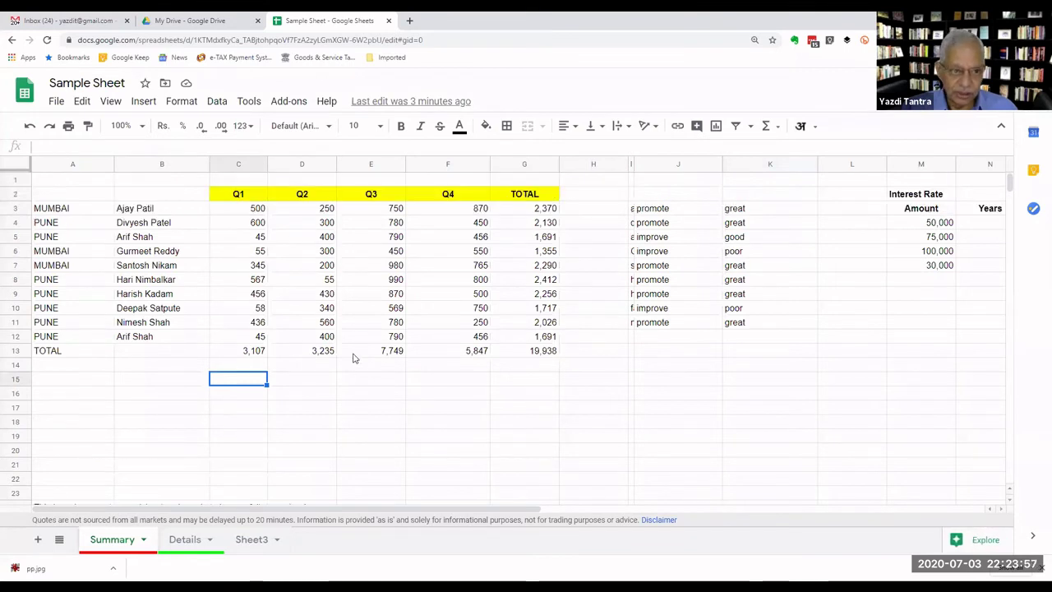
{"action": "mouse_move", "coordinate": [132, 194]}
{"action": "left_mouse_down"}
{"action": "mouse_move", "coordinate": [233, 305]}
{"action": "mouse_move", "coordinate": [496, 336]}
{"action": "mouse_move", "coordinate": [471, 345]}
{"action": "left_mouse_up"}
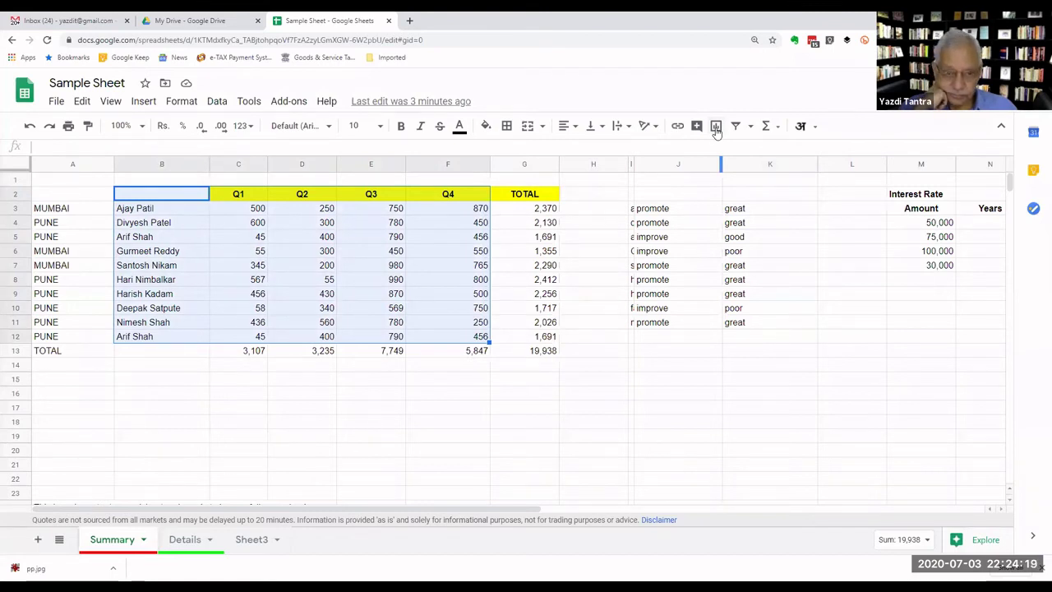
{"action": "left_click", "coordinate": [716, 129]}
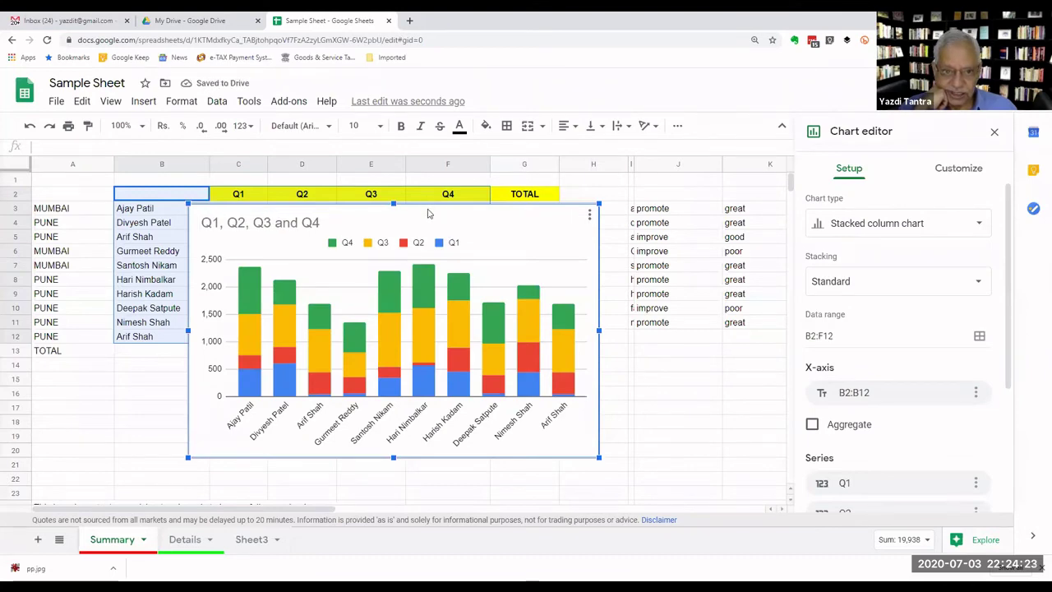
Move the chart right and up so it sits beside the names, its top near row 3.
{"action": "left_click_drag", "start_coordinate": [425, 208], "coordinate": [490, 351]}
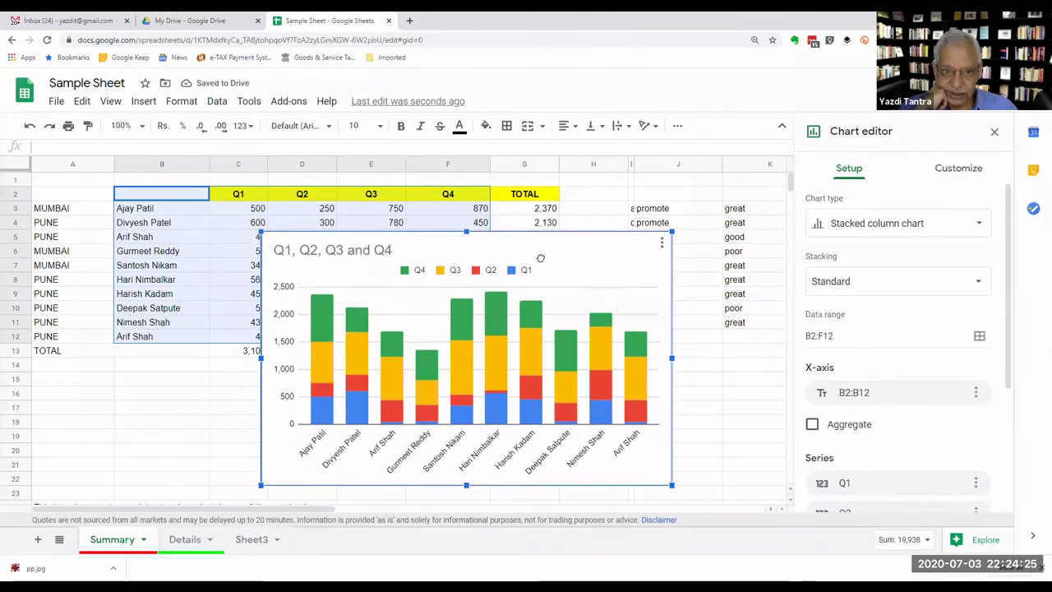
{"action": "mouse_move", "coordinate": [539, 294]}
{"action": "left_mouse_down"}
{"action": "mouse_move", "coordinate": [586, 216]}
{"action": "mouse_move", "coordinate": [619, 218]}
{"action": "left_mouse_up"}
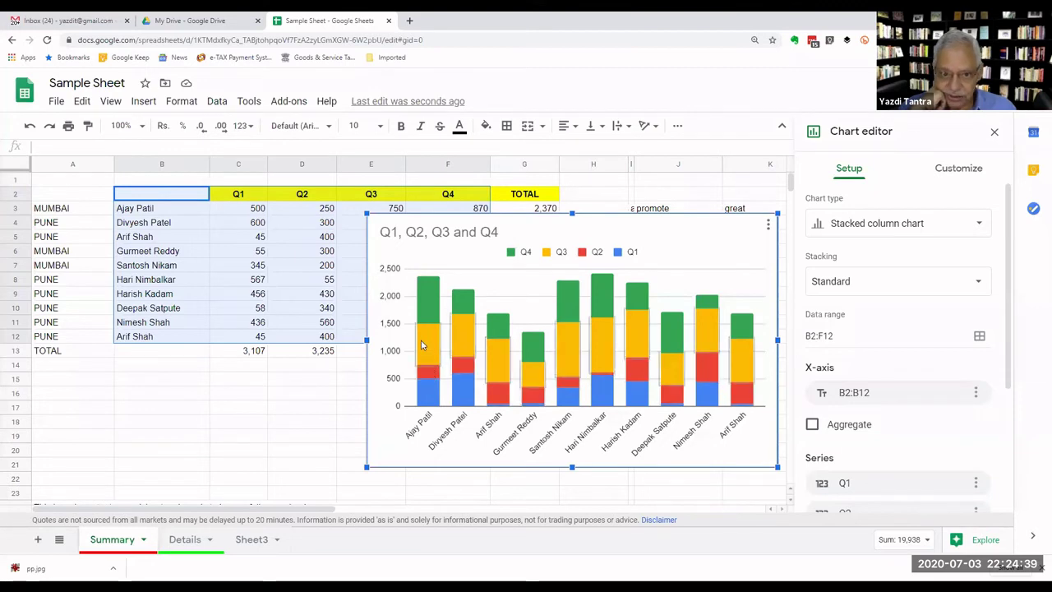
Try the stacked bar, column and line chart types, then return to stacked column.
{"action": "left_click", "coordinate": [980, 223]}
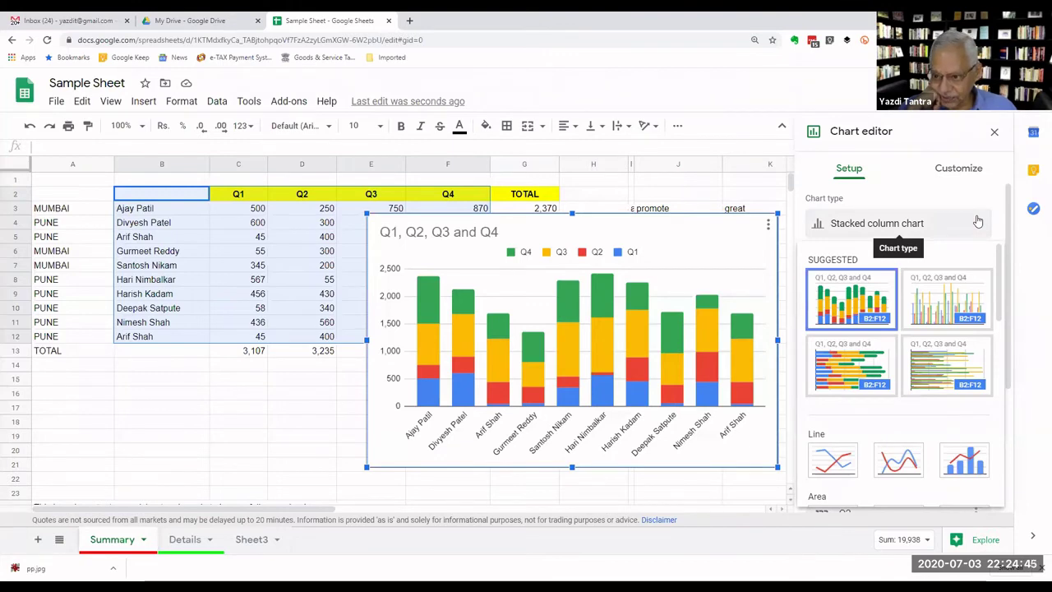
{"action": "left_click", "coordinate": [850, 363]}
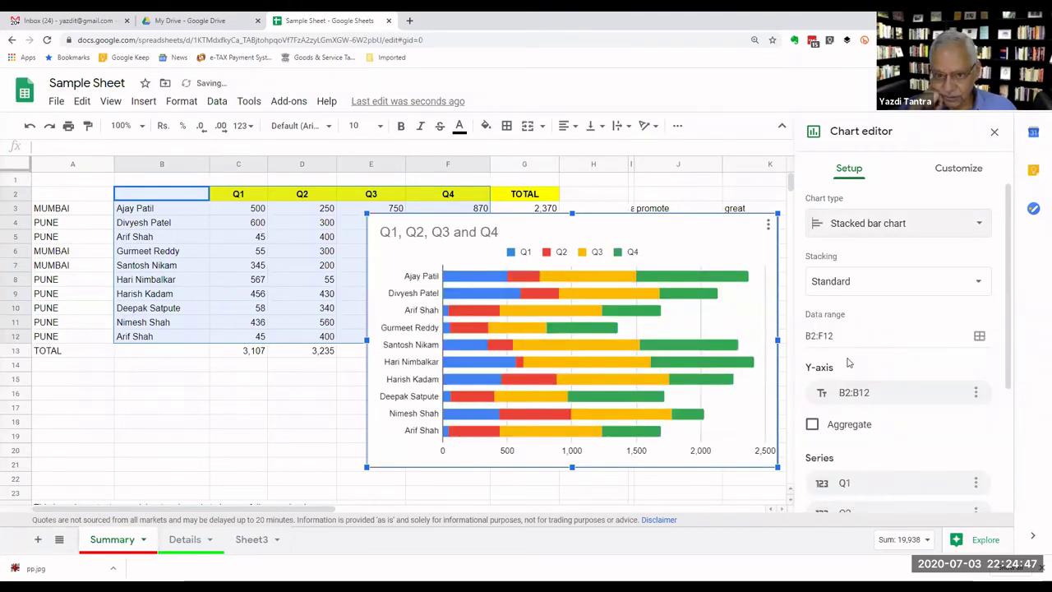
{"action": "left_click", "coordinate": [957, 222]}
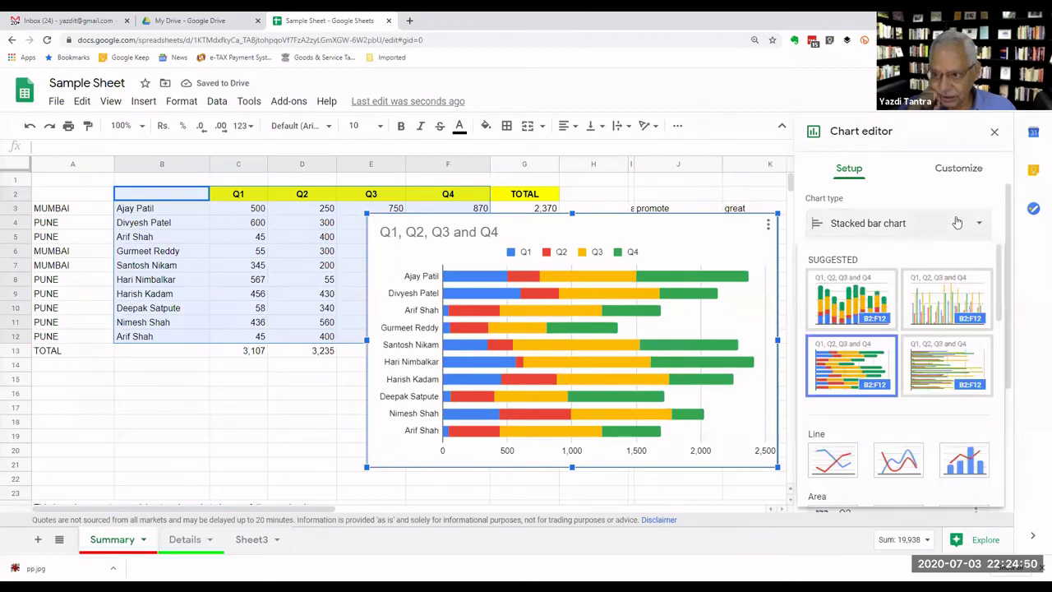
{"action": "left_click", "coordinate": [927, 306]}
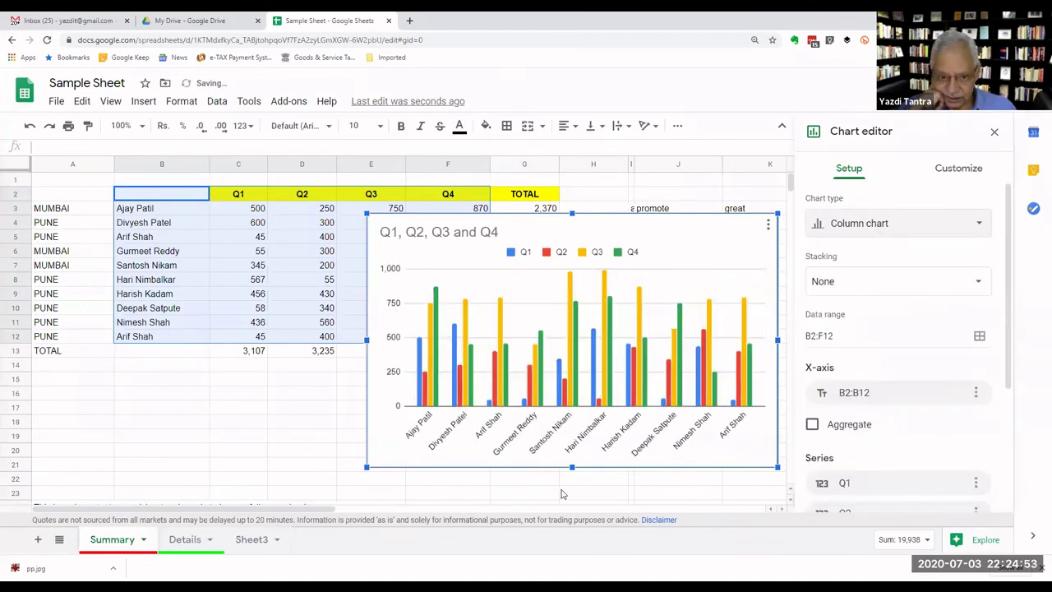
{"action": "left_click", "coordinate": [947, 221]}
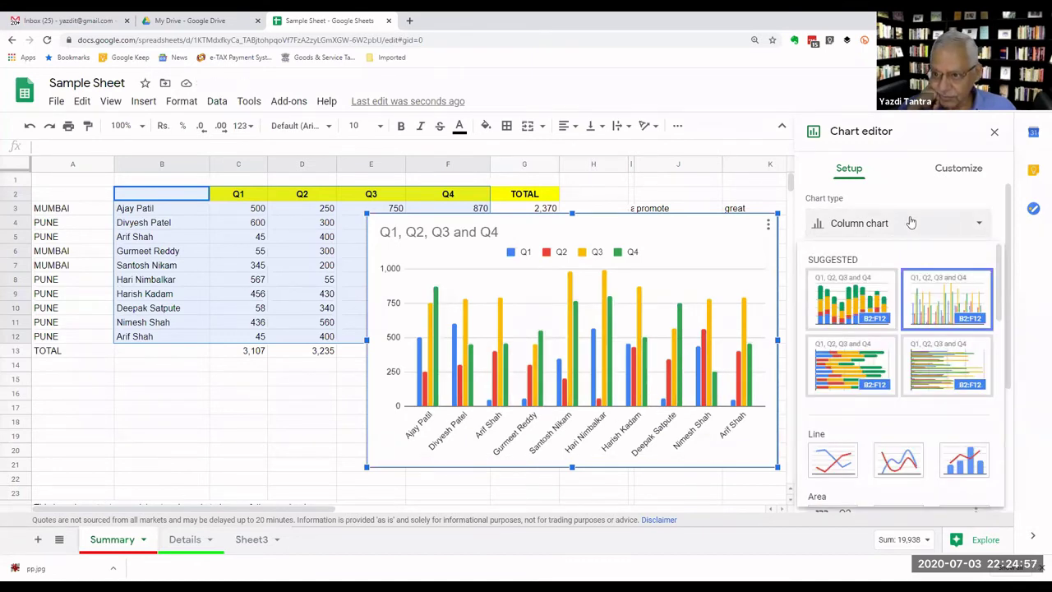
{"action": "left_click", "coordinate": [911, 222]}
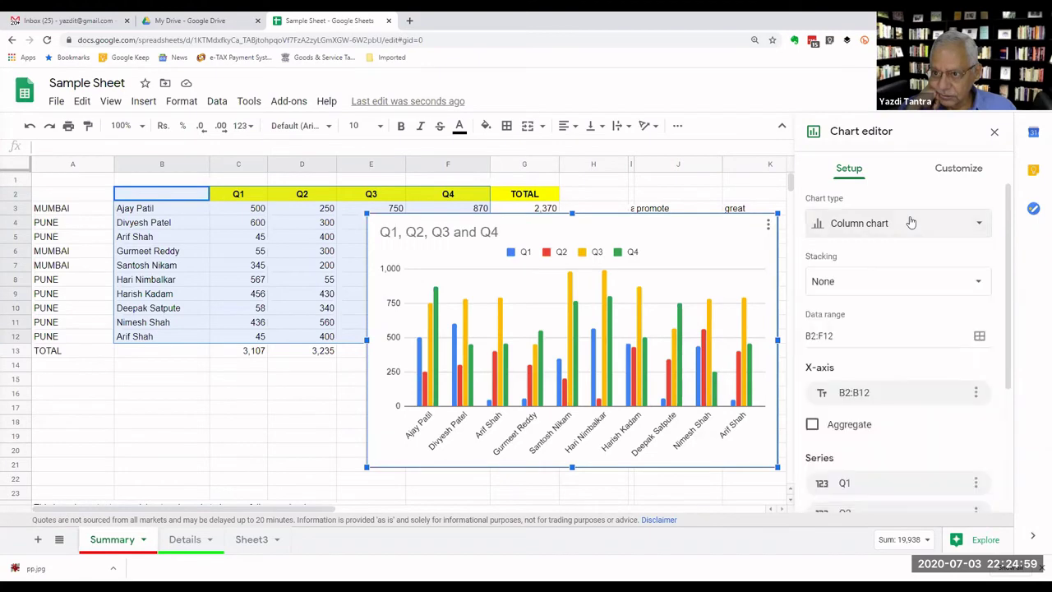
{"action": "left_click", "coordinate": [911, 223]}
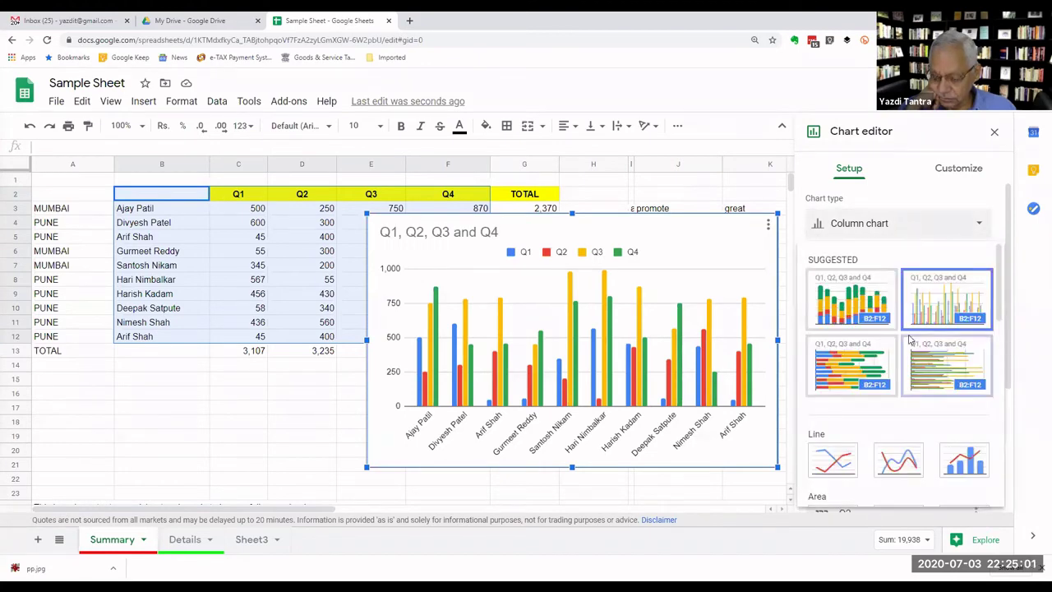
{"action": "scroll", "coordinate": [904, 370], "scroll_direction": "down", "scroll_amount": 1}
{"action": "left_click", "coordinate": [829, 413]}
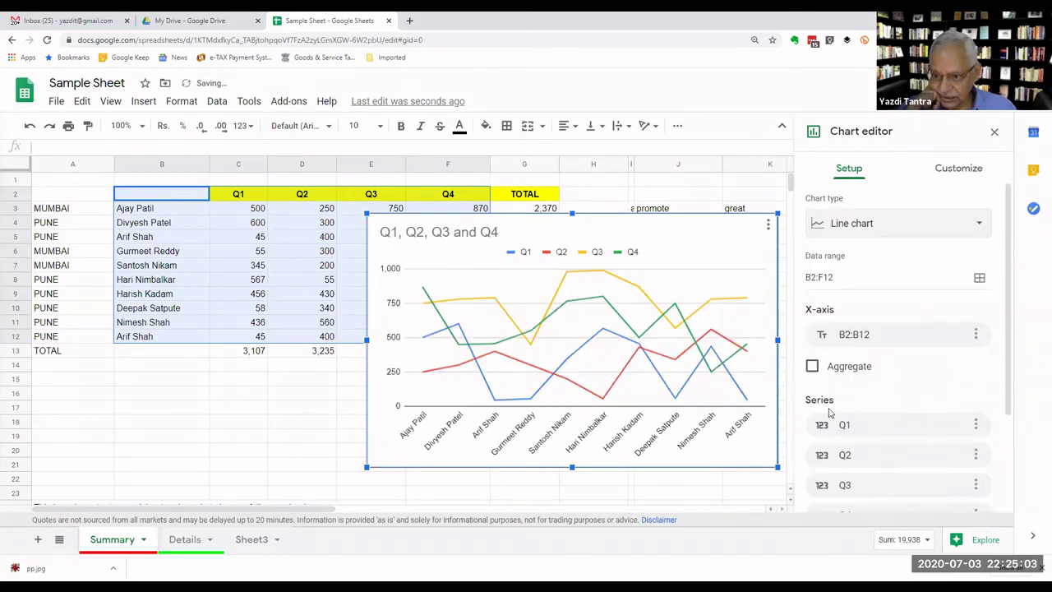
{"action": "left_click", "coordinate": [904, 232]}
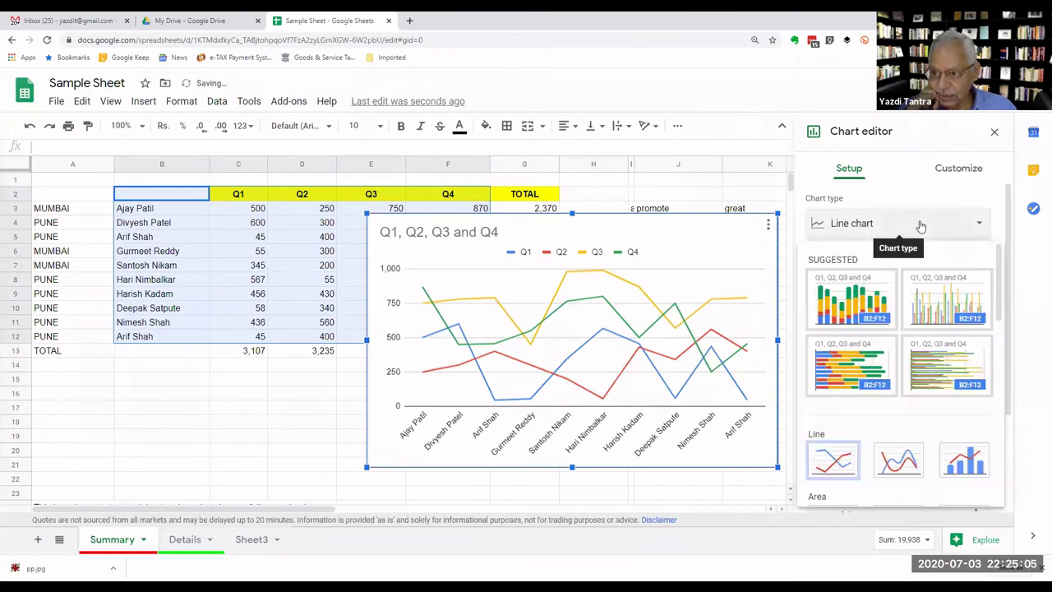
{"action": "left_click", "coordinate": [868, 306]}
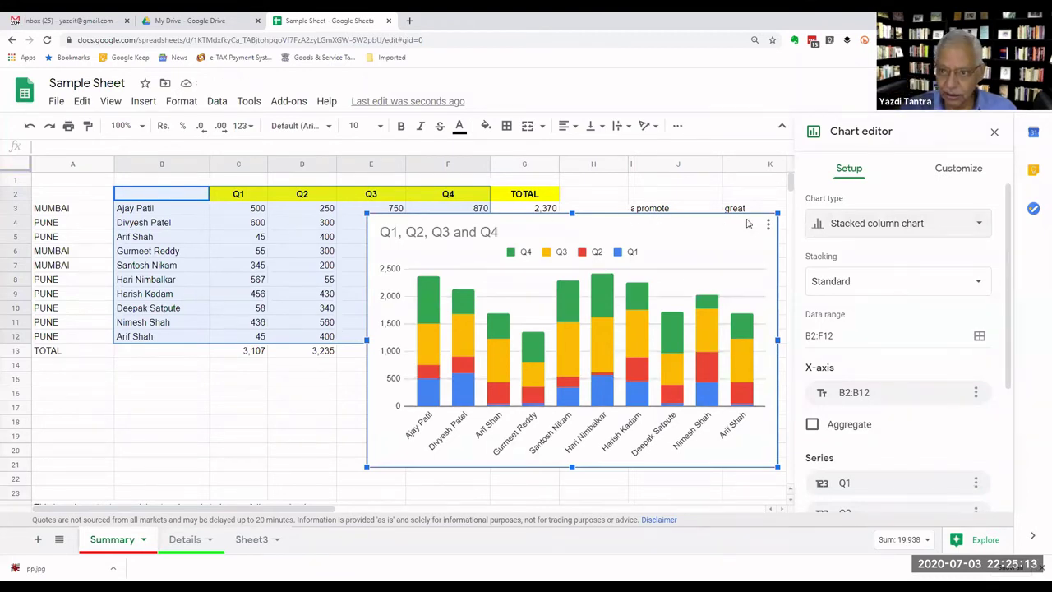
Delete the existing chart and insert a fresh stacked column chart of B2:F12.
{"action": "left_click", "coordinate": [995, 134]}
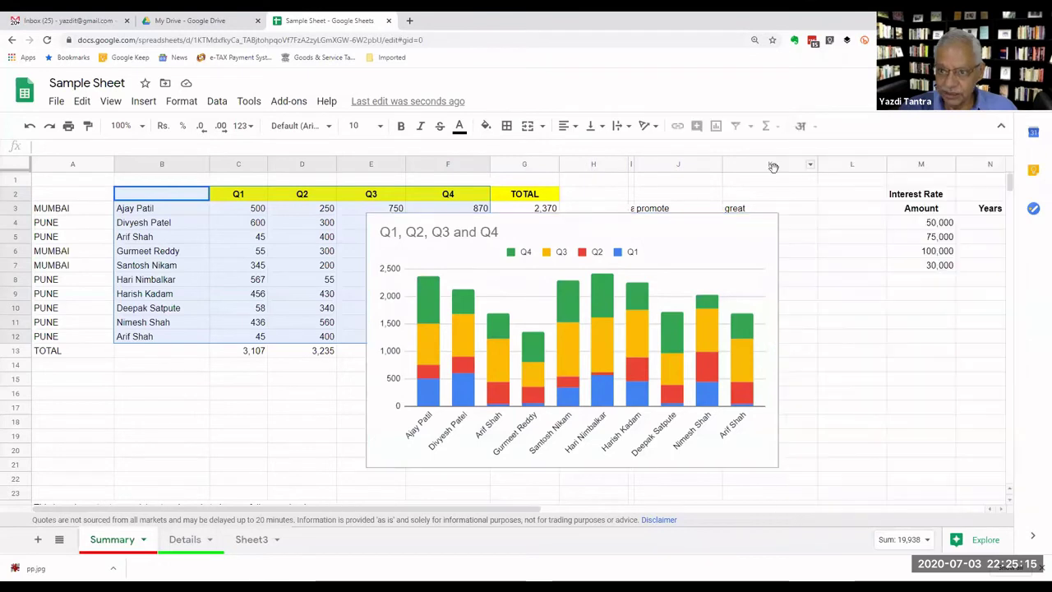
{"action": "left_click", "coordinate": [701, 248]}
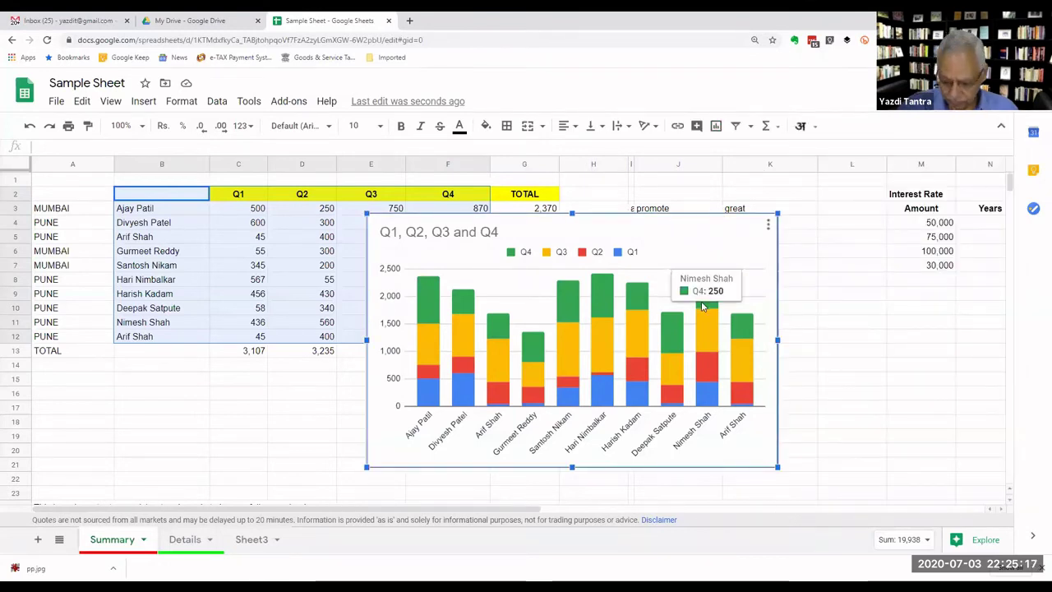
{"action": "key", "text": "Delete"}
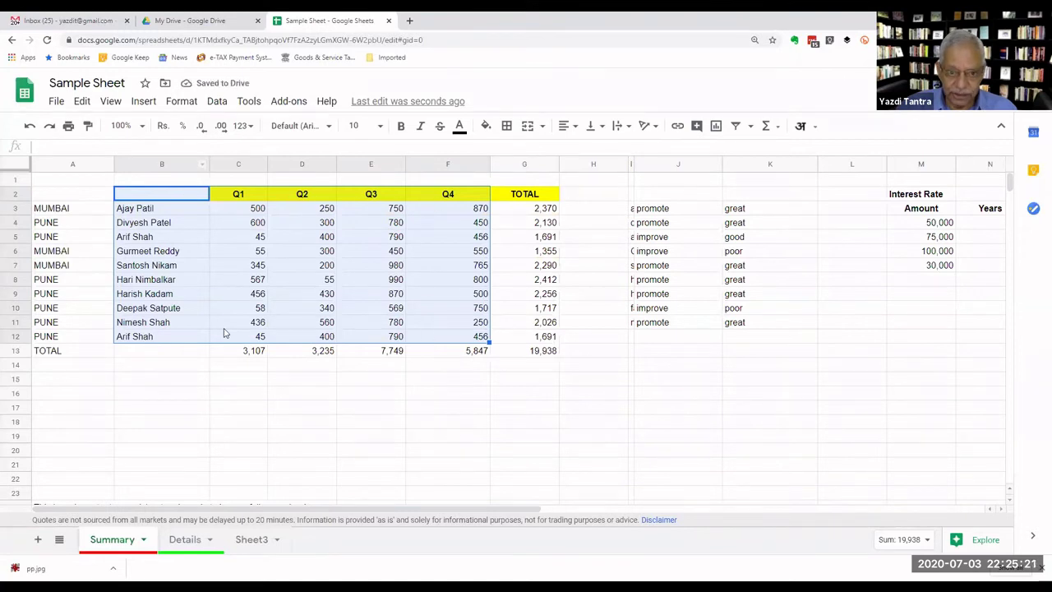
{"action": "left_click", "coordinate": [715, 127]}
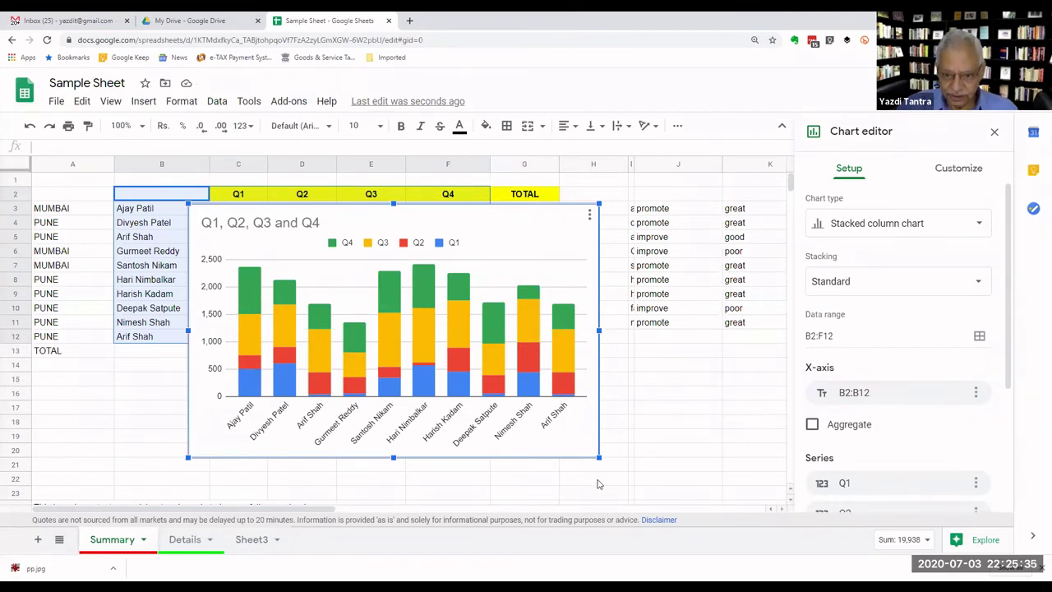
Shrink the chart, move it below the table, and make it a clustered column chart.
{"action": "left_click_drag", "start_coordinate": [598, 458], "coordinate": [462, 373]}
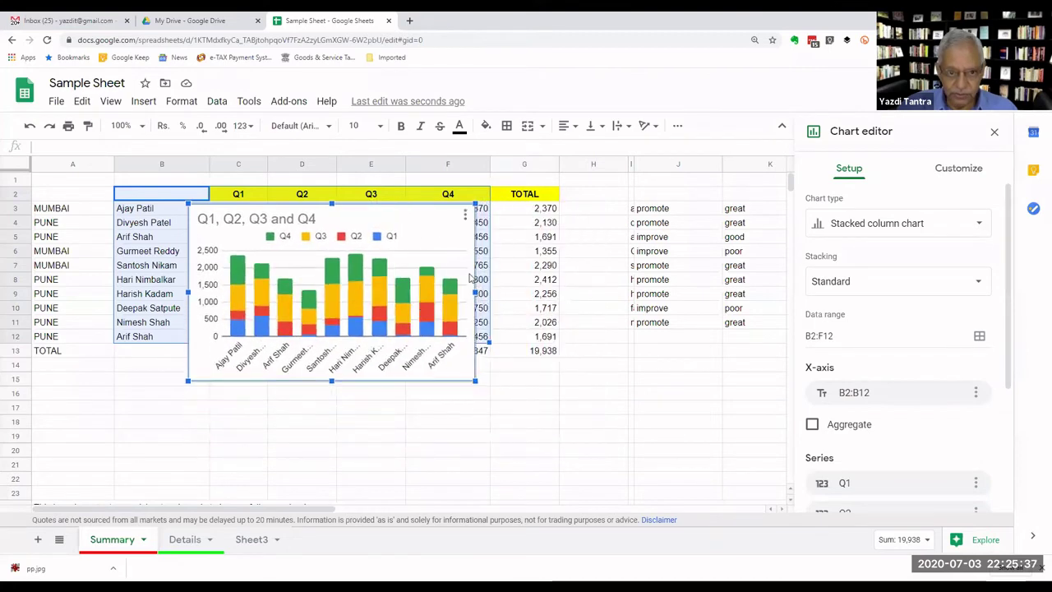
{"action": "mouse_move", "coordinate": [431, 245]}
{"action": "left_mouse_down"}
{"action": "mouse_move", "coordinate": [555, 377]}
{"action": "mouse_move", "coordinate": [626, 396]}
{"action": "left_mouse_up"}
{"action": "scroll", "coordinate": [649, 386], "scroll_direction": "down", "scroll_amount": 1}
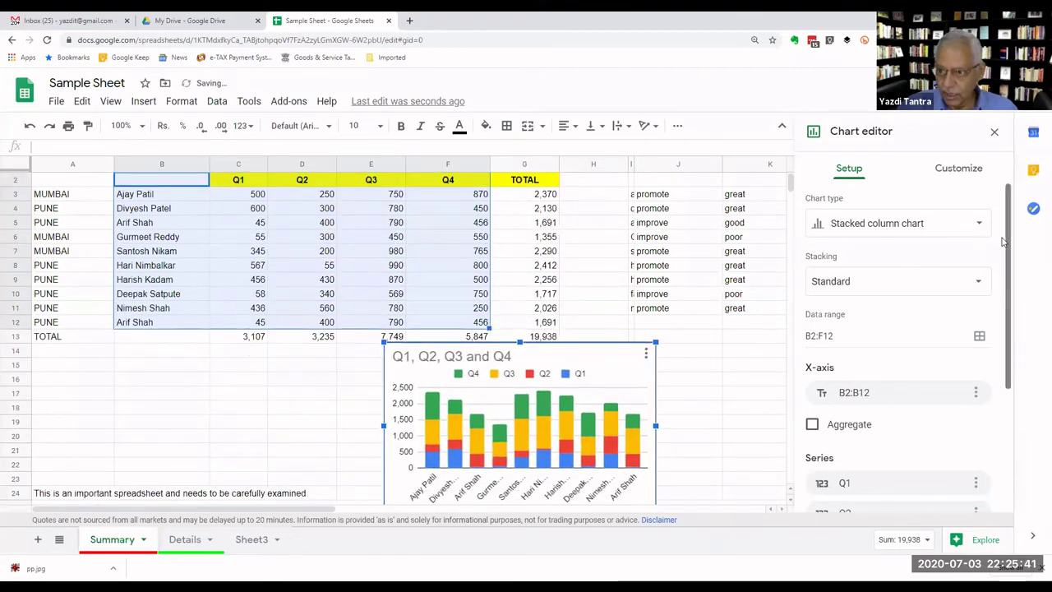
{"action": "left_click", "coordinate": [971, 227]}
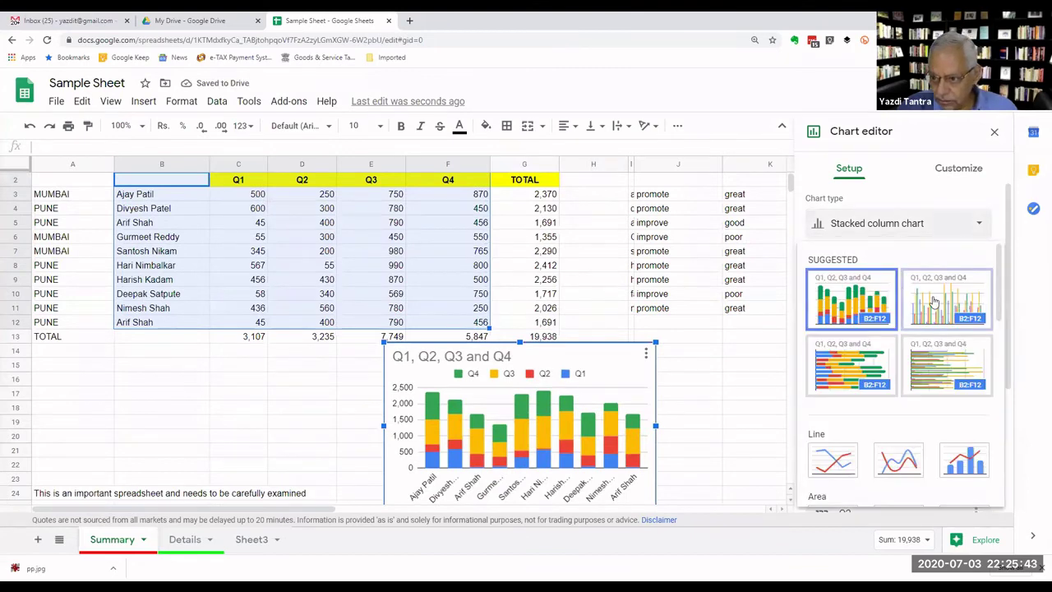
{"action": "left_click", "coordinate": [935, 303]}
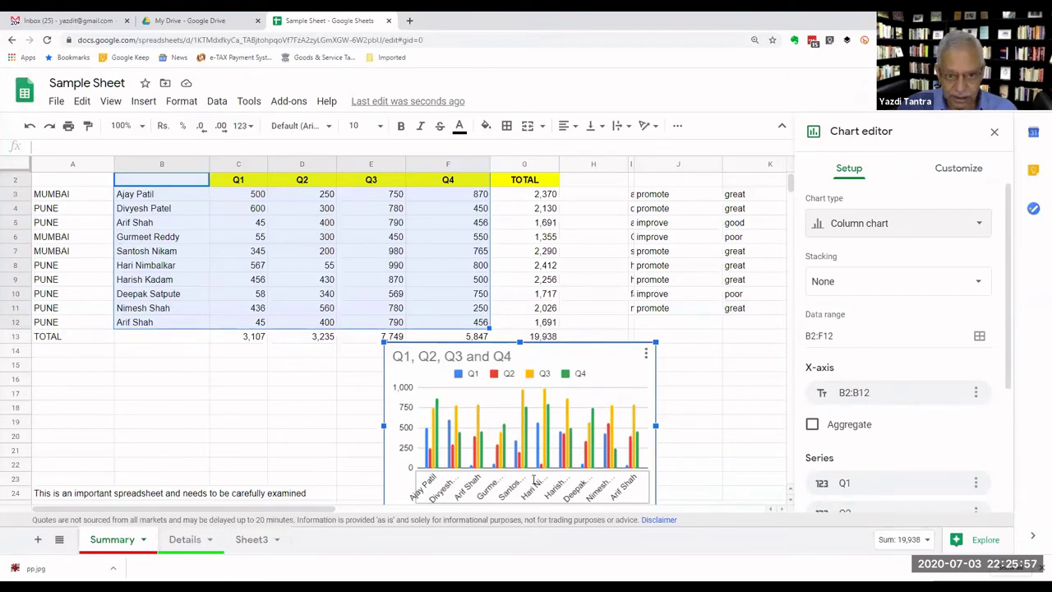
Enter 1200 as the Q3 value in E8 and E9, then select the chart.
{"action": "left_click", "coordinate": [391, 264]}
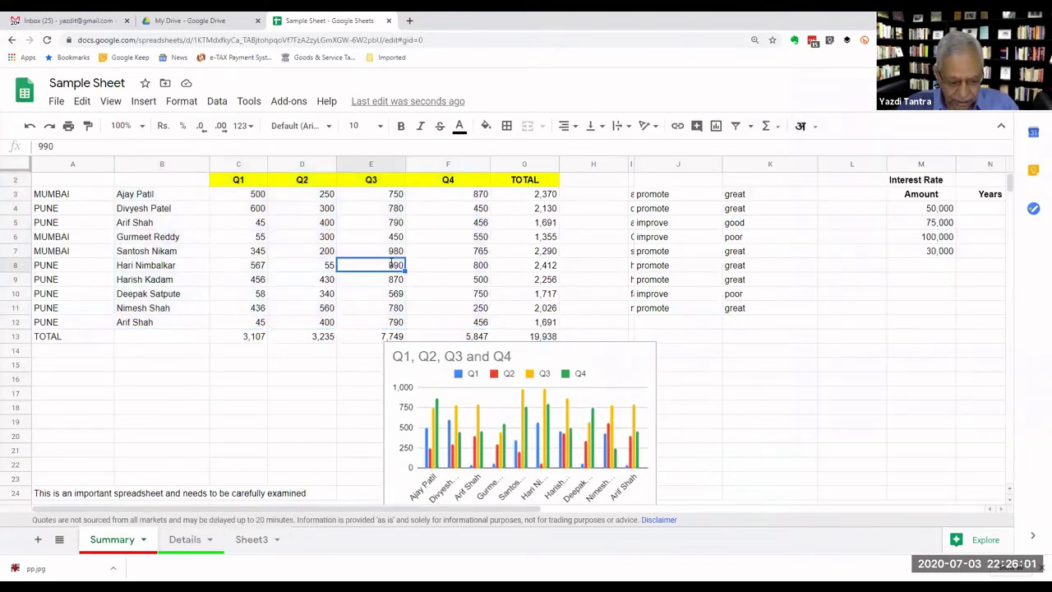
{"action": "type", "text": "1200"}
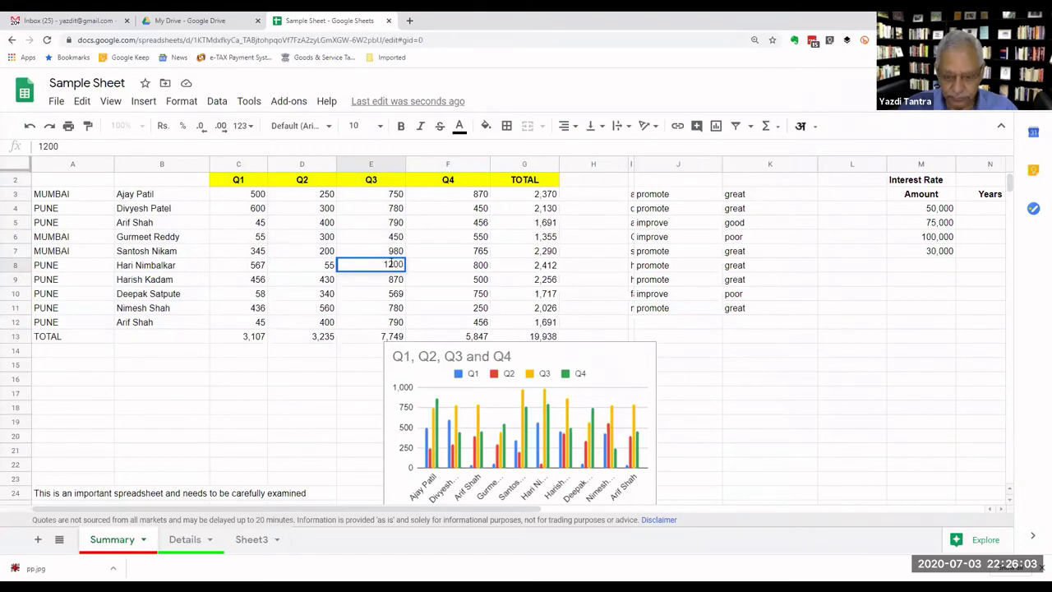
{"action": "key", "text": "Return"}
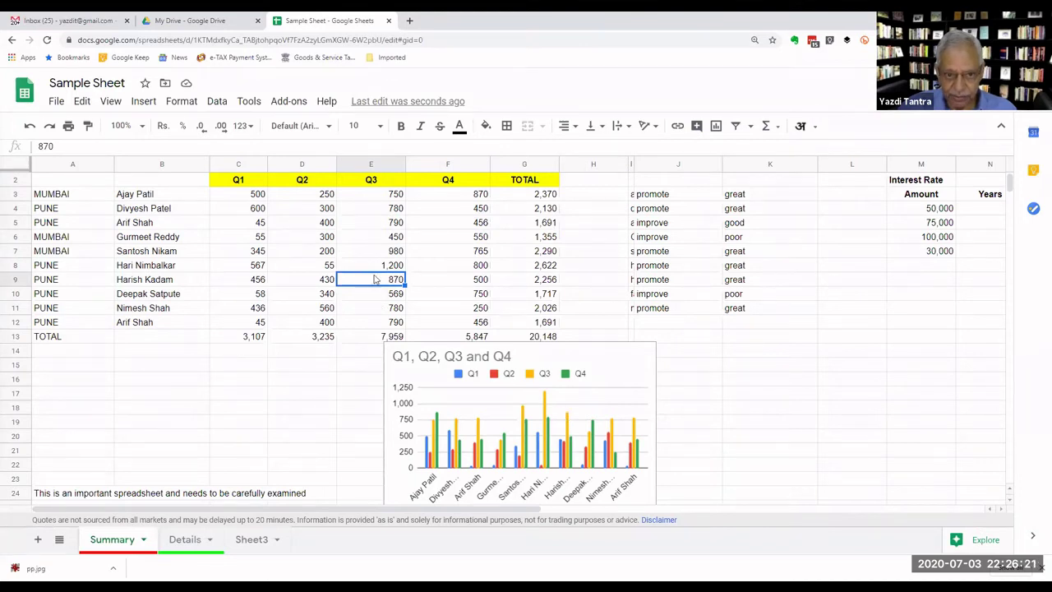
{"action": "type", "text": "12"}
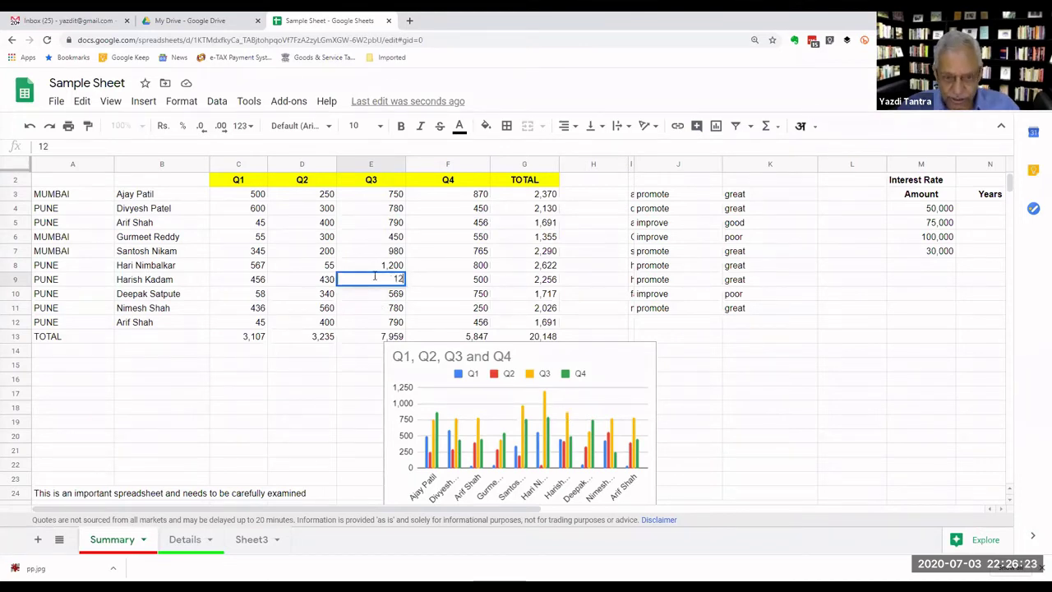
{"action": "type", "text": "00"}
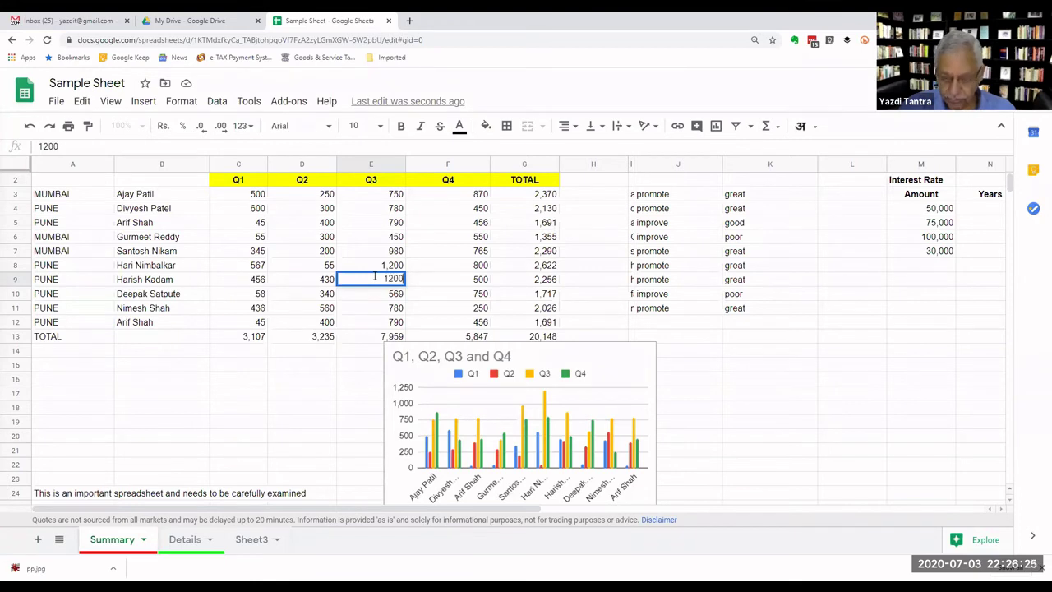
{"action": "key", "text": "Return"}
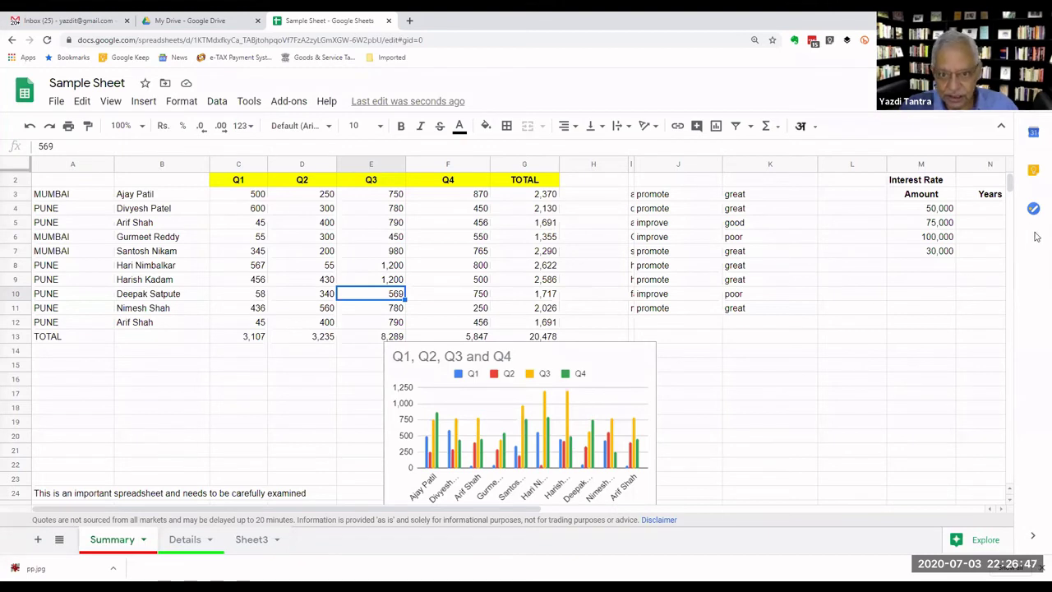
{"action": "left_click", "coordinate": [589, 416]}
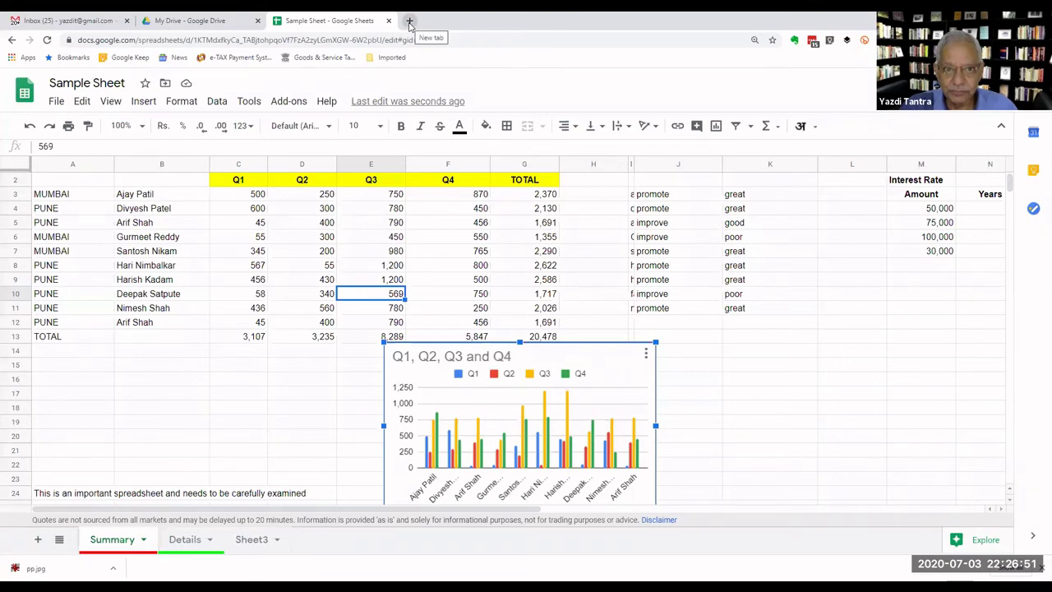
Create a new blank Google Docs document from My Drive.
{"action": "left_click", "coordinate": [205, 20]}
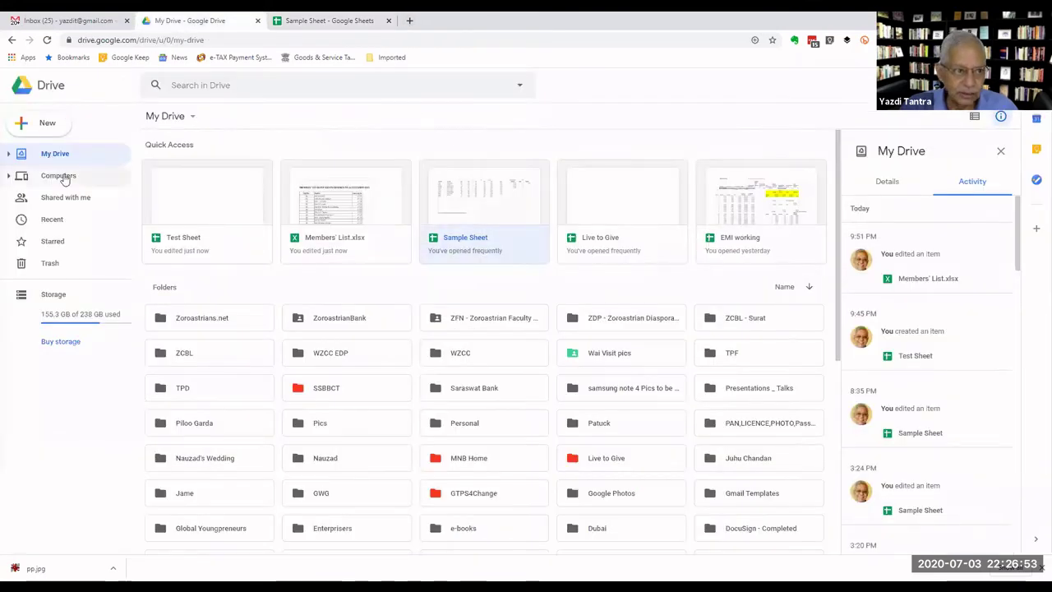
{"action": "left_click", "coordinate": [45, 123]}
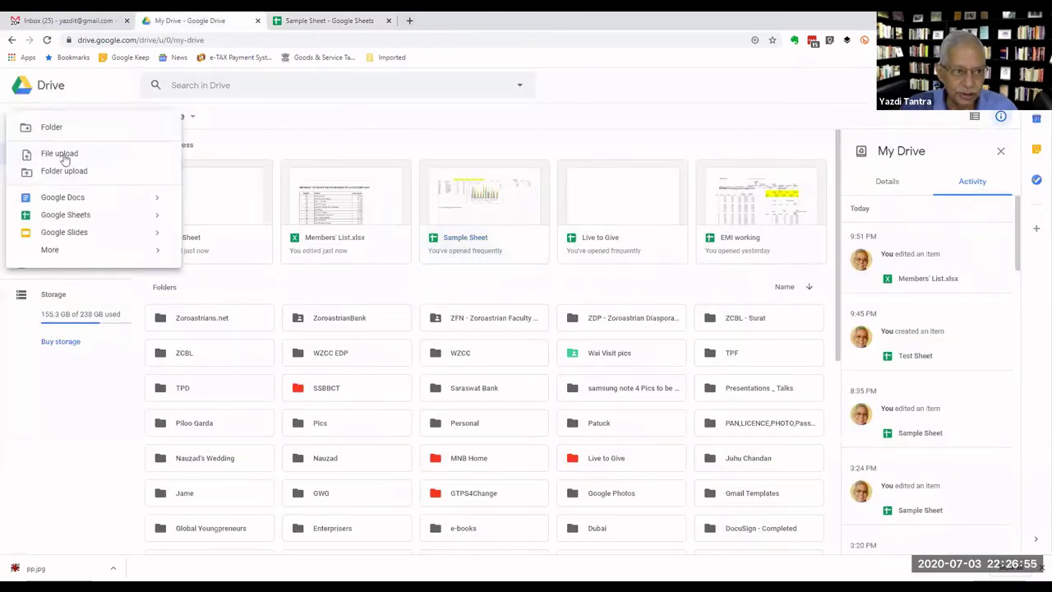
{"action": "mouse_move", "coordinate": [156, 197]}
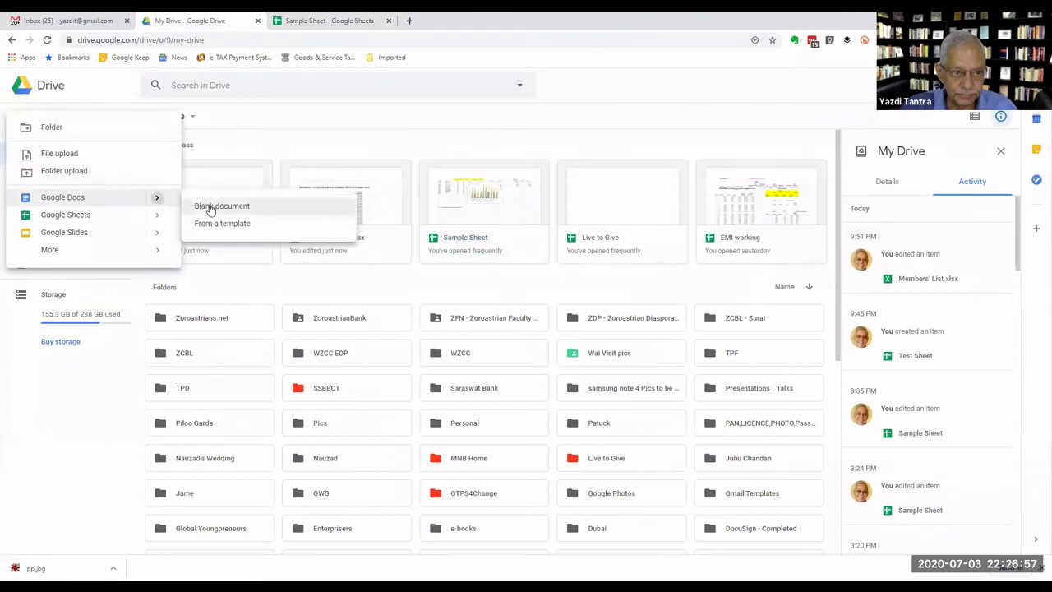
{"action": "left_click", "coordinate": [316, 207]}
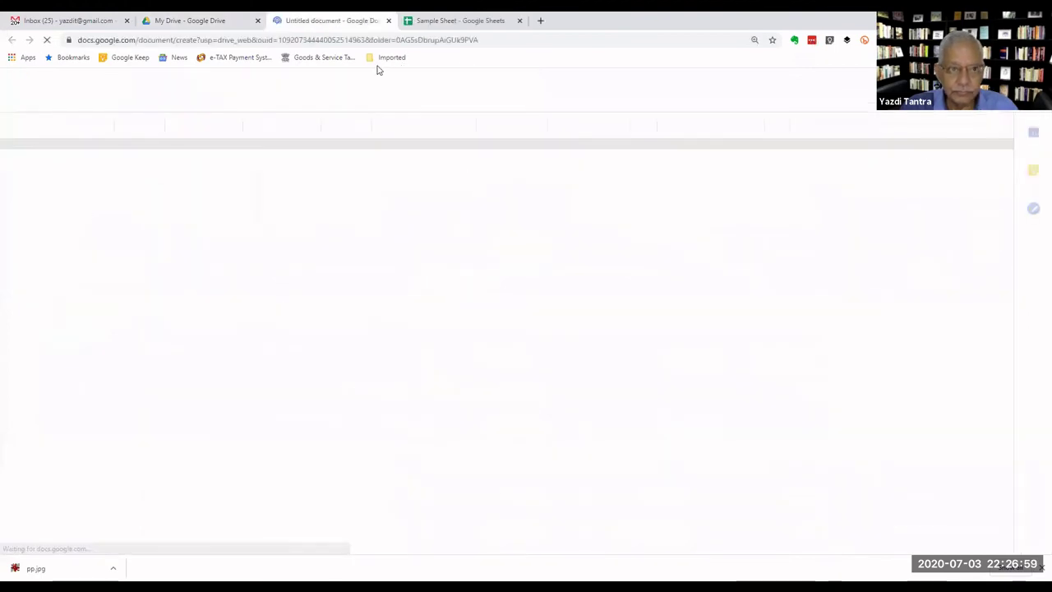
Select and copy the quarterly column chart from Sample Sheet.
{"action": "left_click", "coordinate": [491, 23]}
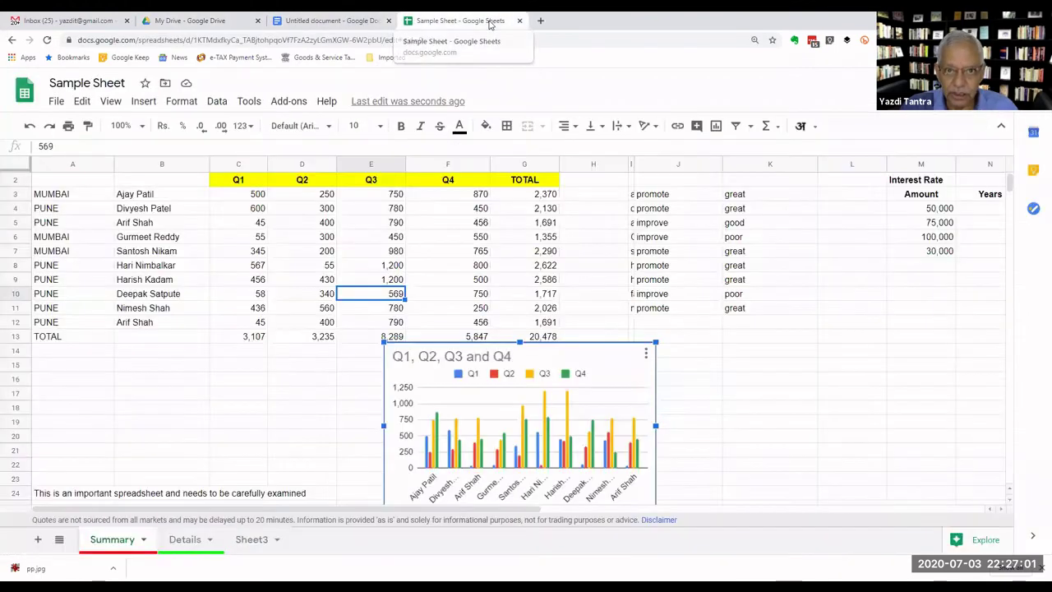
{"action": "left_click", "coordinate": [558, 362]}
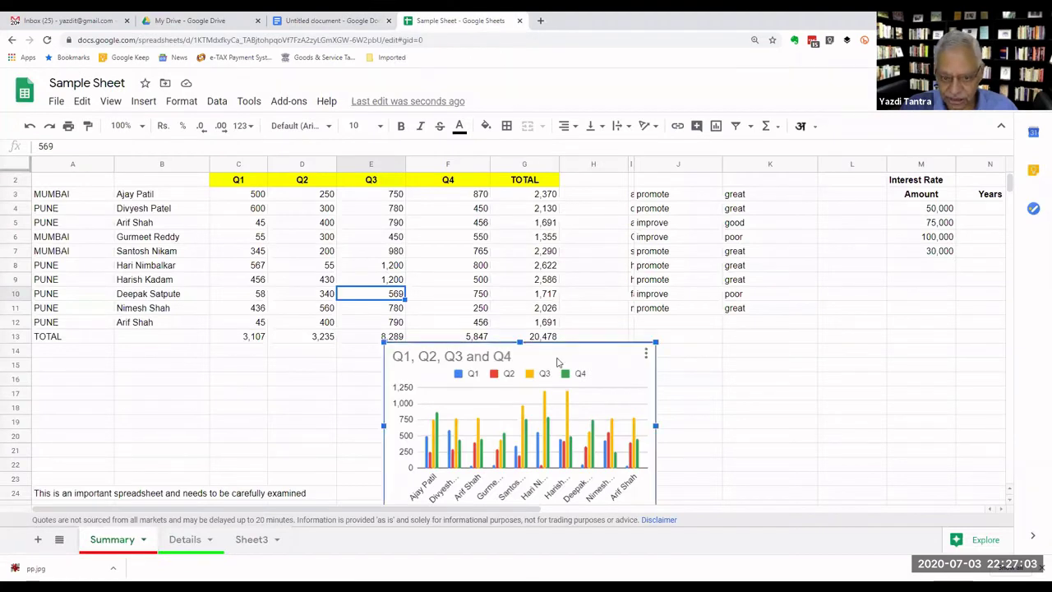
{"action": "key", "text": "Escape"}
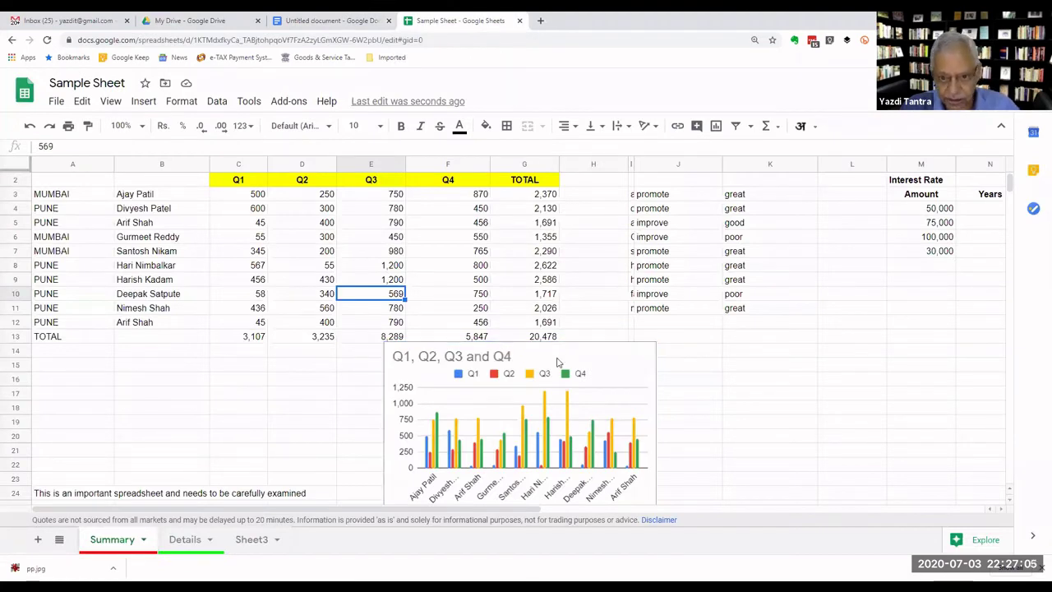
{"action": "left_click", "coordinate": [300, 17]}
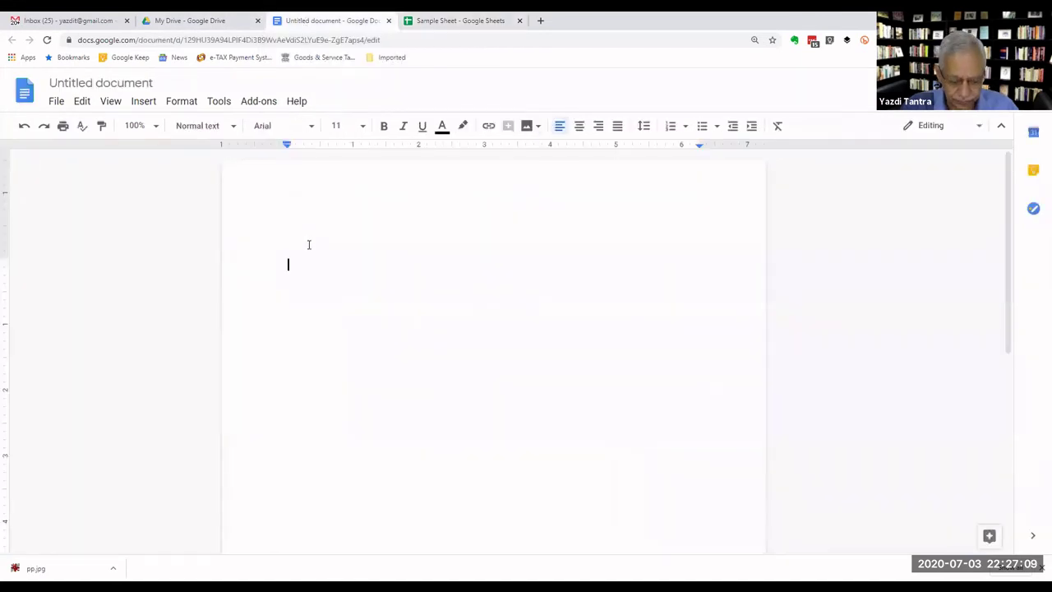
{"action": "left_click", "coordinate": [446, 23]}
{"action": "left_click", "coordinate": [531, 358]}
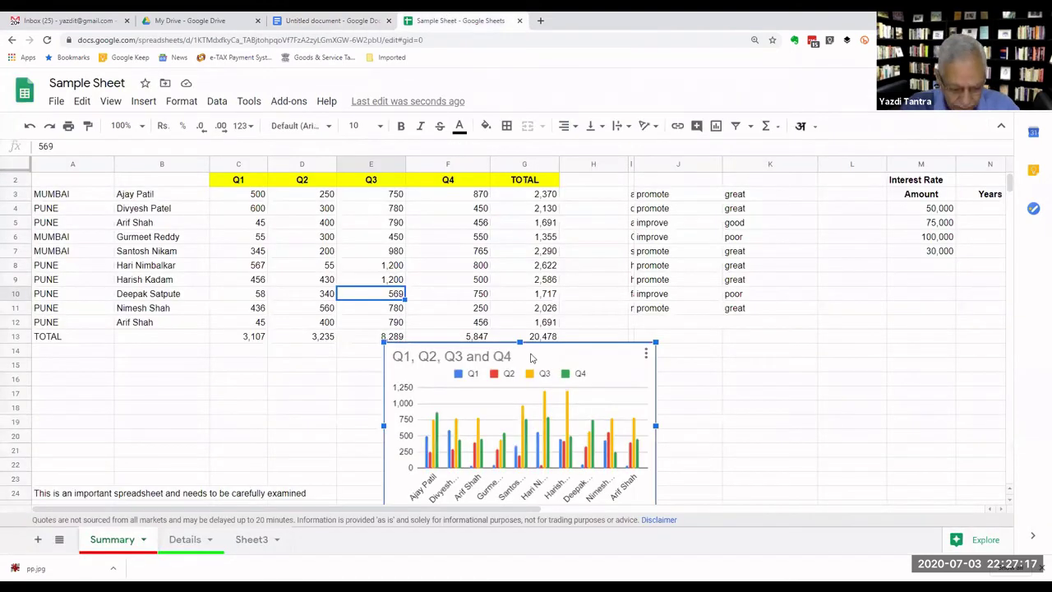
{"action": "key", "text": "Escape"}
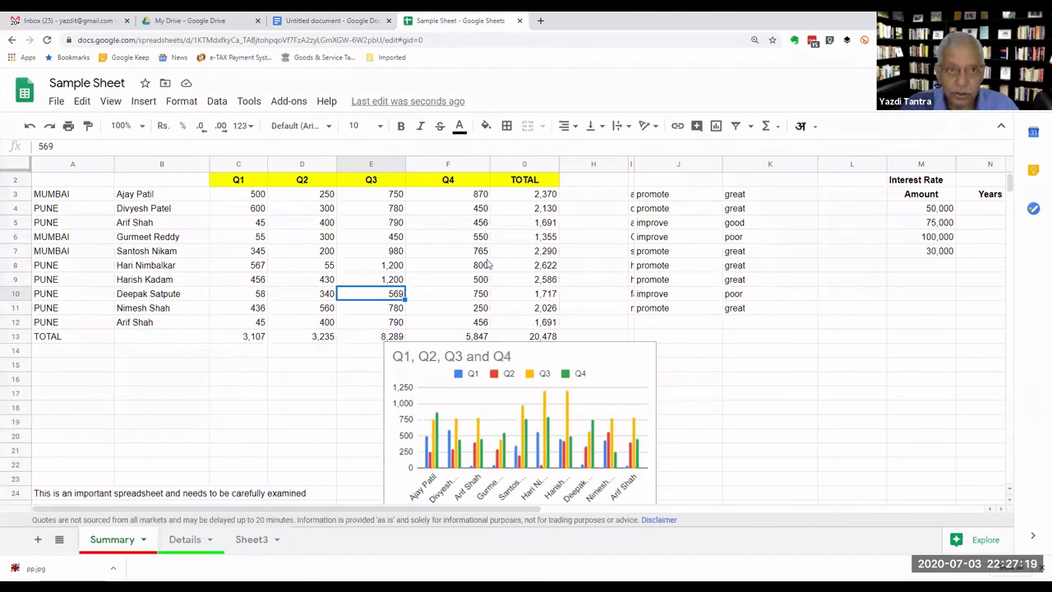
Paste the chart into the Untitled document, linked to the spreadsheet.
{"action": "left_click", "coordinate": [344, 25]}
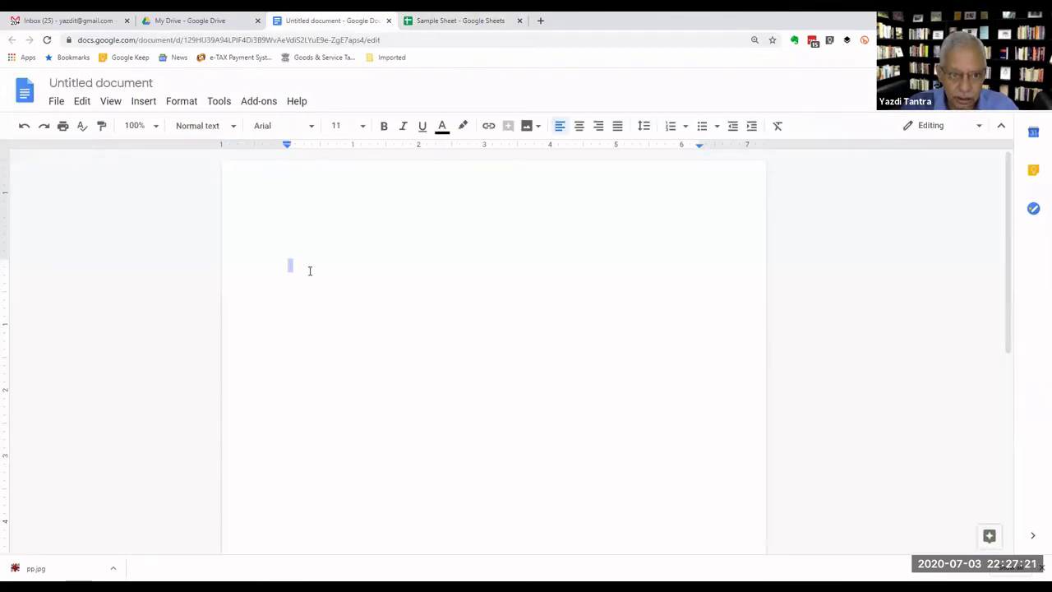
{"action": "key", "text": "ctrl+v"}
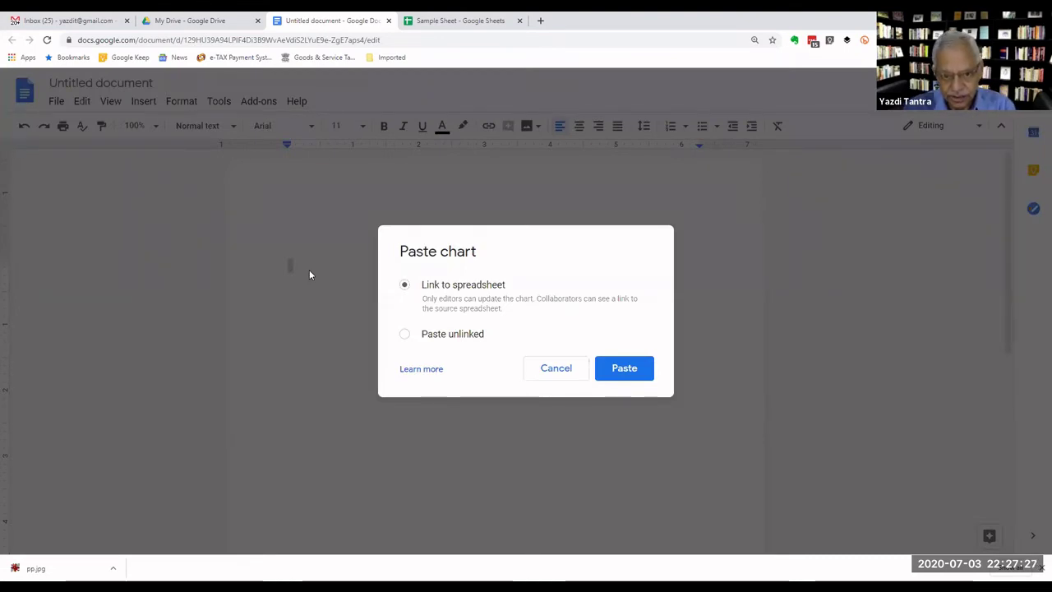
{"action": "left_click", "coordinate": [622, 370]}
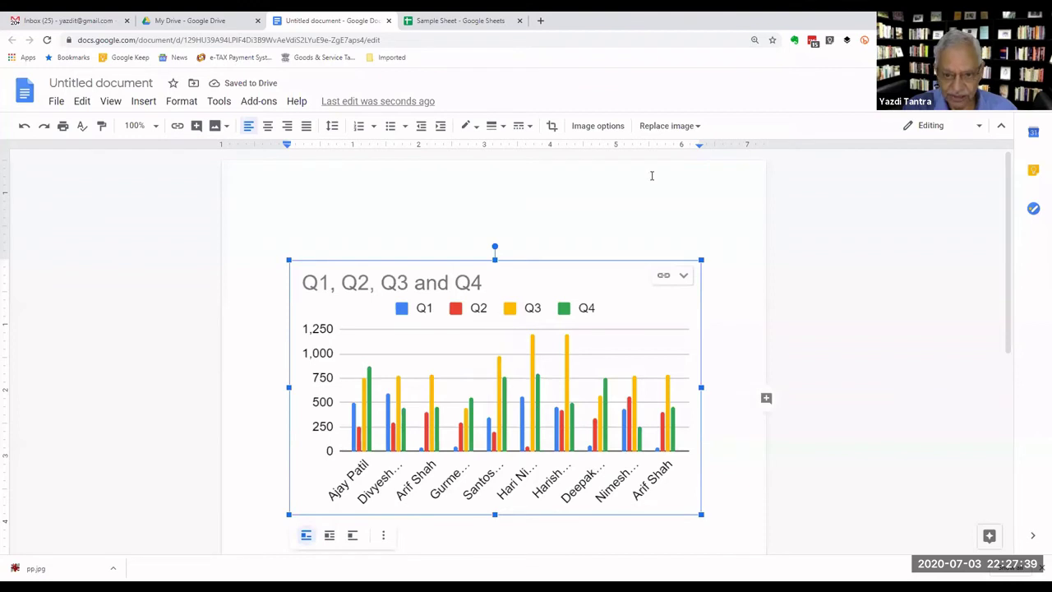
{"action": "left_click", "coordinate": [448, 22]}
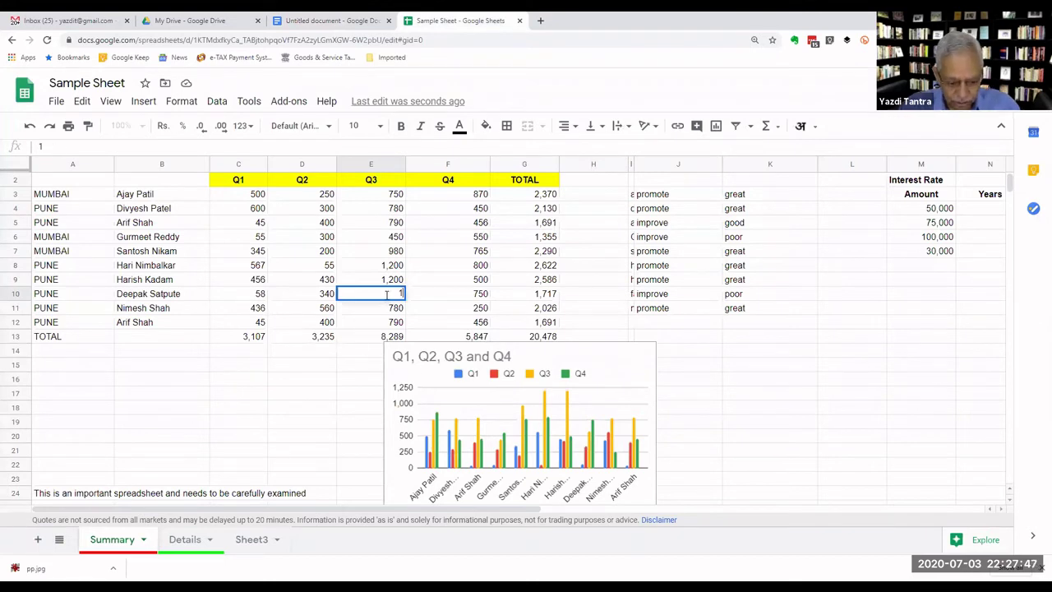
Enter 1200 in E10, replacing 569.
{"action": "type", "text": "1200"}
{"action": "key", "text": "Return"}
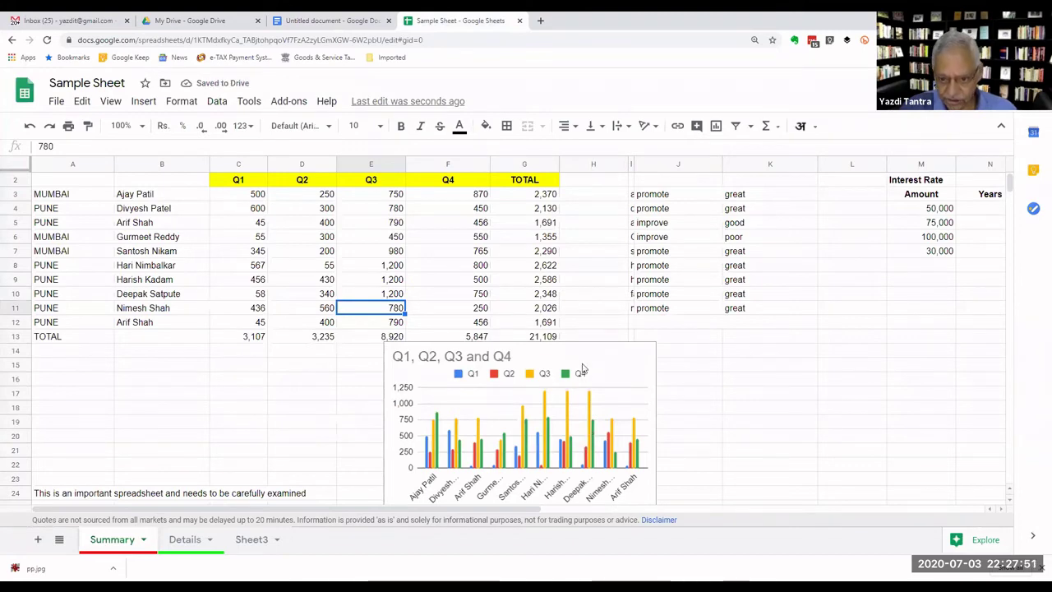
Update the linked chart in the Untitled document to reflect the new Q3 values.
{"action": "left_click", "coordinate": [295, 27]}
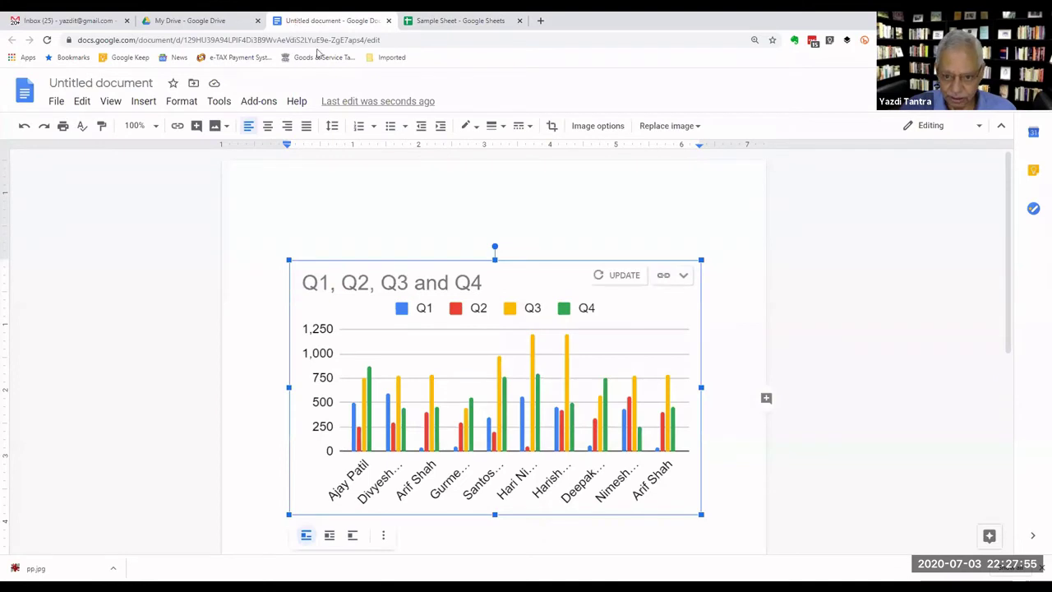
{"action": "left_click", "coordinate": [616, 280]}
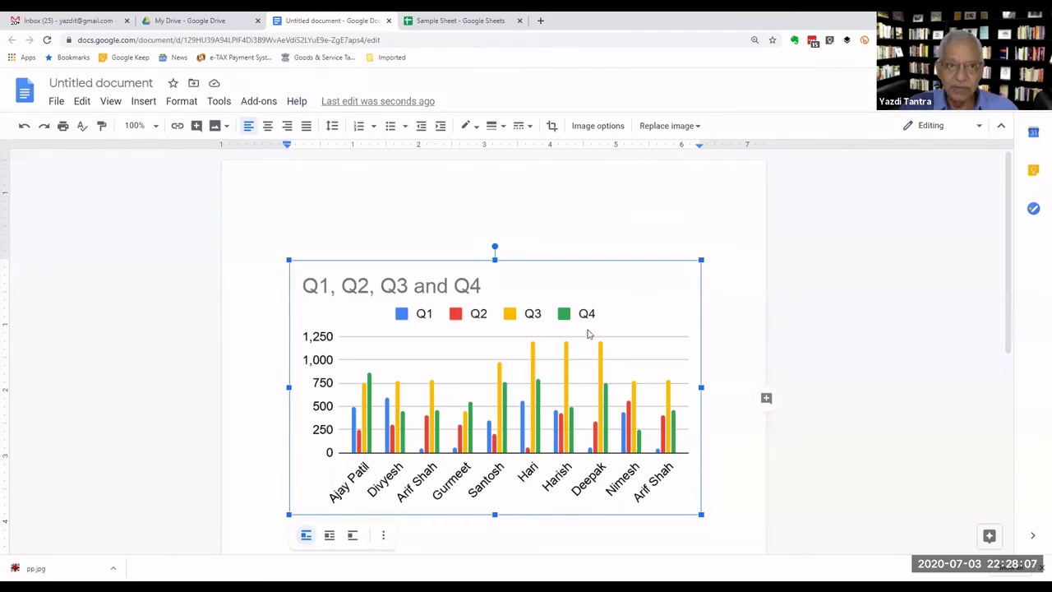
{"action": "left_click", "coordinate": [461, 22]}
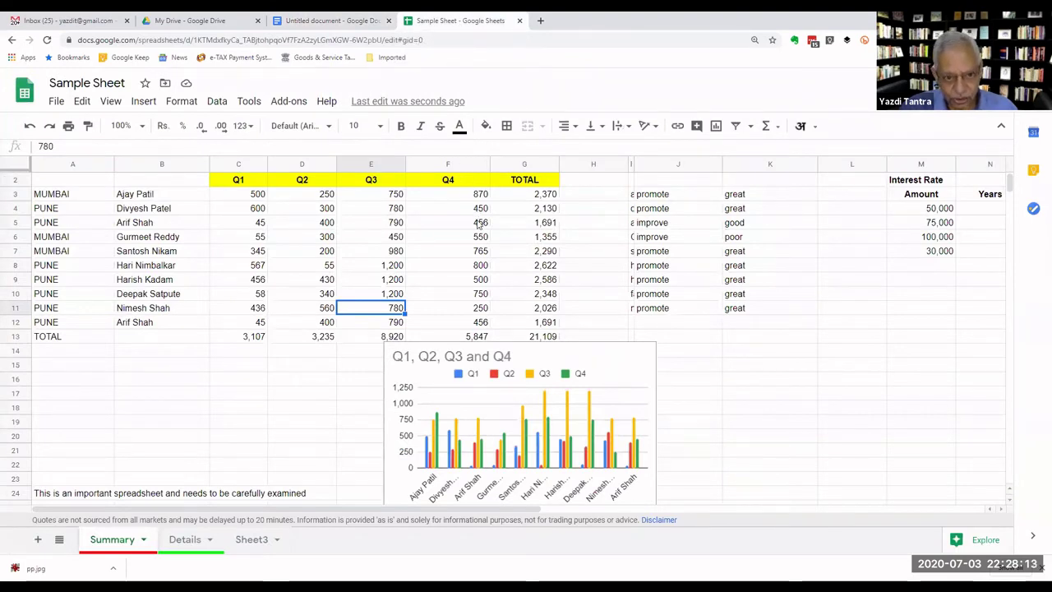
Delete the chart from the Summary sheet and drag row 15 taller.
{"action": "left_click", "coordinate": [540, 355]}
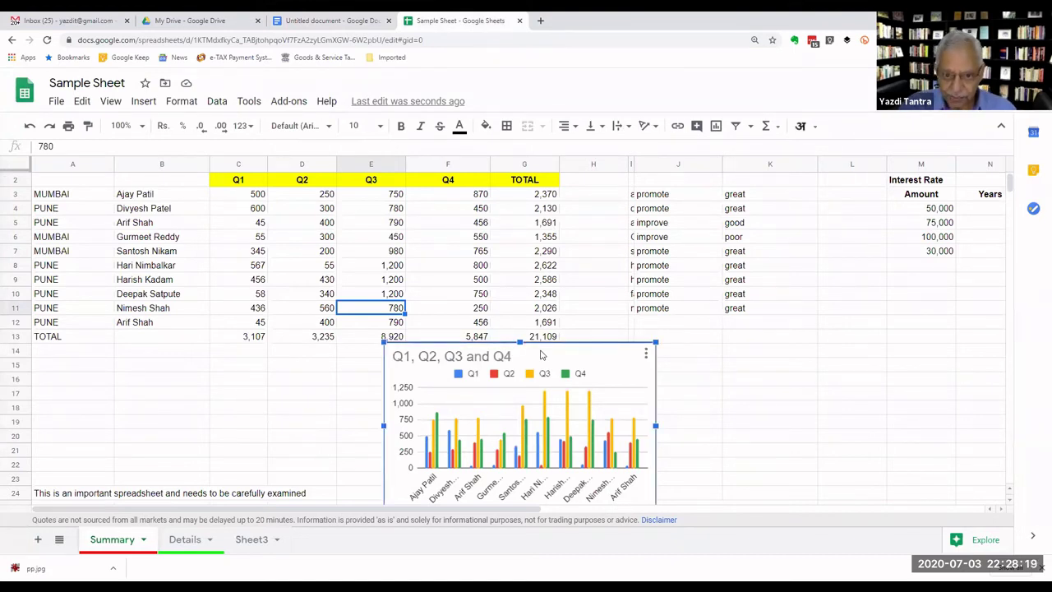
{"action": "key", "text": "Delete"}
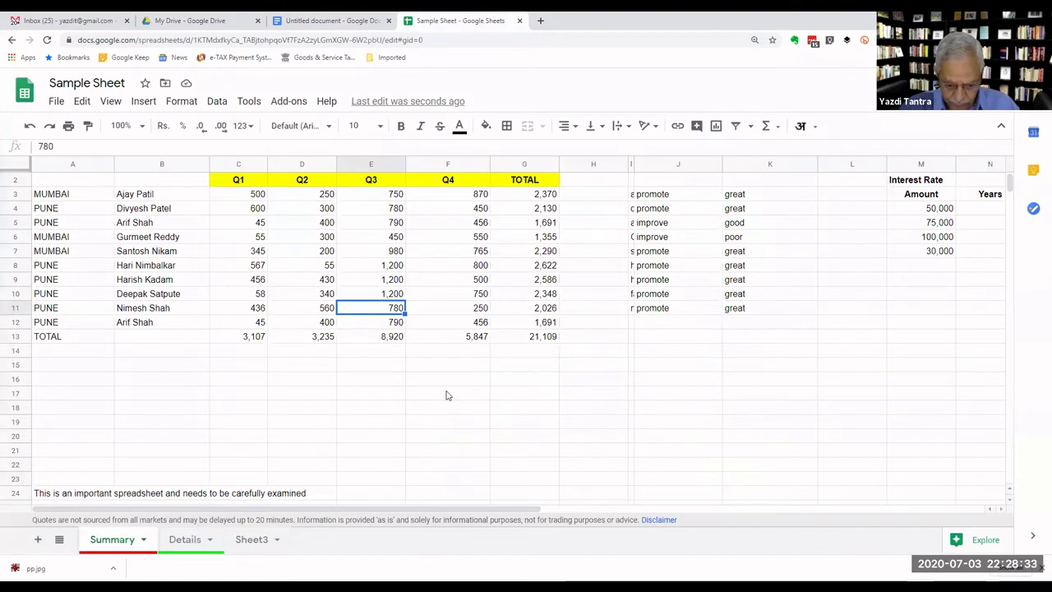
{"action": "scroll", "coordinate": [447, 395], "scroll_direction": "down", "scroll_amount": 1}
{"action": "scroll", "coordinate": [446, 395], "scroll_direction": "up", "scroll_amount": 1}
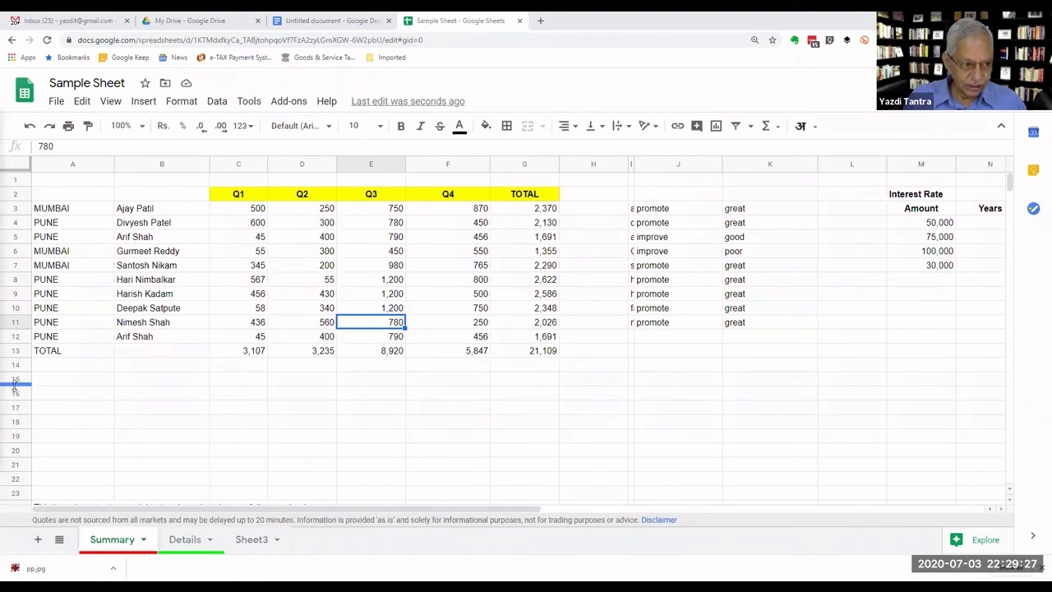
{"action": "left_click_drag", "start_coordinate": [15, 383], "coordinate": [15, 405]}
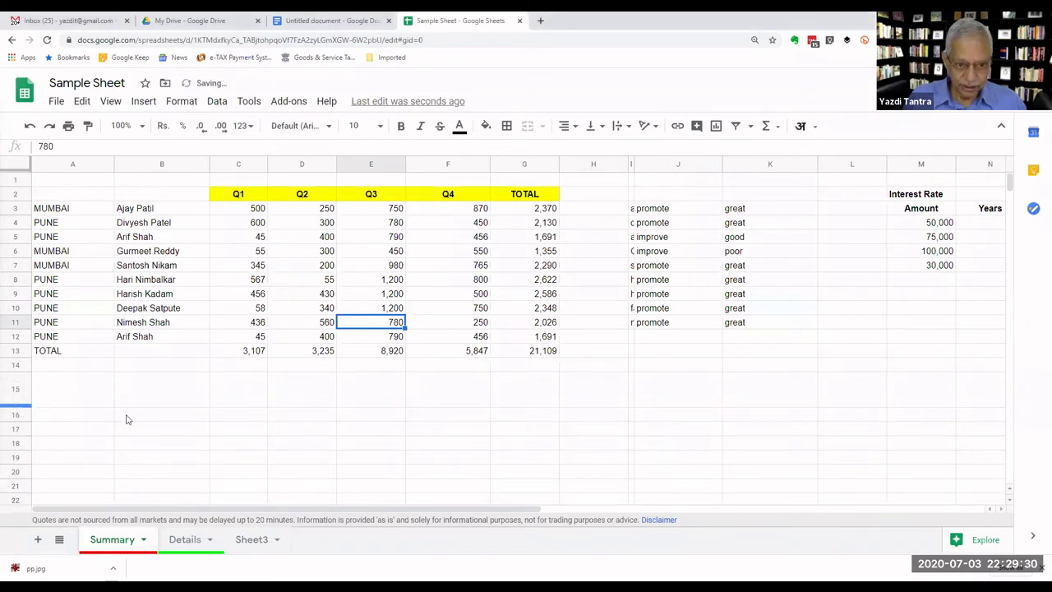
{"action": "left_click", "coordinate": [239, 391]}
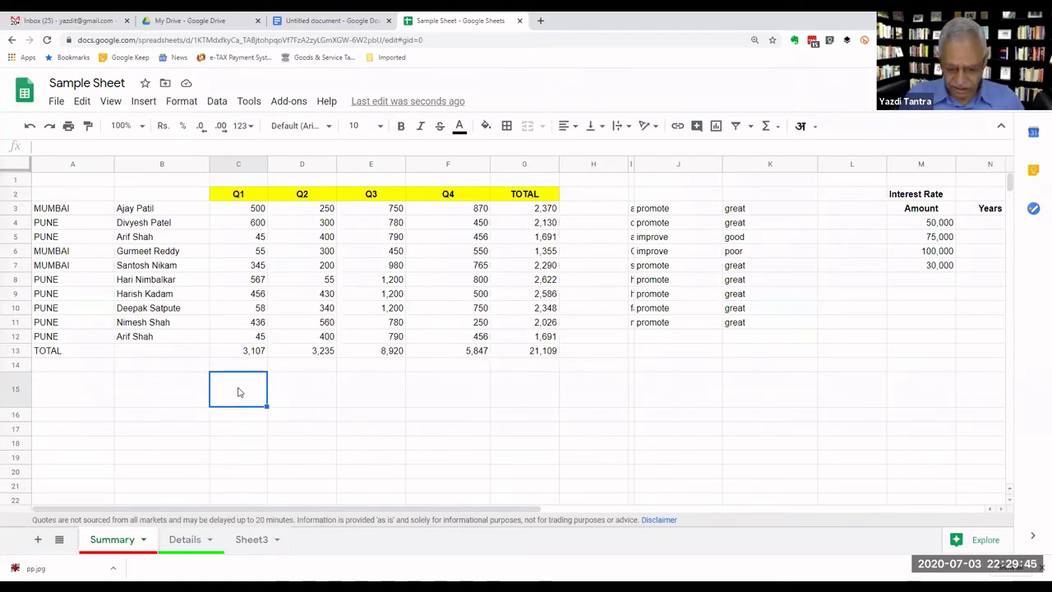
Enter =sparkline(C3:C12) in C15 to chart the Q1 values.
{"action": "type", "text": "="}
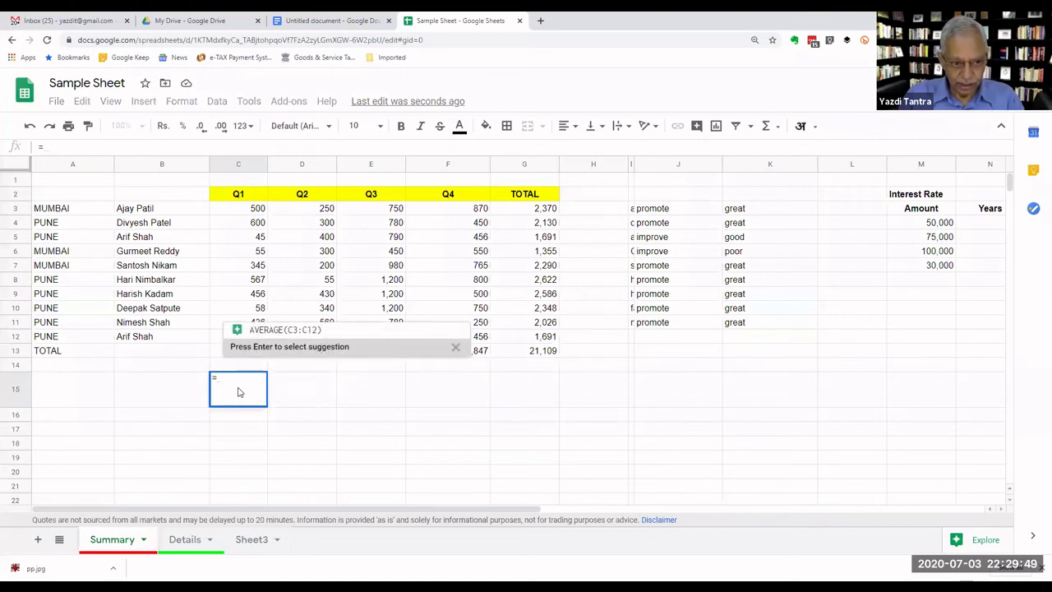
{"action": "type", "text": "sparkli"}
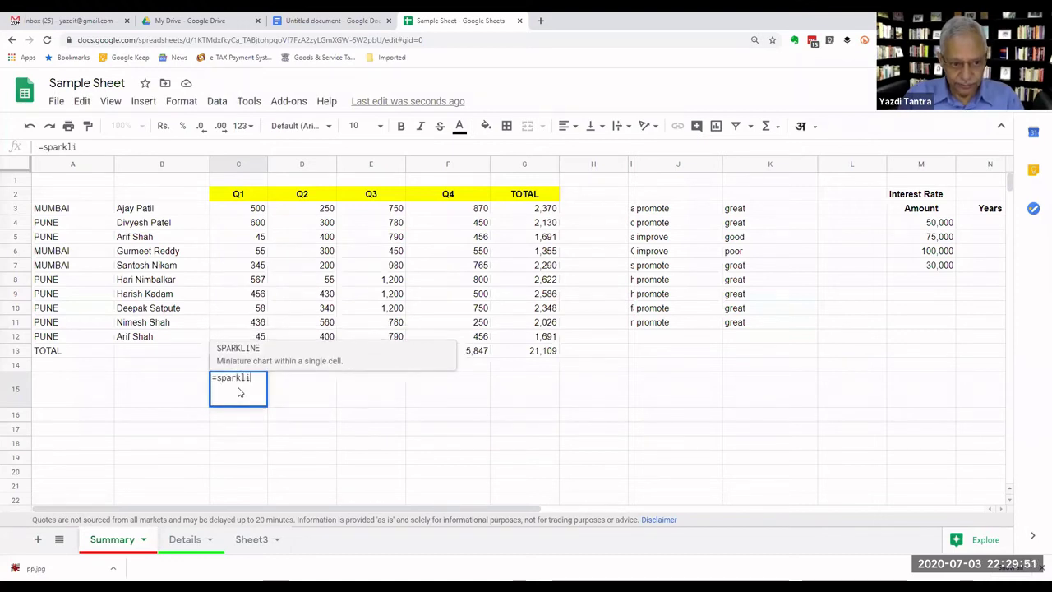
{"action": "type", "text": "ne"}
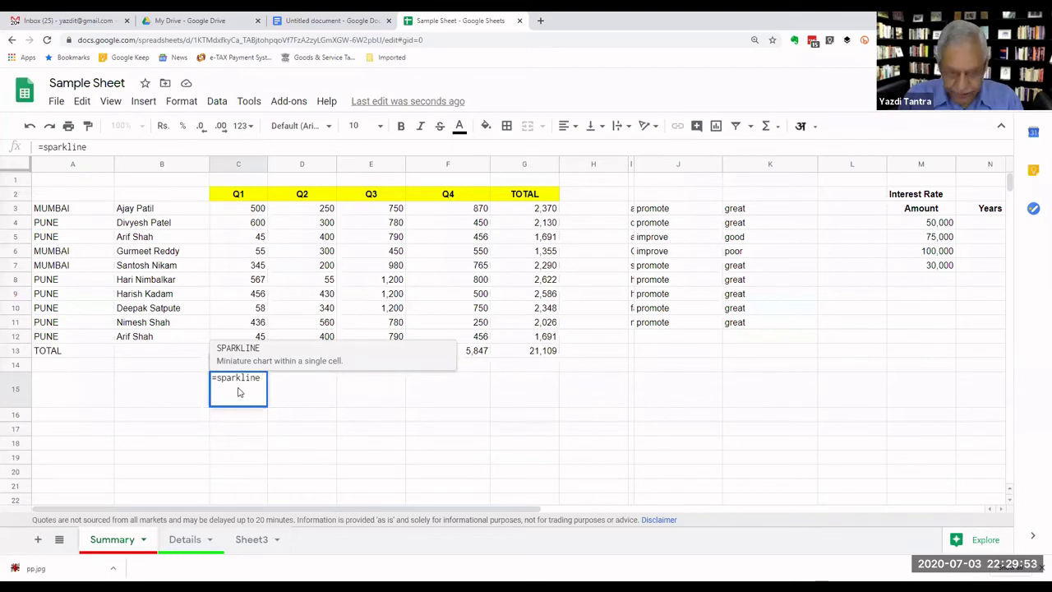
{"action": "type", "text": "("}
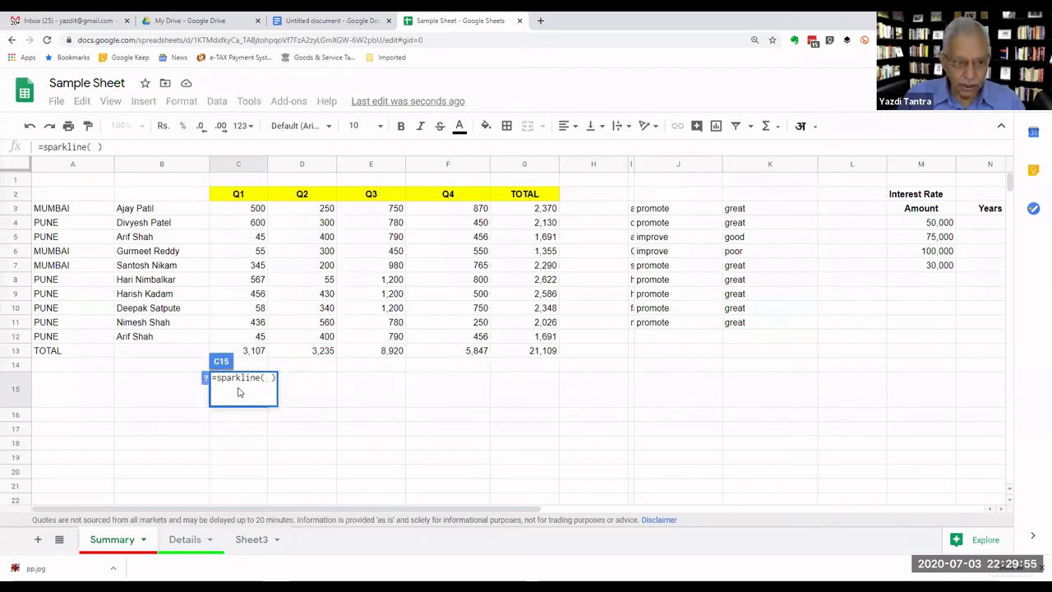
{"action": "left_click", "coordinate": [242, 337]}
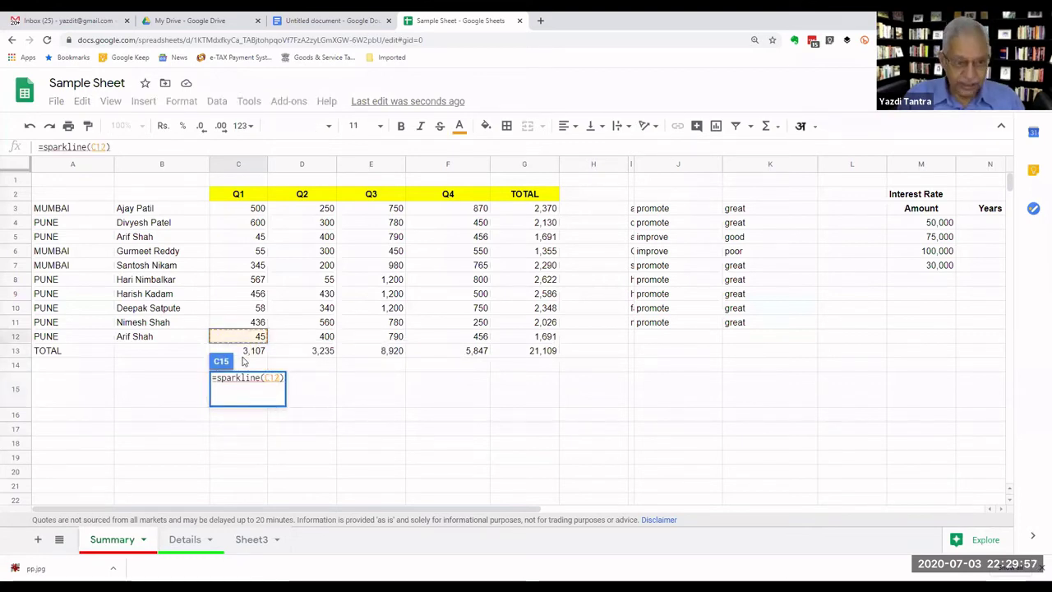
{"action": "key", "text": "shift+Up"}
{"action": "key", "text": "shift+Up"}
{"action": "key", "text": "shift+Up"}
{"action": "key", "text": "shift+Up"}
{"action": "key", "text": "shift+Up"}
{"action": "key", "text": "shift+Up"}
{"action": "key", "text": "shift+Up"}
{"action": "key", "text": "shift+Up"}
{"action": "key", "text": "shift+Up"}
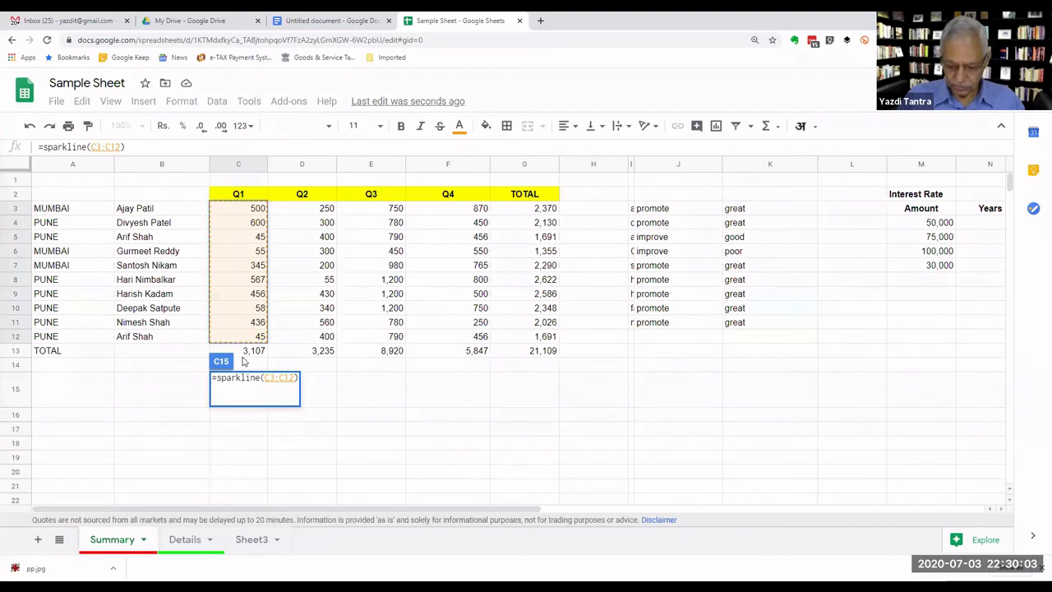
{"action": "key", "text": "Return"}
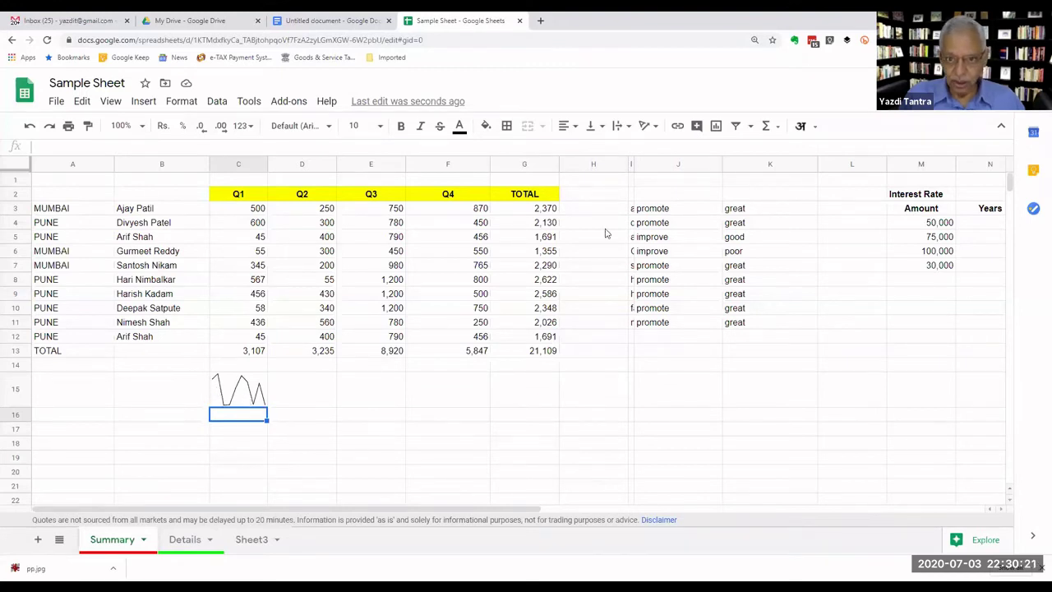
{"action": "left_click", "coordinate": [585, 210]}
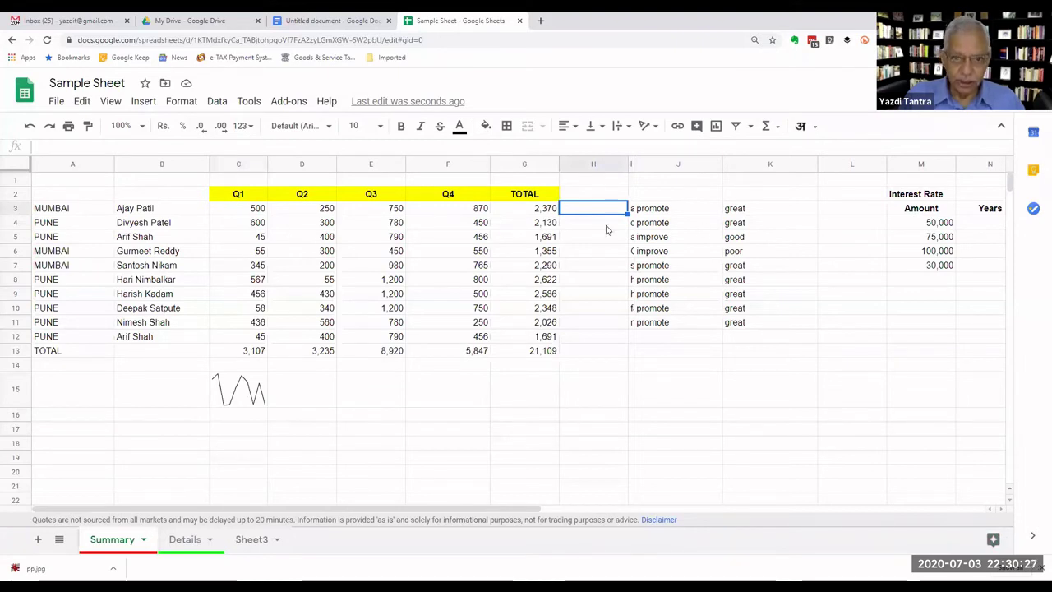
Build =sparkline(C3:F3) in H3 using row 3's Q1–Q4 range.
{"action": "type", "text": "="}
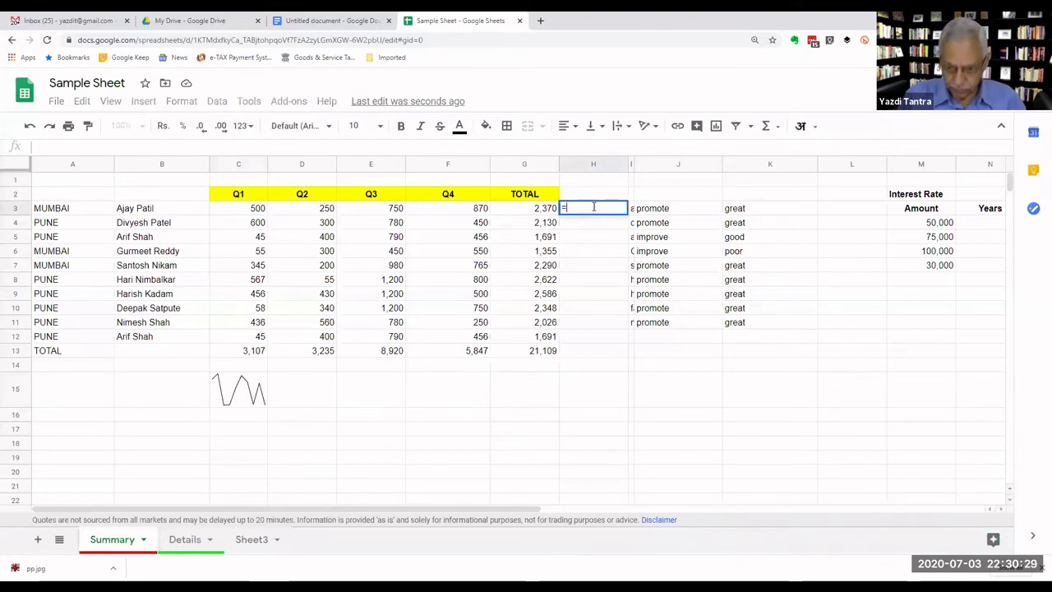
{"action": "type", "text": "spar"}
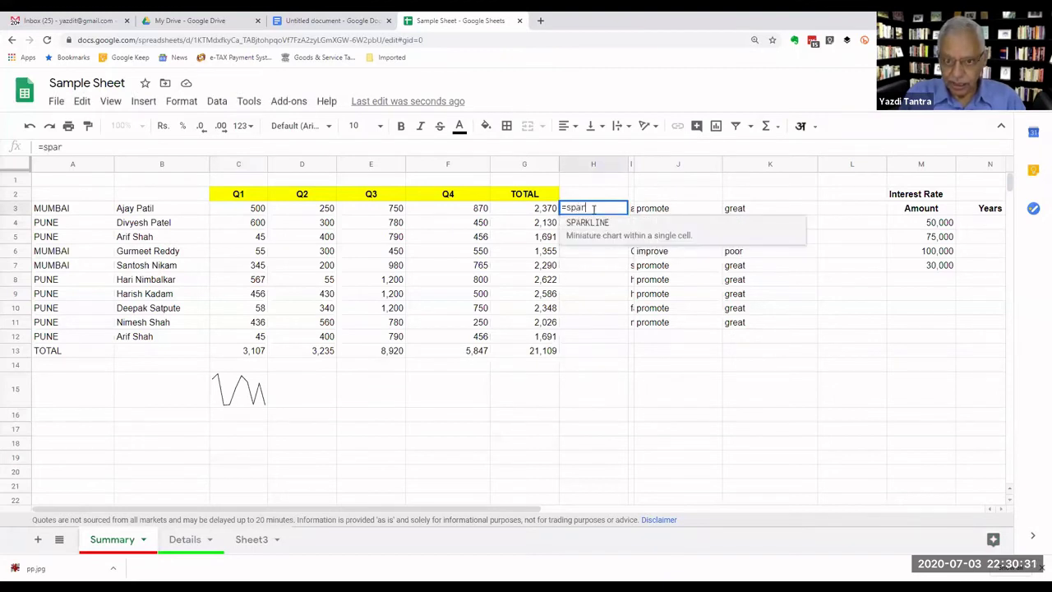
{"action": "type", "text": "kline"}
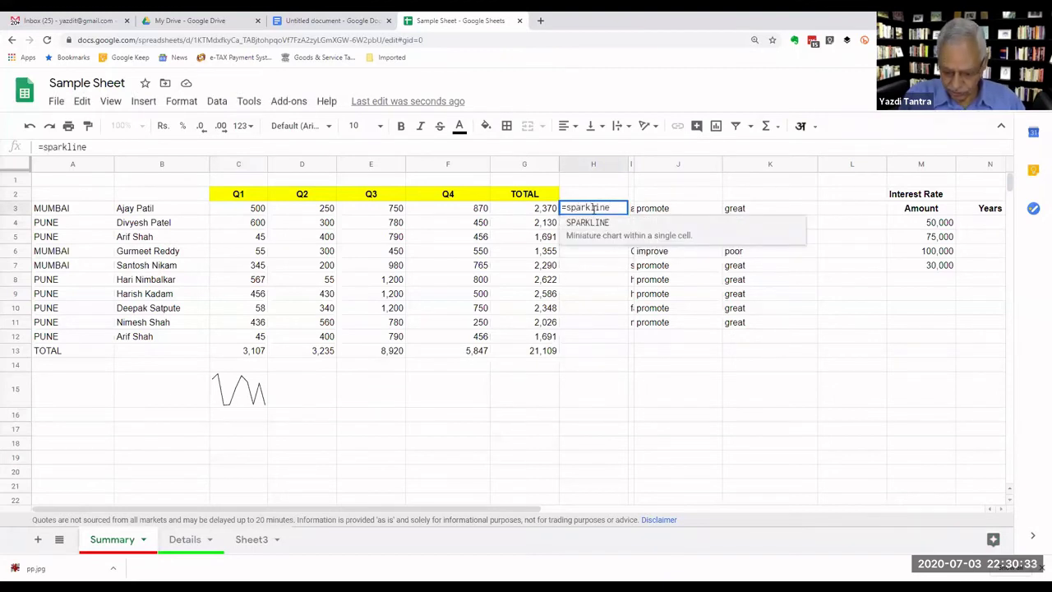
{"action": "type", "text": "("}
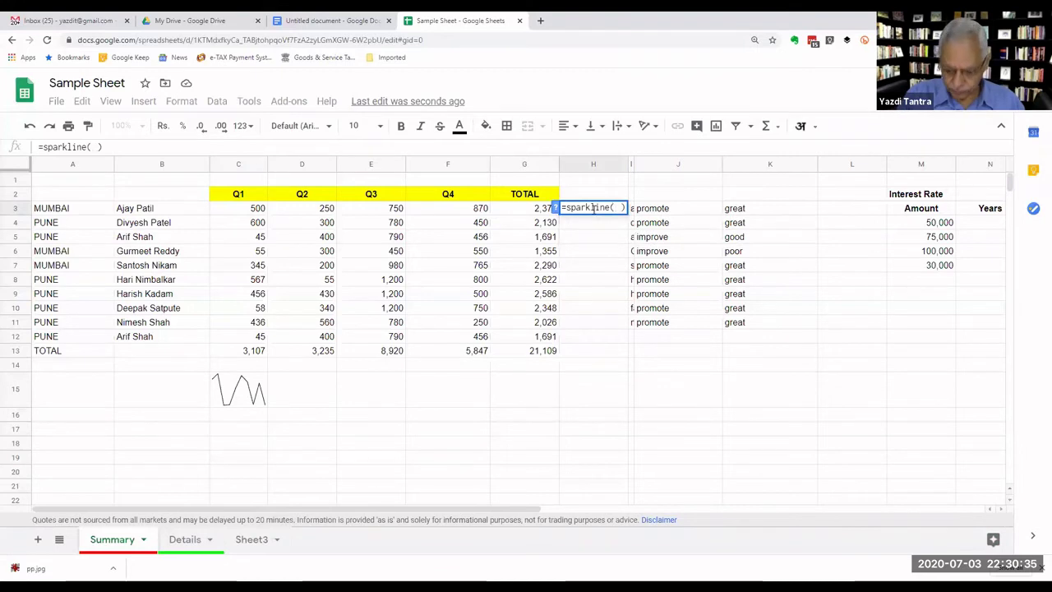
{"action": "key", "text": "Left"}
{"action": "key", "text": "Left"}
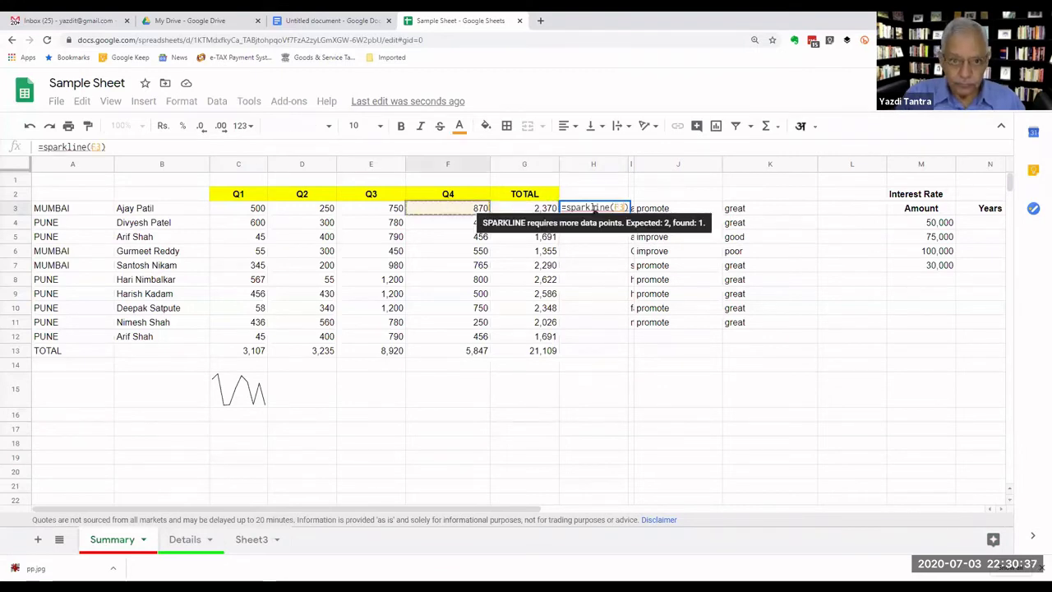
{"action": "key", "text": "Left"}
{"action": "key", "text": "Left"}
{"action": "key", "text": "Left"}
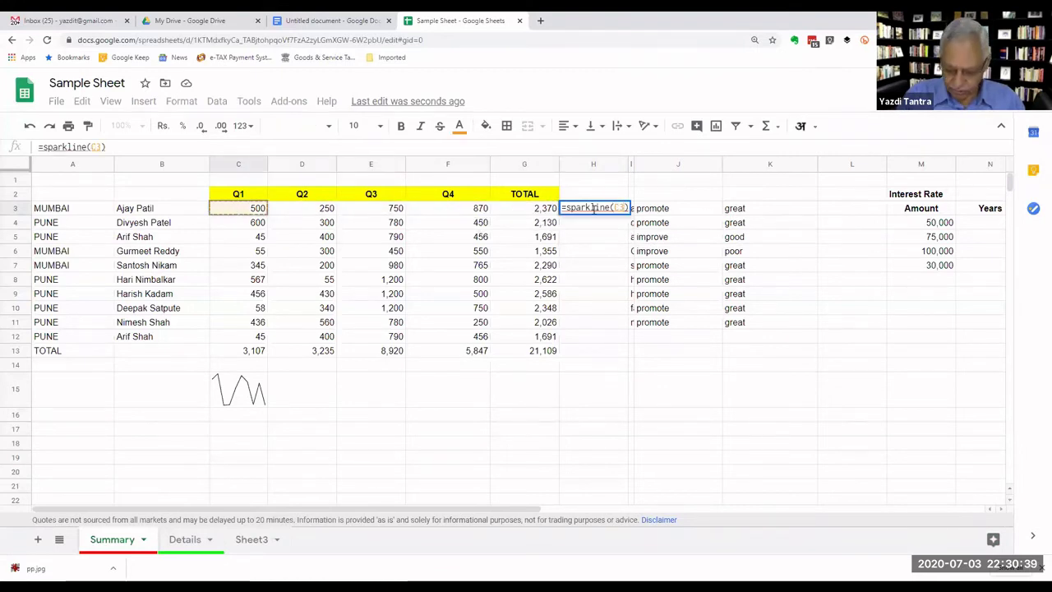
{"action": "key", "text": "shift+Right"}
{"action": "key", "text": "shift+Right"}
{"action": "key", "text": "shift+Right"}
{"action": "key", "text": "shift+Right"}
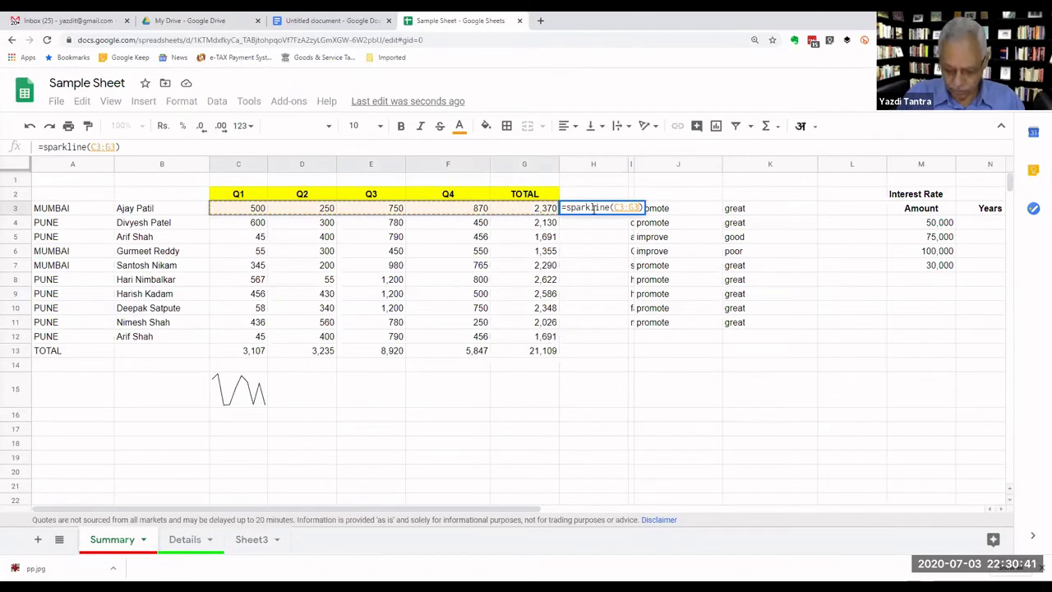
{"action": "key", "text": "shift+Left"}
{"action": "type", "text": ")"}
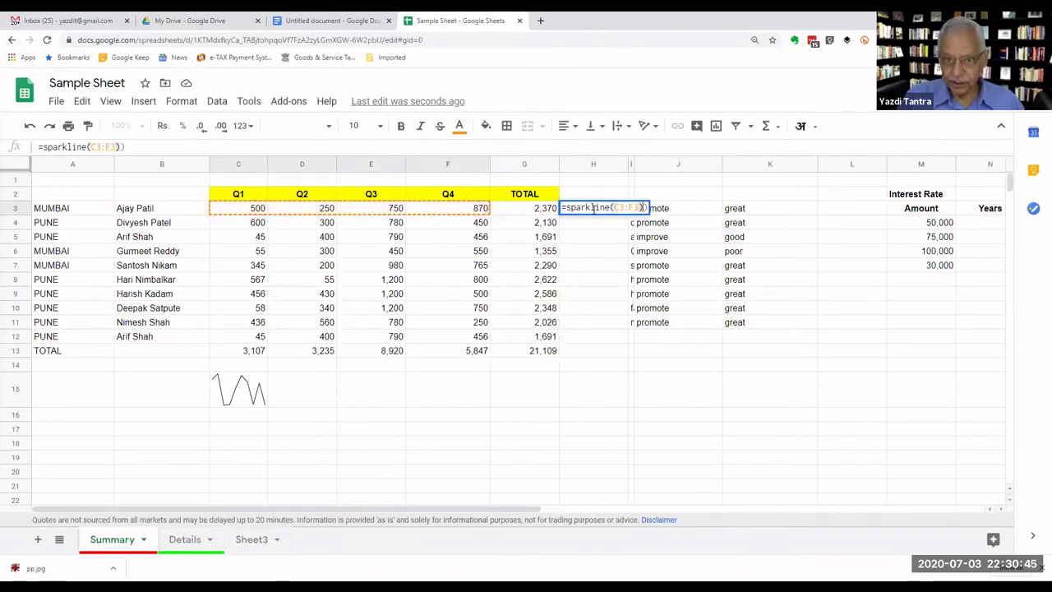
Commit the H3 sparkline after removing the extra parenthesis, then fill it down to H12.
{"action": "key", "text": "Return"}
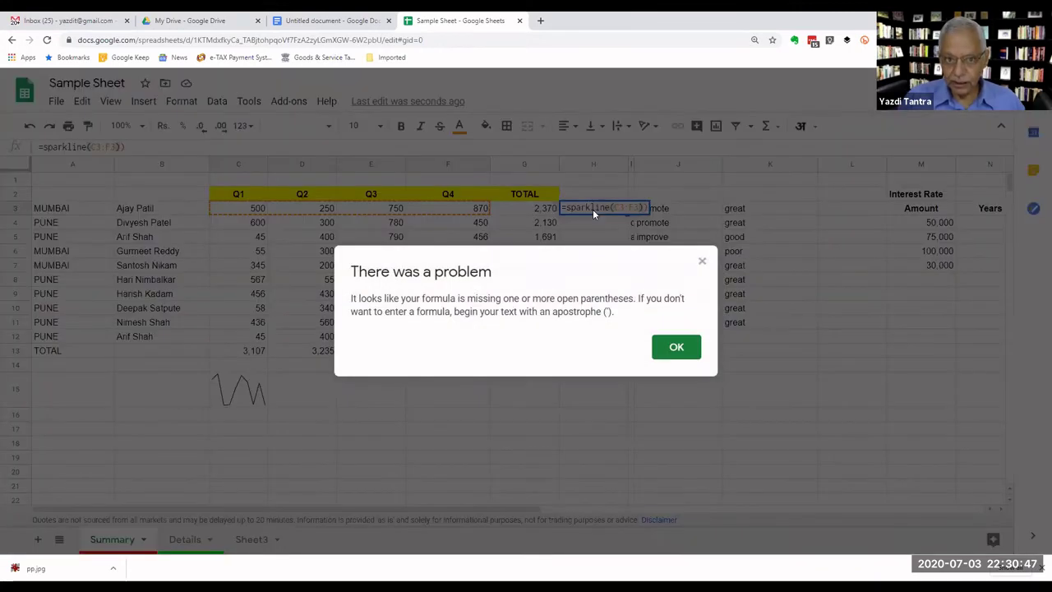
{"action": "left_click", "coordinate": [702, 261]}
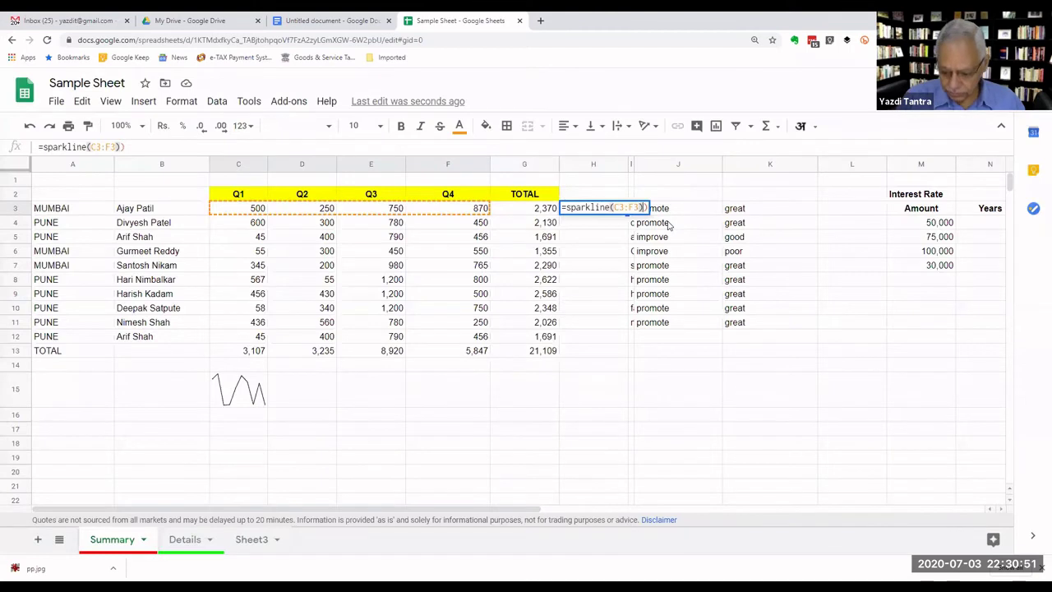
{"action": "key", "text": "BackSpace"}
{"action": "key", "text": "Return"}
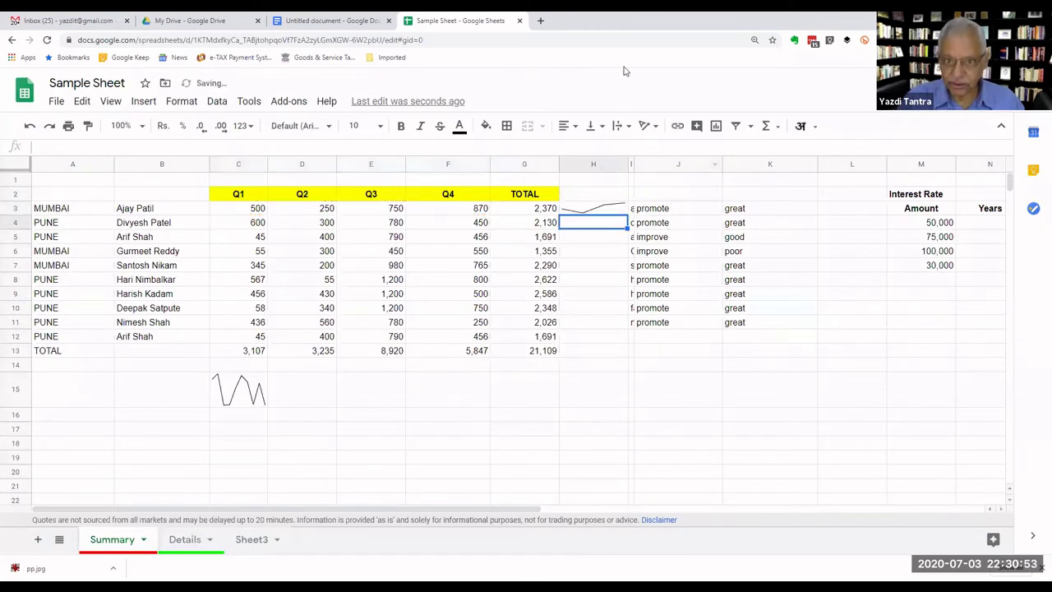
{"action": "left_click", "coordinate": [602, 207]}
{"action": "left_click_drag", "start_coordinate": [628, 215], "coordinate": [627, 334]}
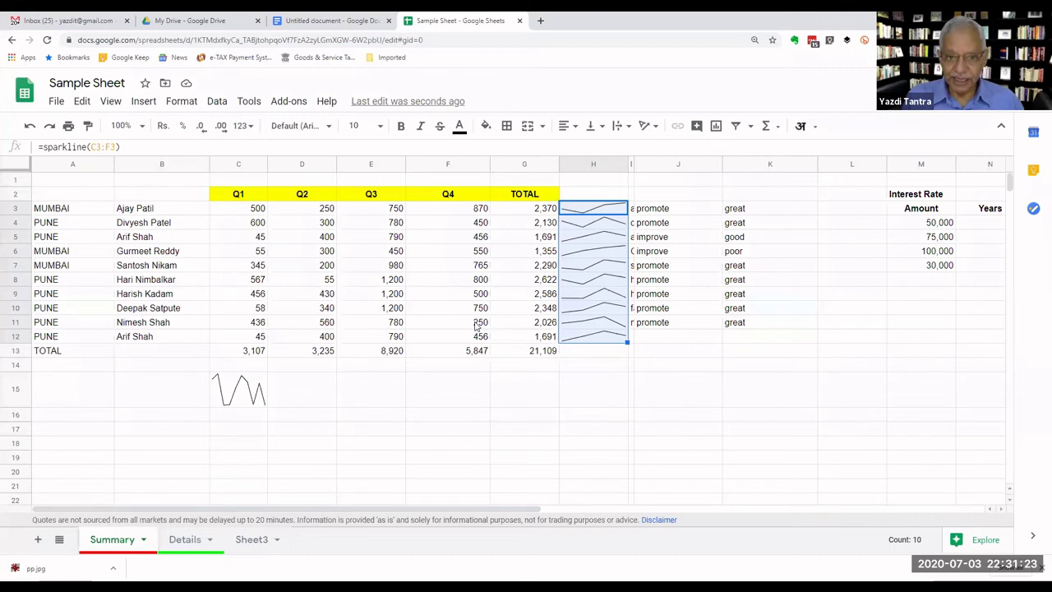
Fill the C15 sparkline across to F15, then clear C15:F15.
{"action": "left_click", "coordinate": [262, 398]}
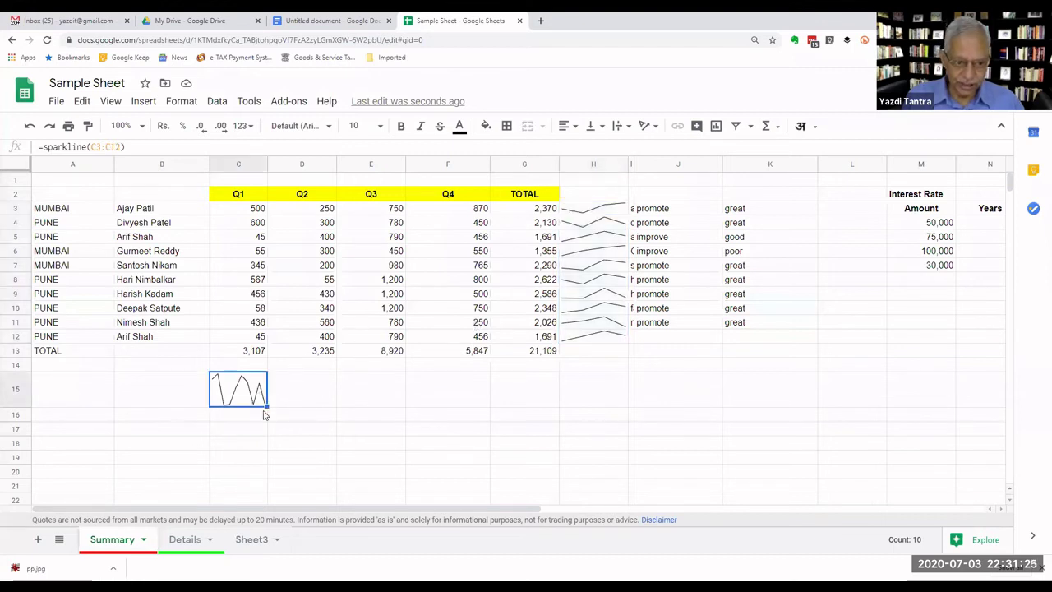
{"action": "left_click_drag", "start_coordinate": [267, 406], "coordinate": [457, 404]}
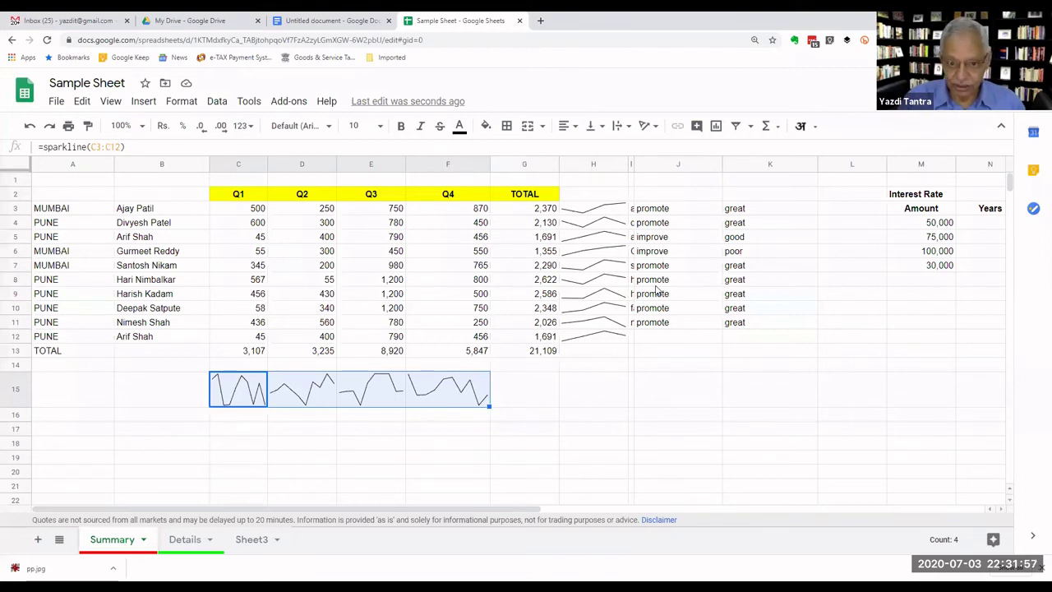
{"action": "key", "text": "Delete"}
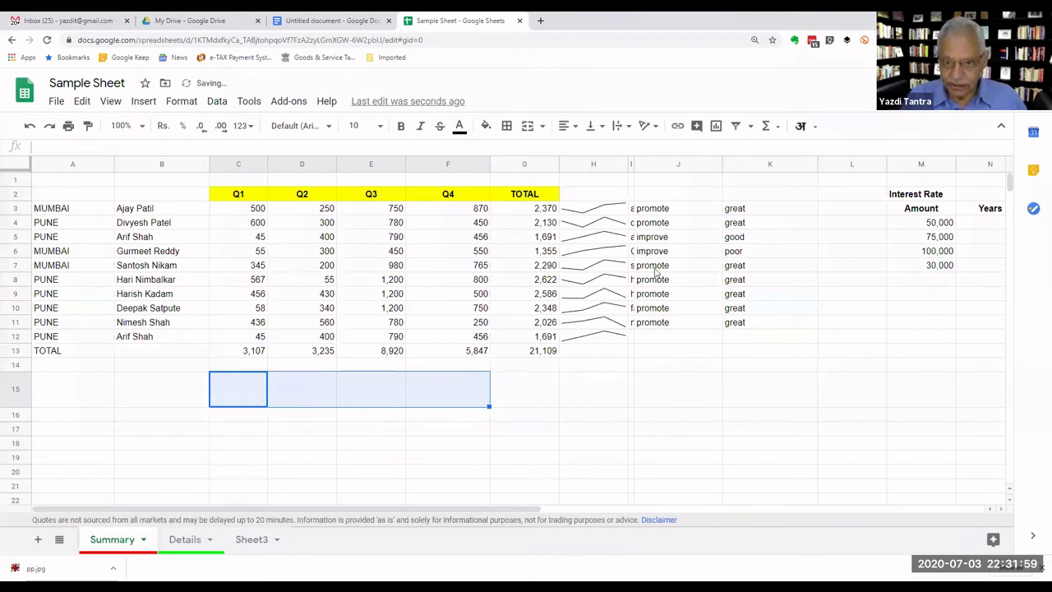
Clear the sparklines in H3:H12.
{"action": "left_click", "coordinate": [603, 212]}
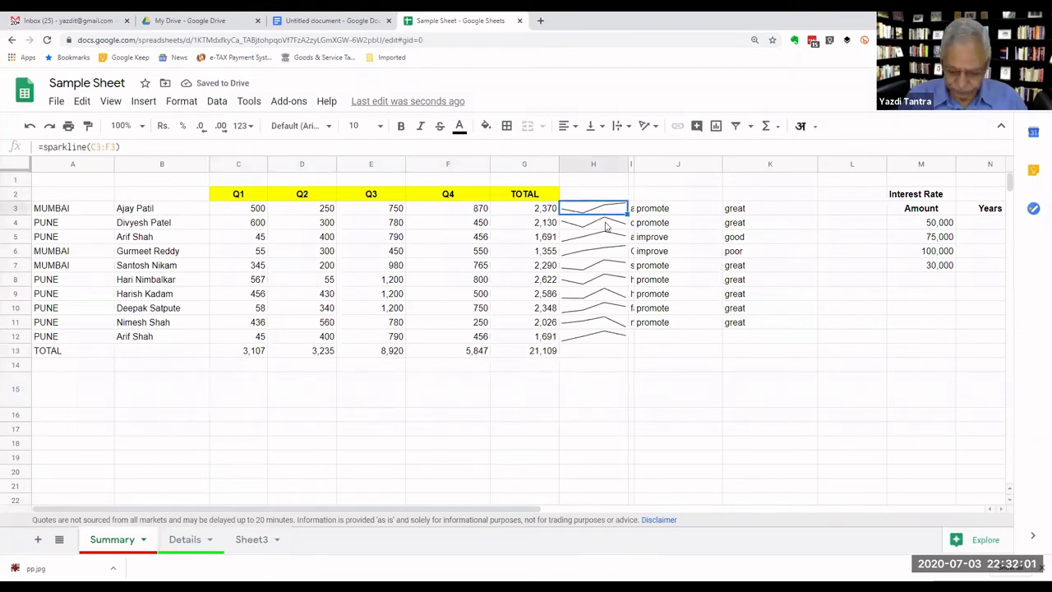
{"action": "key", "text": "shift+Down"}
{"action": "key", "text": "shift+Down"}
{"action": "key", "text": "shift+Down"}
{"action": "key", "text": "shift+Down"}
{"action": "key", "text": "shift+Down"}
{"action": "key", "text": "shift+Down"}
{"action": "key", "text": "shift+Down"}
{"action": "key", "text": "shift+Down"}
{"action": "key", "text": "shift+Down"}
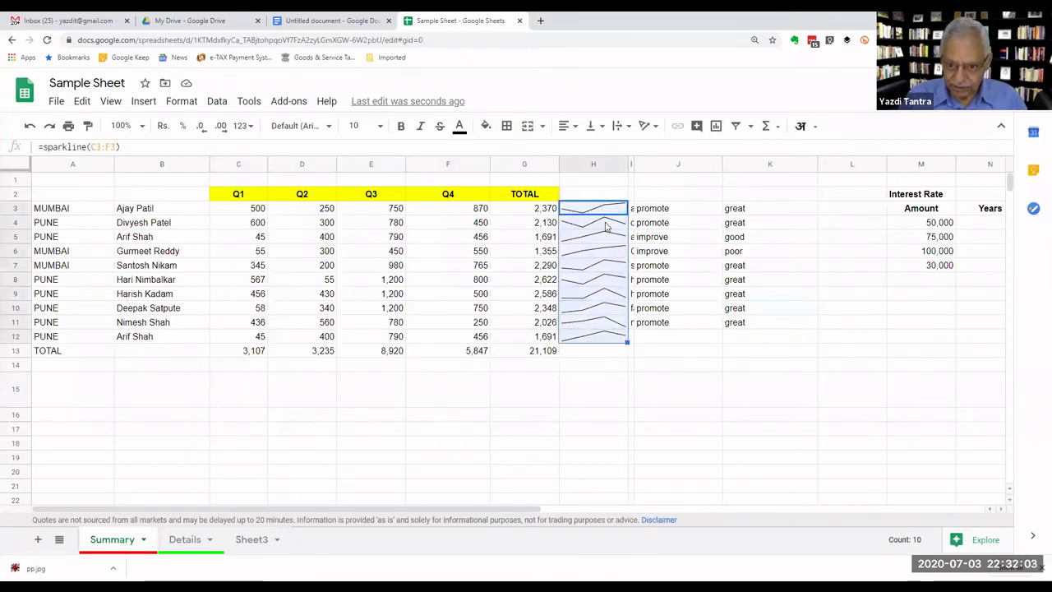
{"action": "key", "text": "Delete"}
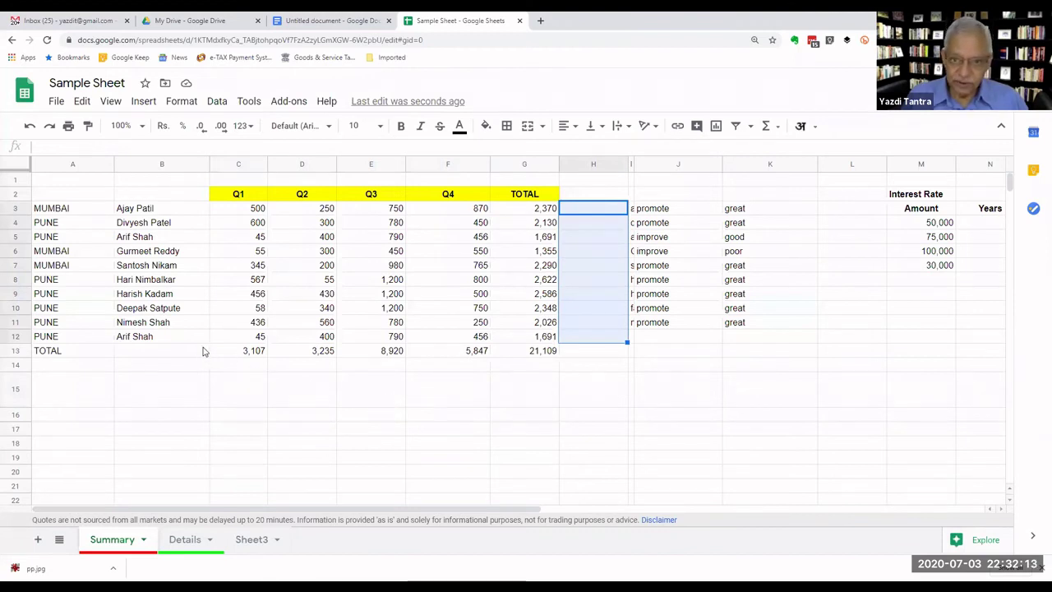
{"action": "left_click", "coordinate": [387, 390]}
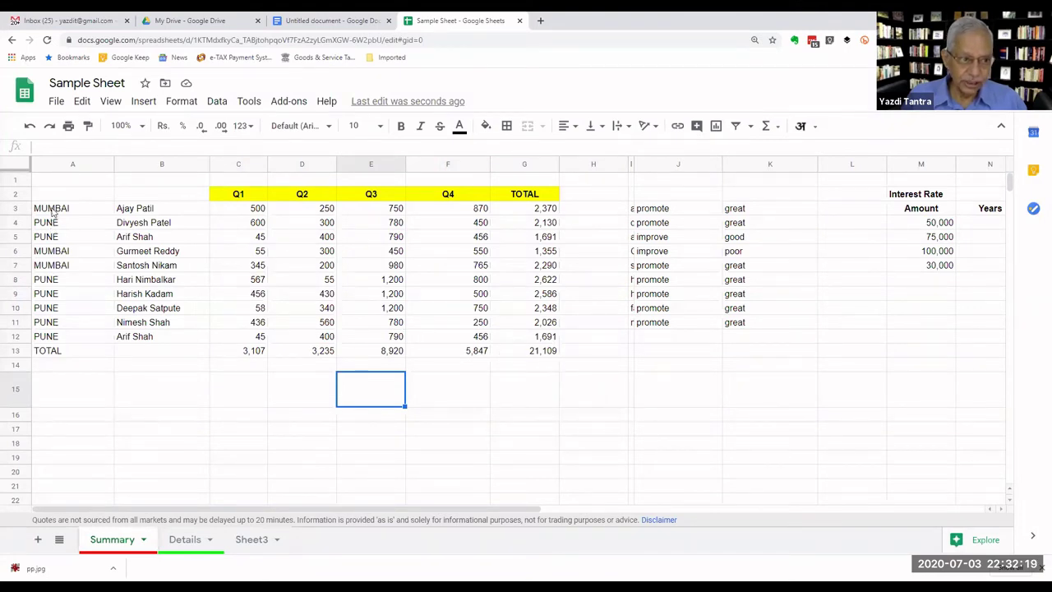
{"action": "mouse_move", "coordinate": [52, 212]}
{"action": "left_mouse_down"}
{"action": "mouse_move", "coordinate": [193, 324]}
{"action": "mouse_move", "coordinate": [475, 341]}
{"action": "left_mouse_up"}
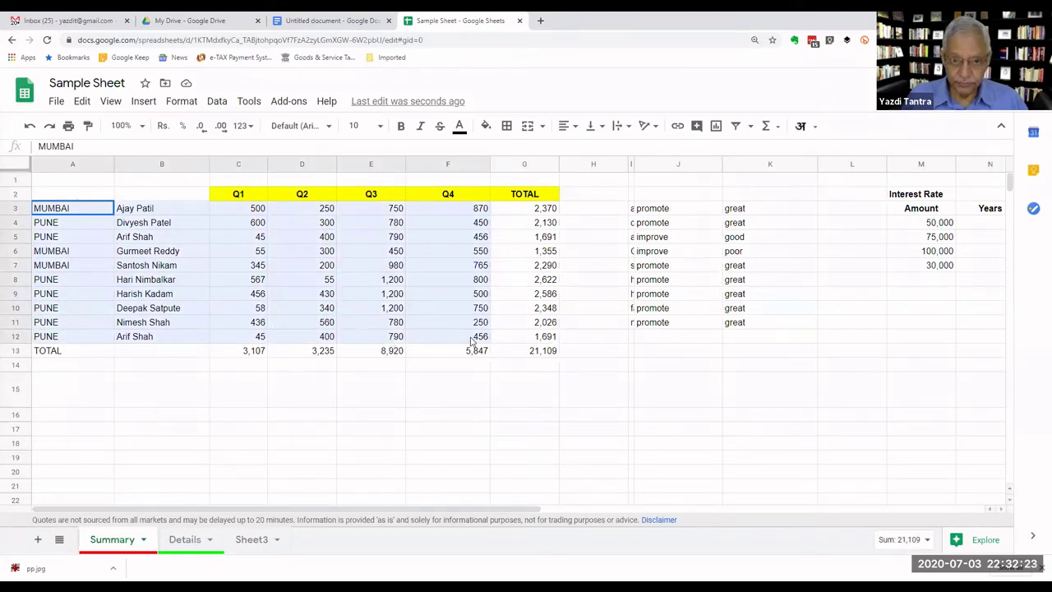
{"action": "left_click_drag", "start_coordinate": [474, 341], "coordinate": [475, 340]}
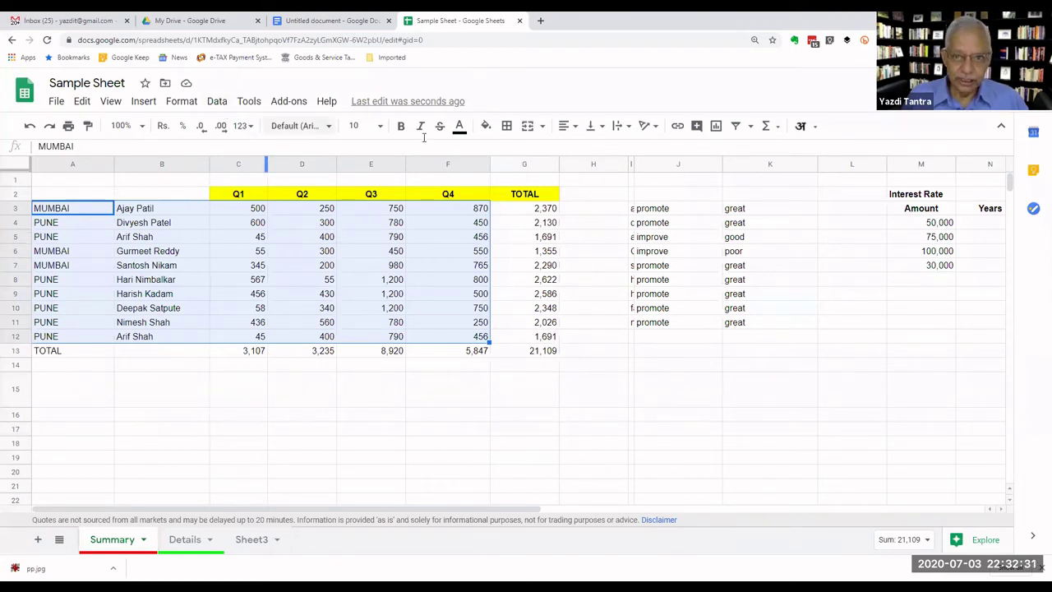
{"action": "left_click", "coordinate": [219, 101]}
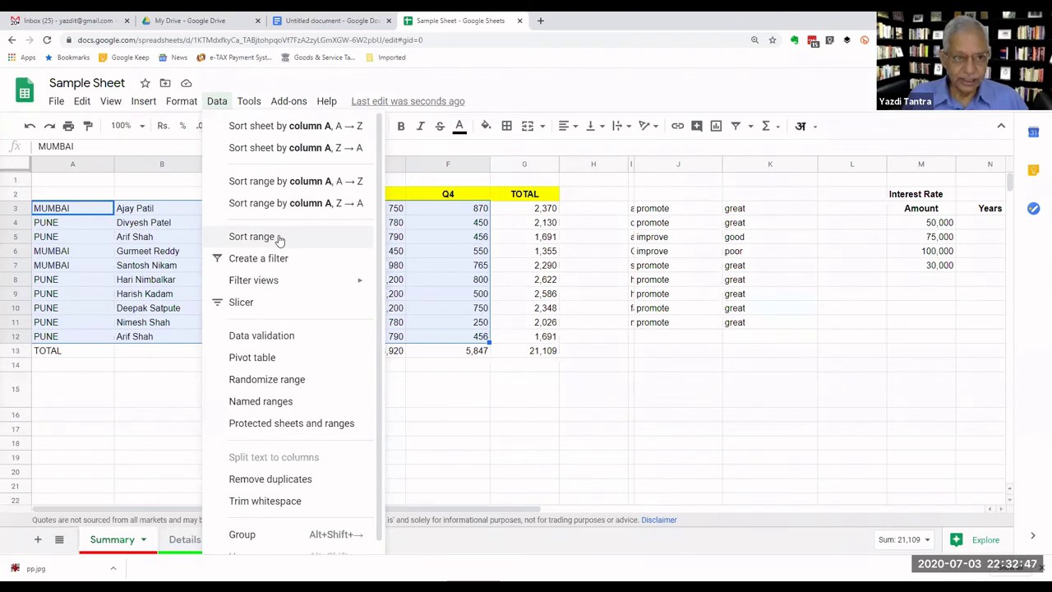
{"action": "left_click", "coordinate": [278, 126]}
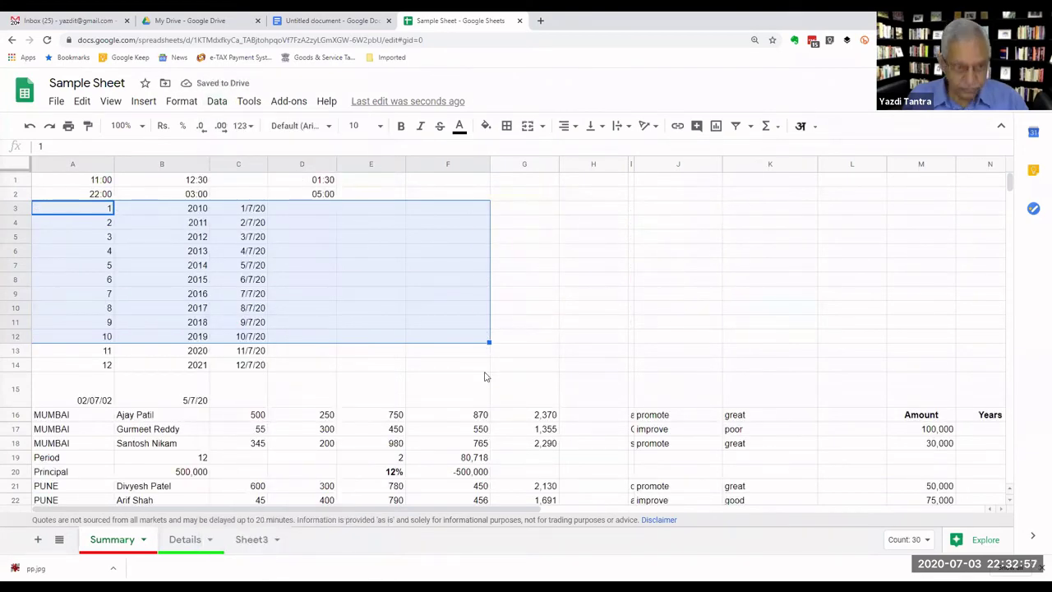
{"action": "key", "text": "ctrl+z"}
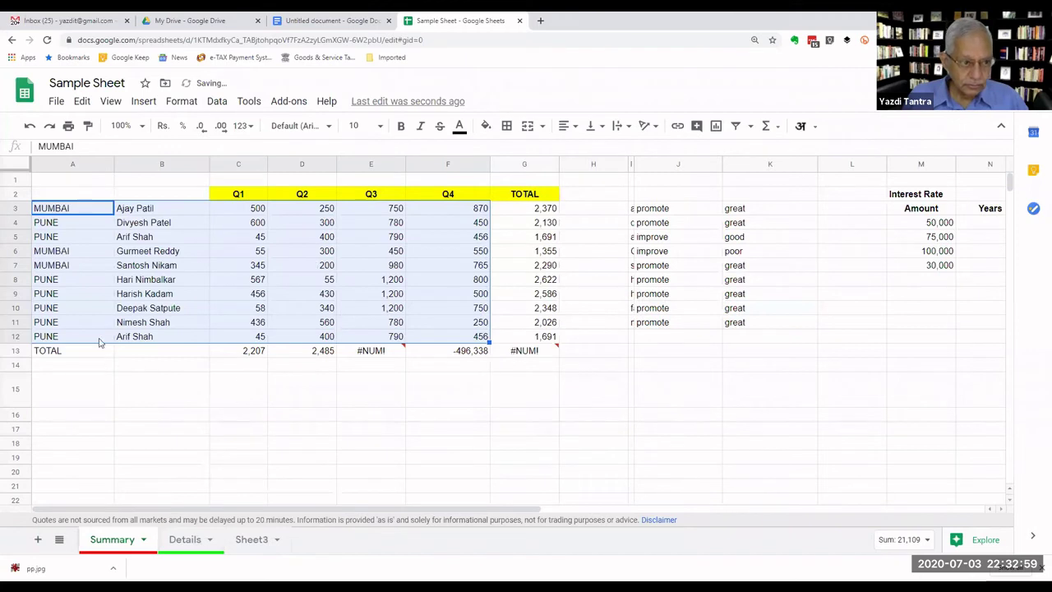
{"action": "left_click", "coordinate": [74, 212]}
{"action": "mouse_move", "coordinate": [74, 212]}
{"action": "left_mouse_down"}
{"action": "mouse_move", "coordinate": [217, 338]}
{"action": "mouse_move", "coordinate": [462, 343]}
{"action": "left_mouse_up"}
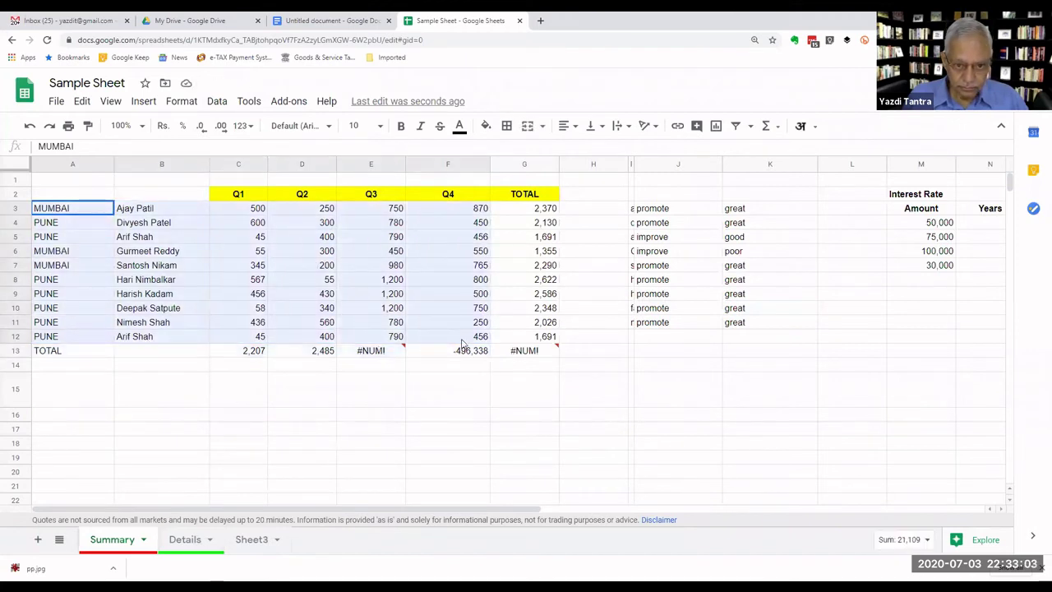
Sort A3:F12 by city in column A.
{"action": "left_click", "coordinate": [217, 103]}
{"action": "mouse_move", "coordinate": [288, 102]}
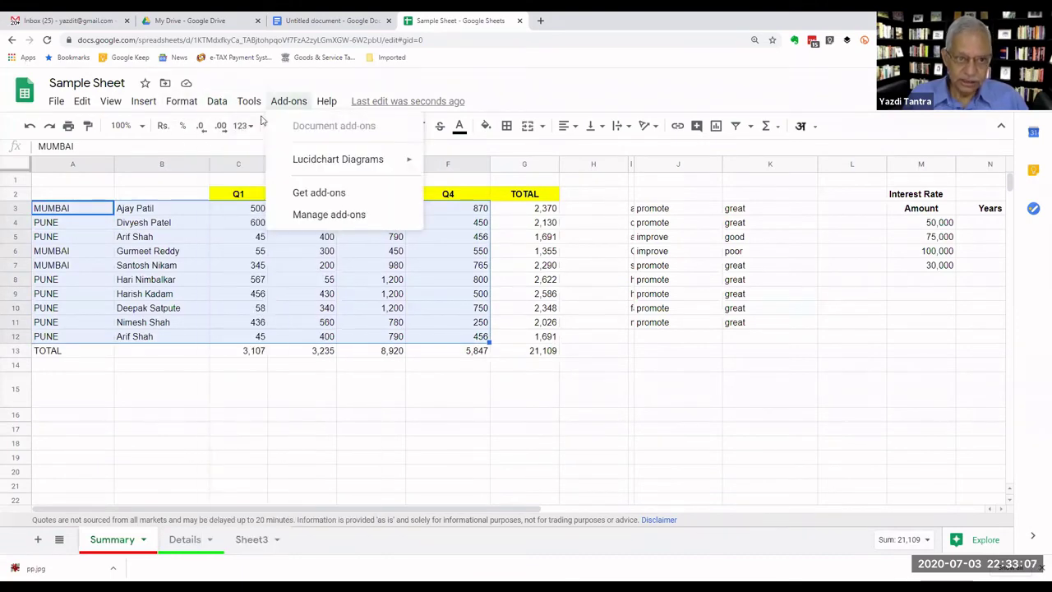
{"action": "mouse_move", "coordinate": [219, 105]}
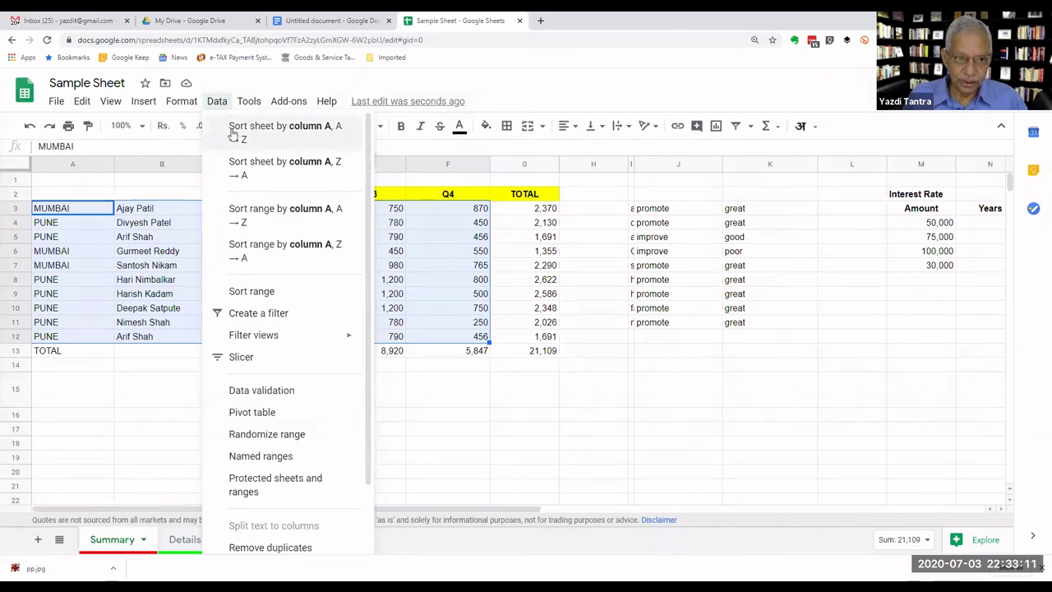
{"action": "left_click", "coordinate": [251, 292]}
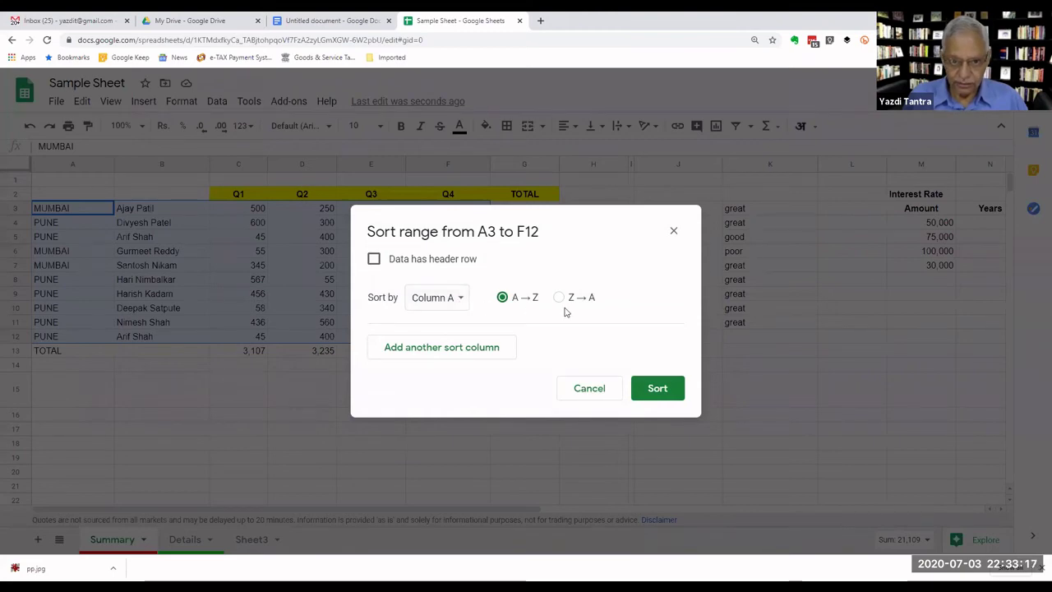
{"action": "left_click", "coordinate": [655, 392]}
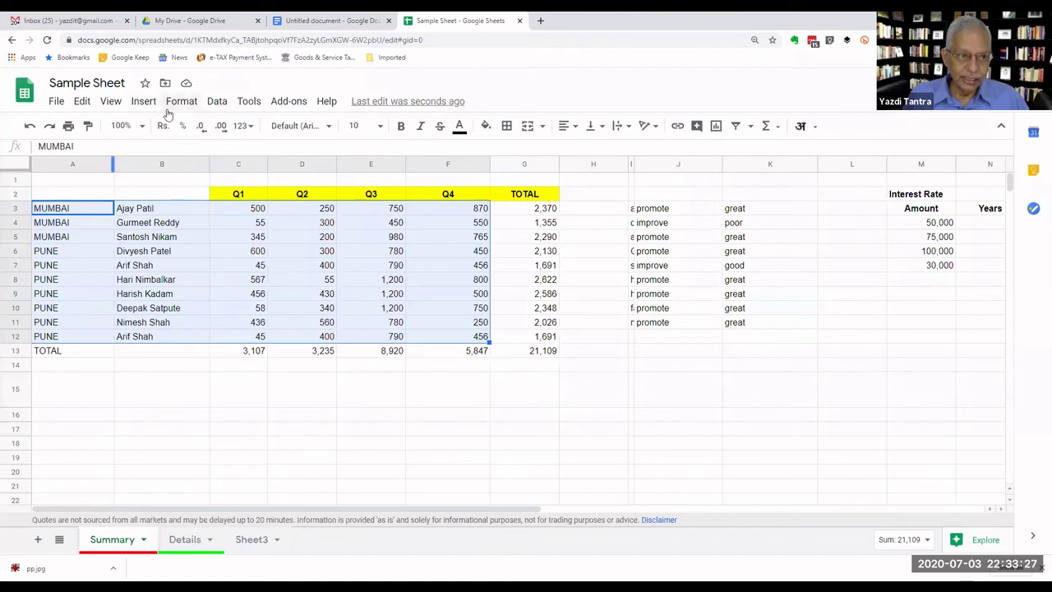
Re-sort the range by column A, then by name in column B.
{"action": "left_click", "coordinate": [220, 105]}
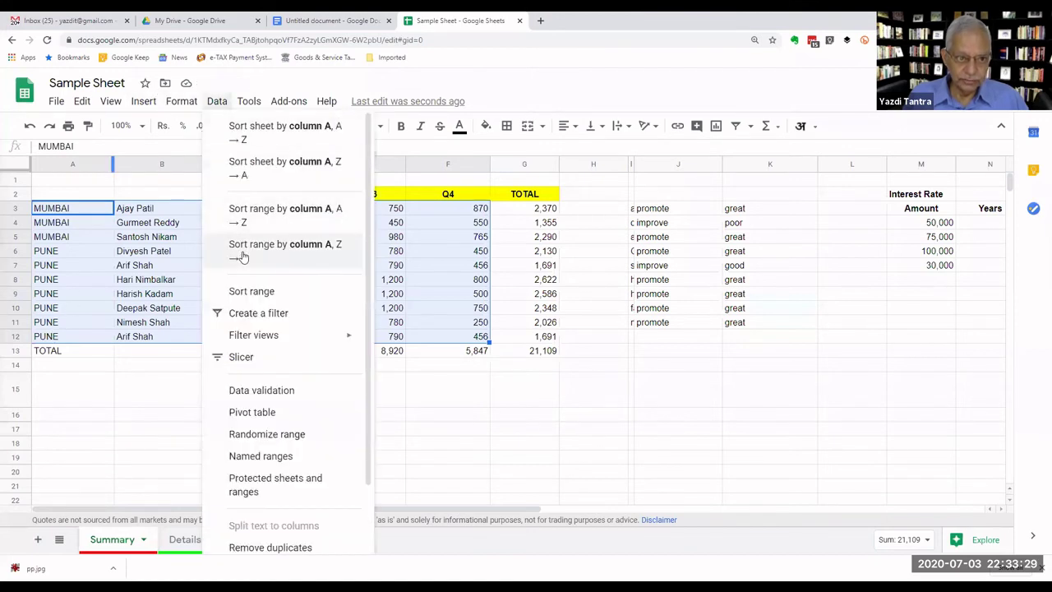
{"action": "left_click", "coordinate": [256, 292]}
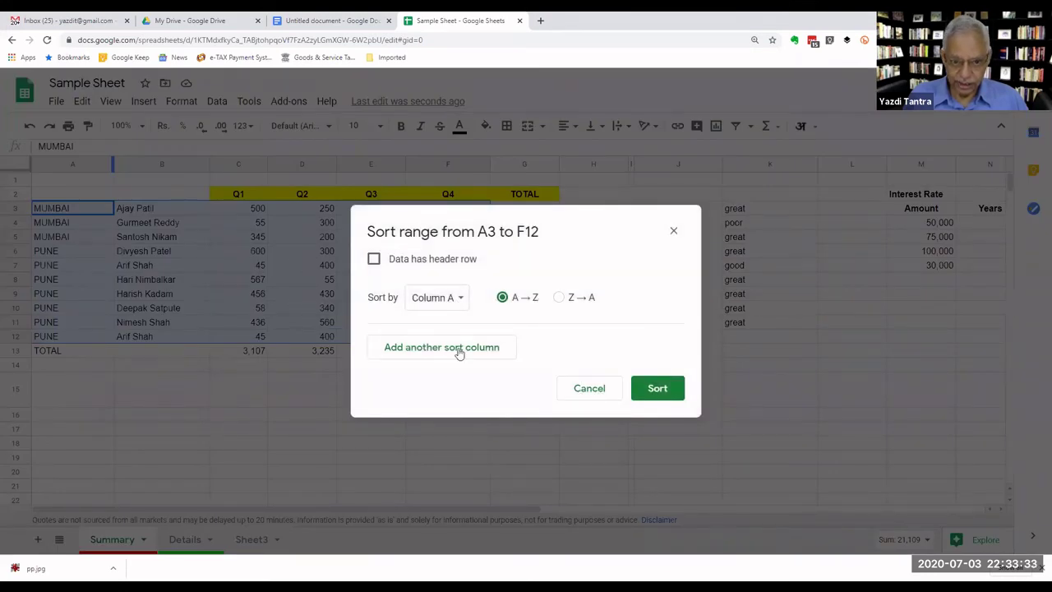
{"action": "left_click", "coordinate": [458, 349]}
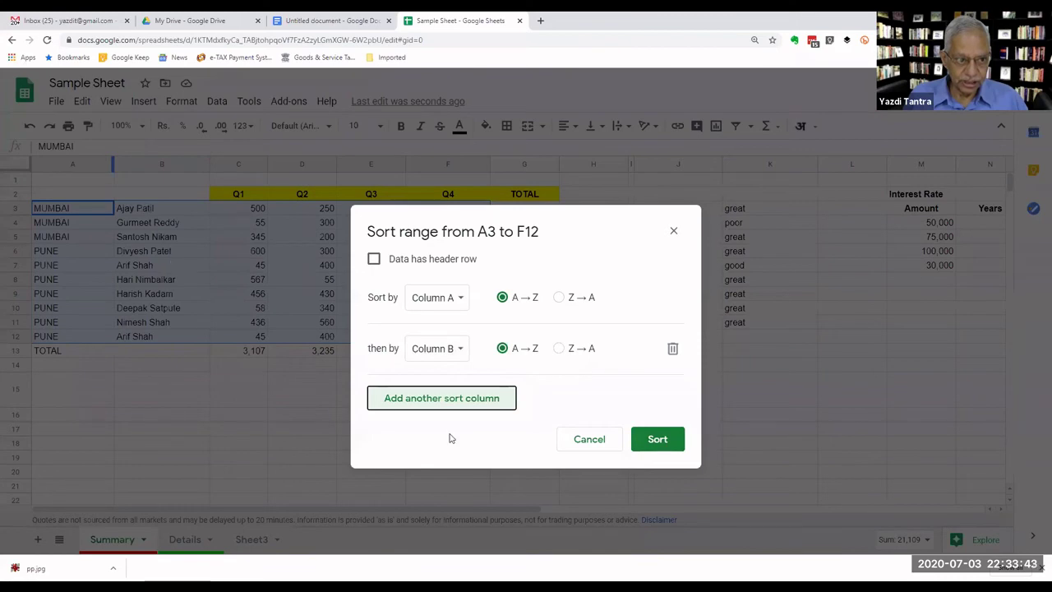
{"action": "left_click", "coordinate": [670, 441]}
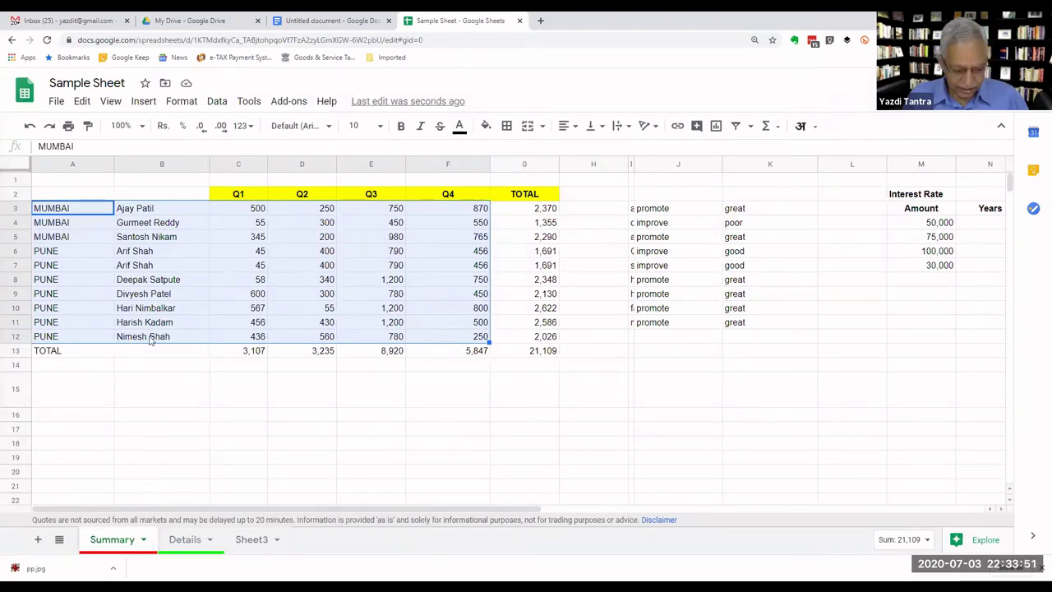
Undo both sorts and the restored H3:H12 sparklines with three Ctrl+Z presses.
{"action": "key", "text": "ctrl+z"}
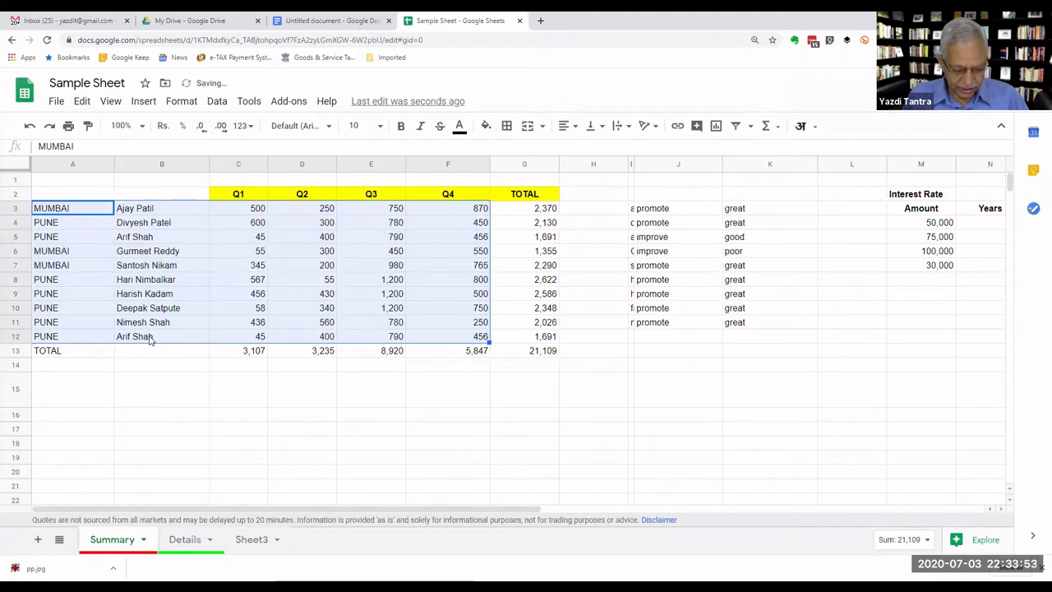
{"action": "key", "text": "ctrl+z"}
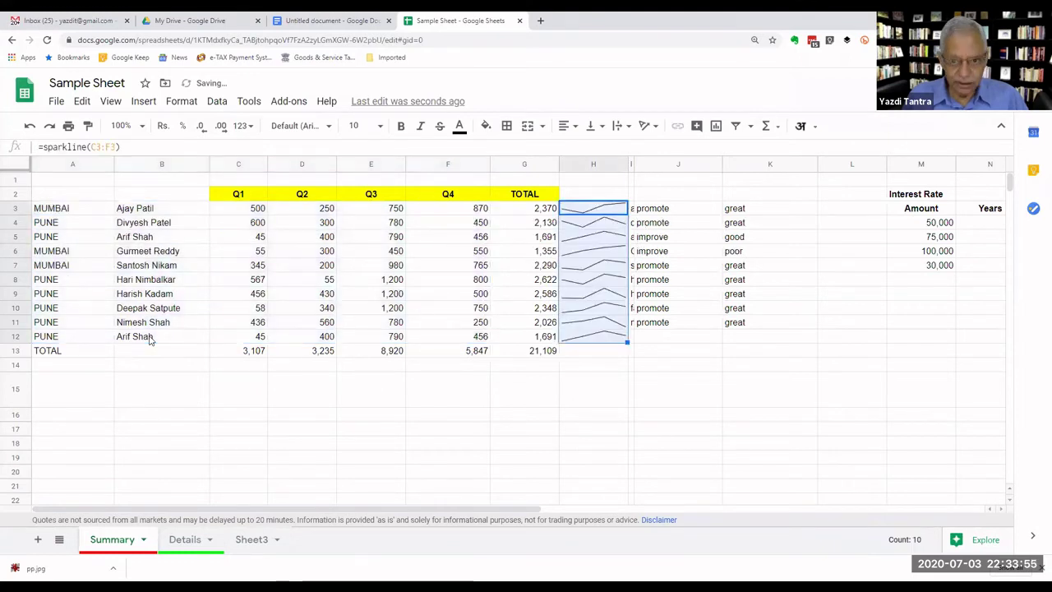
{"action": "key", "text": "ctrl+z"}
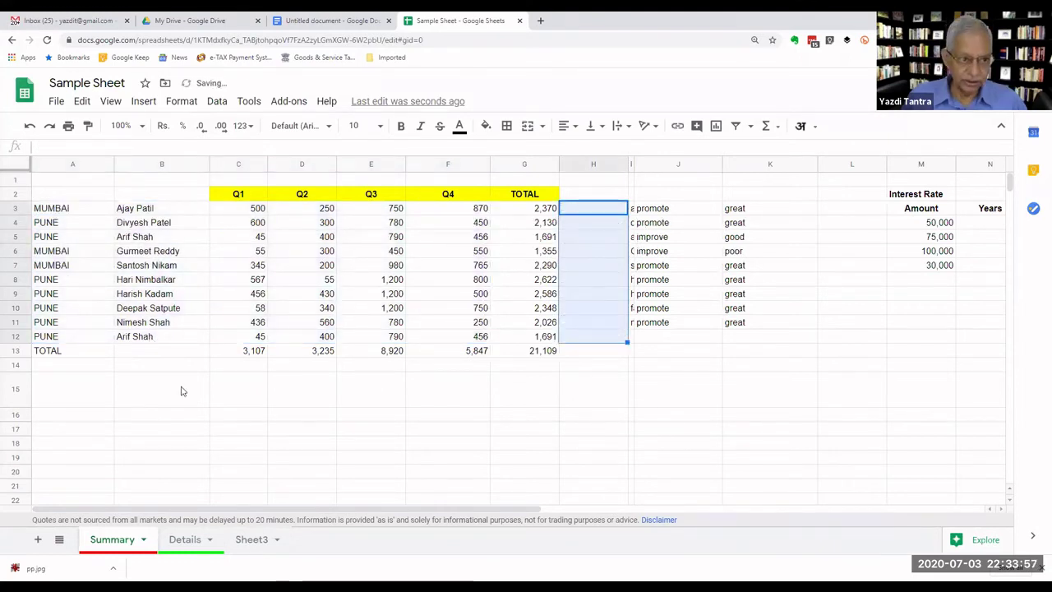
{"action": "left_click", "coordinate": [183, 391]}
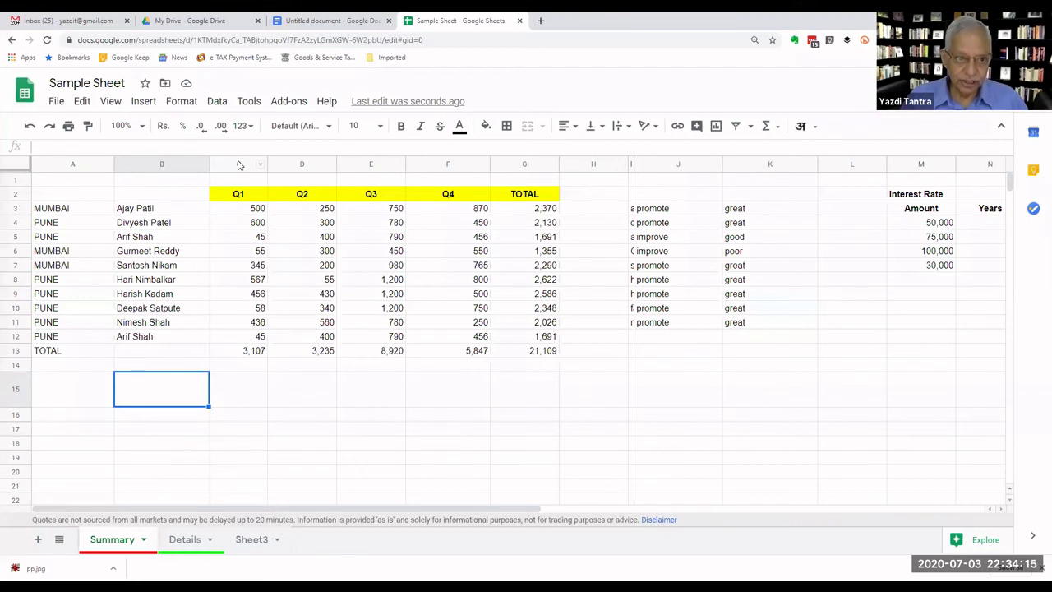
Insert an empty column C to the left of Q1.
{"action": "right_click", "coordinate": [237, 165]}
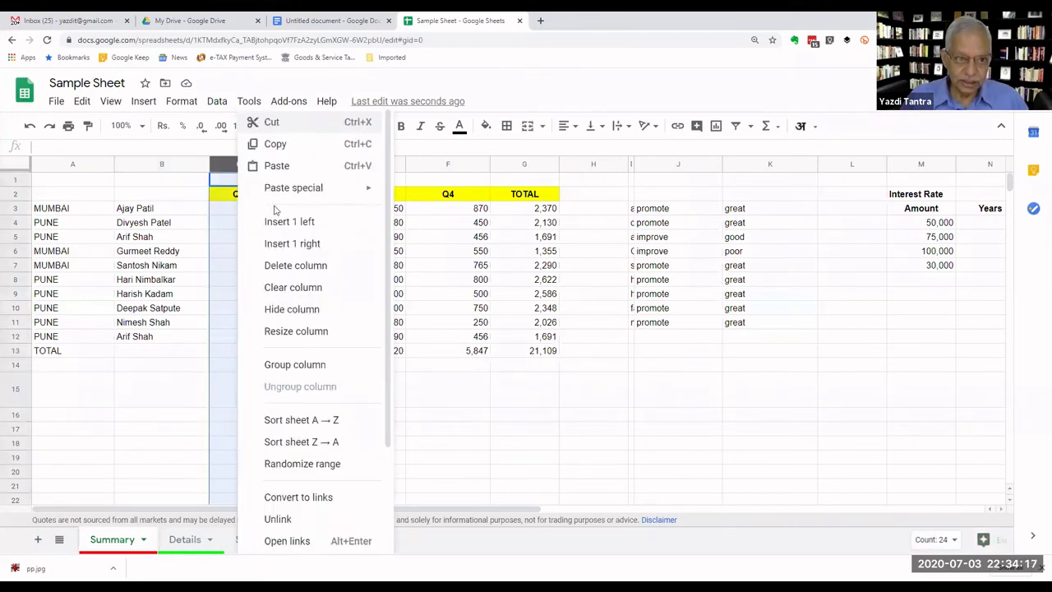
{"action": "left_click", "coordinate": [237, 222]}
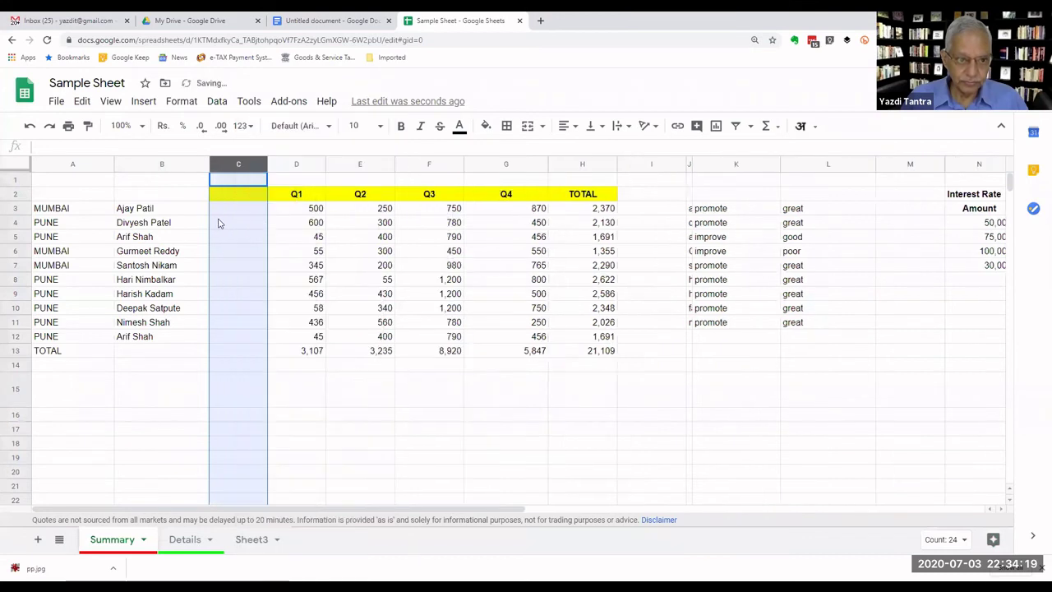
{"action": "left_click", "coordinate": [226, 211]}
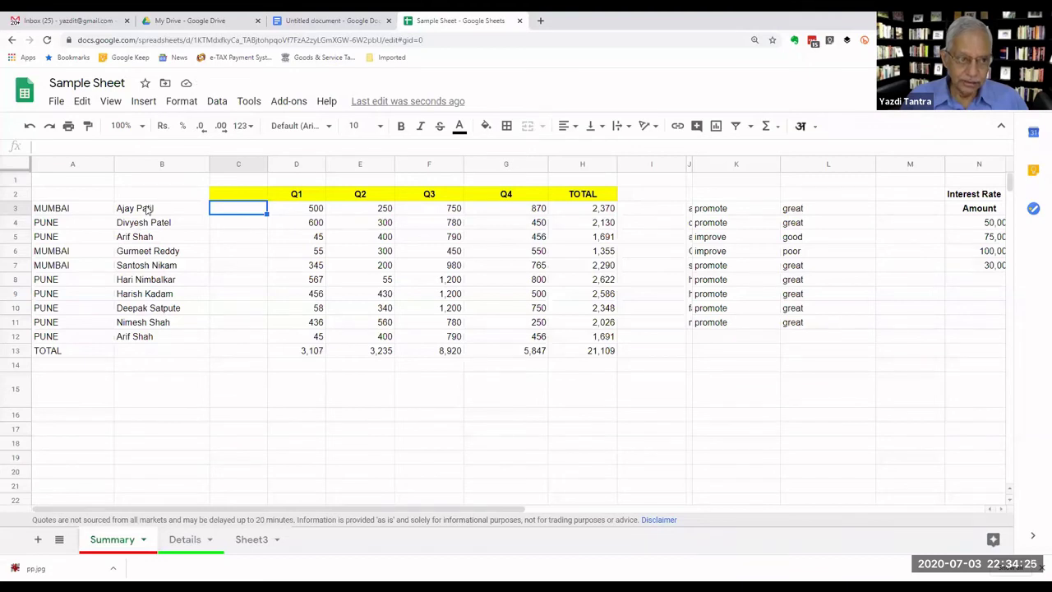
Add extra spaces inside or before the names in B3, B5 and B7.
{"action": "double_click", "coordinate": [148, 210]}
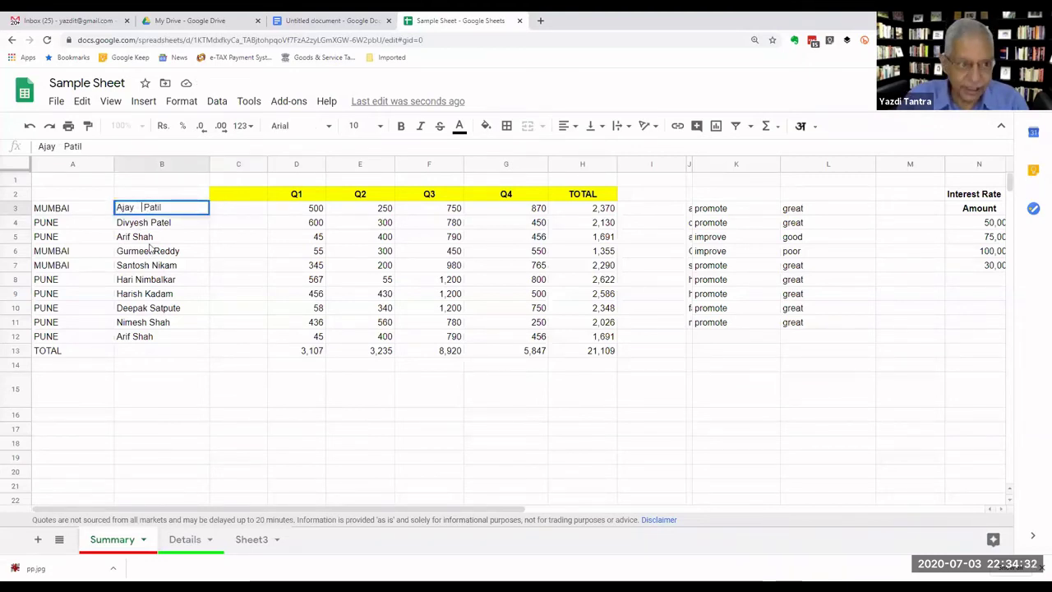
{"action": "key", "text": "Return"}
{"action": "key", "text": "Down"}
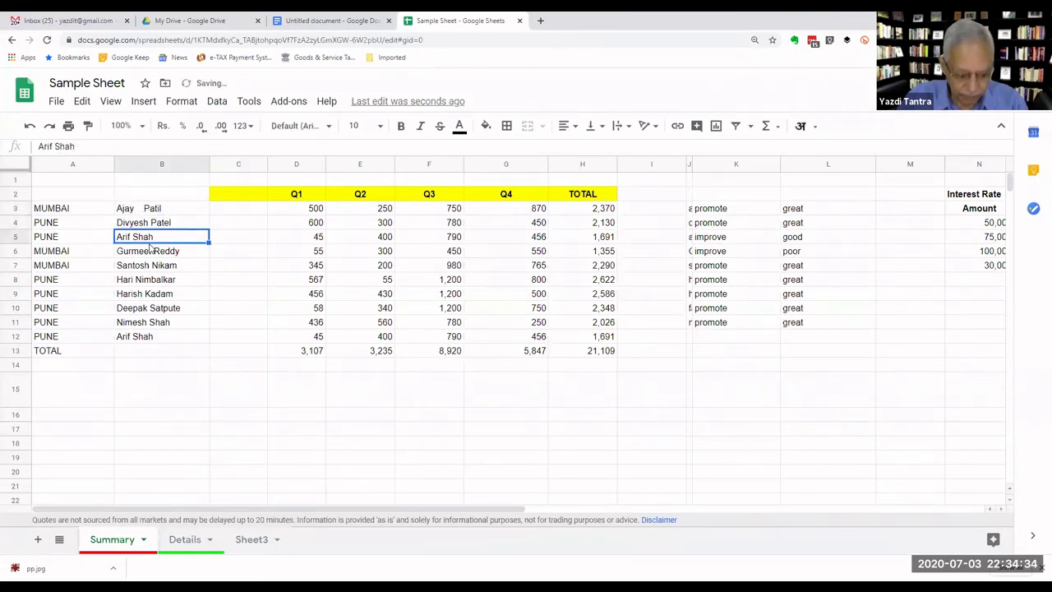
{"action": "key", "text": "F2"}
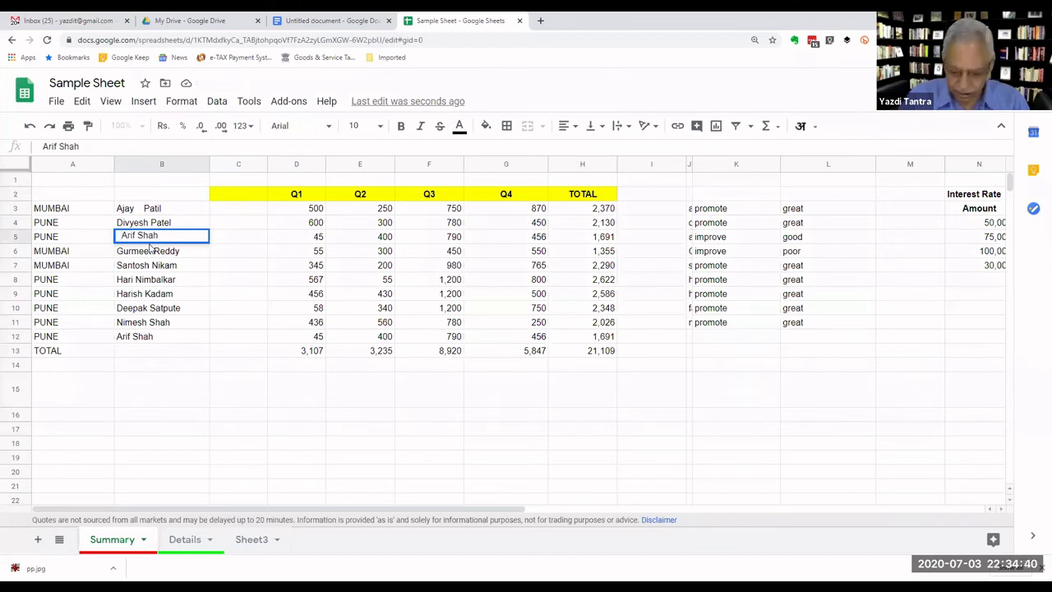
{"action": "key", "text": "Return"}
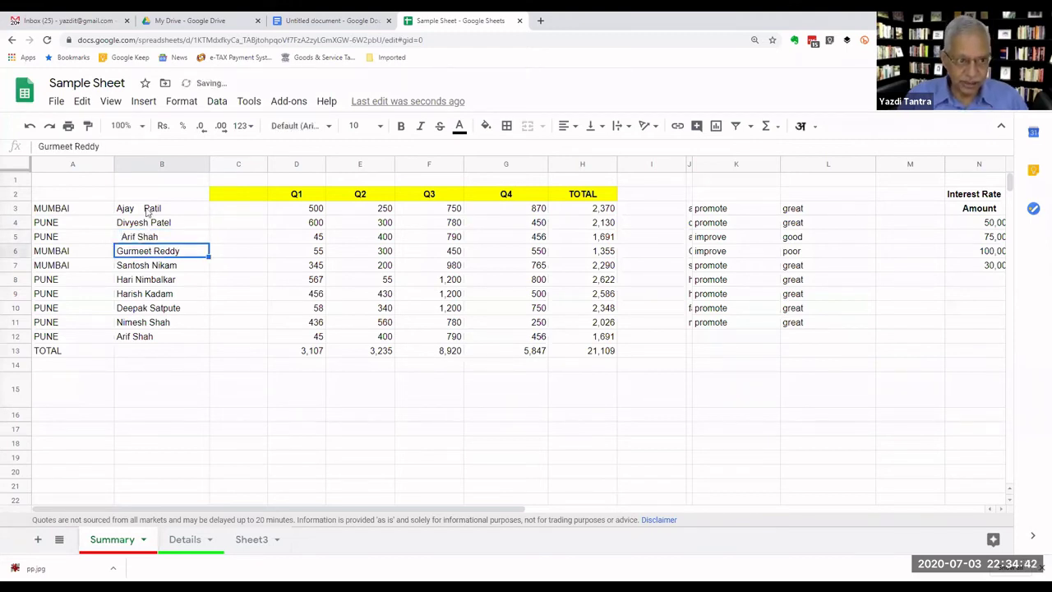
{"action": "left_click", "coordinate": [149, 270]}
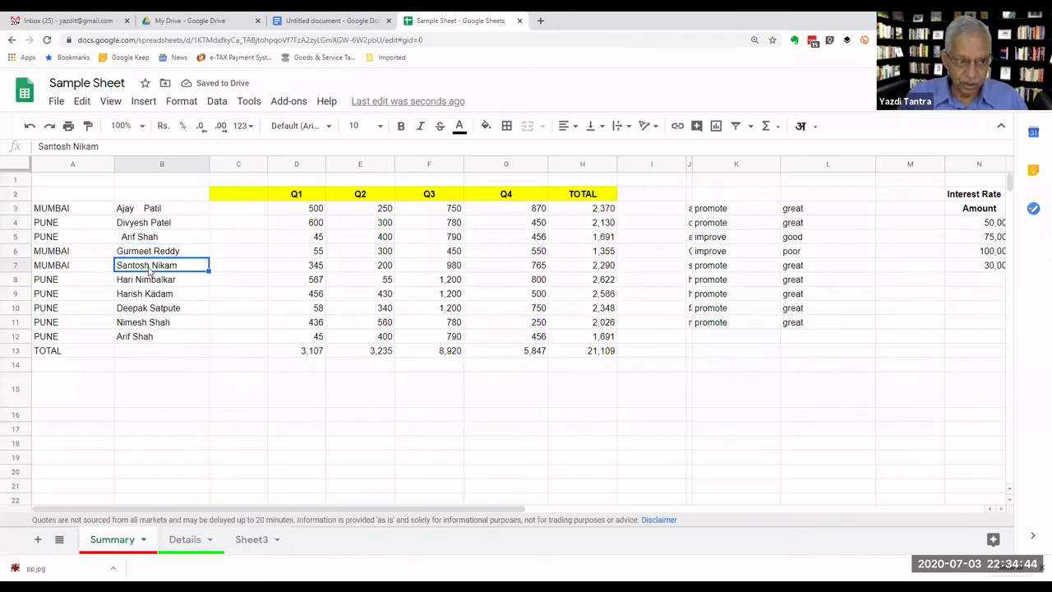
{"action": "double_click", "coordinate": [149, 270]}
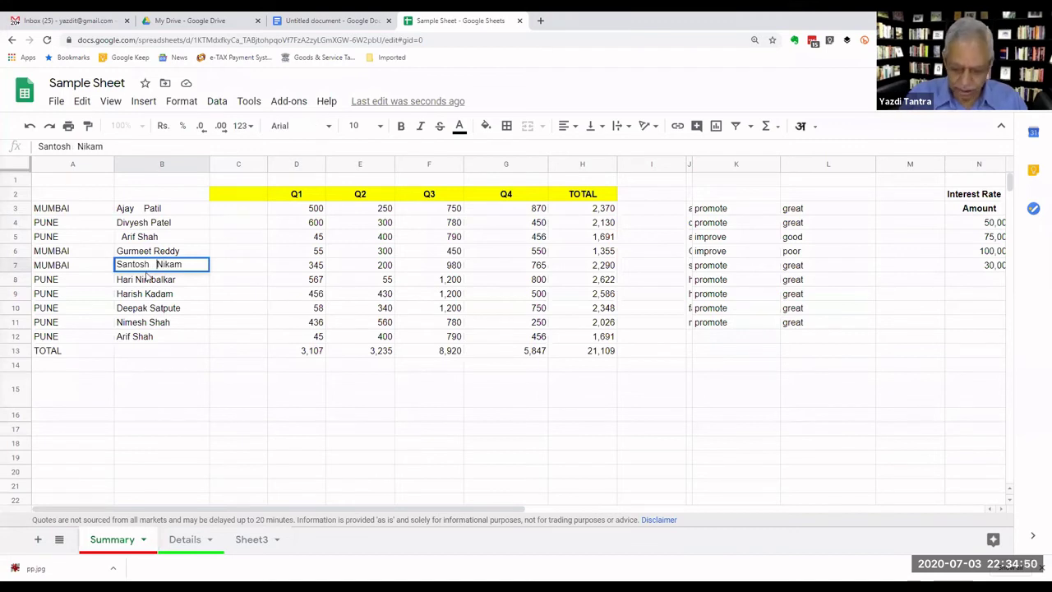
{"action": "key", "text": "Return"}
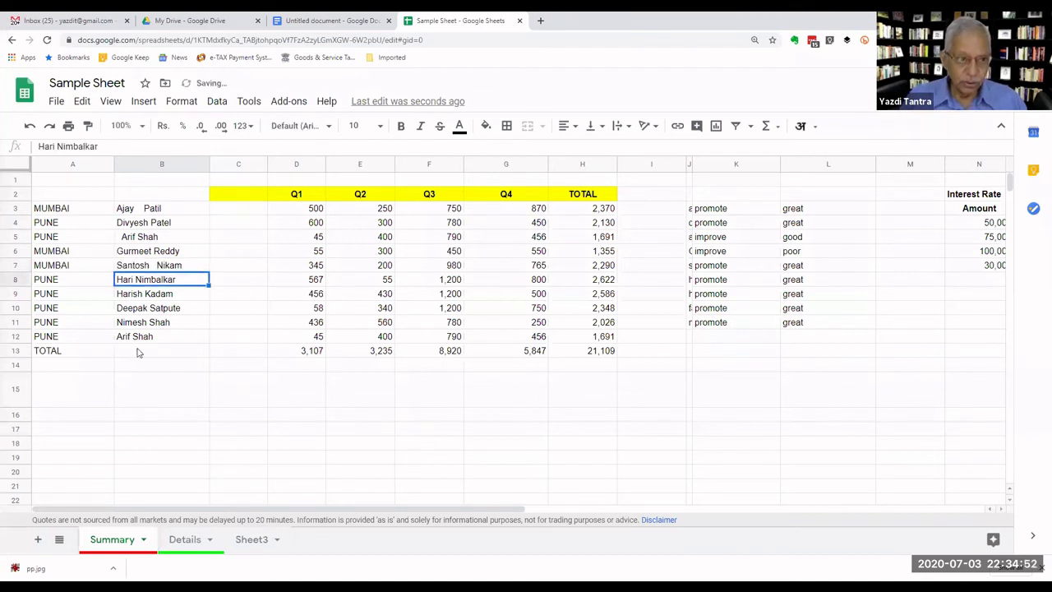
{"action": "left_click", "coordinate": [142, 212]}
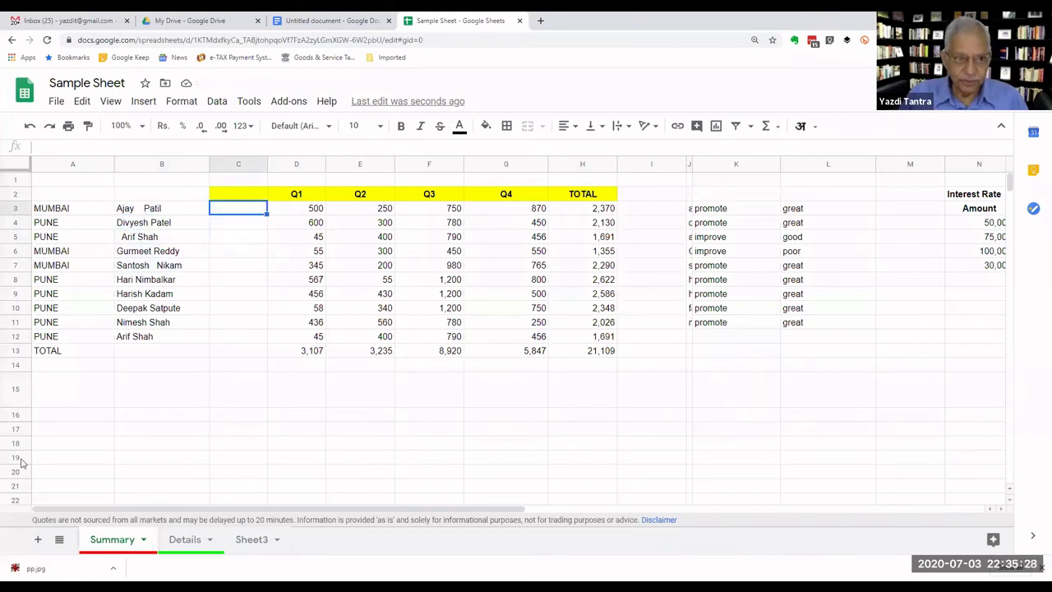
Enter =trim(B3) in C3, fill it down to C12, then clear C3:C12.
{"action": "type", "text": "="}
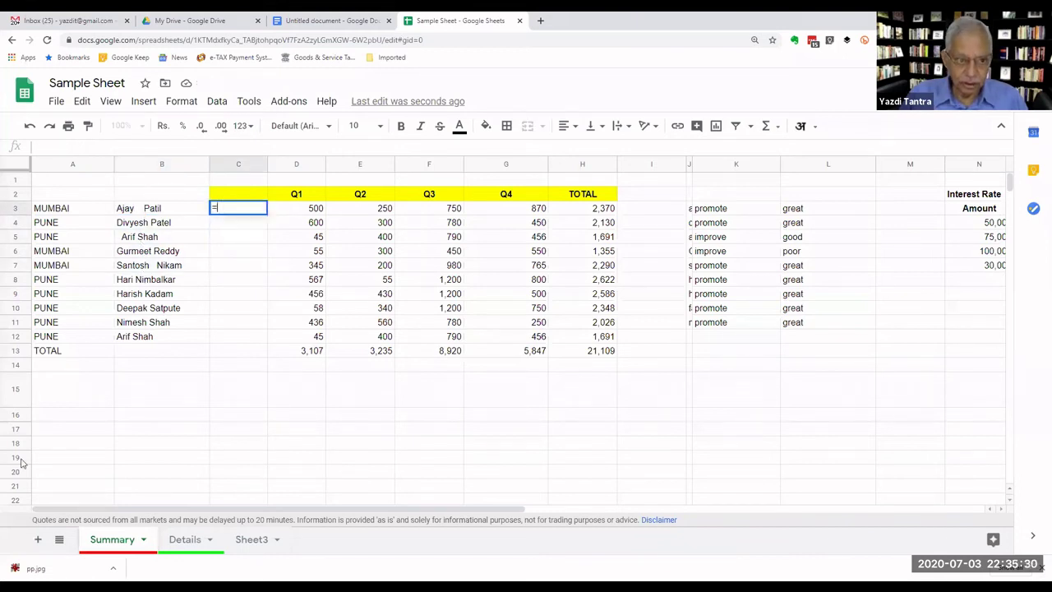
{"action": "type", "text": "tr"}
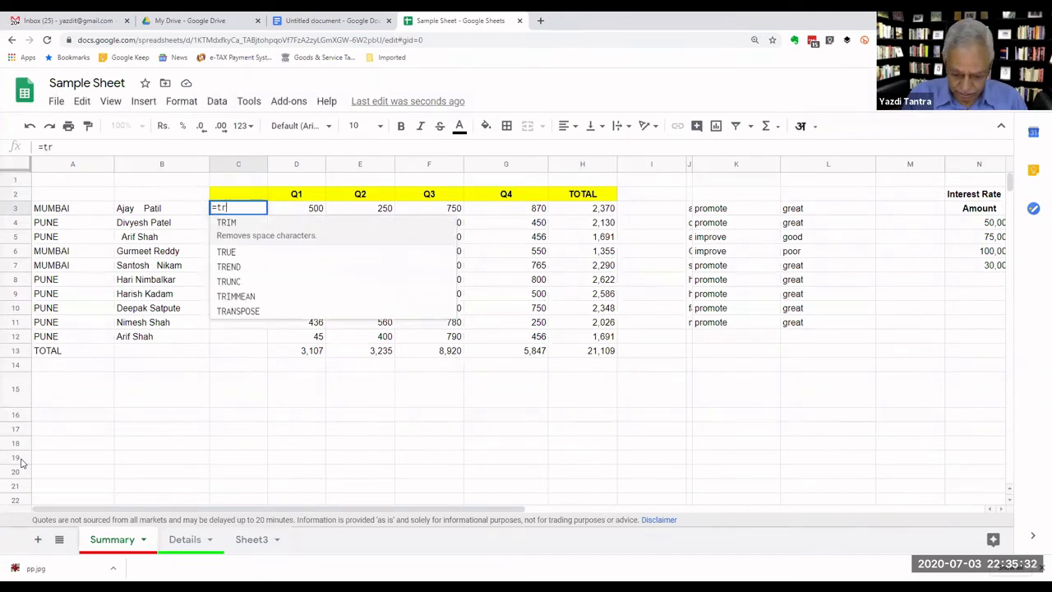
{"action": "type", "text": "im"}
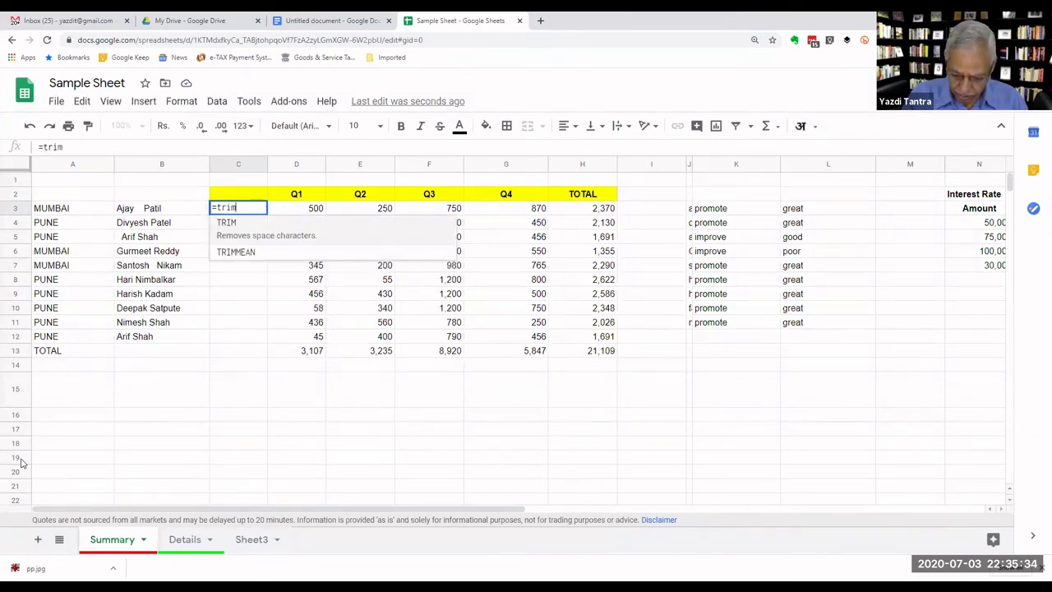
{"action": "type", "text": "("}
{"action": "key", "text": "Left"}
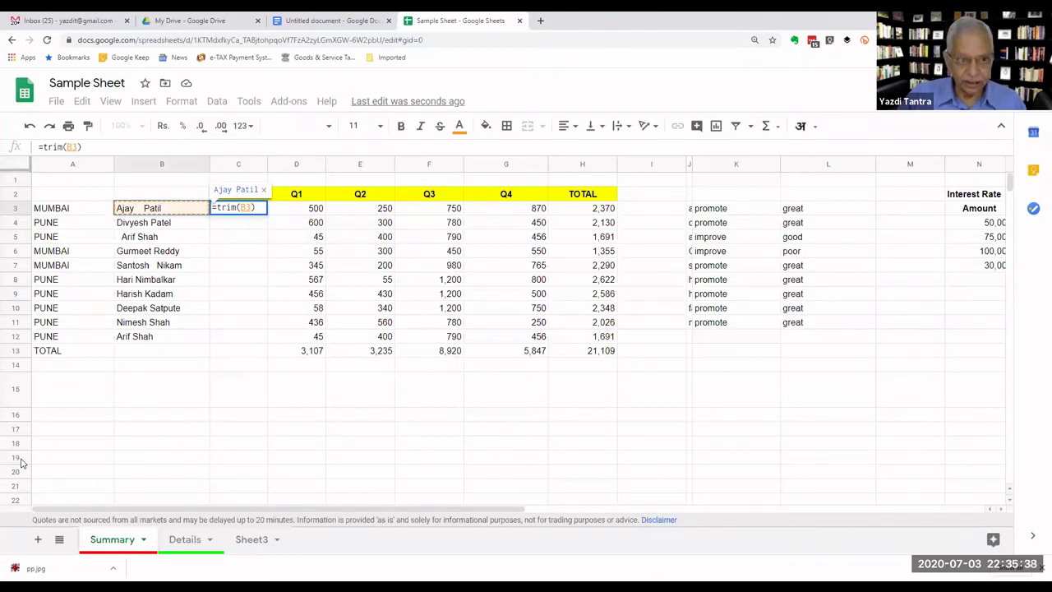
{"action": "key", "text": "Return"}
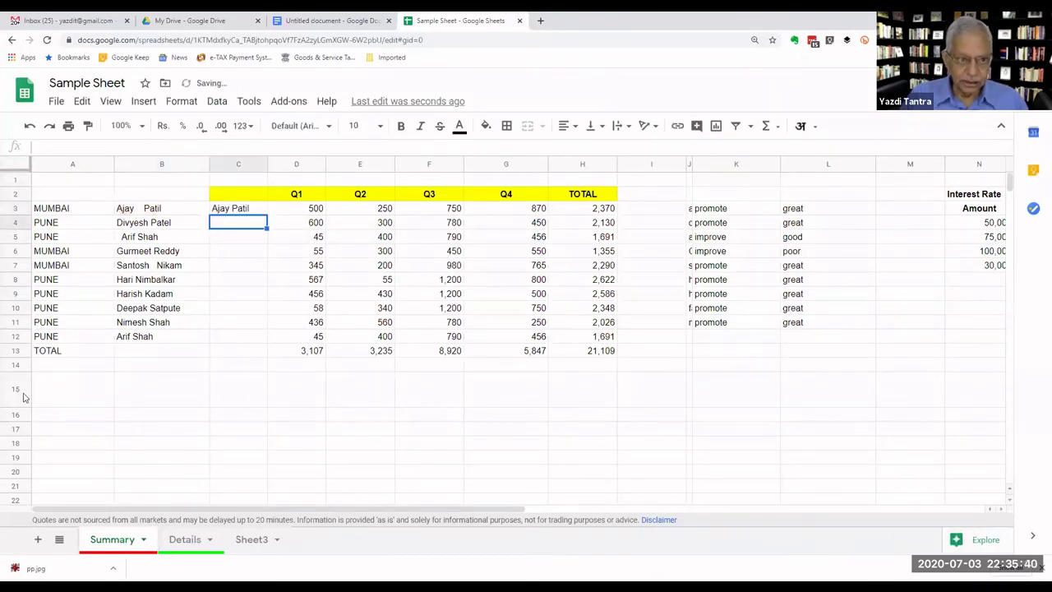
{"action": "key", "text": "Up"}
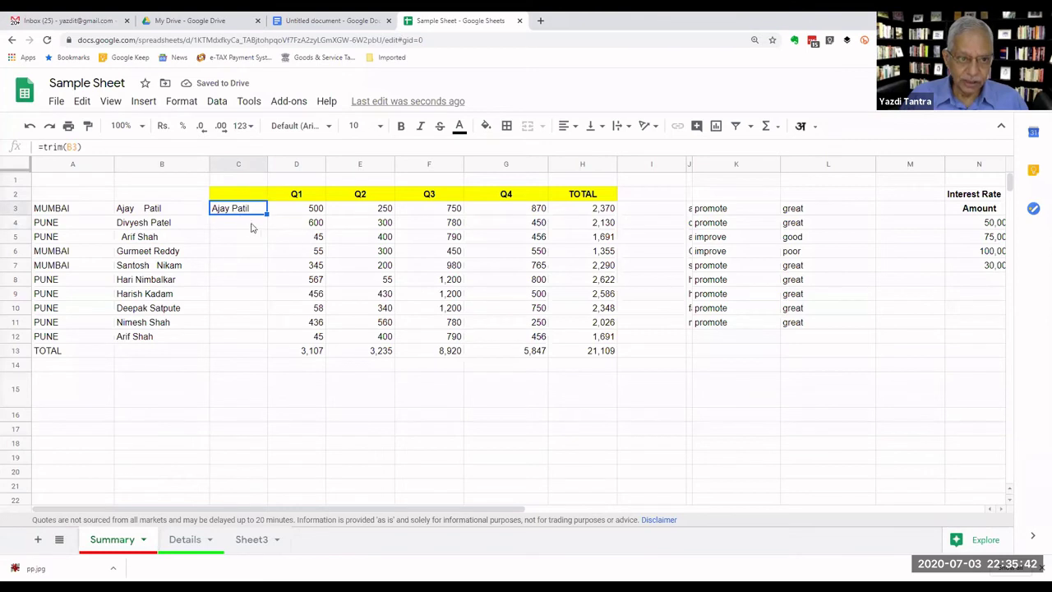
{"action": "left_click_drag", "start_coordinate": [265, 214], "coordinate": [268, 327]}
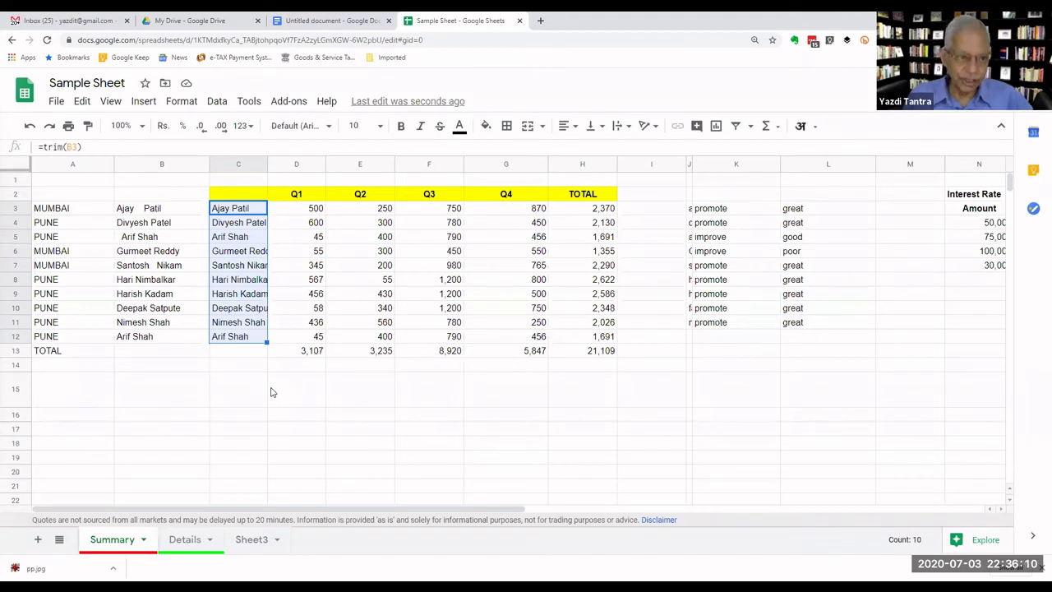
{"action": "key", "text": "Delete"}
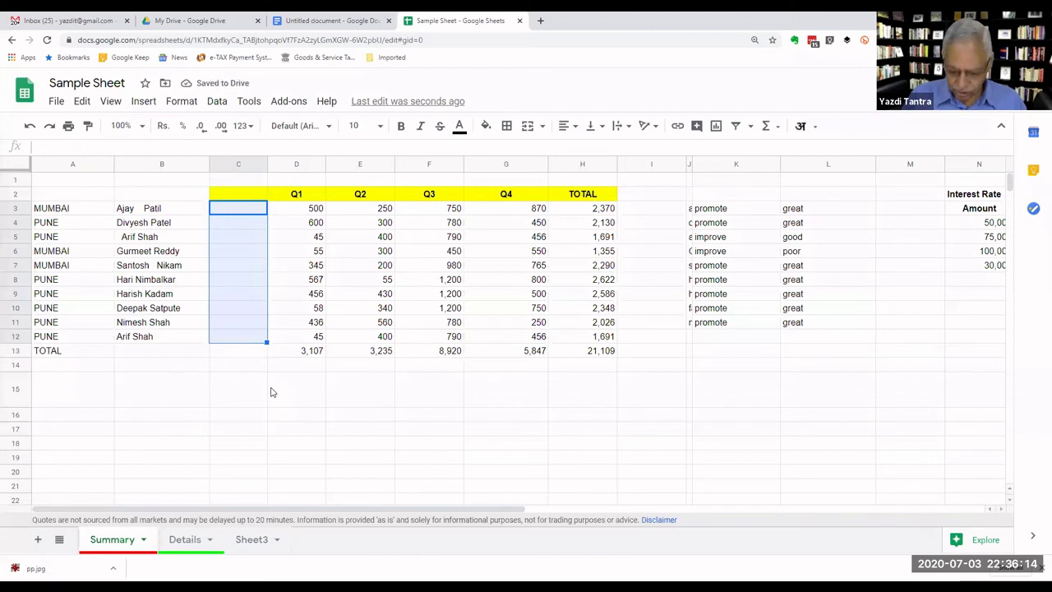
Undo back through the TRIM edits until column C is removed.
{"action": "key", "text": "Left"}
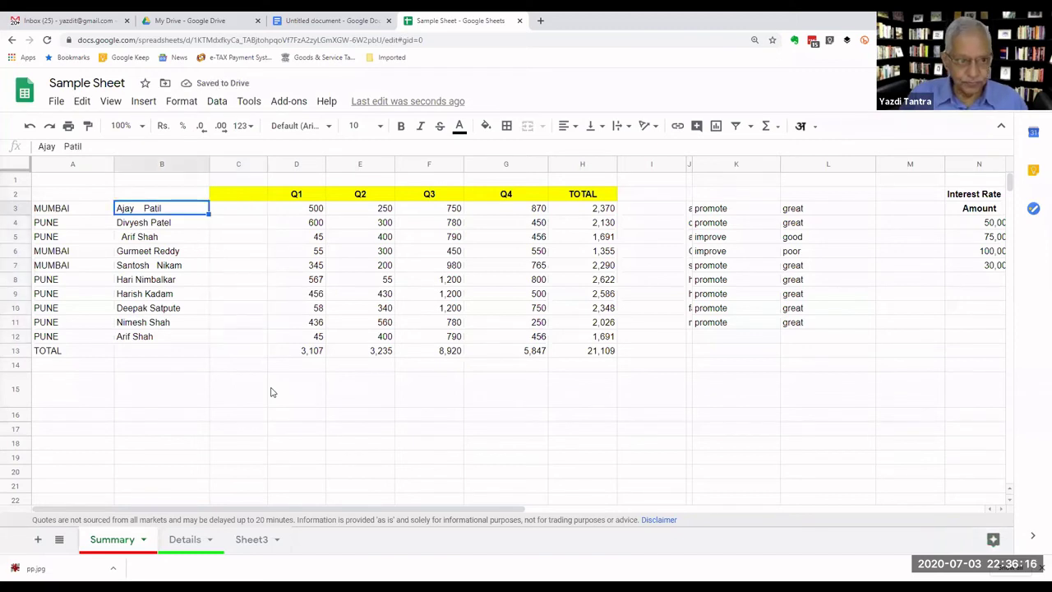
{"action": "key", "text": "Right"}
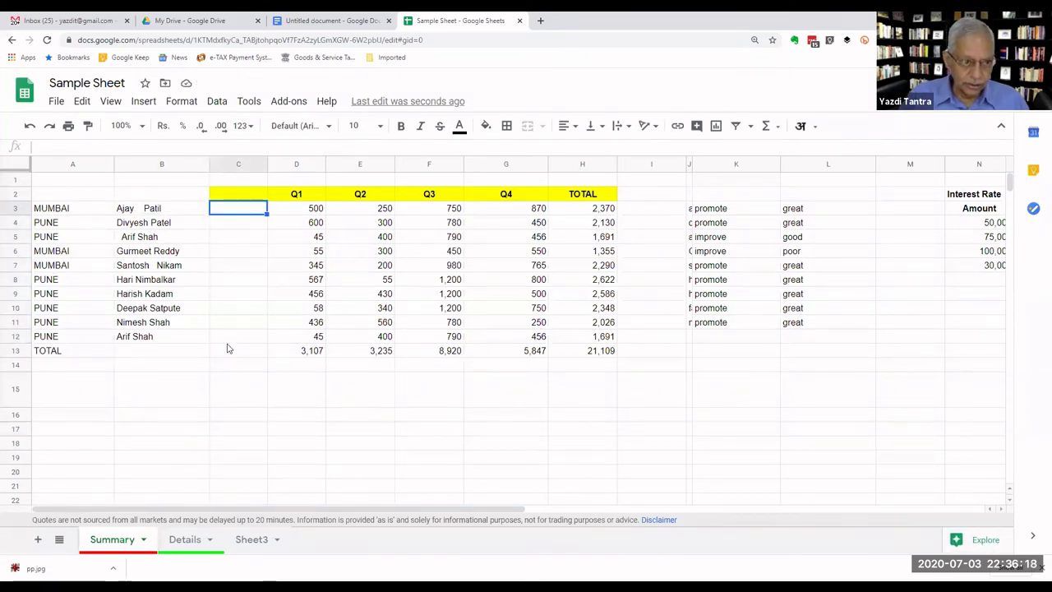
{"action": "key", "text": "ctrl+z"}
{"action": "key", "text": "ctrl+z"}
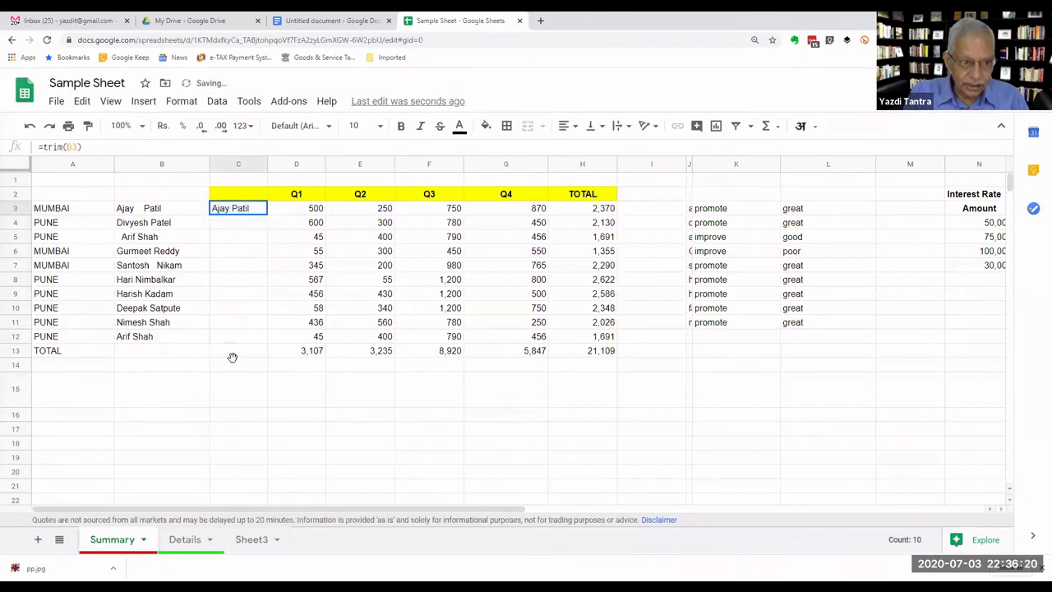
{"action": "key", "text": "ctrl+z"}
{"action": "key", "text": "ctrl+z"}
{"action": "key", "text": "ctrl+z"}
{"action": "key", "text": "ctrl+z"}
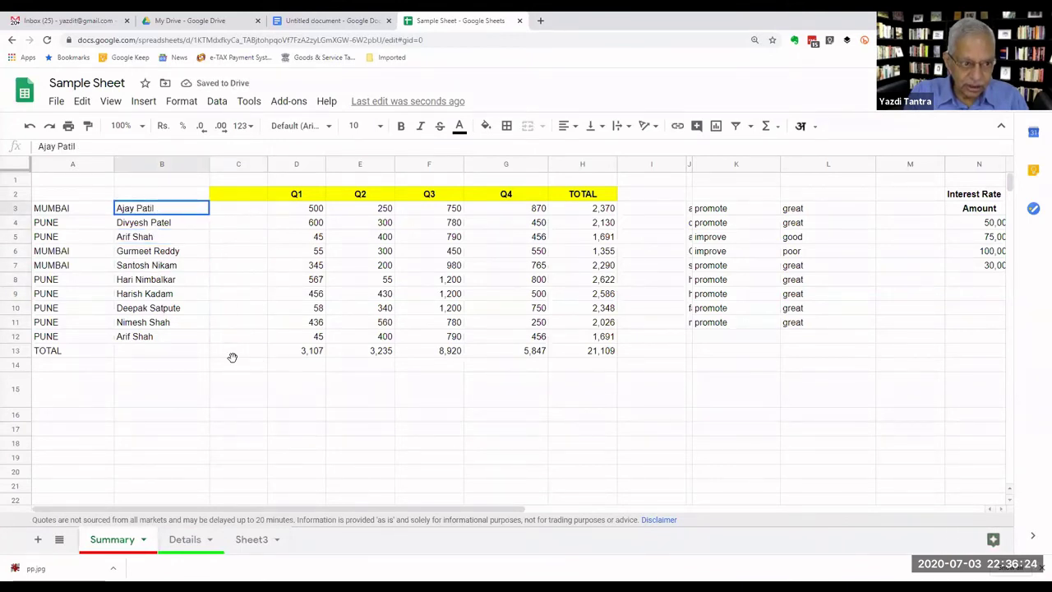
{"action": "key", "text": "ctrl+z"}
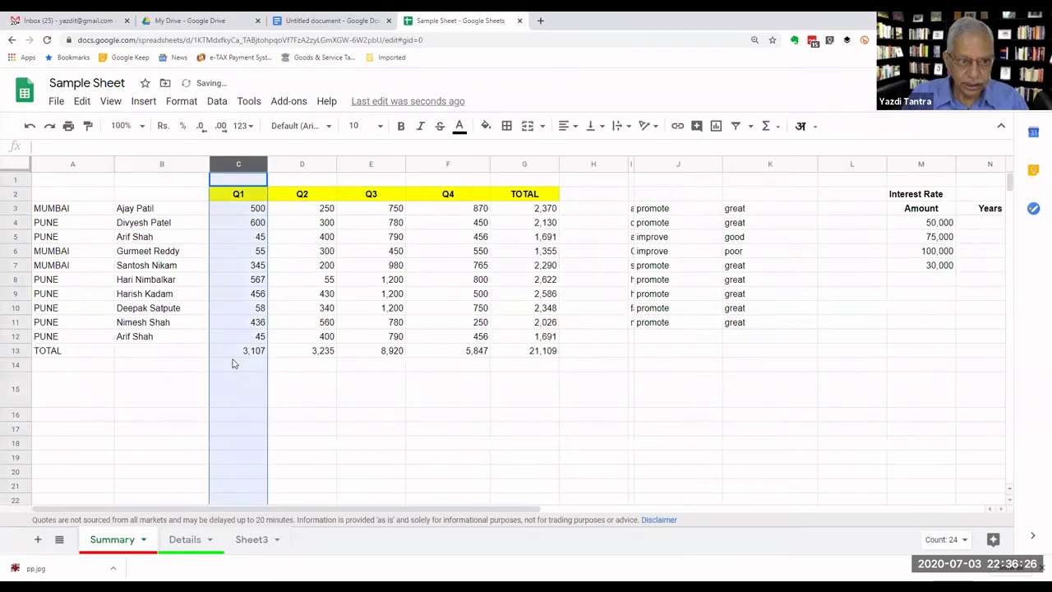
Insert a fresh blank column C before Q1.
{"action": "right_click", "coordinate": [237, 163]}
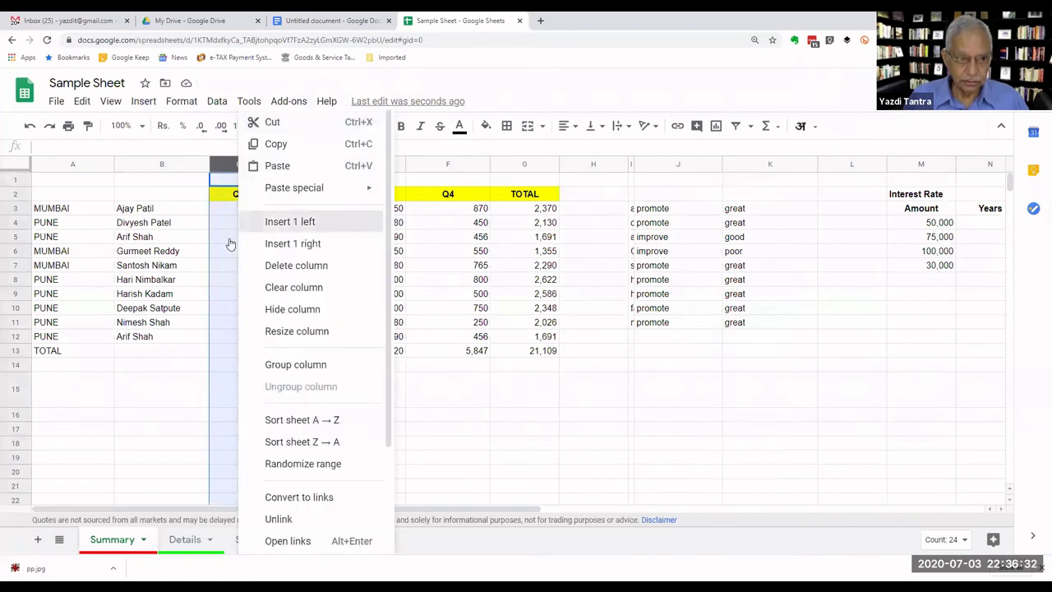
{"action": "key", "text": "Return"}
{"action": "left_click", "coordinate": [239, 212]}
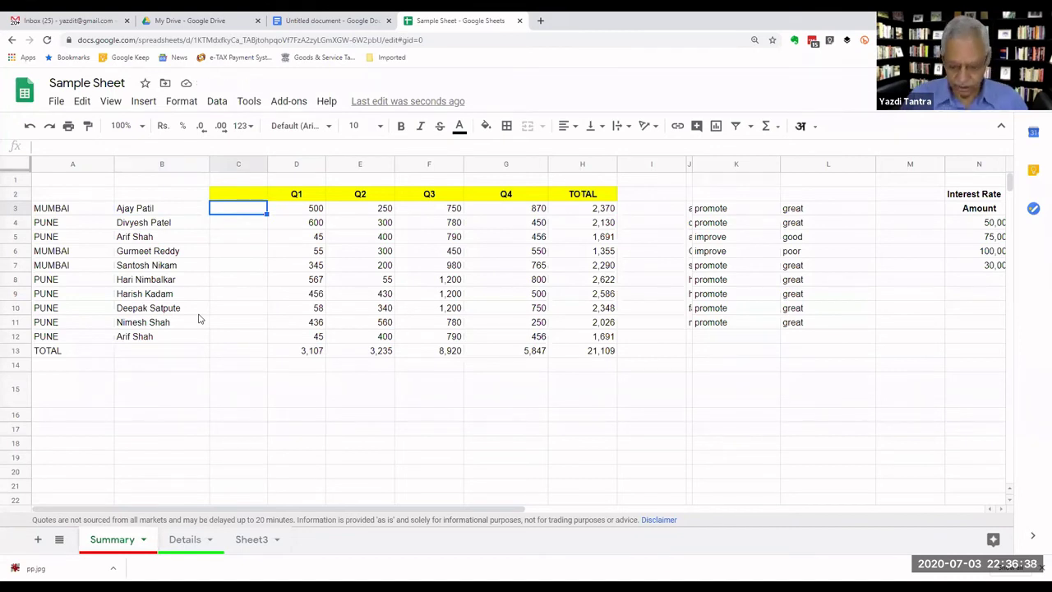
Enter =googletranslate(B3,"en","hi") in C3, adding the missing language arguments.
{"action": "type", "text": "="}
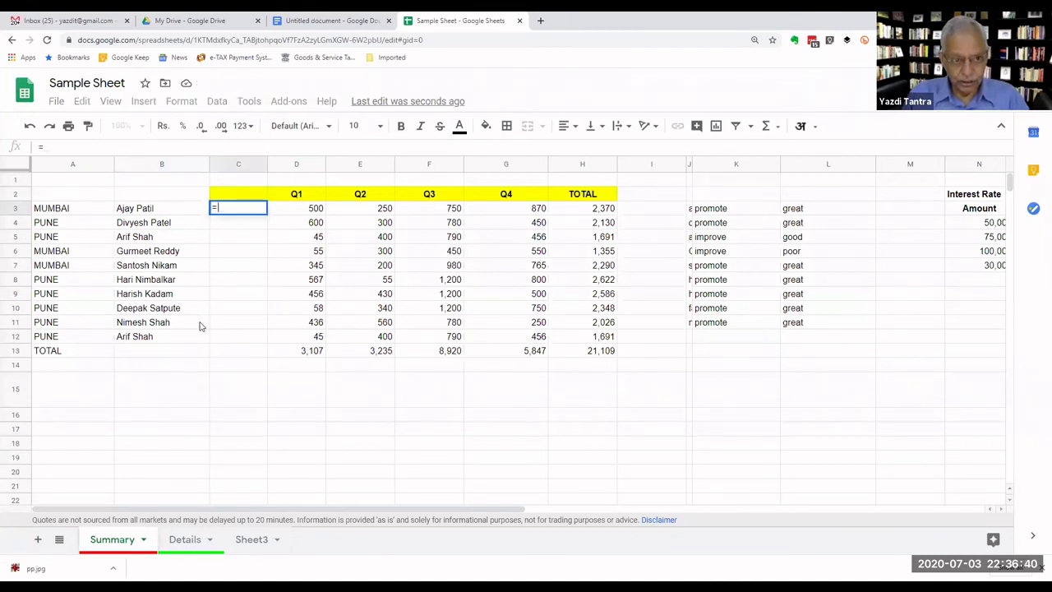
{"action": "type", "text": "google"}
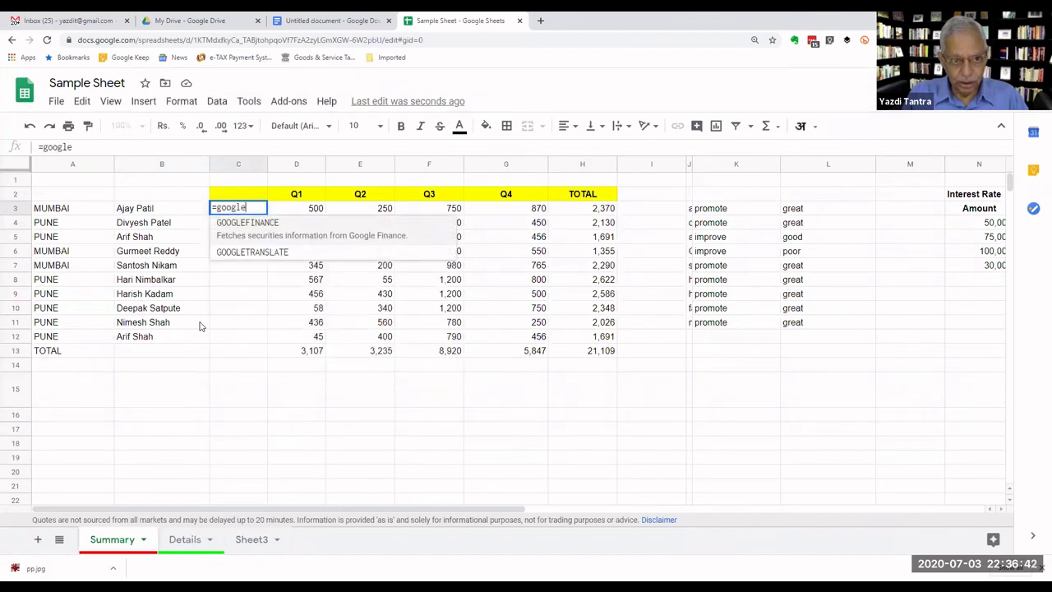
{"action": "type", "text": "trans"}
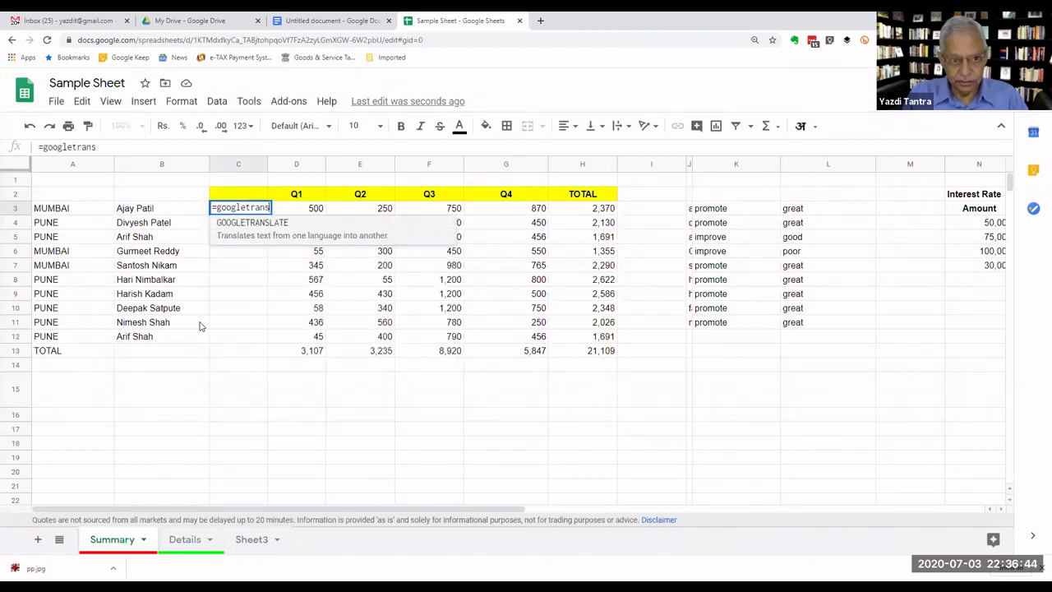
{"action": "type", "text": "late"}
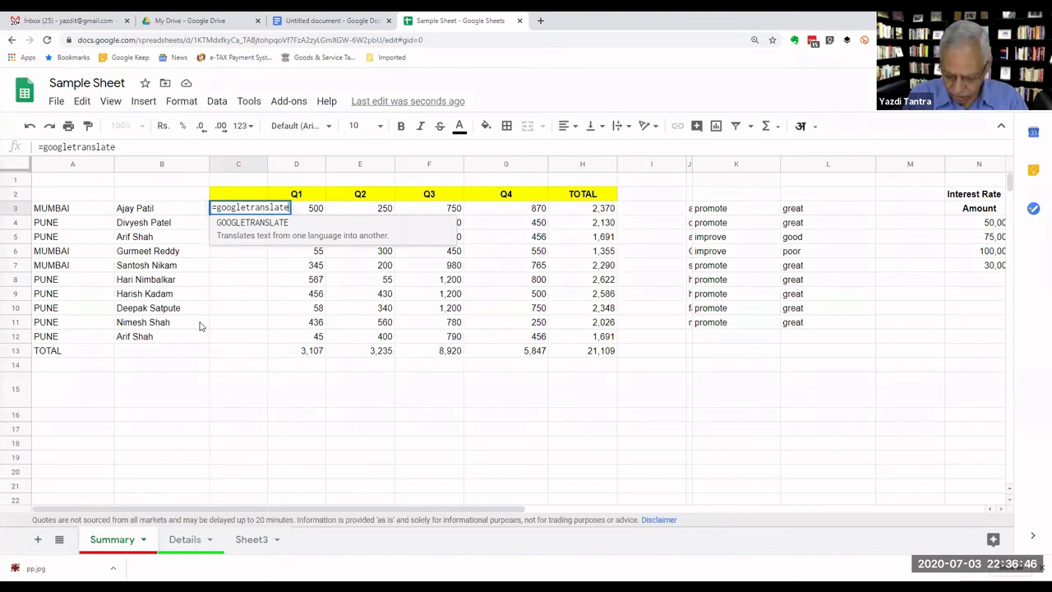
{"action": "type", "text": "("}
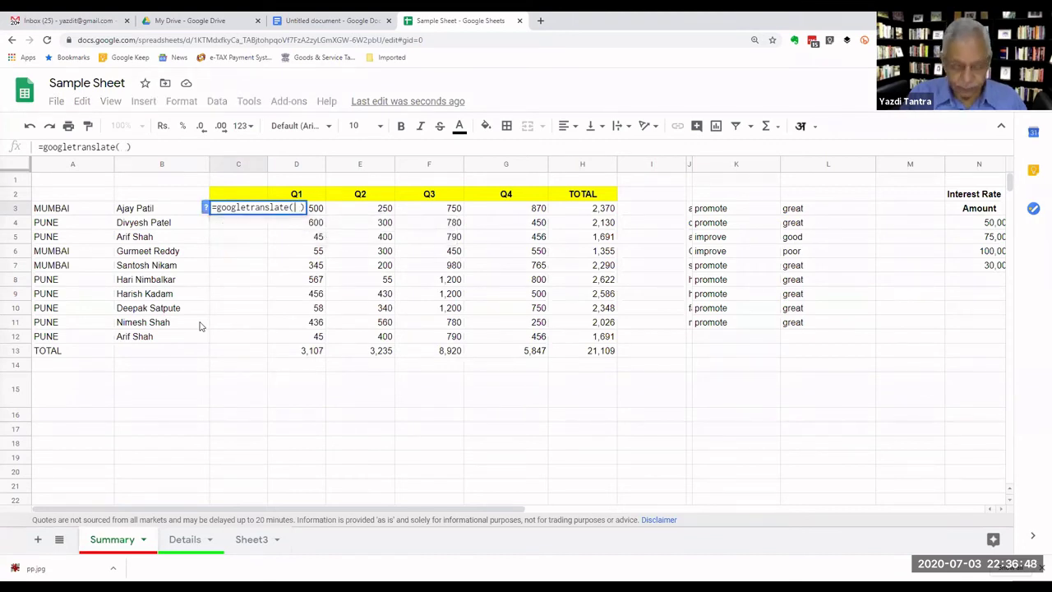
{"action": "key", "text": "Left"}
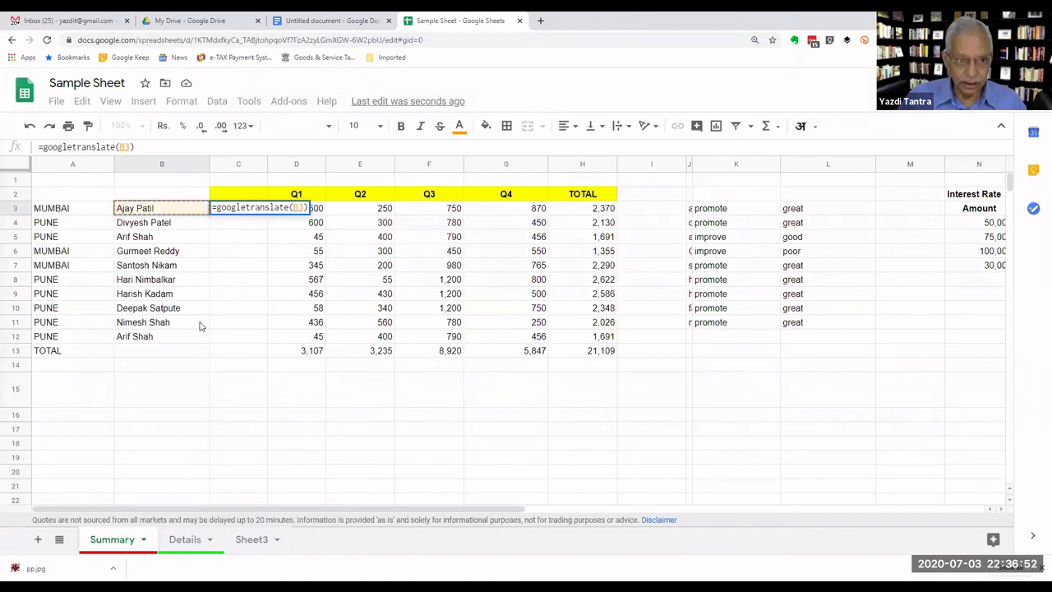
{"action": "key", "text": "Return"}
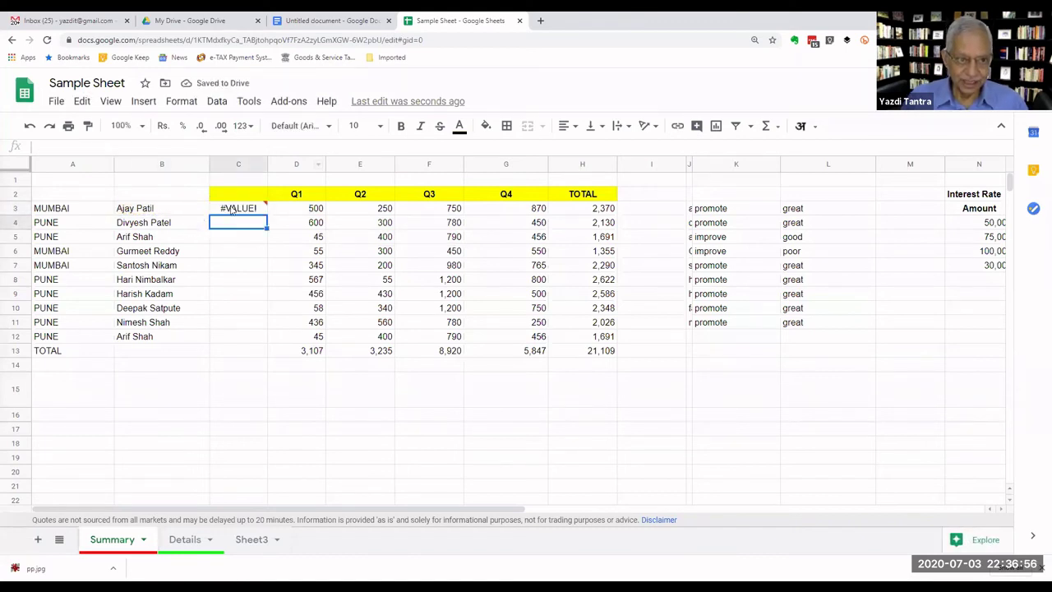
{"action": "double_click", "coordinate": [233, 211]}
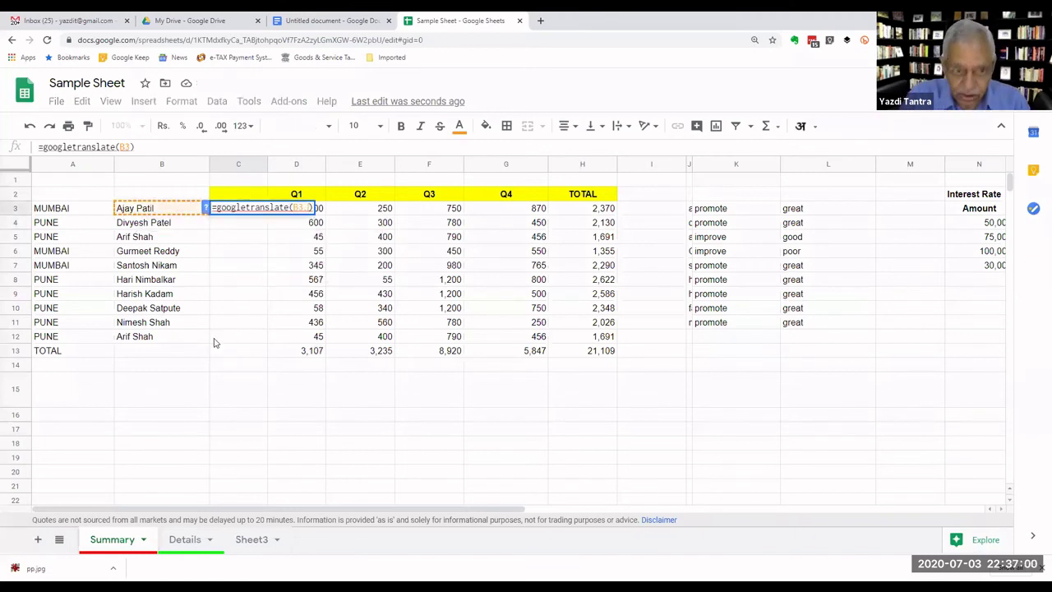
{"action": "type", "text": ","}
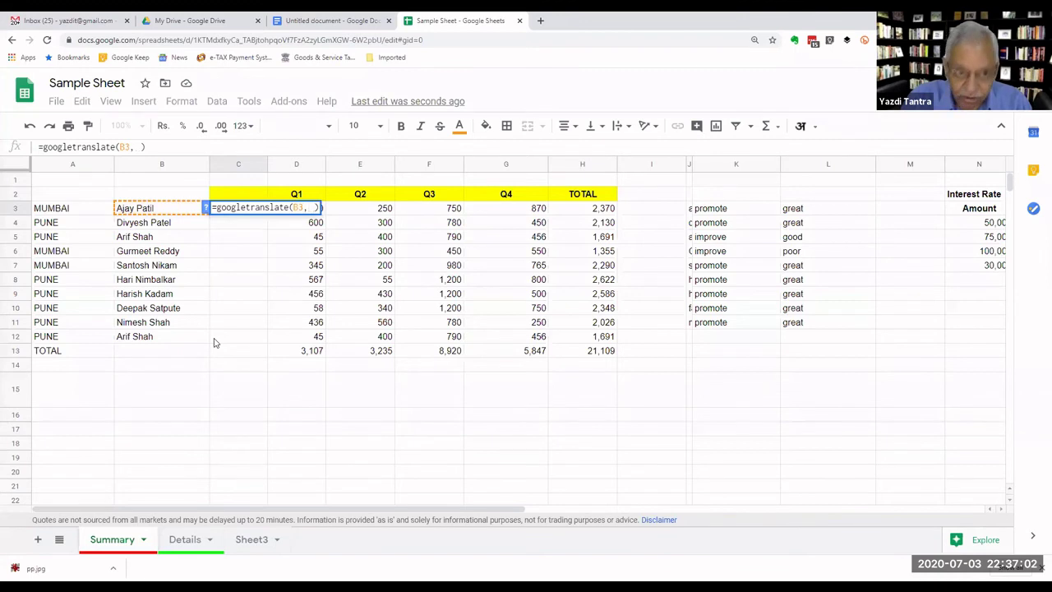
{"action": "key", "text": "BackSpace"}
{"action": "type", "text": "\""}
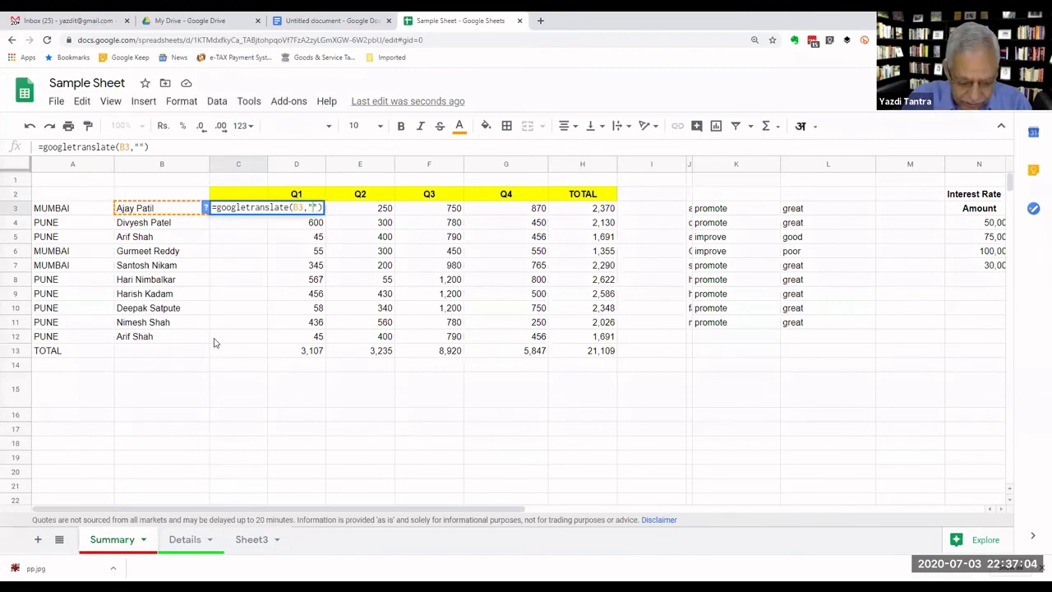
{"action": "type", "text": "en"}
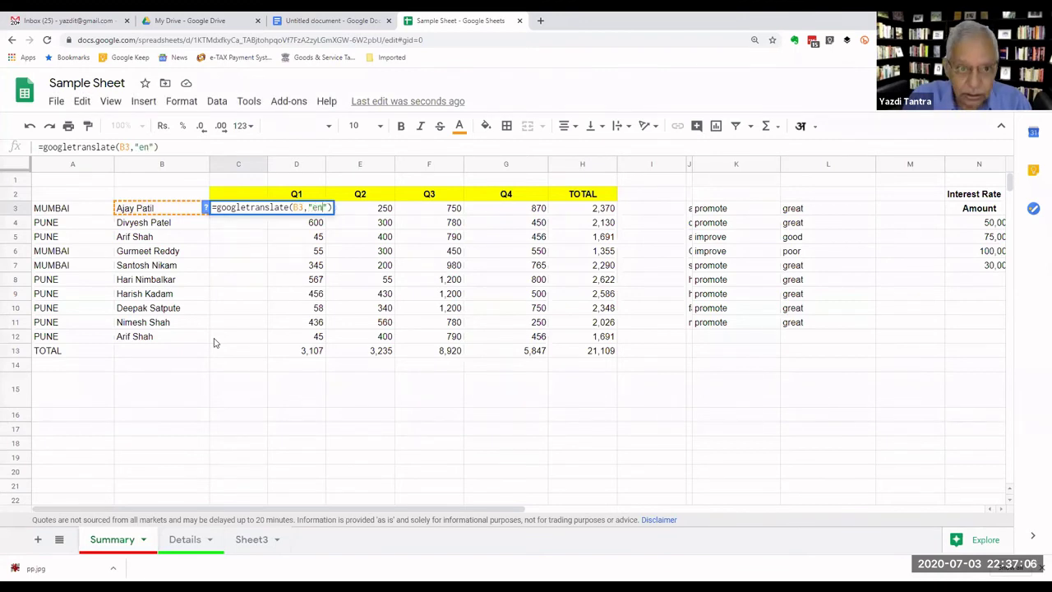
{"action": "type", "text": "\", "}
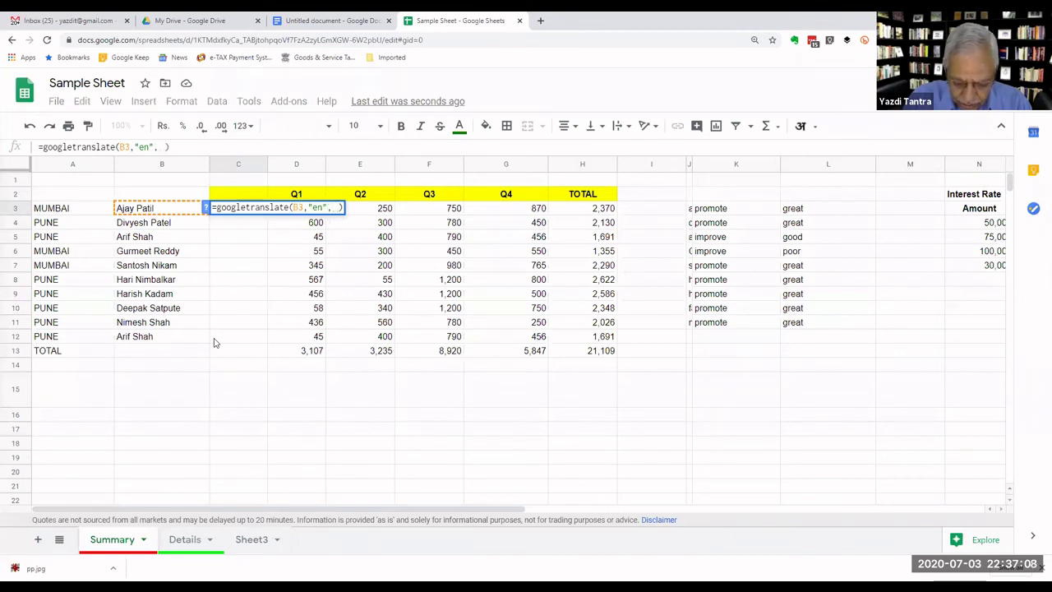
{"action": "type", "text": "\""}
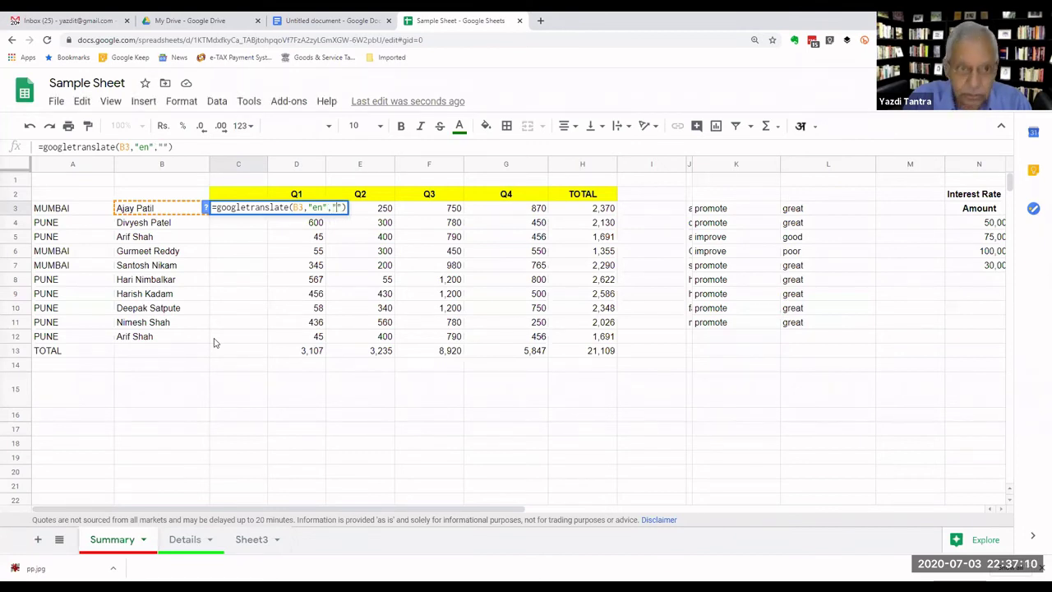
{"action": "type", "text": "hi"}
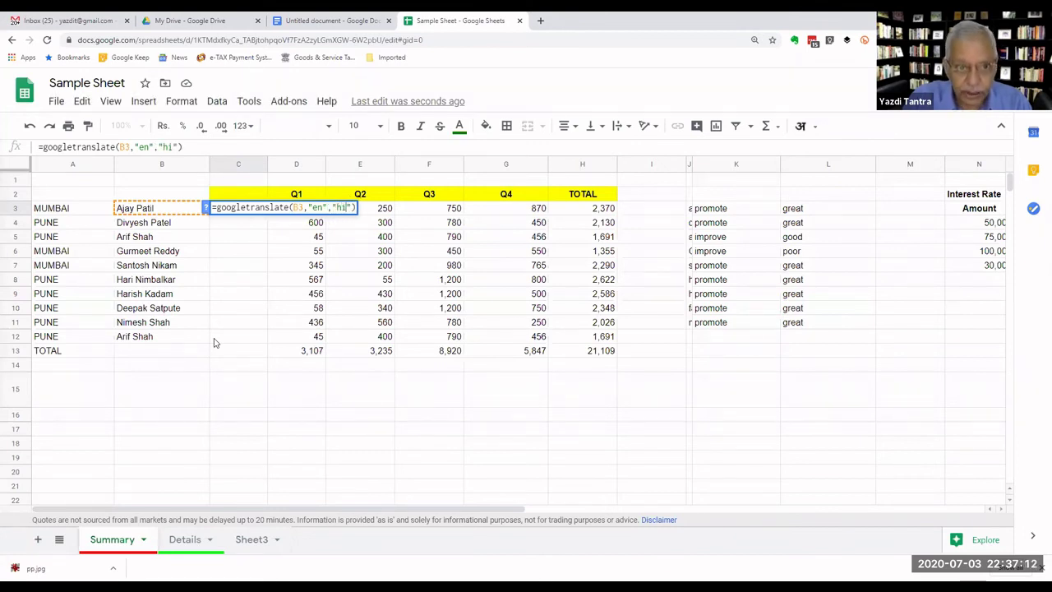
{"action": "key", "text": "Return"}
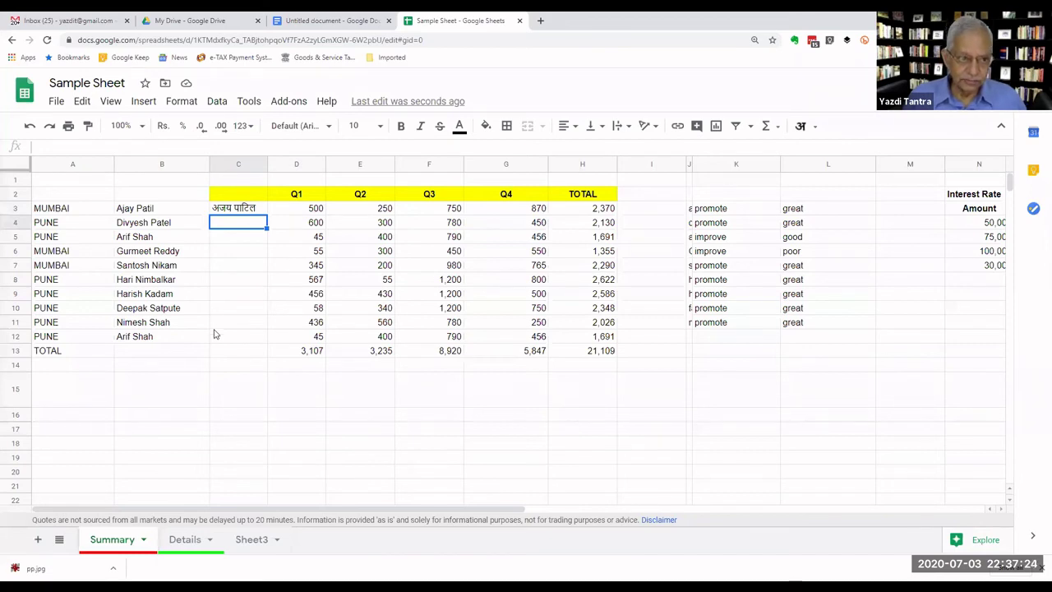
Fill the Hindi translate formula down to C12.
{"action": "key", "text": "Up"}
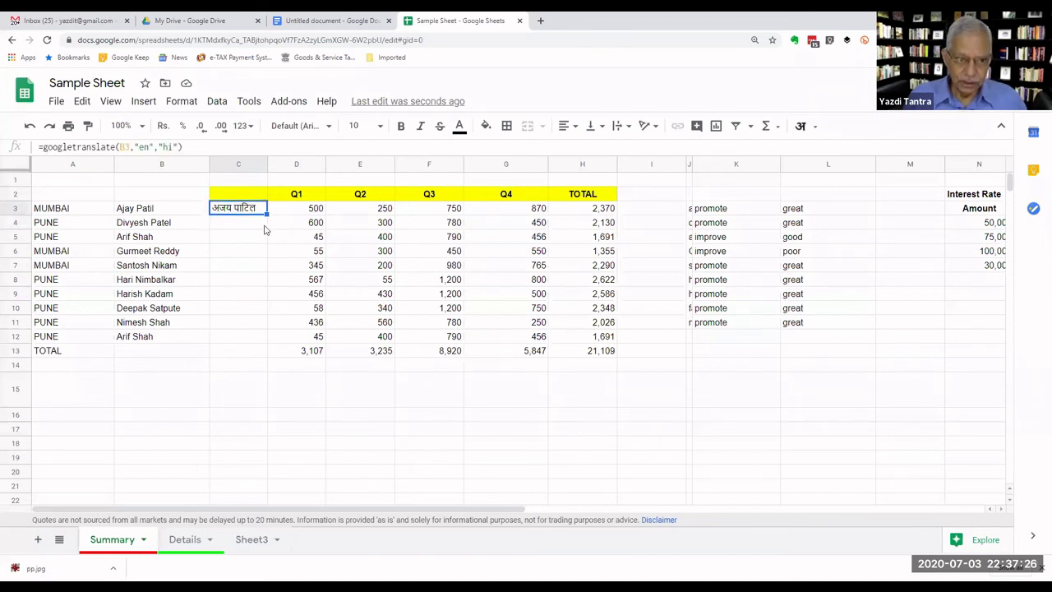
{"action": "left_click_drag", "start_coordinate": [267, 217], "coordinate": [262, 344]}
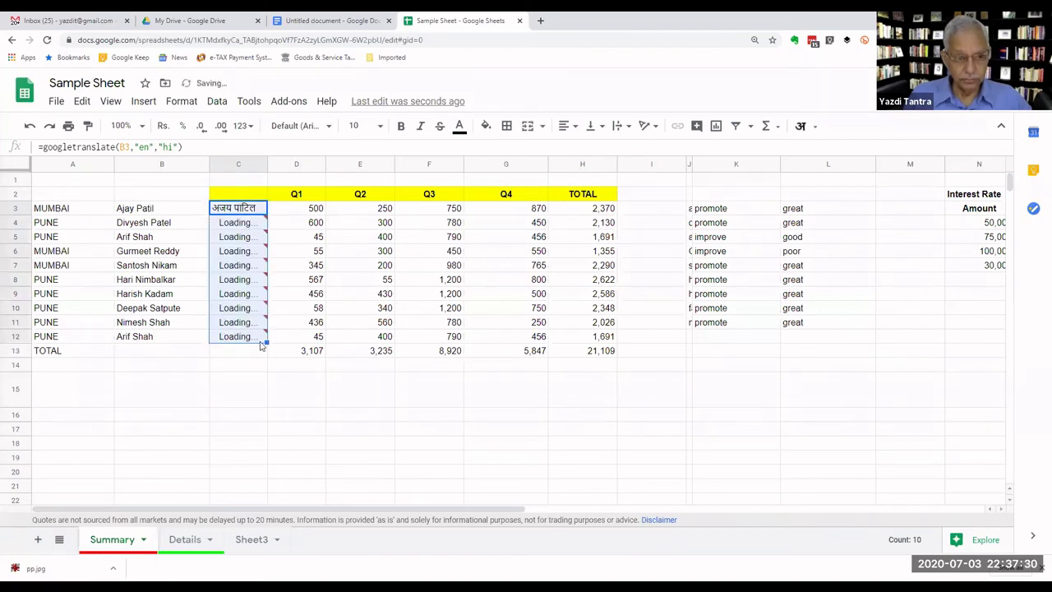
{"action": "left_click", "coordinate": [224, 368]}
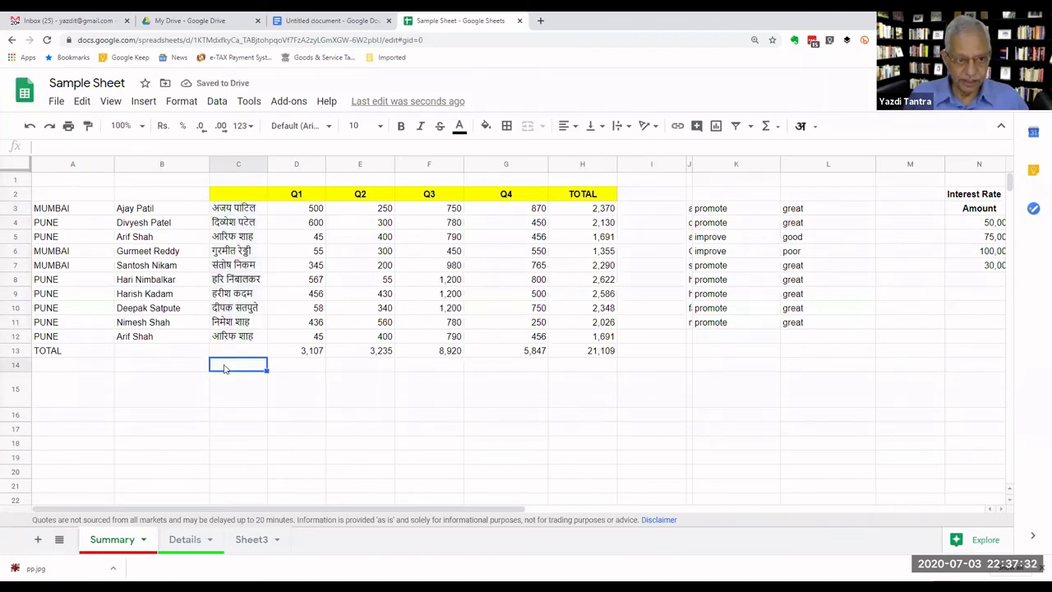
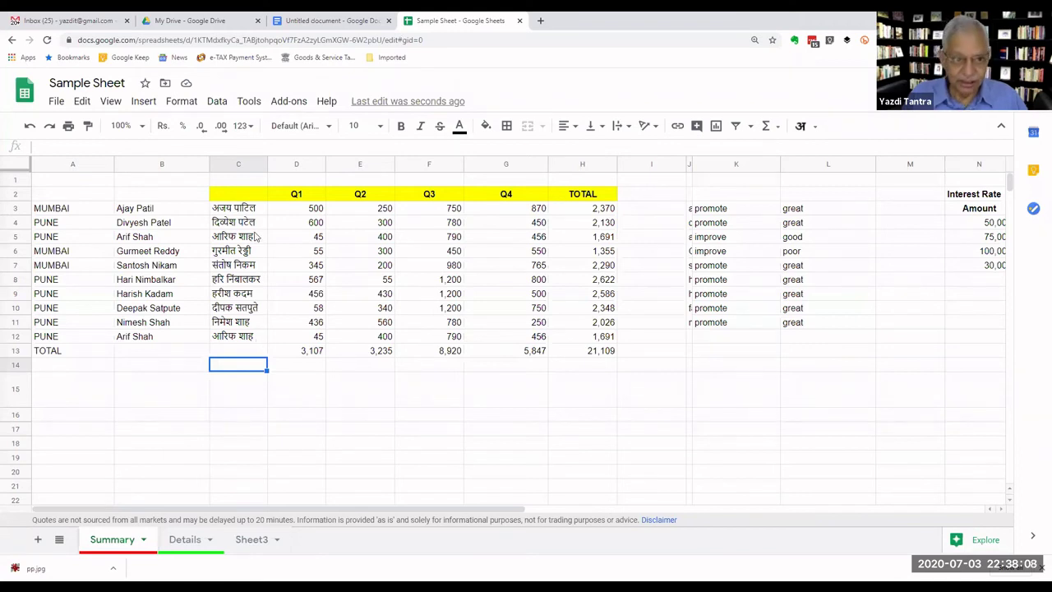
Inspect the existing Hindi translate formula, then check the English sentence in A24.
{"action": "double_click", "coordinate": [235, 212]}
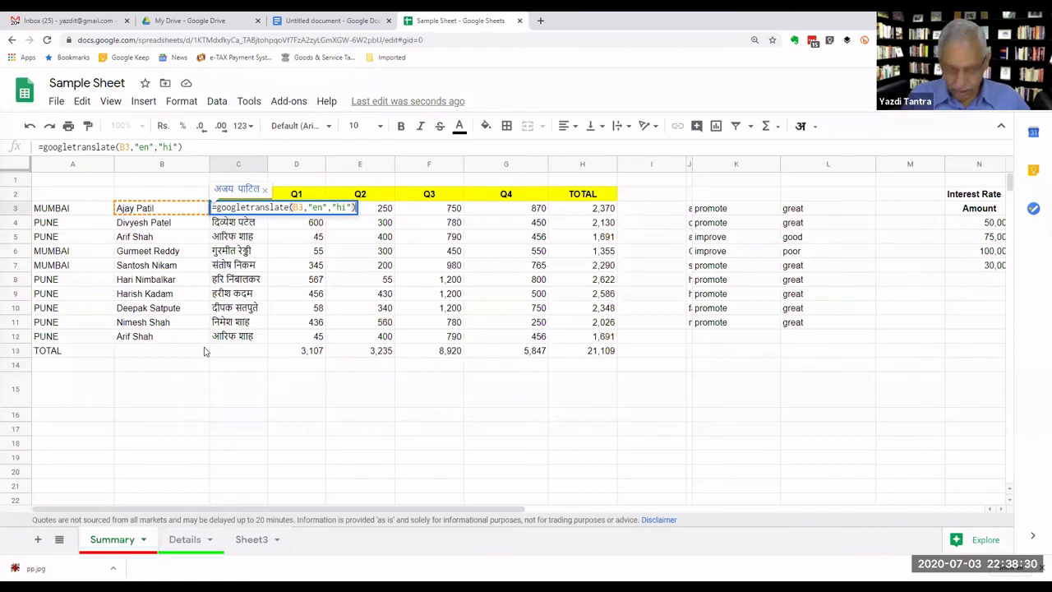
{"action": "key", "text": "Return"}
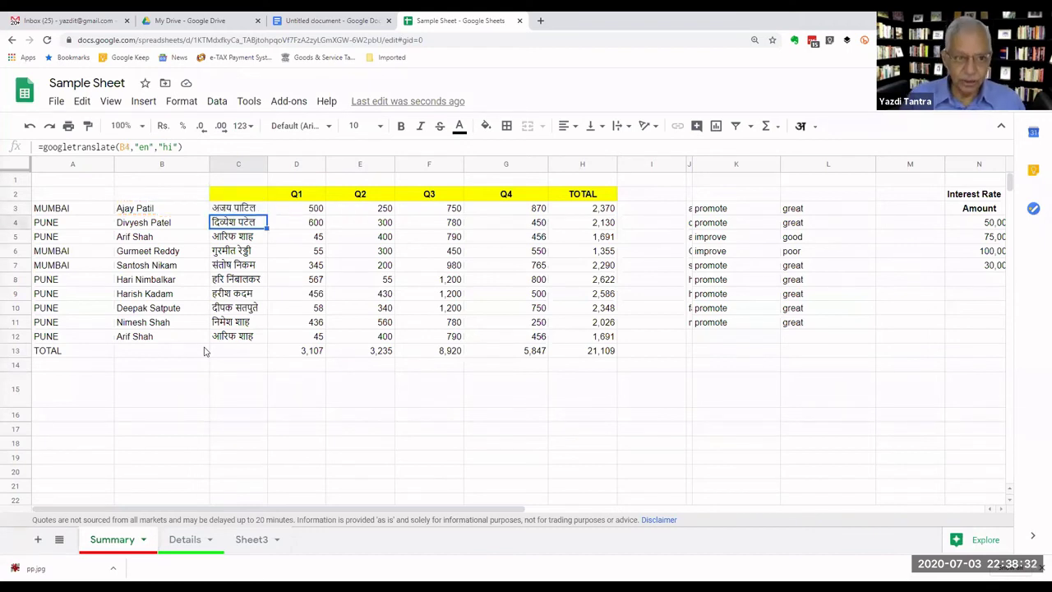
{"action": "scroll", "coordinate": [162, 303], "scroll_direction": "down", "scroll_amount": 5}
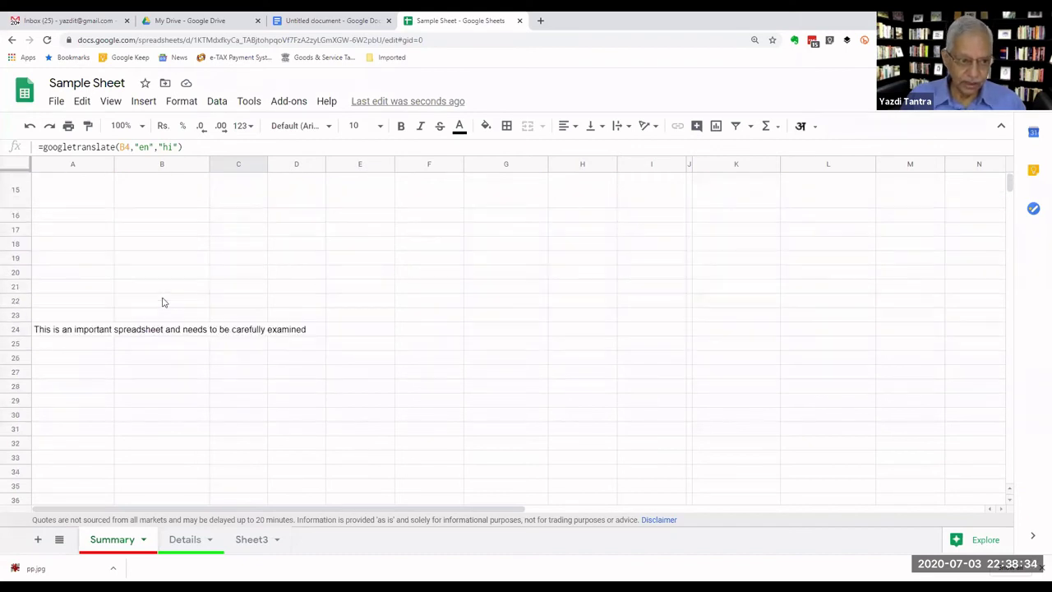
{"action": "left_click", "coordinate": [49, 331]}
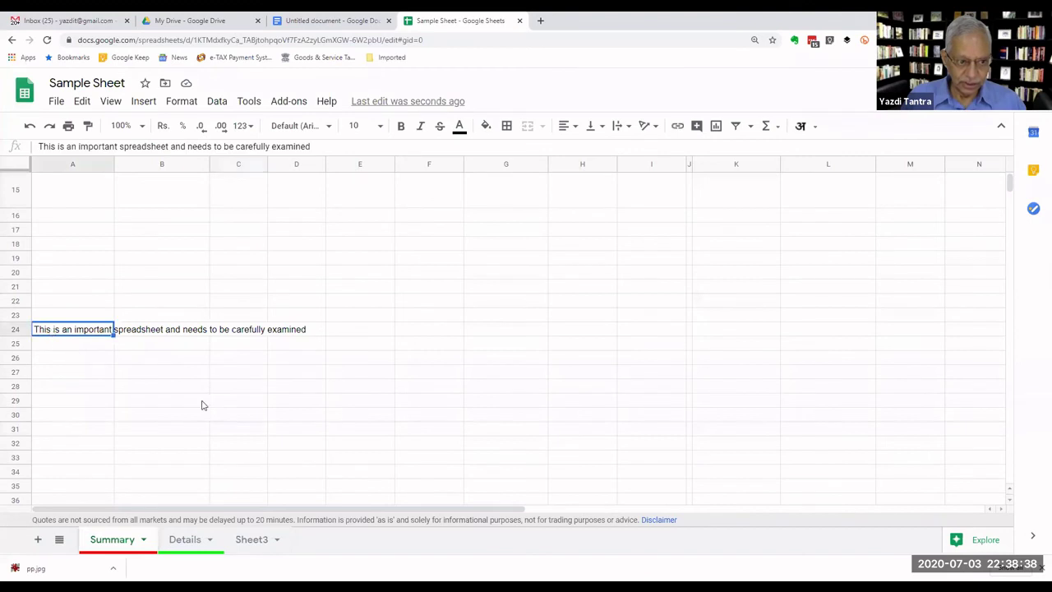
Enter =googletranslate(A24,"en","hi") in F24 to translate the A24 sentence into Hindi.
{"action": "left_click", "coordinate": [414, 335]}
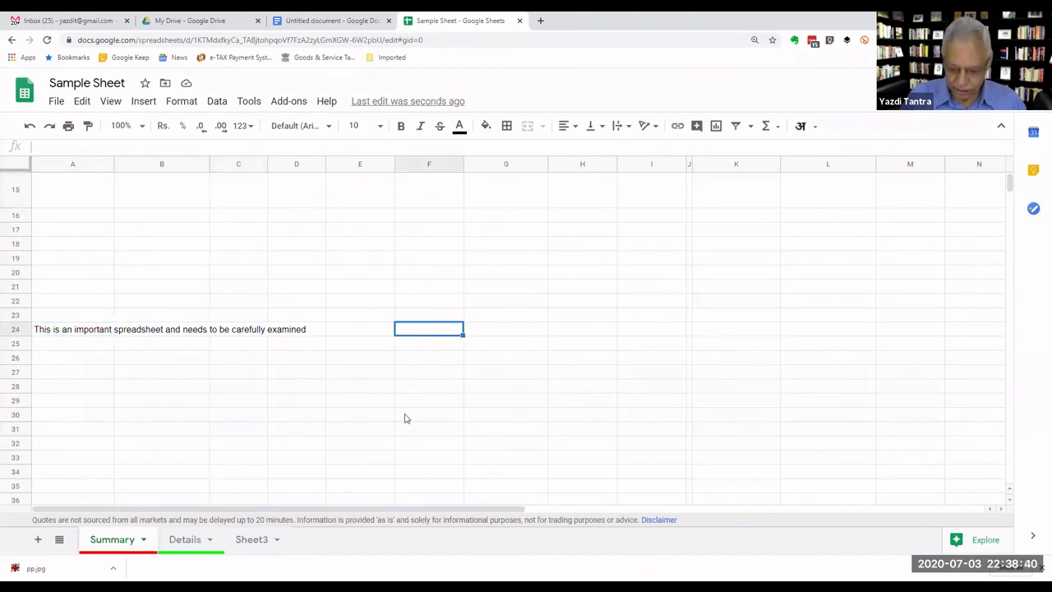
{"action": "type", "text": "="}
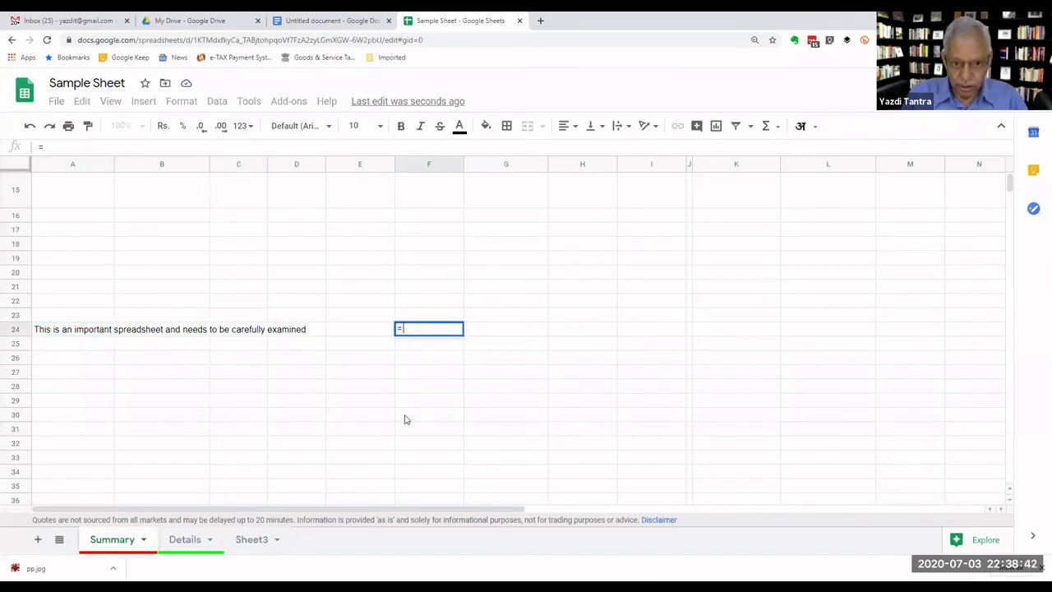
{"action": "type", "text": "googletra"}
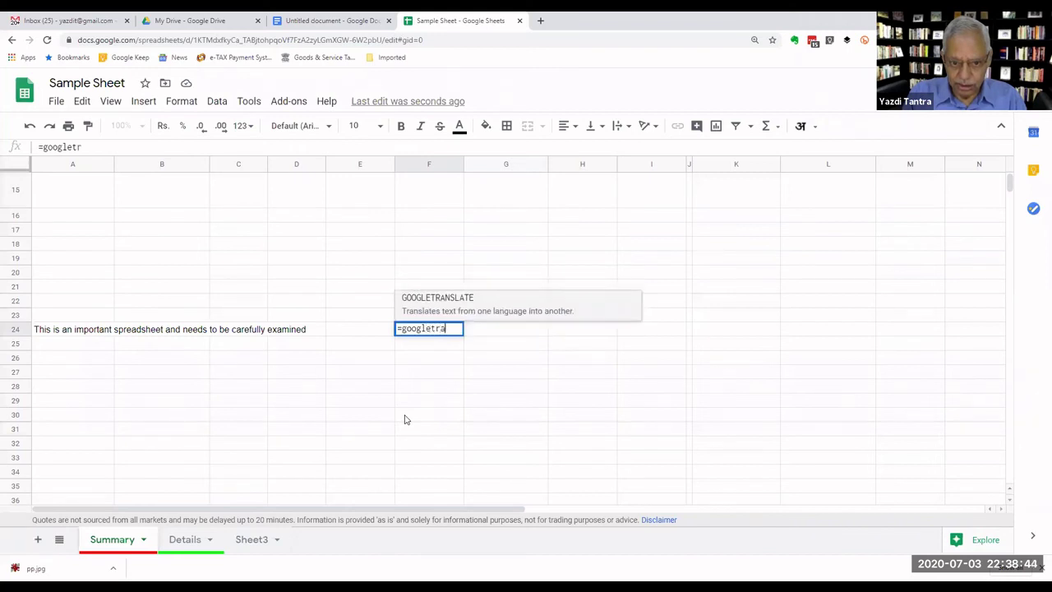
{"action": "type", "text": "nslate"}
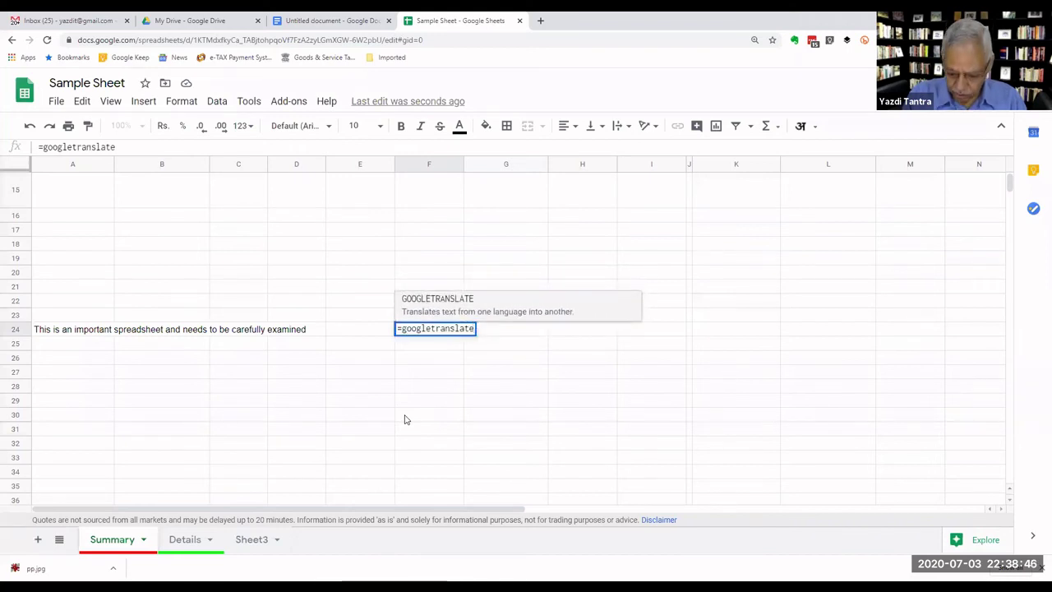
{"action": "type", "text": "("}
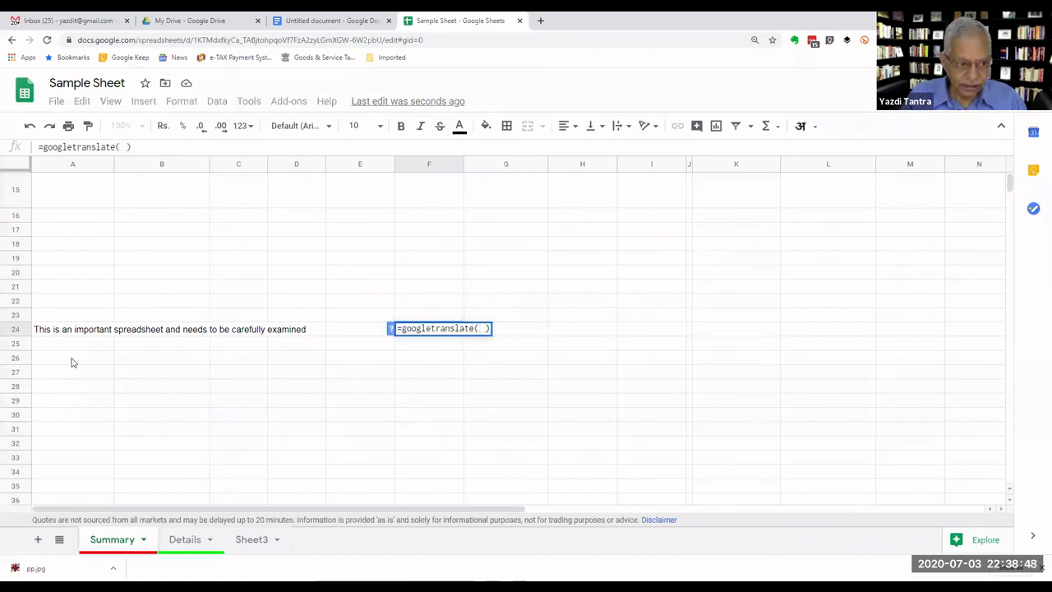
{"action": "left_click", "coordinate": [65, 330]}
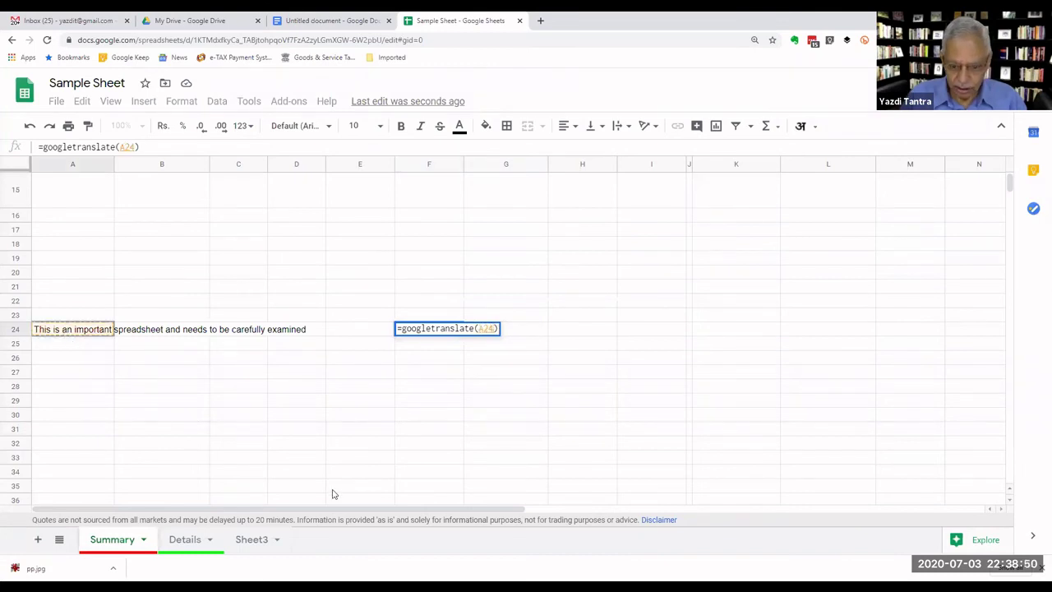
{"action": "type", "text": ","}
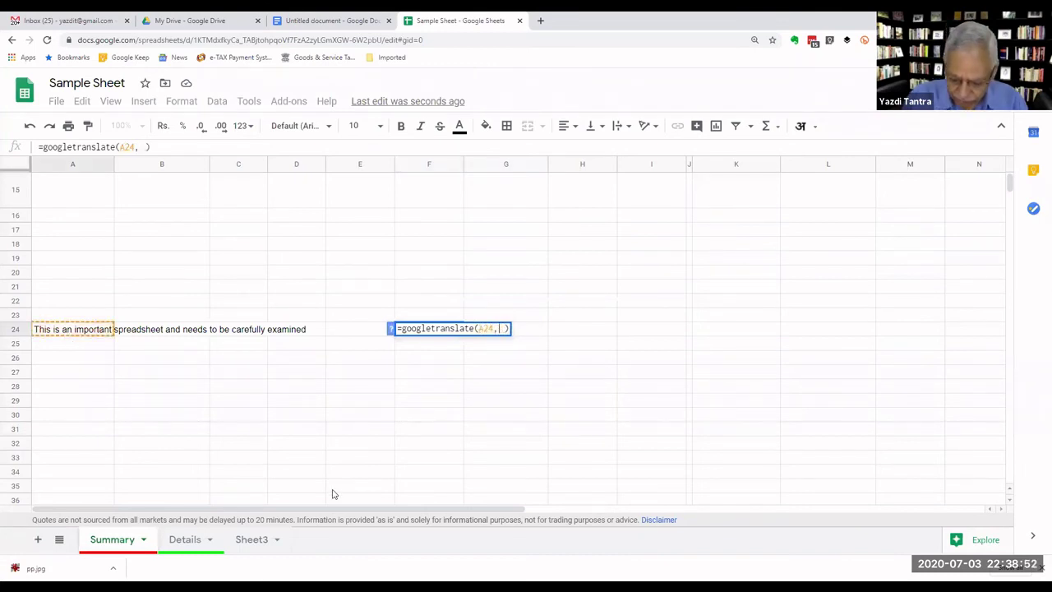
{"action": "key", "text": "BackSpace"}
{"action": "type", "text": "\"e"}
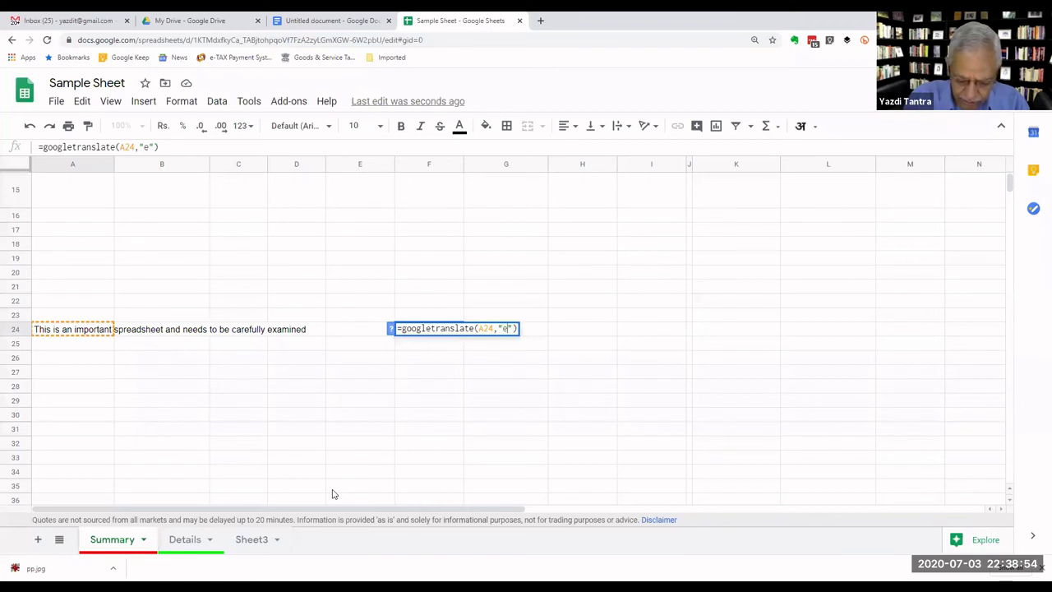
{"action": "type", "text": "n\""}
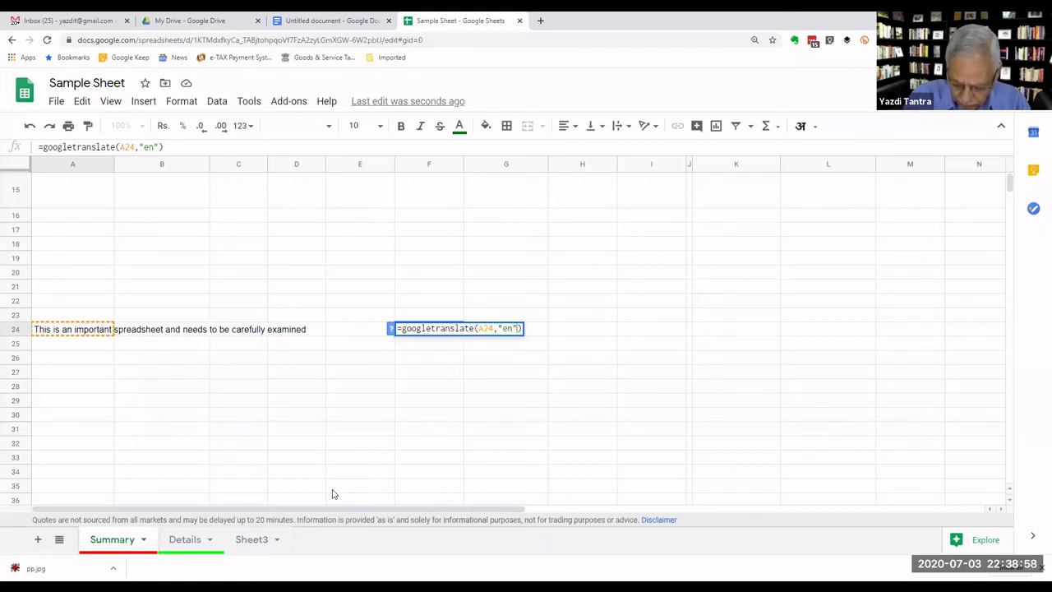
{"action": "type", "text": ","}
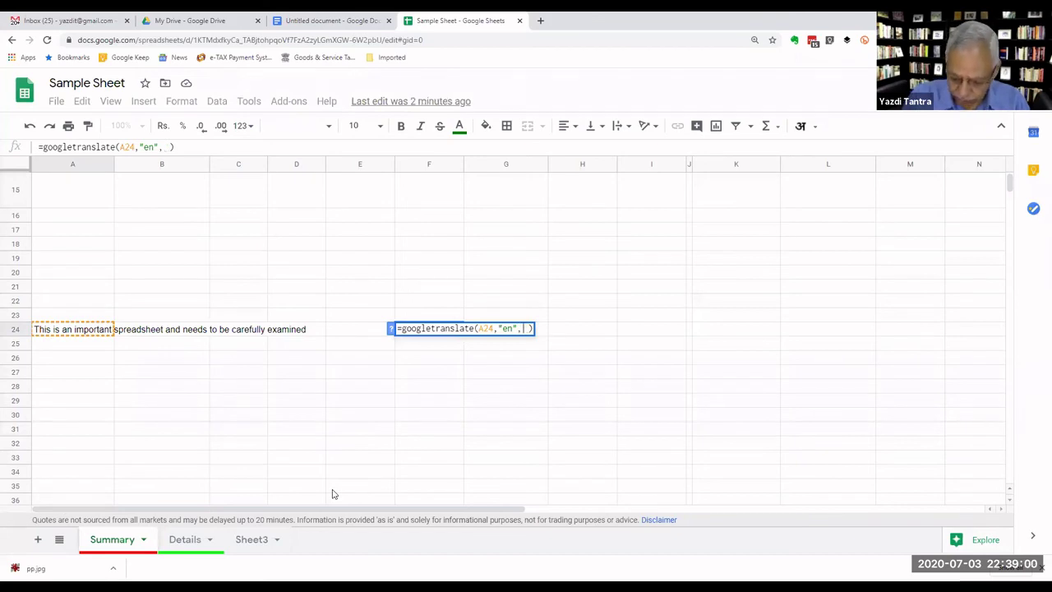
{"action": "key", "text": "BackSpace"}
{"action": "type", "text": "\"h"}
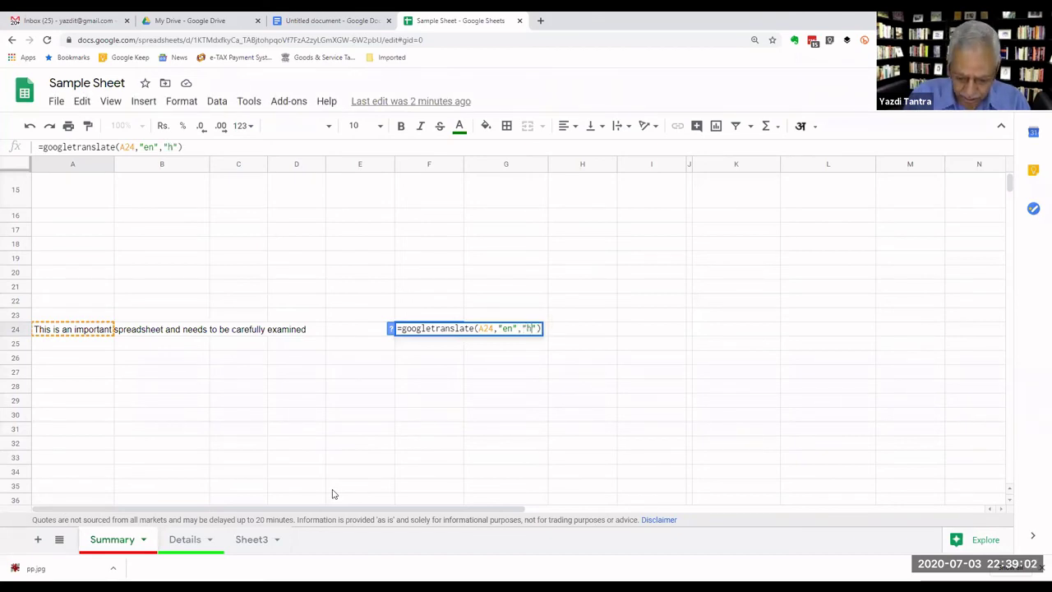
{"action": "type", "text": "i"}
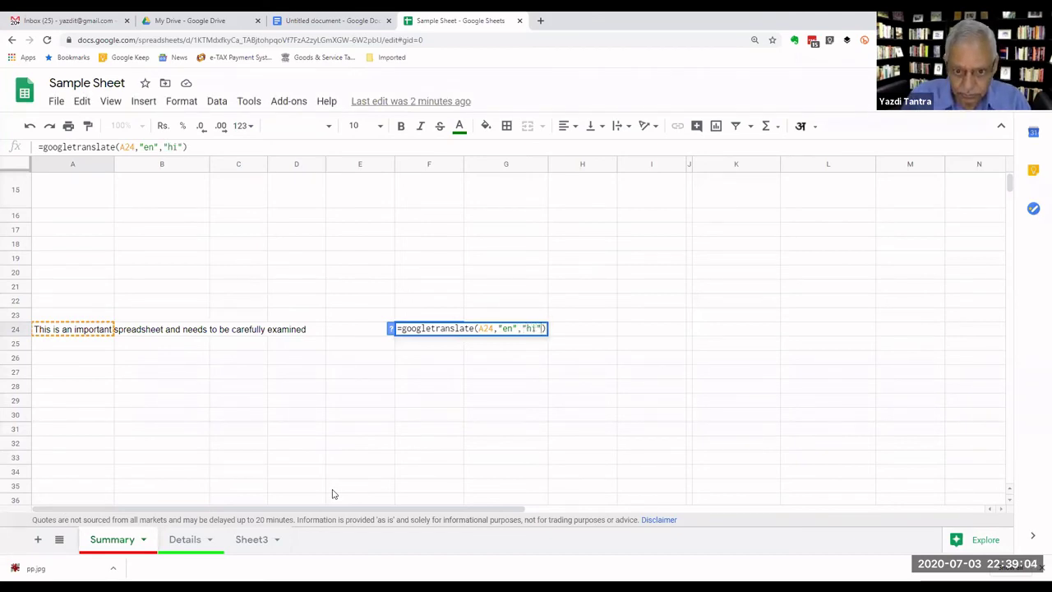
{"action": "key", "text": "Return"}
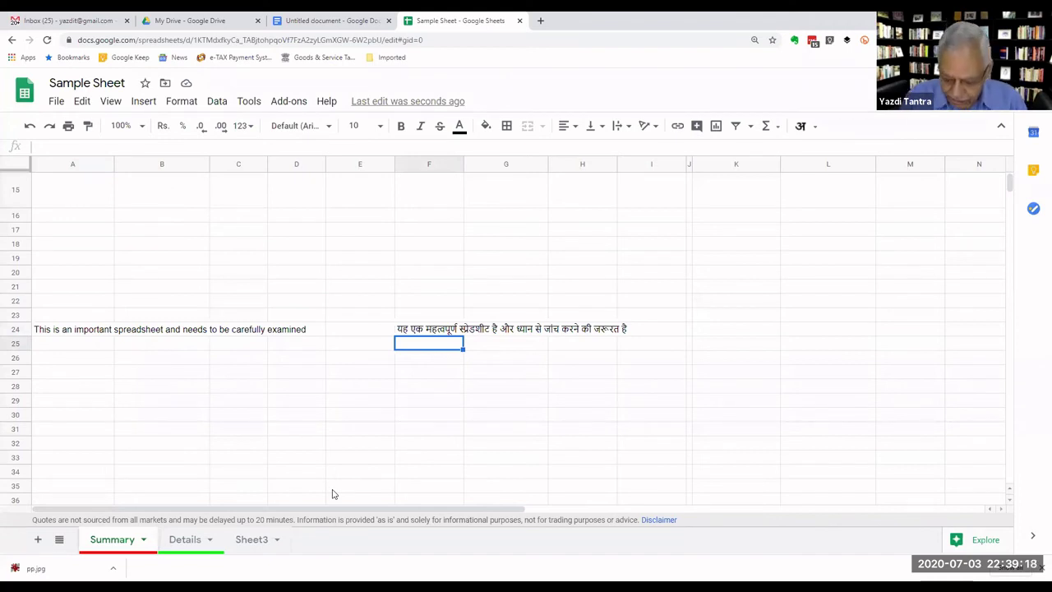
Change F24's target language code from "hi" to "gu" to show the Gujarati translation.
{"action": "key", "text": "Up"}
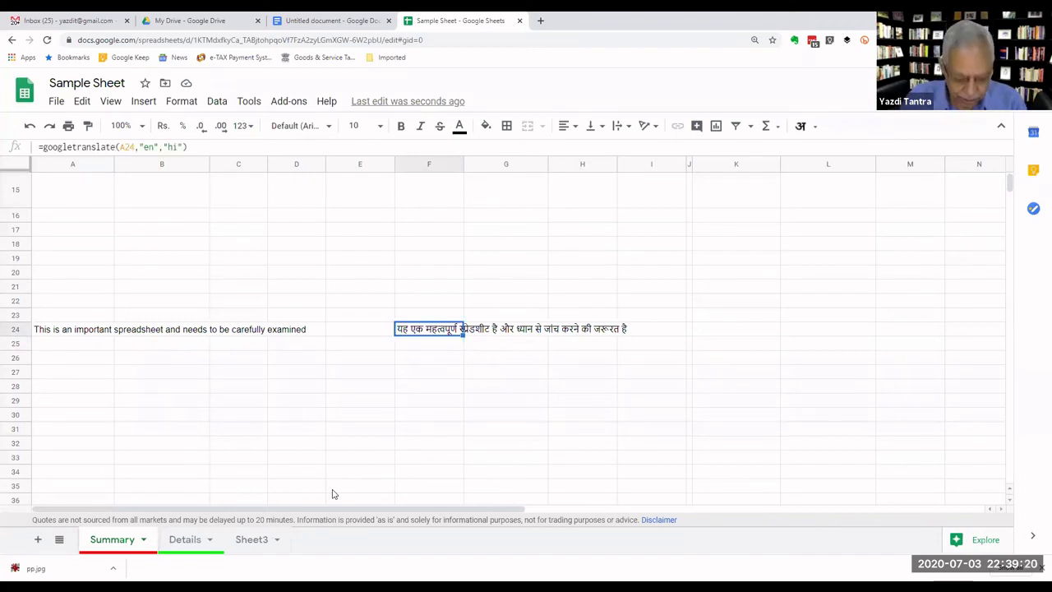
{"action": "key", "text": "F2"}
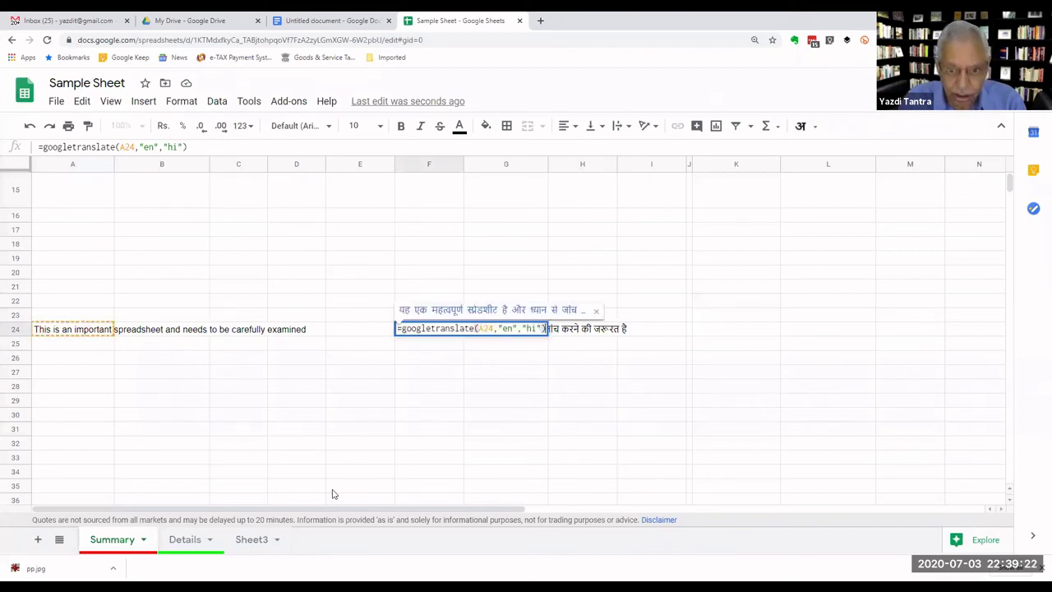
{"action": "key", "text": "Left"}
{"action": "key", "text": "Left"}
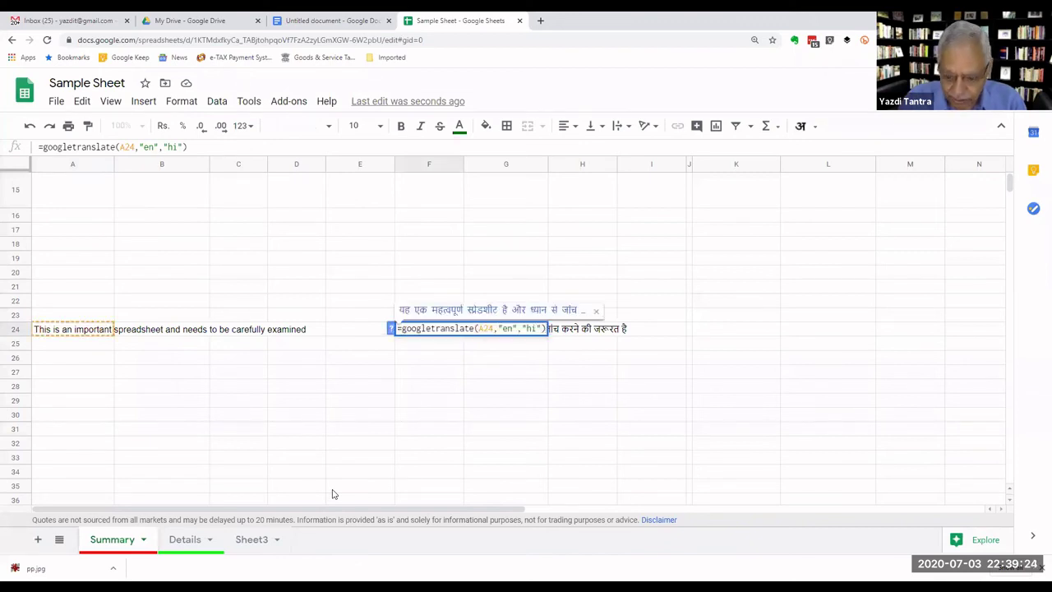
{"action": "key", "text": "BackSpace"}
{"action": "key", "text": "BackSpace"}
{"action": "type", "text": "g"}
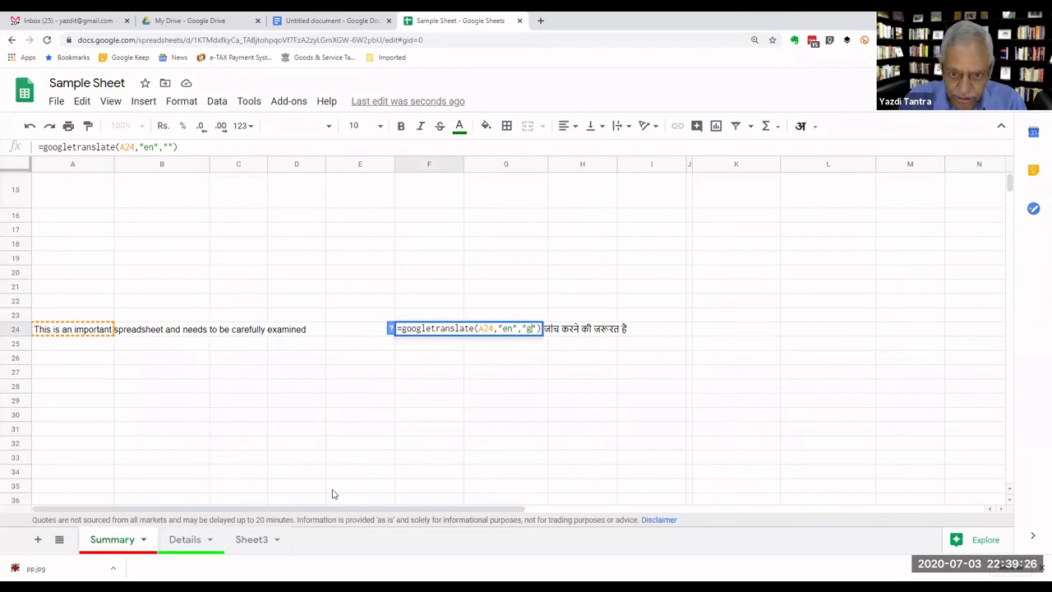
{"action": "type", "text": "u"}
{"action": "key", "text": "Return"}
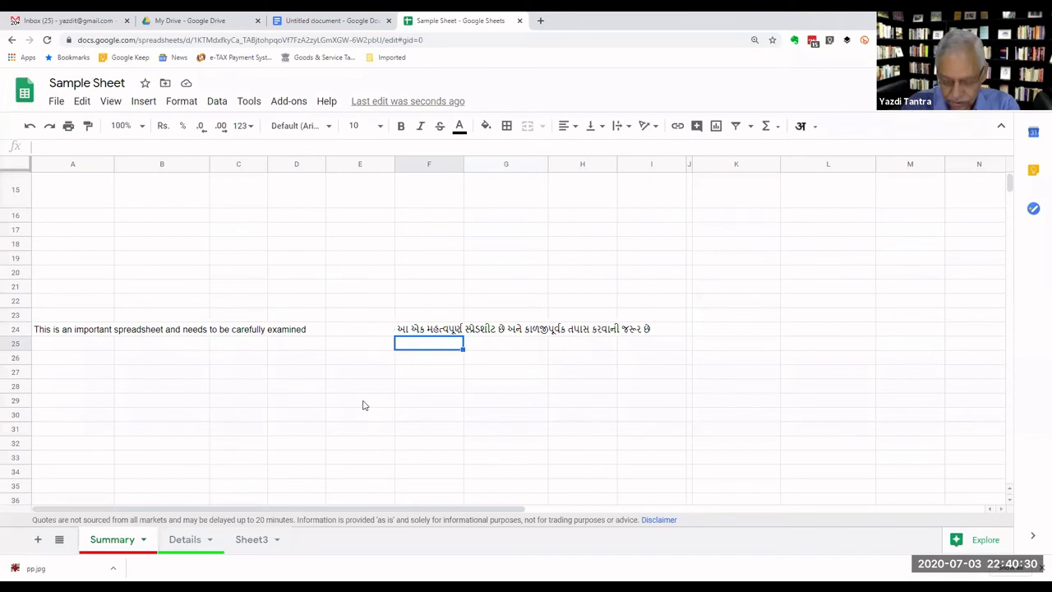
{"action": "key", "text": "Up"}
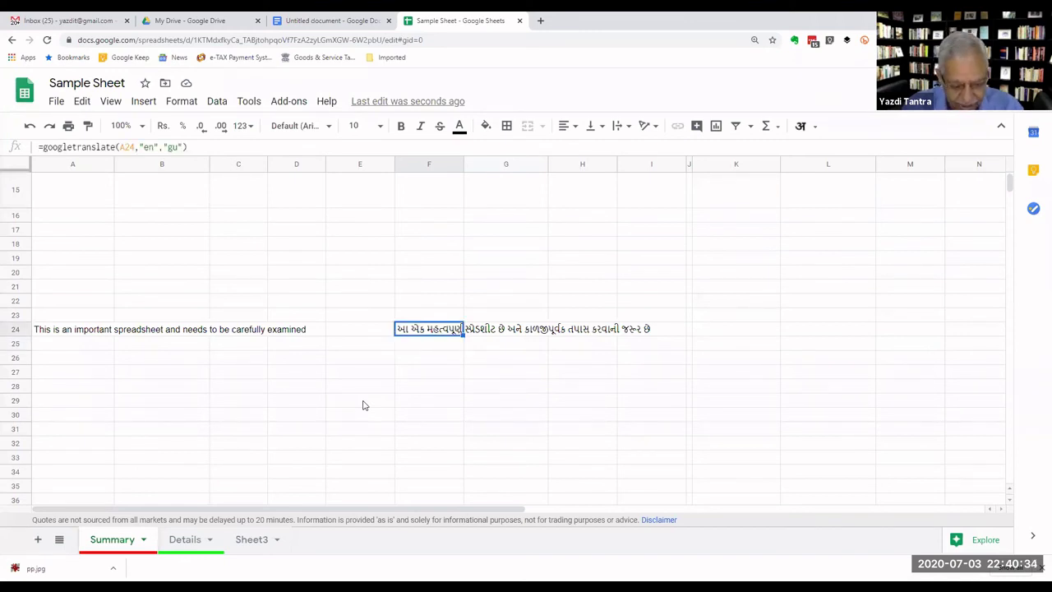
Reopen the F24 formula, then start editing the empty cell D16 in the sales table.
{"action": "key", "text": "F2"}
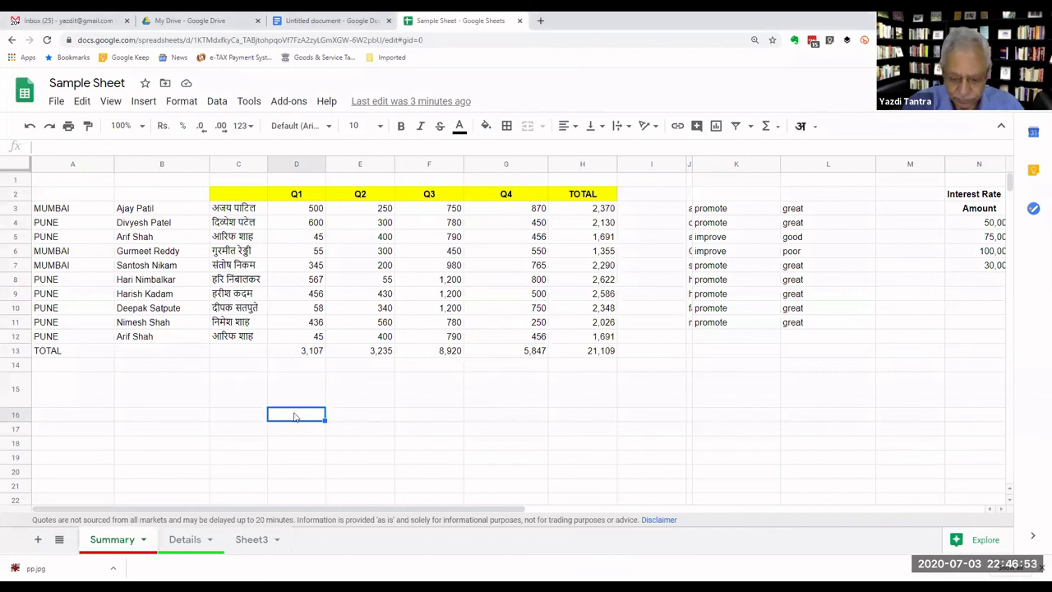
{"action": "double_click", "coordinate": [294, 415]}
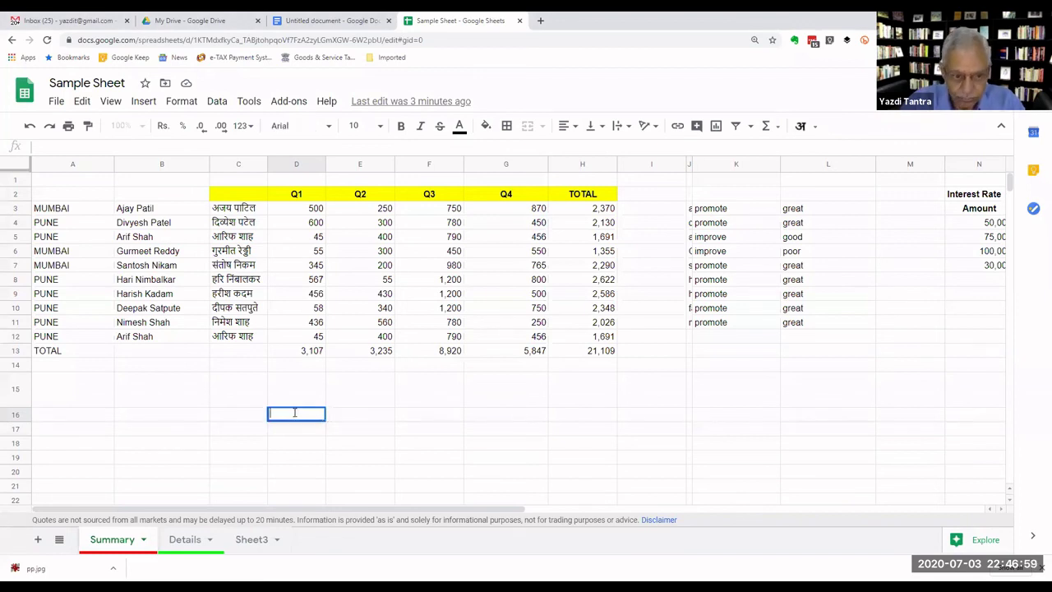
{"action": "type", "text": "\""}
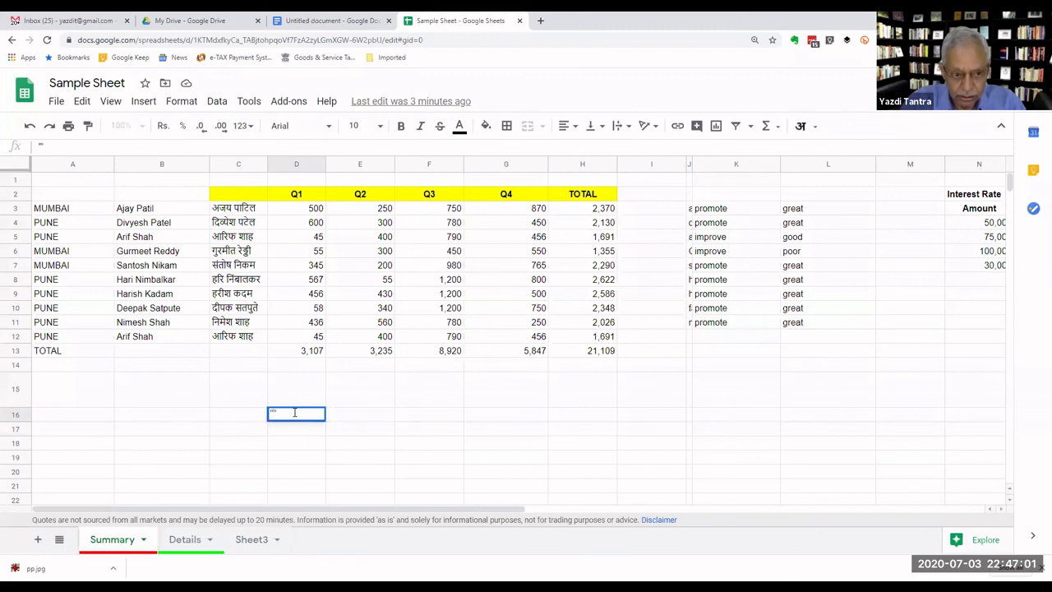
{"action": "type", "text": "this\""}
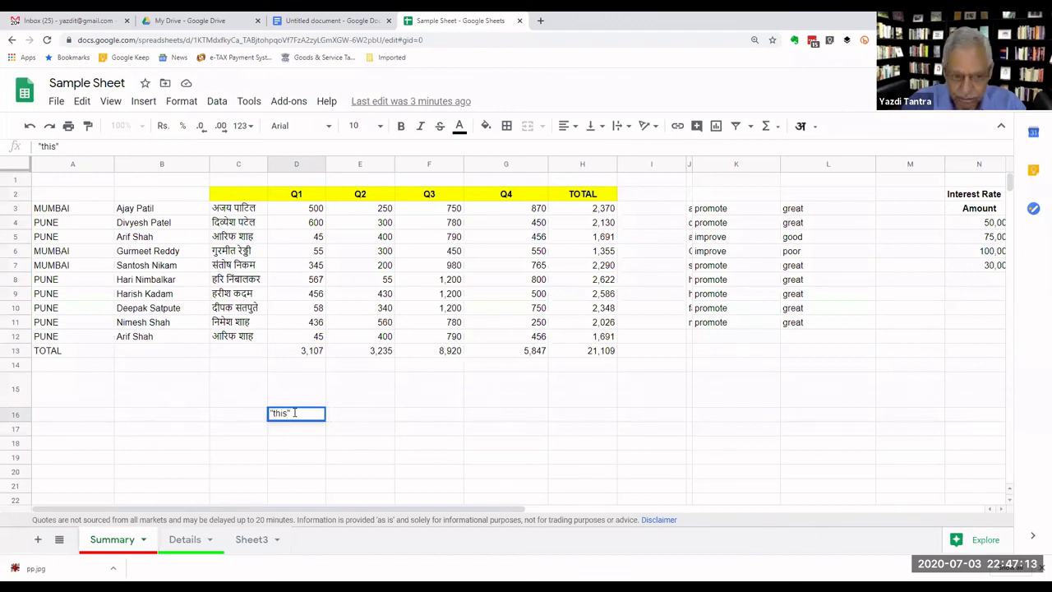
{"action": "key", "text": "BackSpace"}
{"action": "key", "text": "BackSpace"}
{"action": "key", "text": "BackSpace"}
{"action": "key", "text": "BackSpace"}
{"action": "key", "text": "BackSpace"}
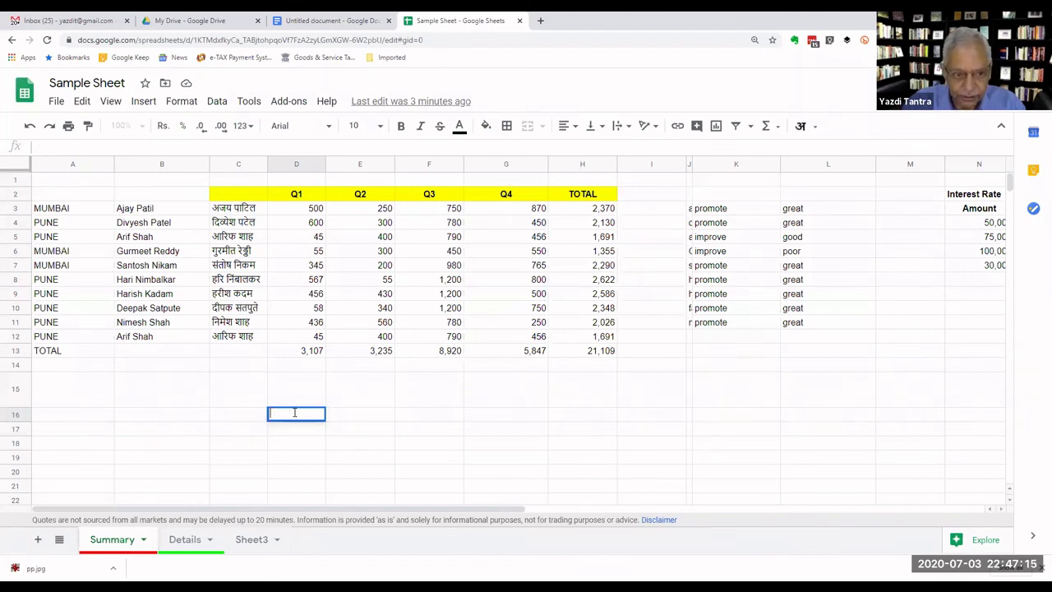
{"action": "type", "text": "("}
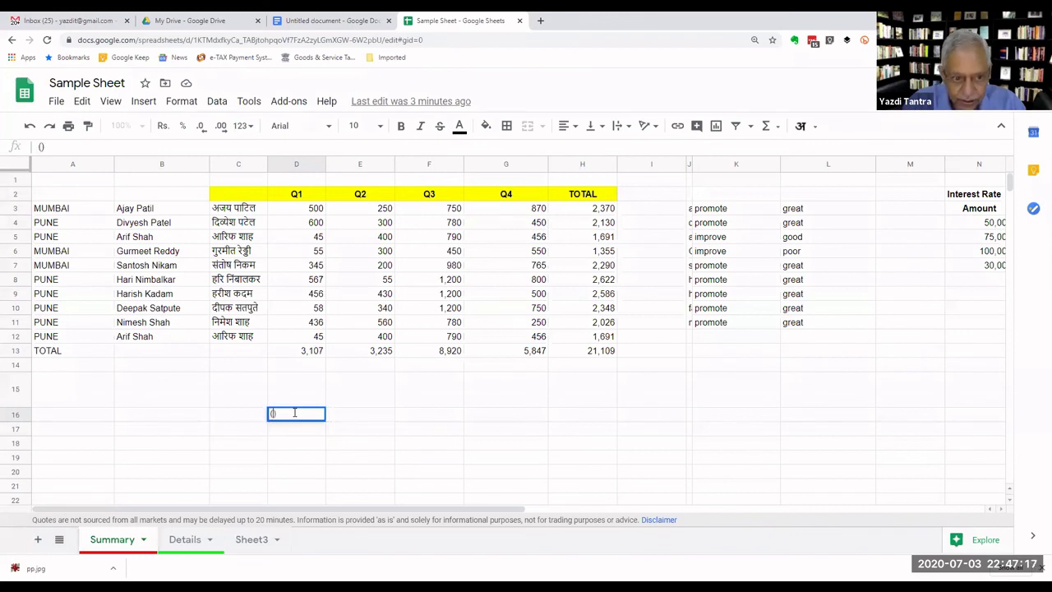
{"action": "type", "text": "a "}
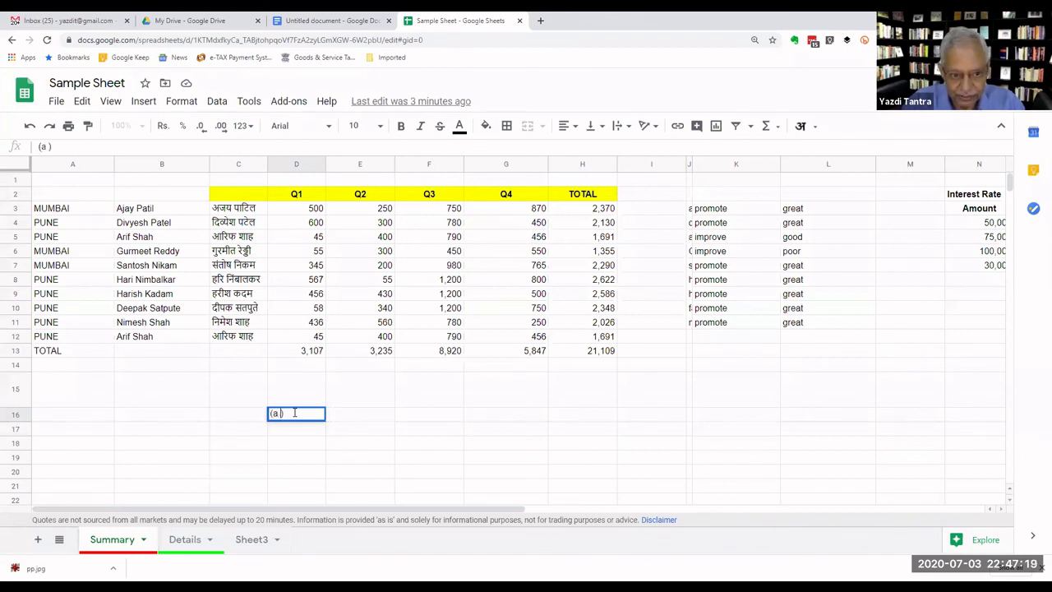
{"action": "type", "text": "hiii"}
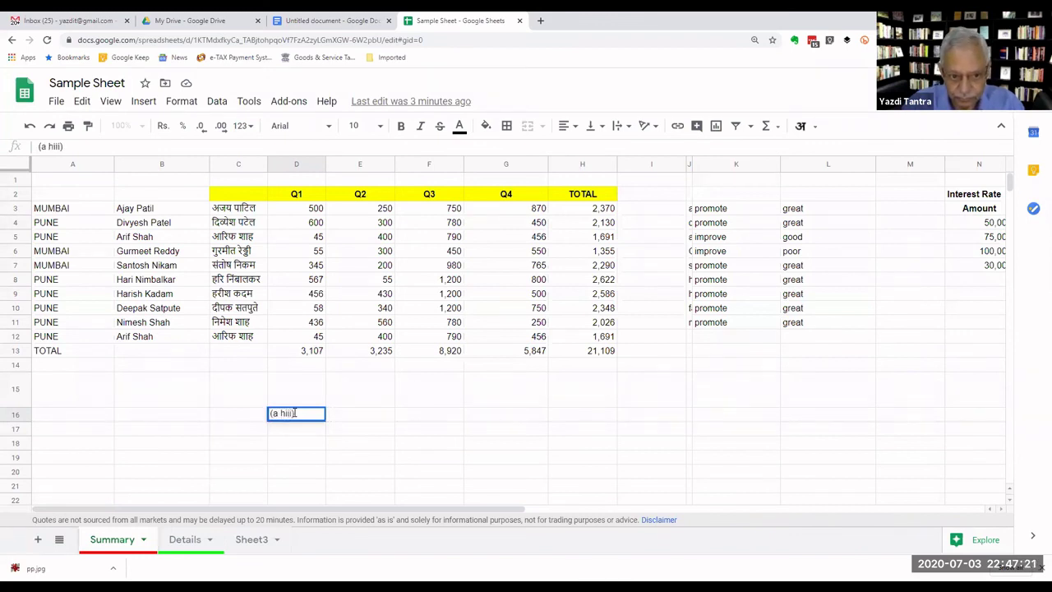
{"action": "key", "text": "BackSpace"}
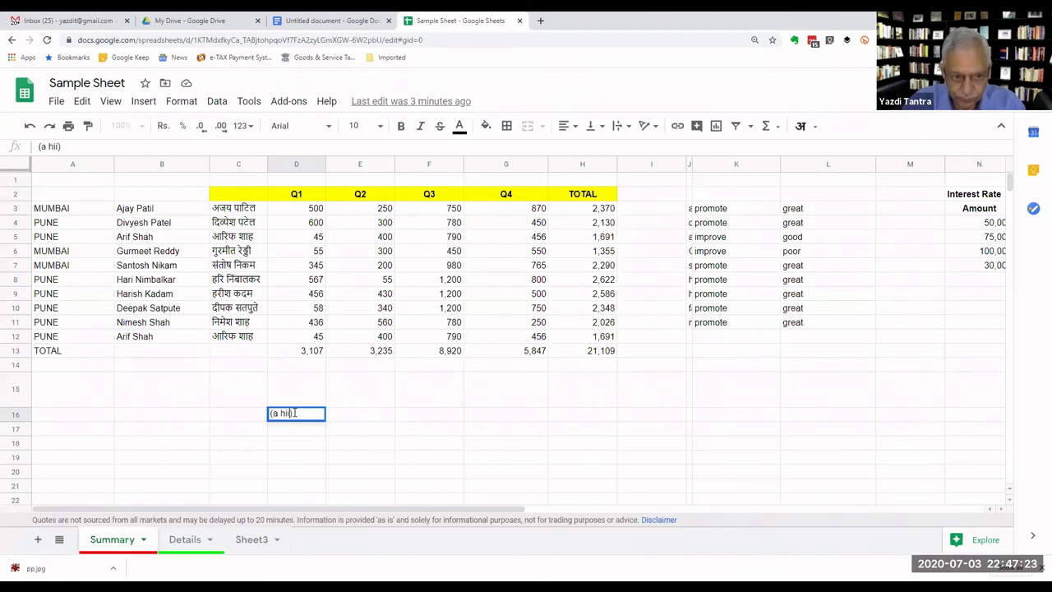
{"action": "key", "text": "BackSpace"}
{"action": "key", "text": "BackSpace"}
{"action": "key", "text": "BackSpace"}
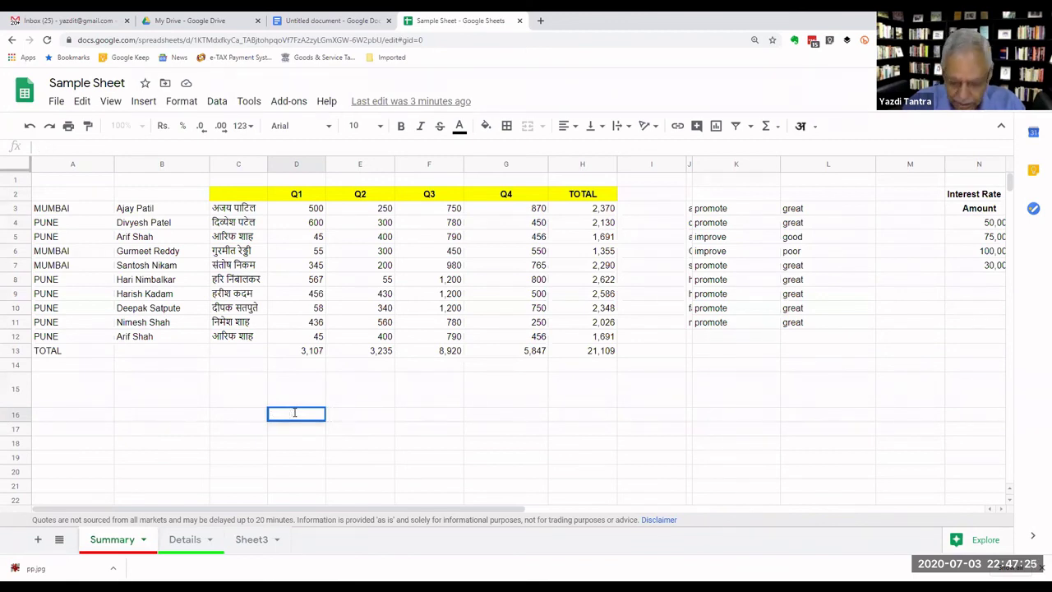
{"action": "type", "text": "("}
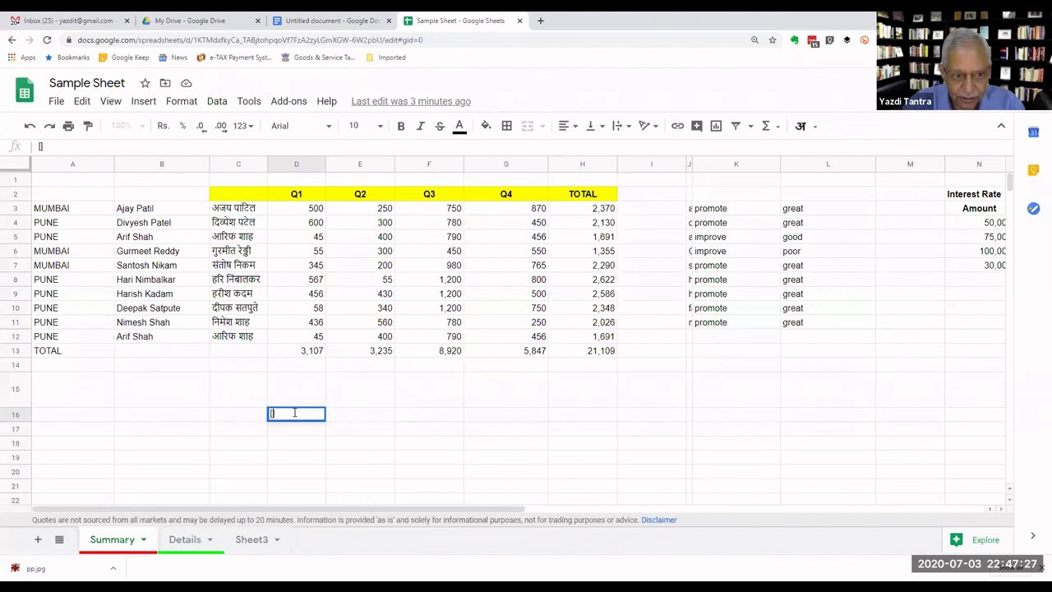
{"action": "type", "text": "as) asdf"}
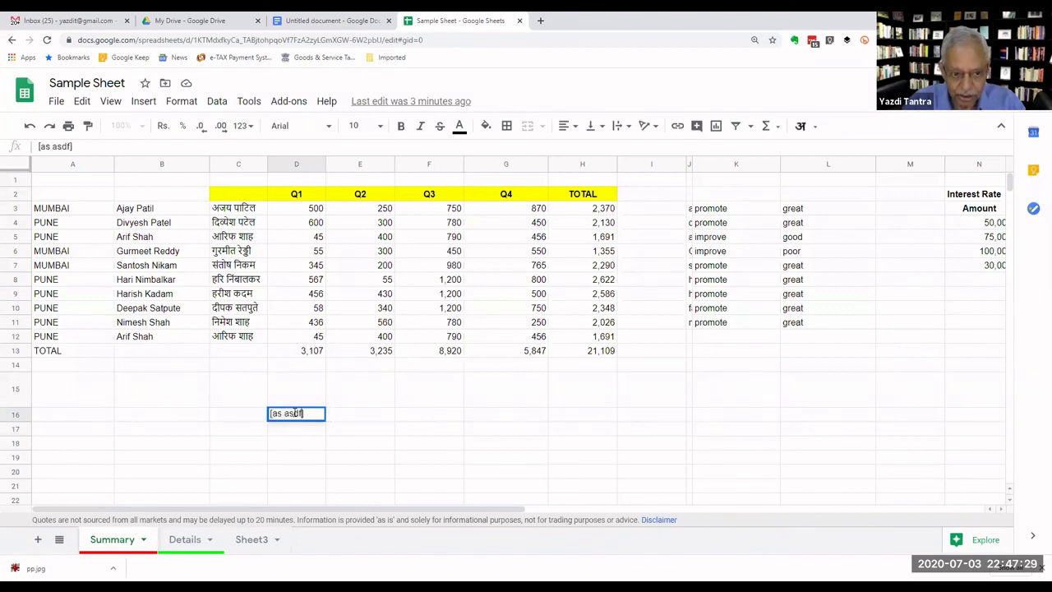
{"action": "key", "text": "Return"}
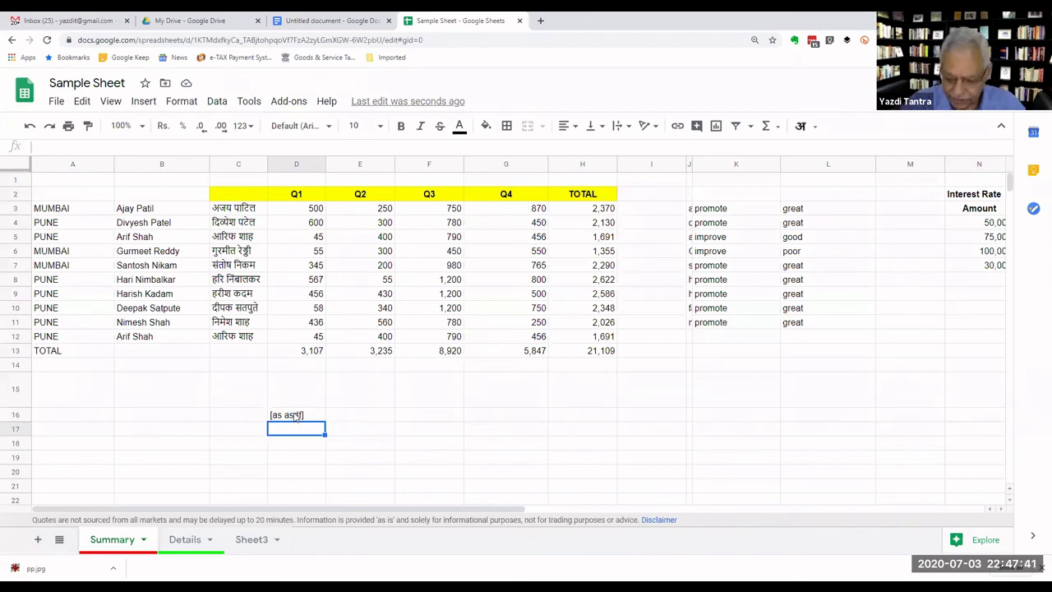
{"action": "left_click", "coordinate": [297, 416]}
{"action": "key", "text": "Delete"}
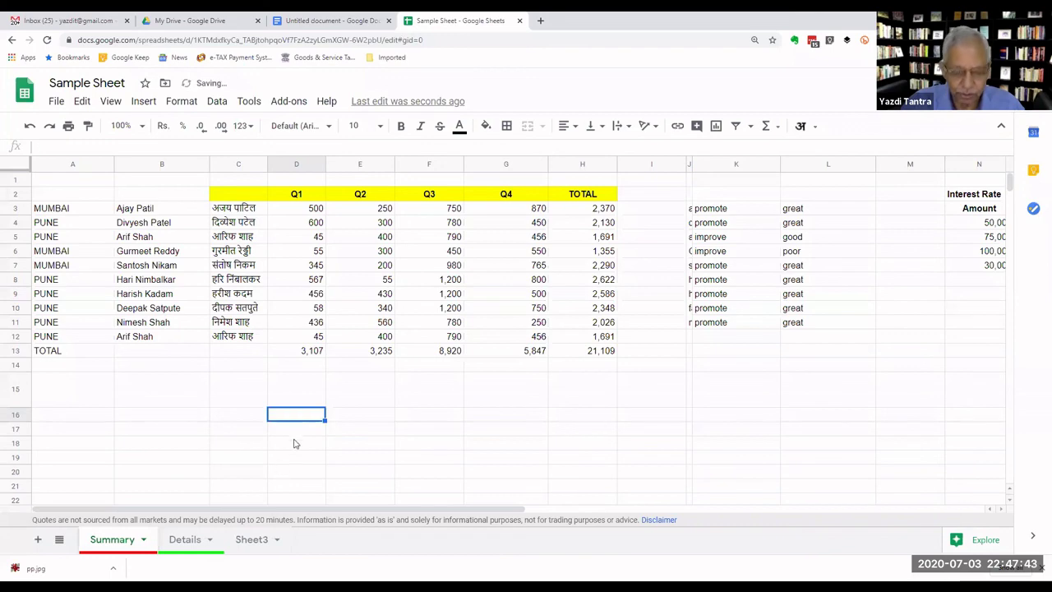
Start a new Gmail message with the cursor in the body.
{"action": "left_click", "coordinate": [46, 22]}
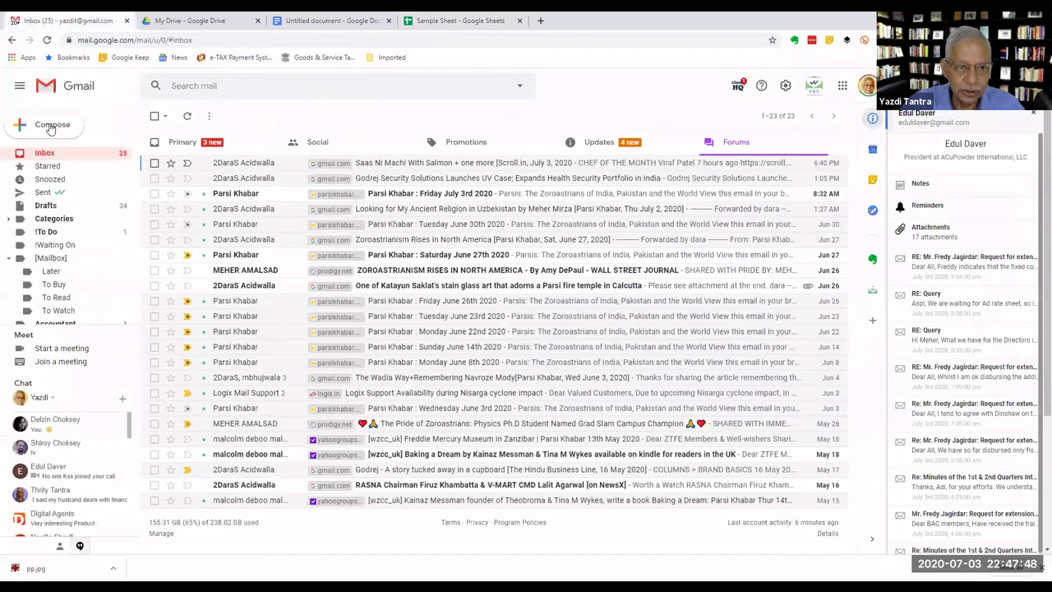
{"action": "left_click", "coordinate": [51, 129]}
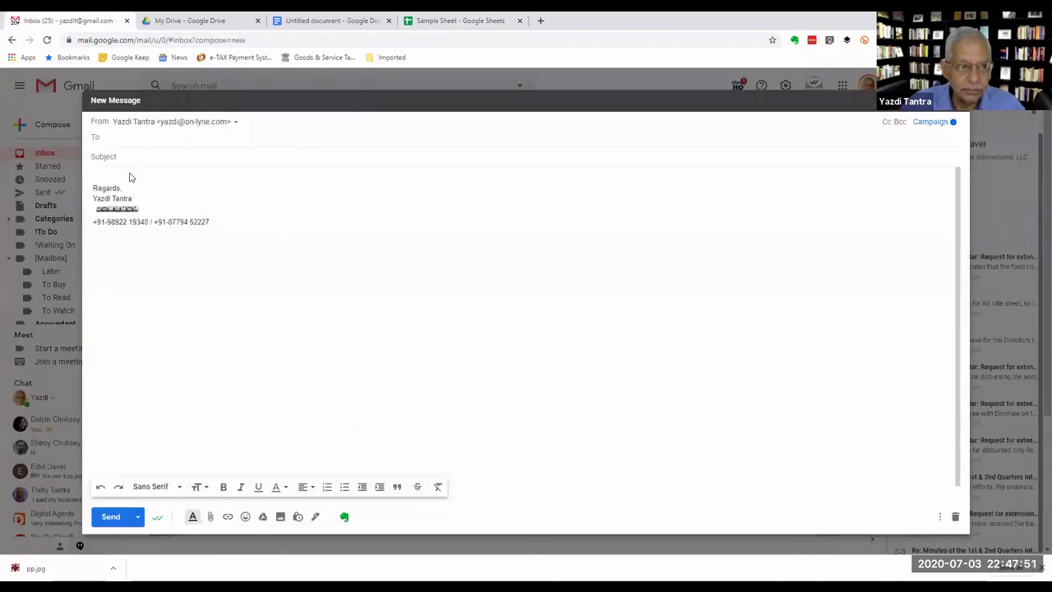
{"action": "left_click", "coordinate": [113, 177]}
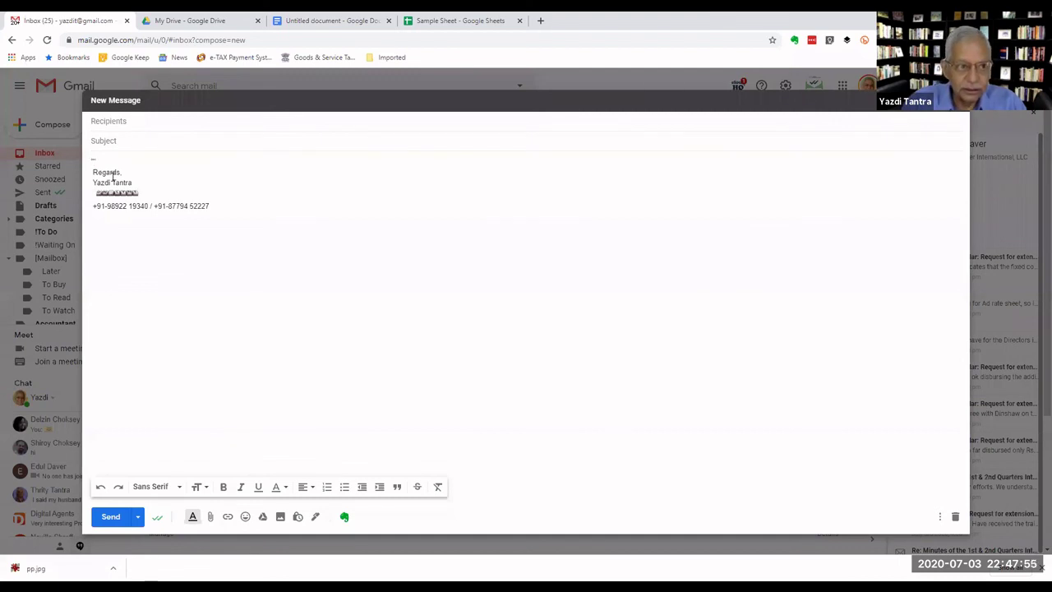
Type 'this is fine"' in the body, then '(this is also fine)' on a line below.
{"action": "type", "text": "this is fine\""}
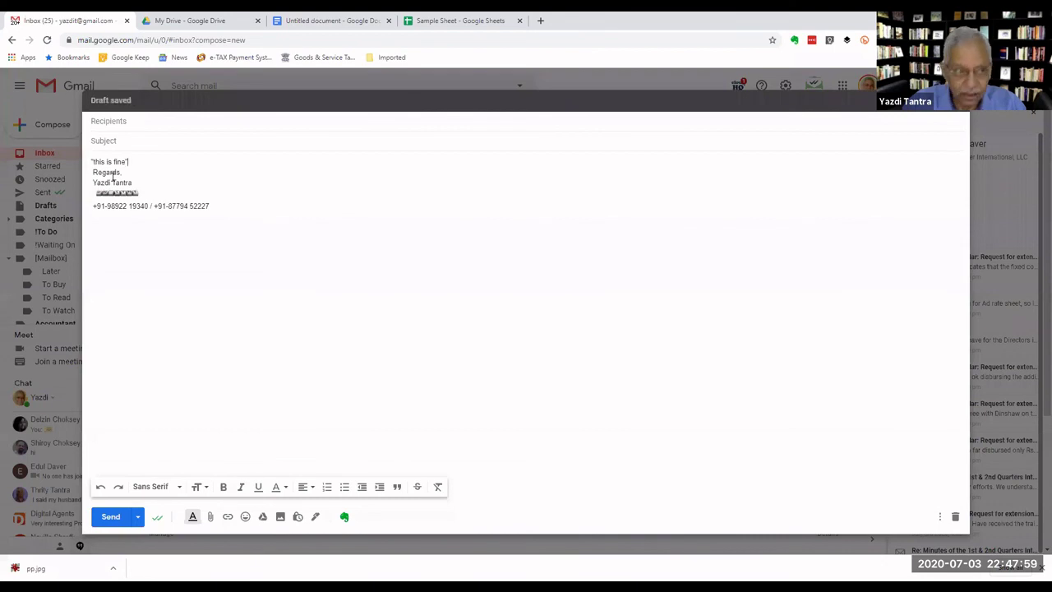
{"action": "key", "text": "Return"}
{"action": "key", "text": "Return"}
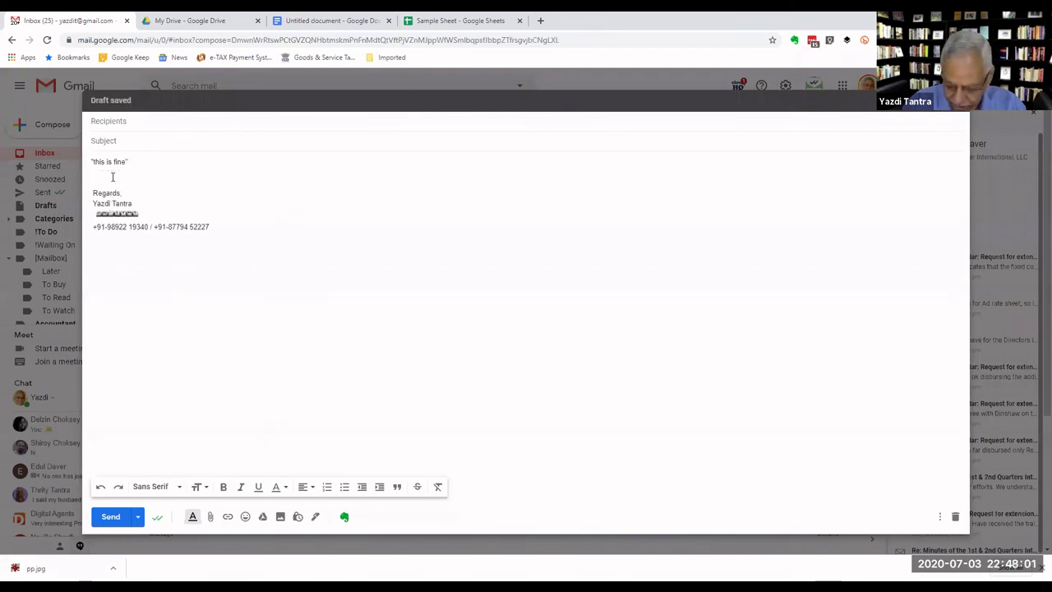
{"action": "type", "text": "()"}
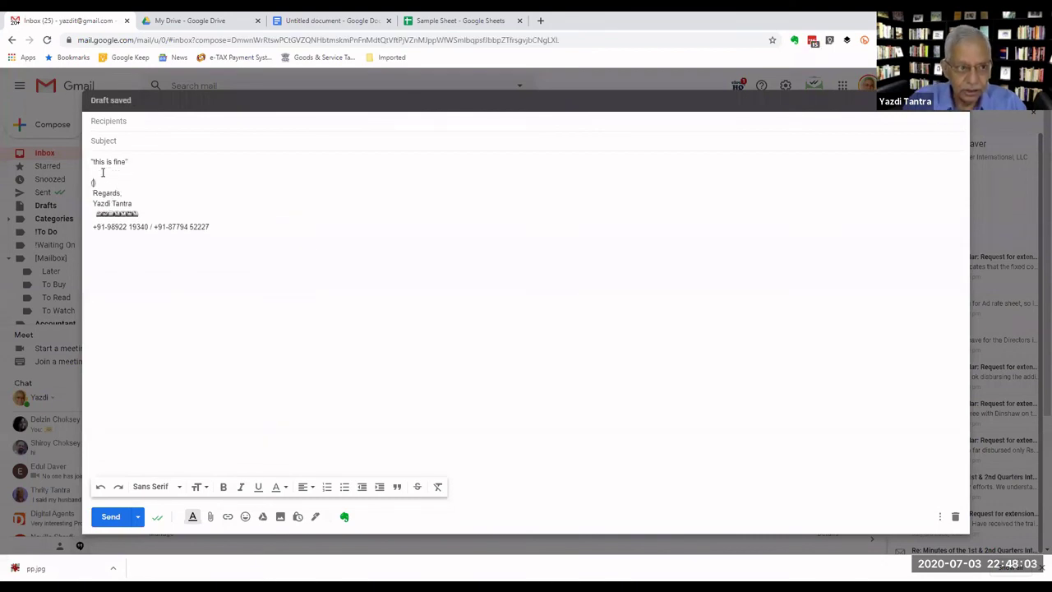
{"action": "key", "text": "BackSpace"}
{"action": "key", "text": "BackSpace"}
{"action": "type", "text": "this "}
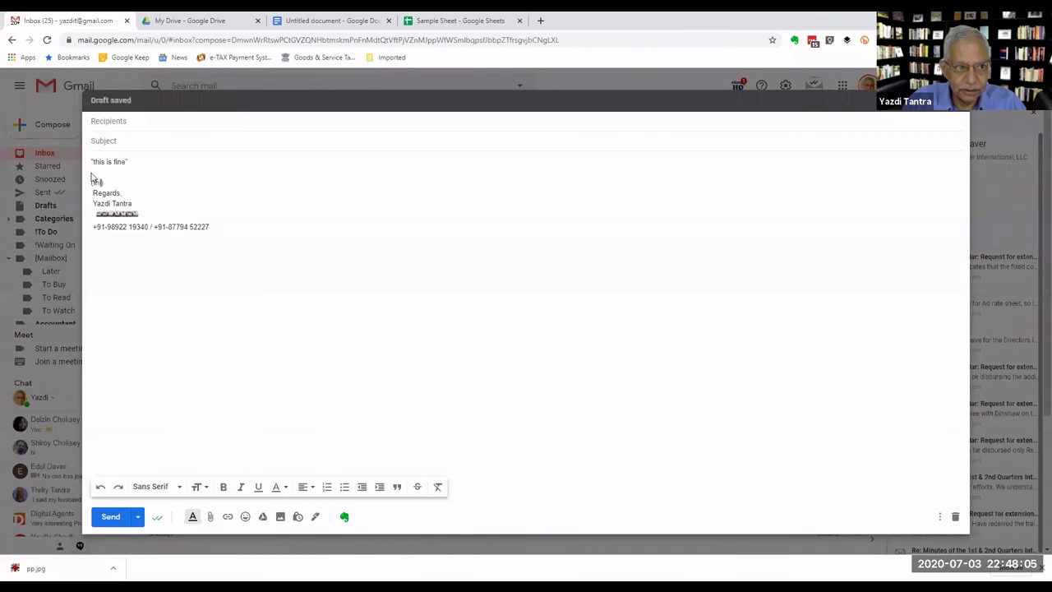
{"action": "type", "text": "is also f"}
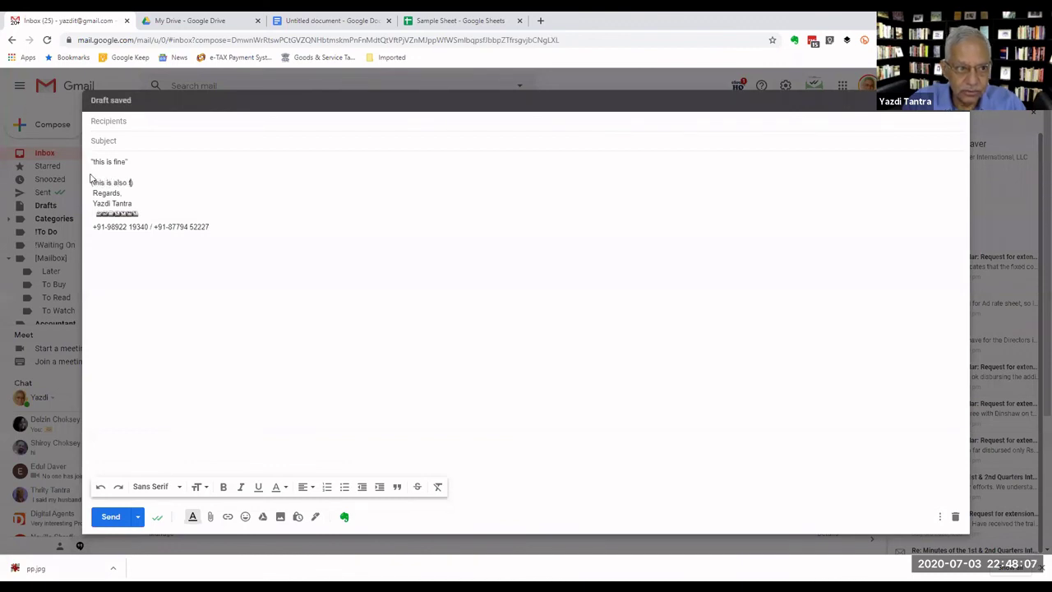
{"action": "type", "text": "ine)"}
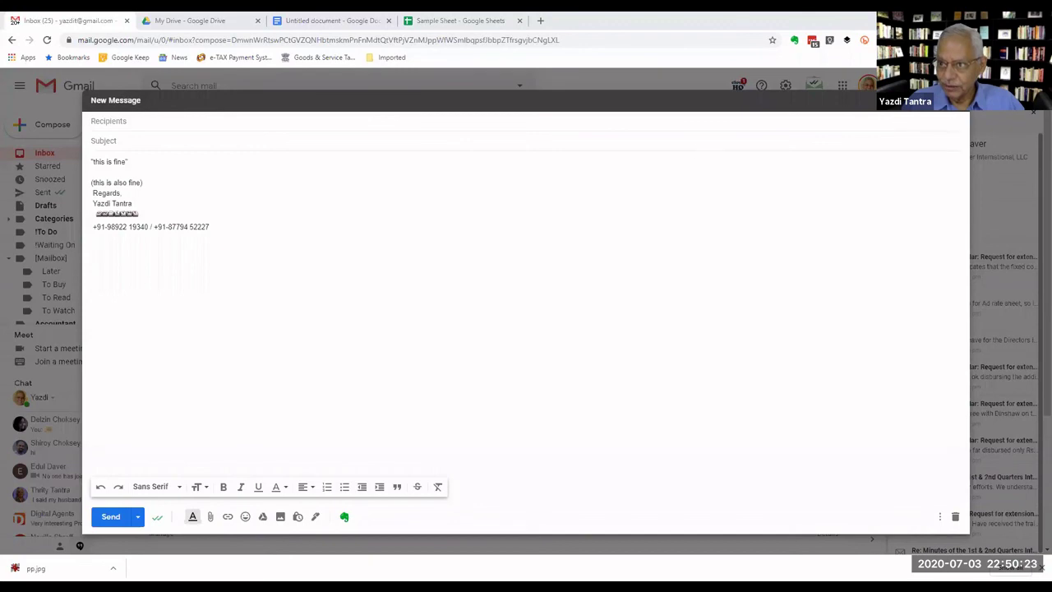
Close the Gmail draft and return to the Sample Sheet spreadsheet.
{"action": "left_click", "coordinate": [721, 72]}
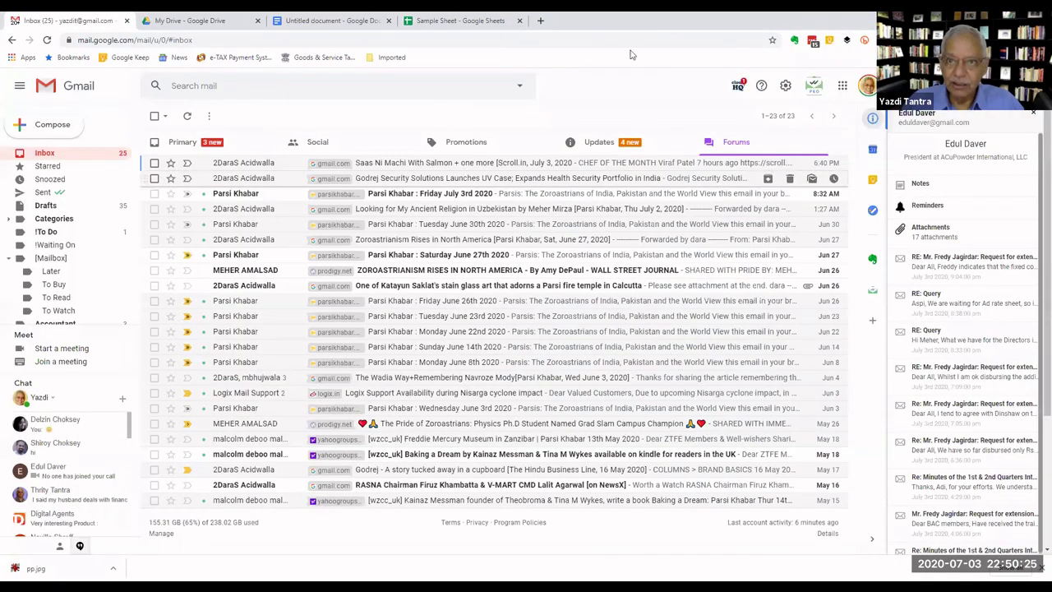
{"action": "left_click", "coordinate": [482, 25]}
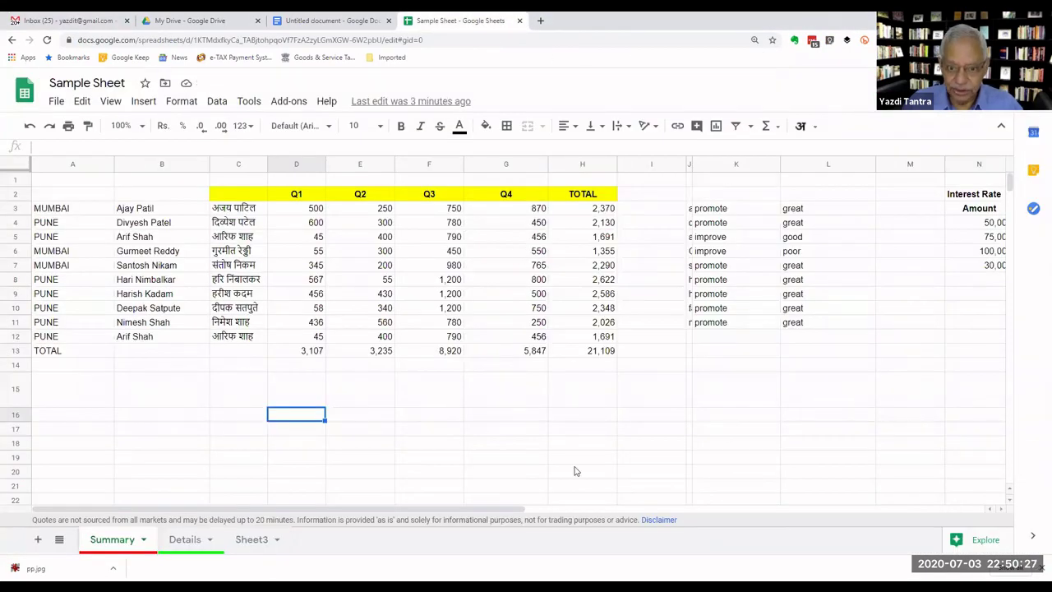